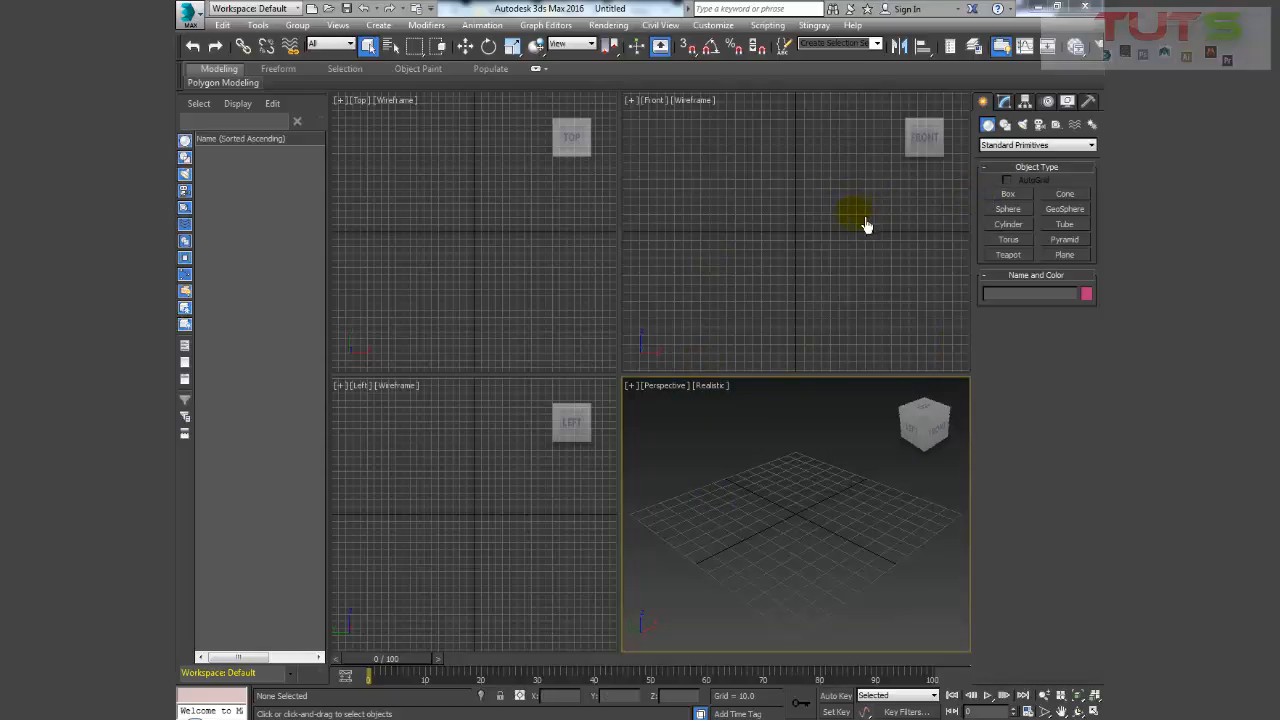
- Start the Text spline tool and make the Front viewport active for creating the text
left_click(1005, 125)
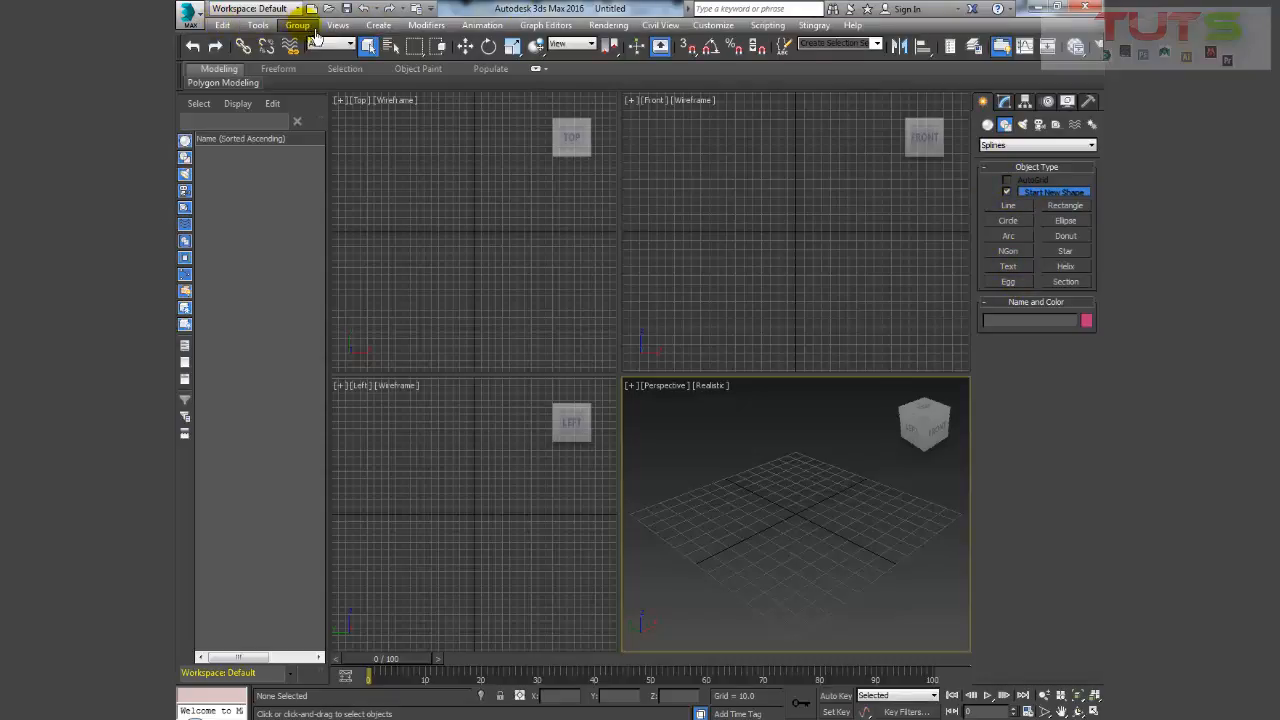
left_click(378, 26)
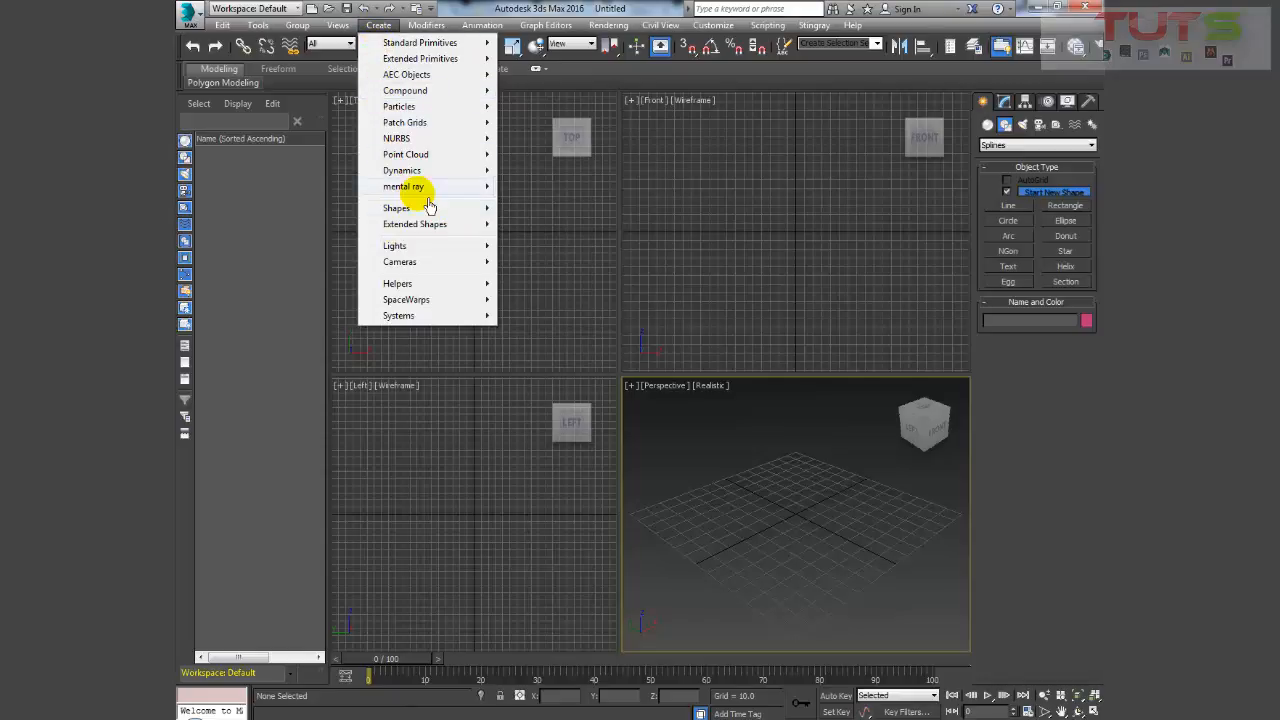
mouse_move(470, 208)
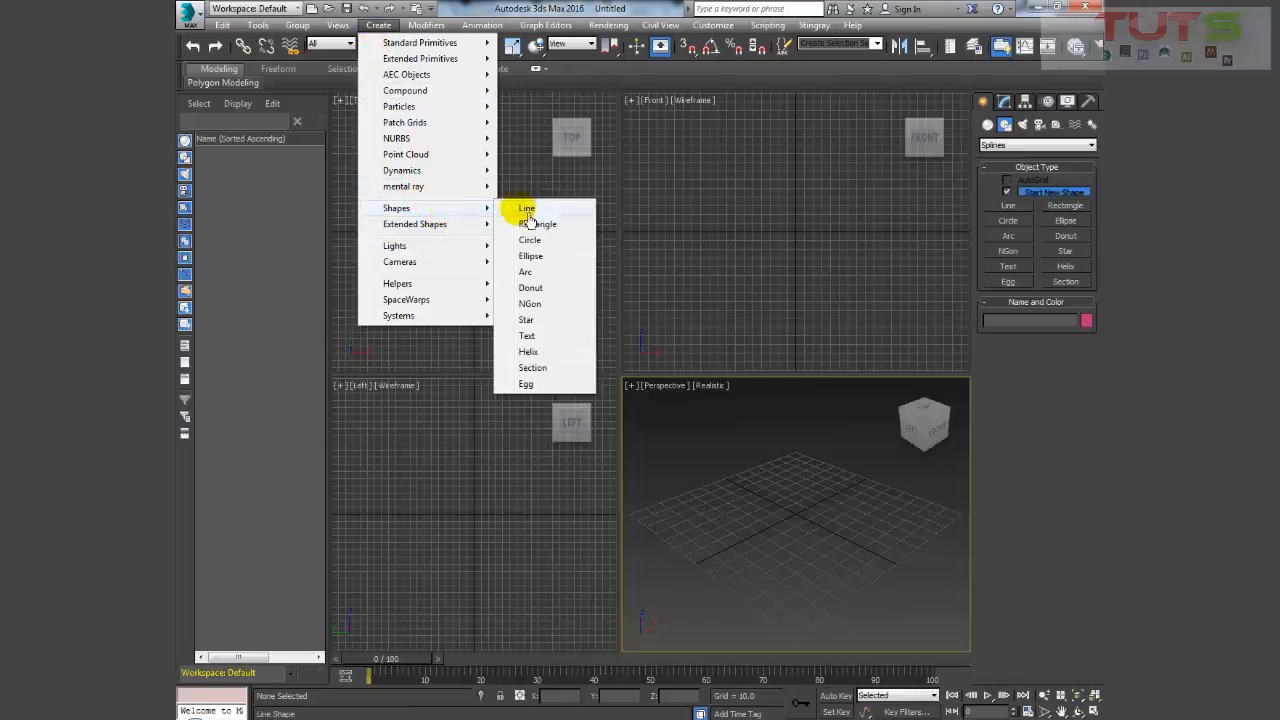
left_click(540, 330)
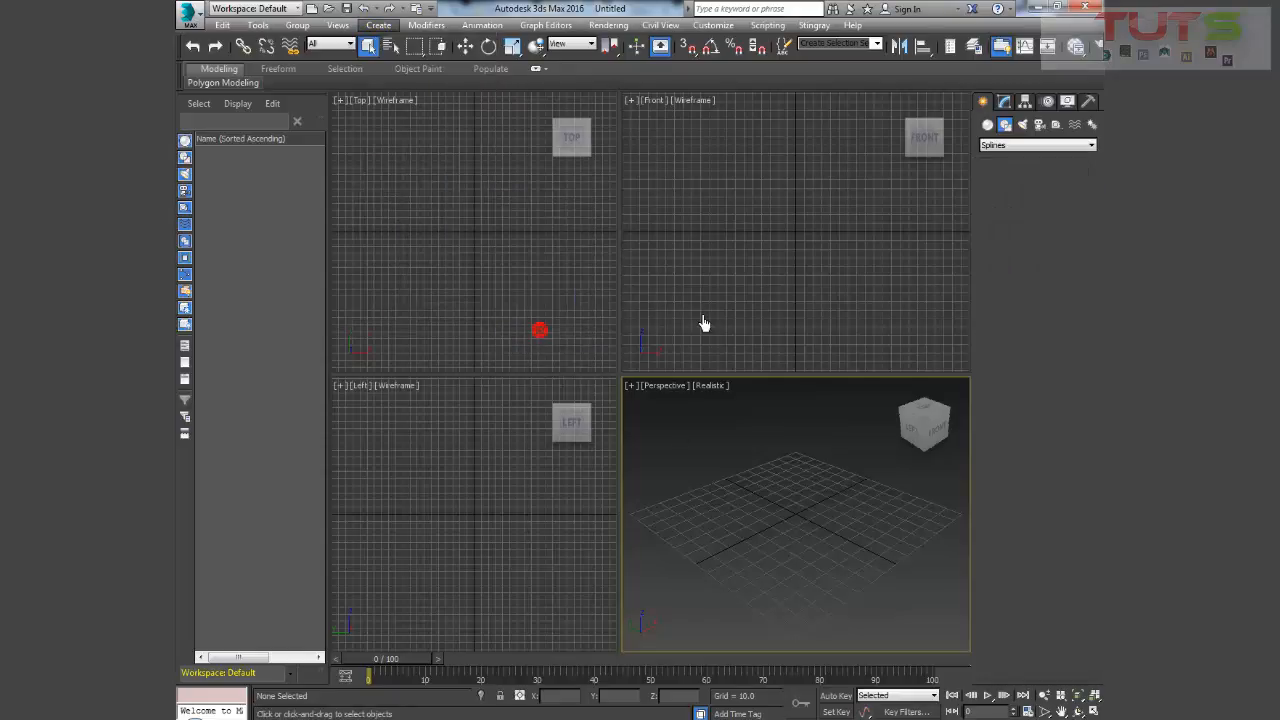
left_click(785, 238)
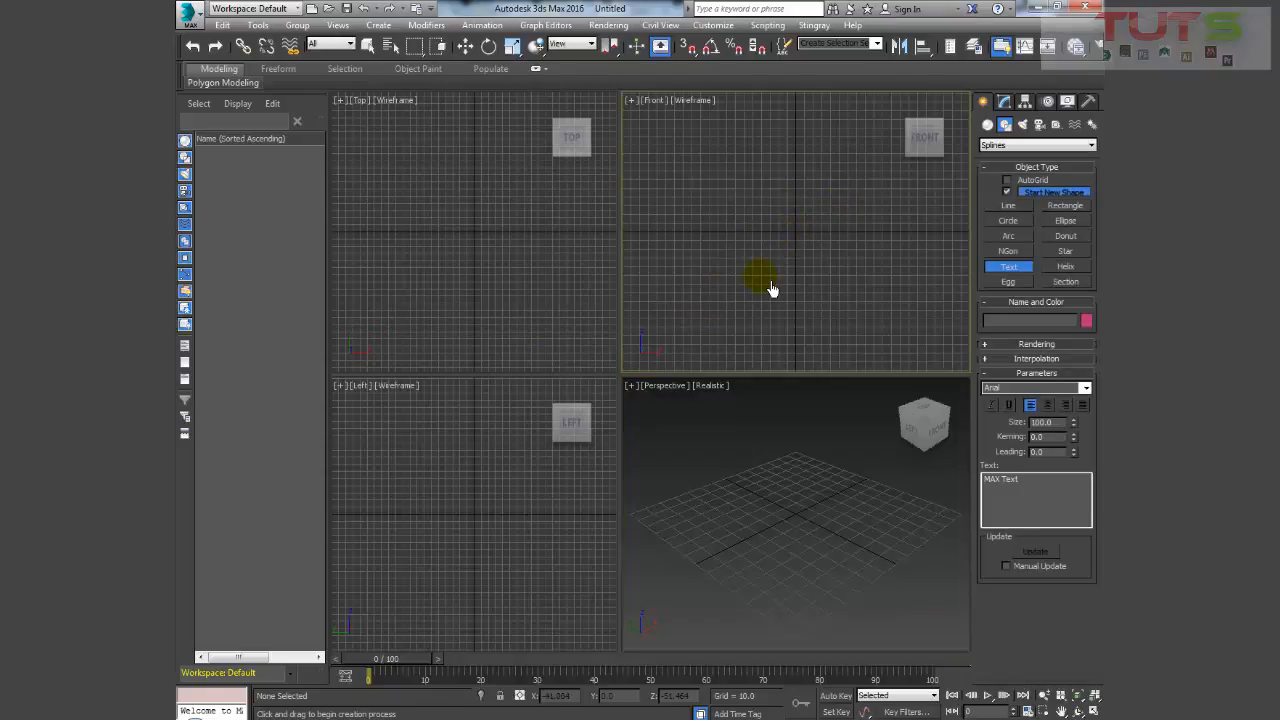
- Search all actions for "text", run Text Shape, and dismiss the antivirus update notification
key("x")
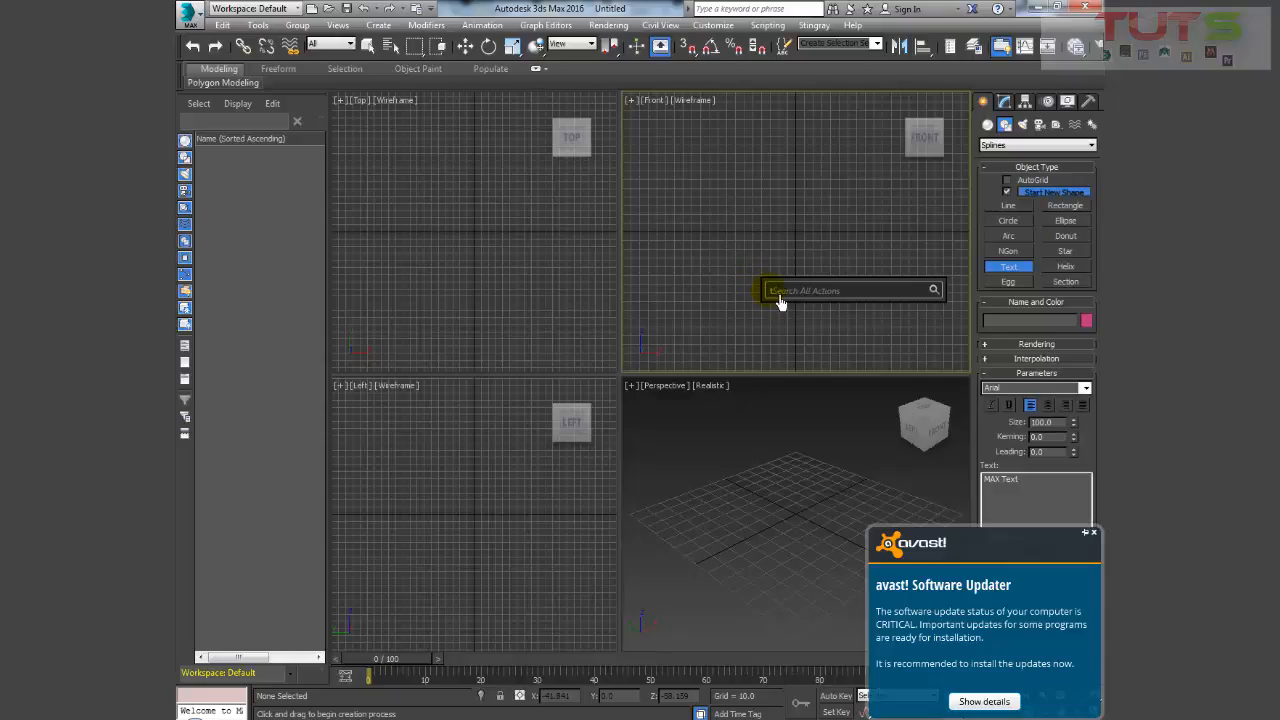
type("t")
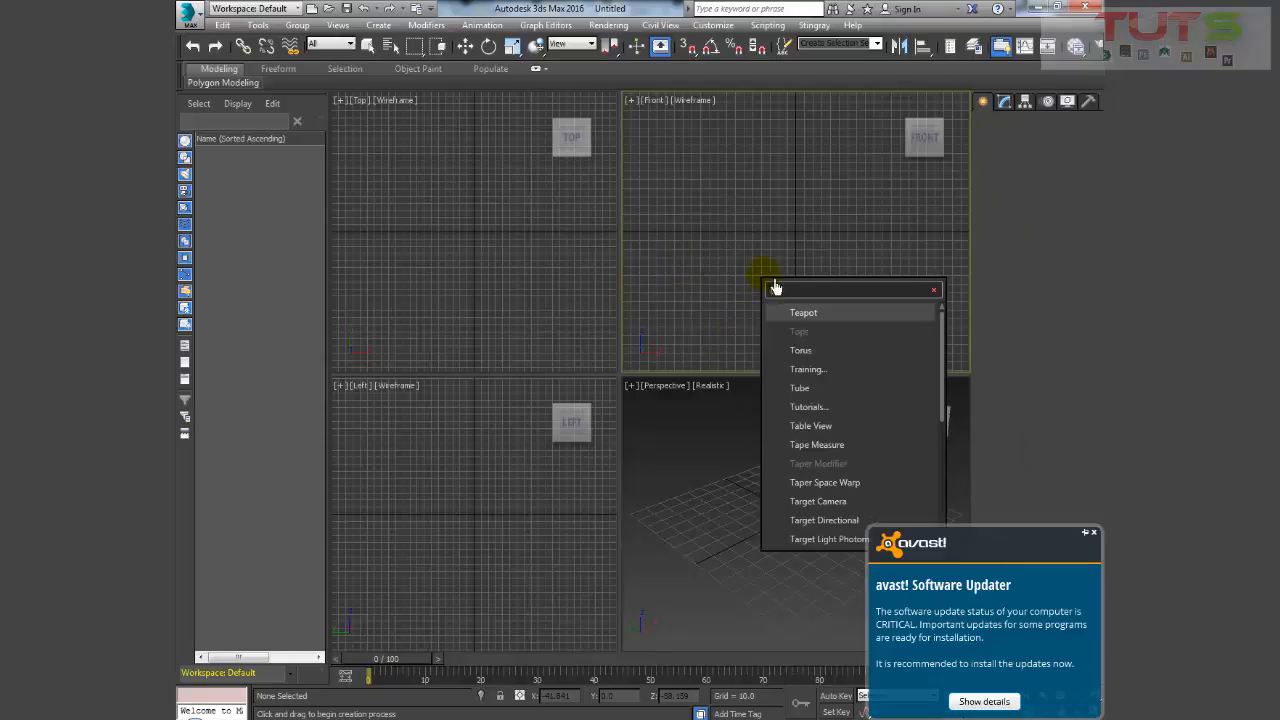
type("ext")
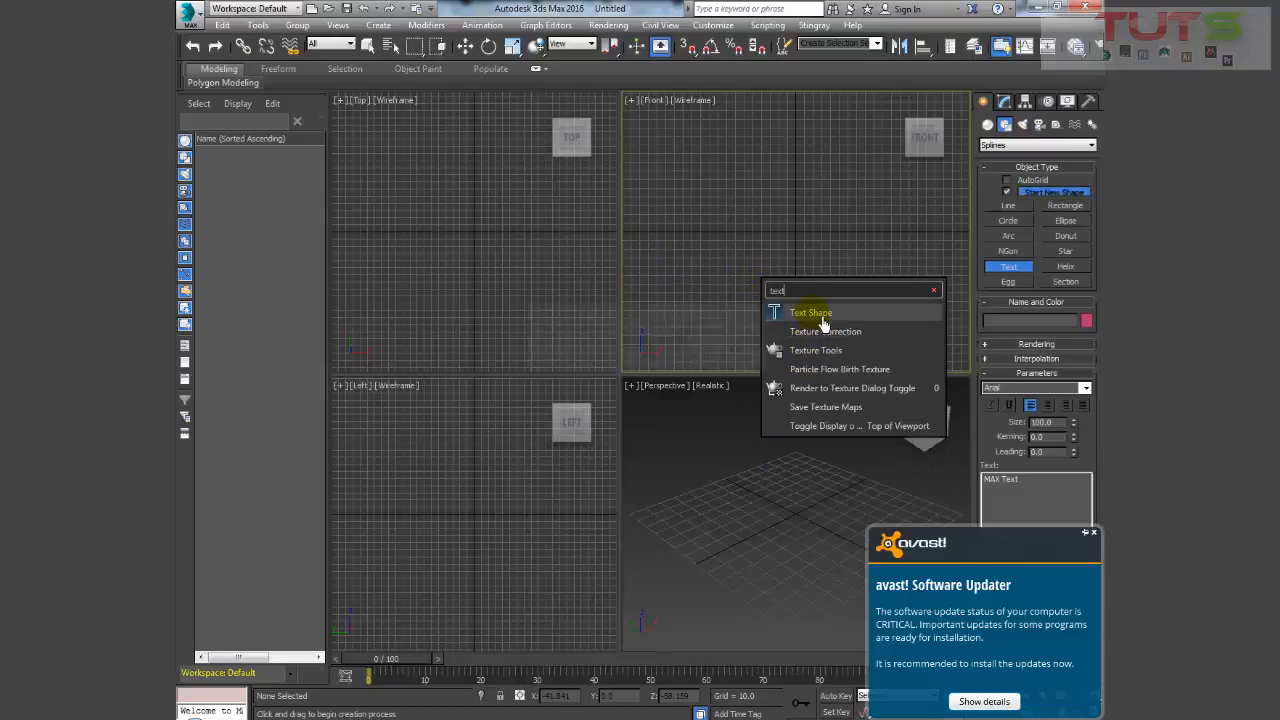
left_click(814, 309)
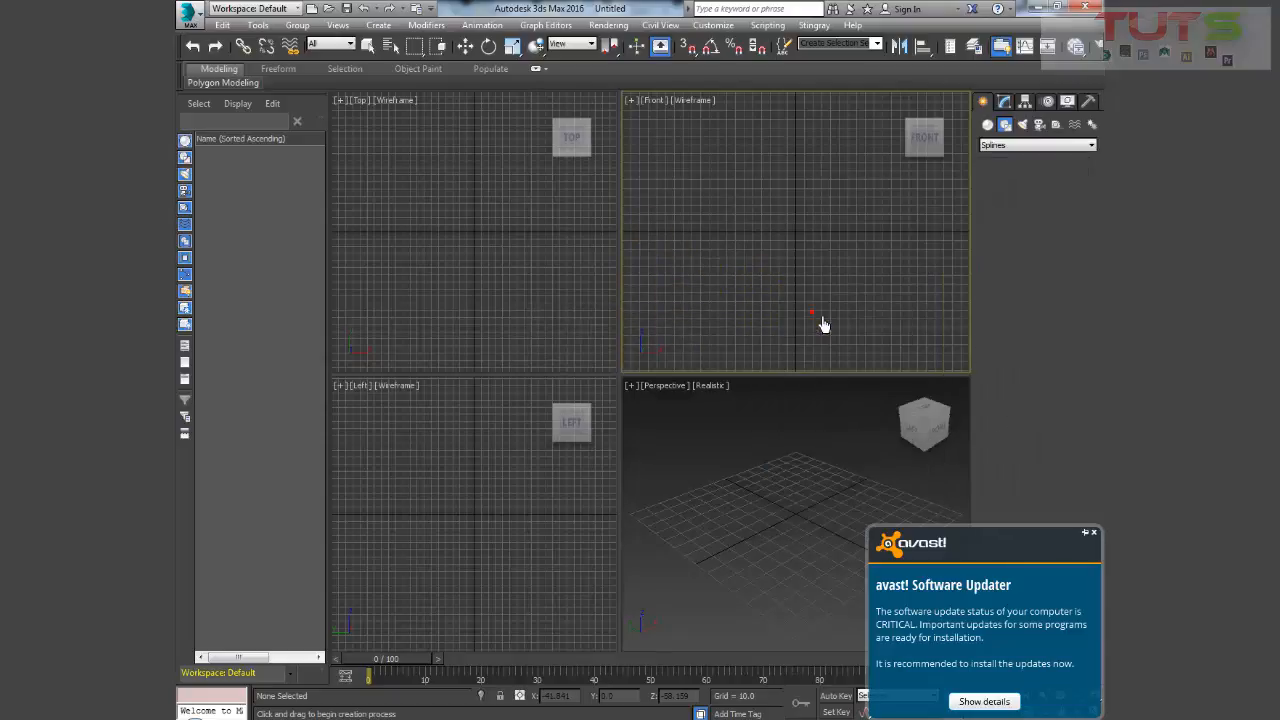
left_click(1094, 532)
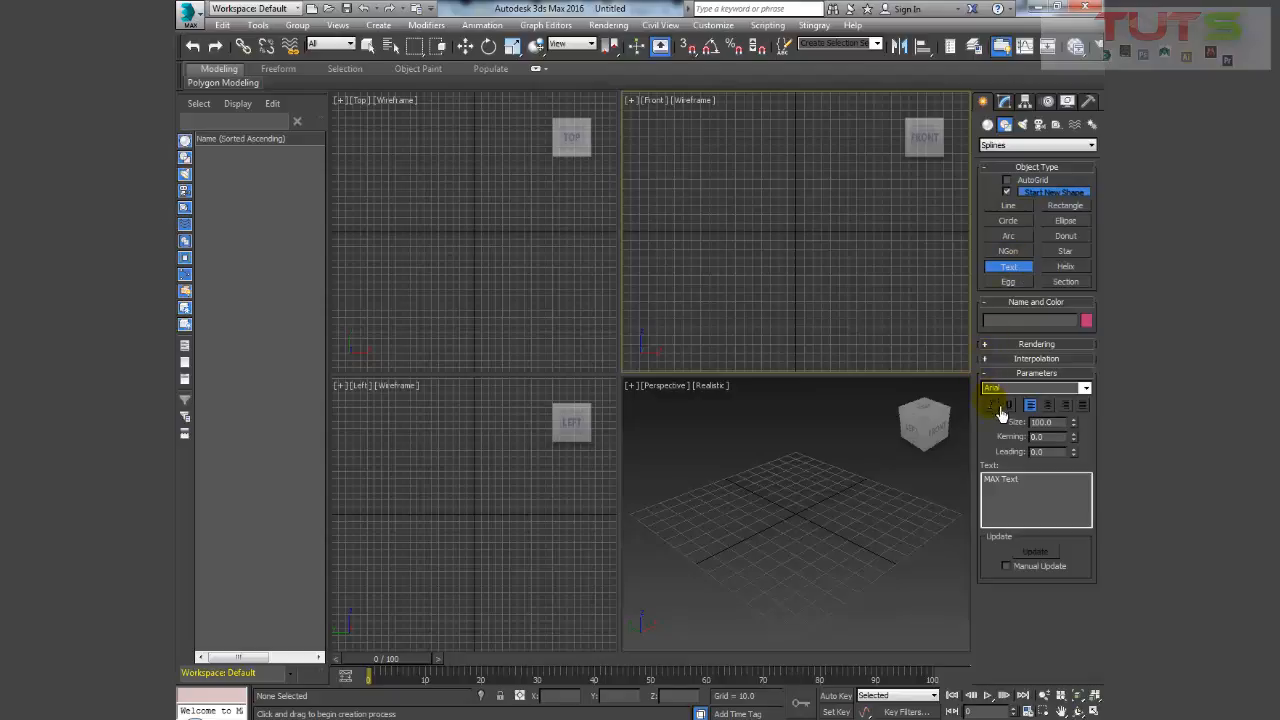
- Set the text content to HAPPY TEACHER'S DAY, place the text shape in the Front viewport and end creation
left_click(1085, 389)
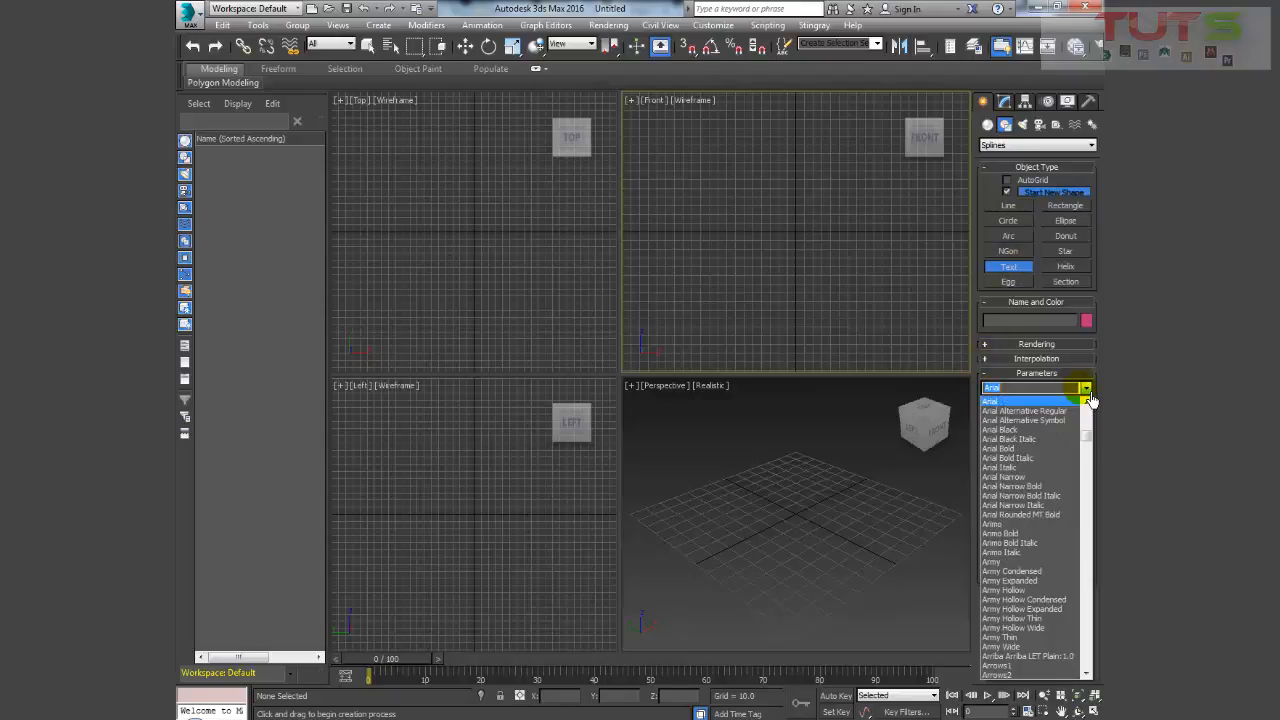
left_click(1088, 393)
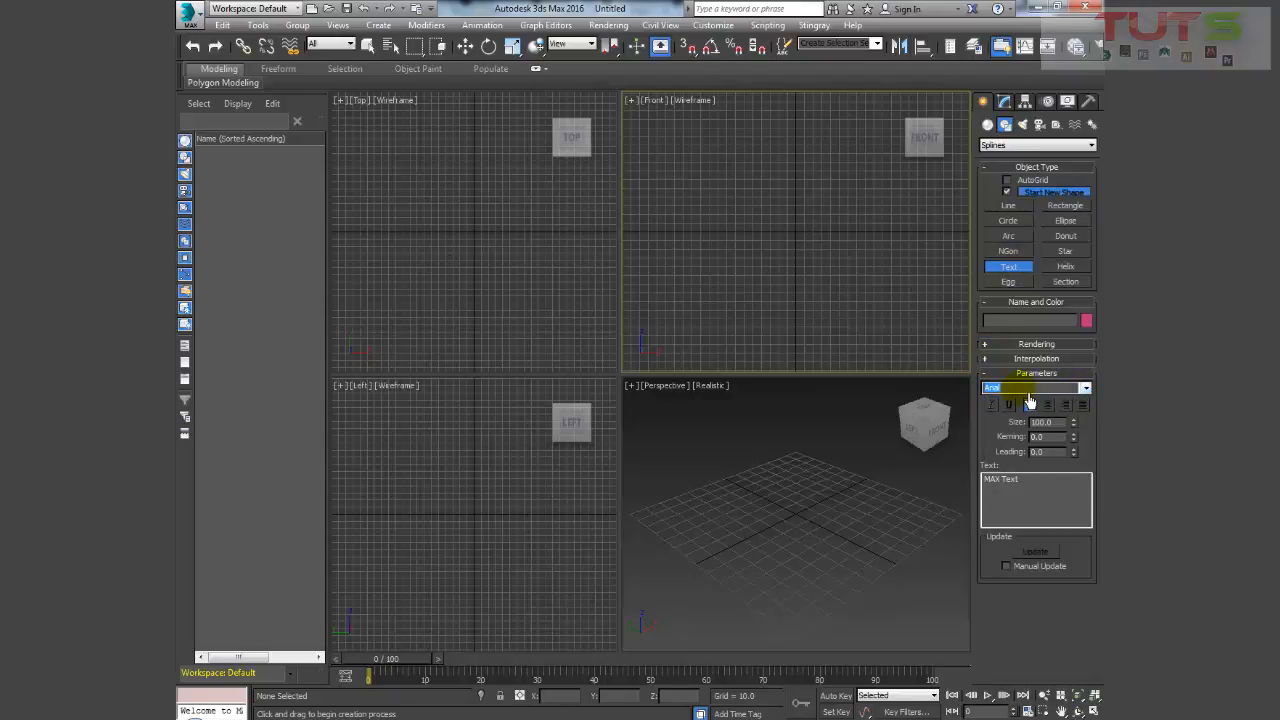
left_click_drag(1026, 481, 970, 490)
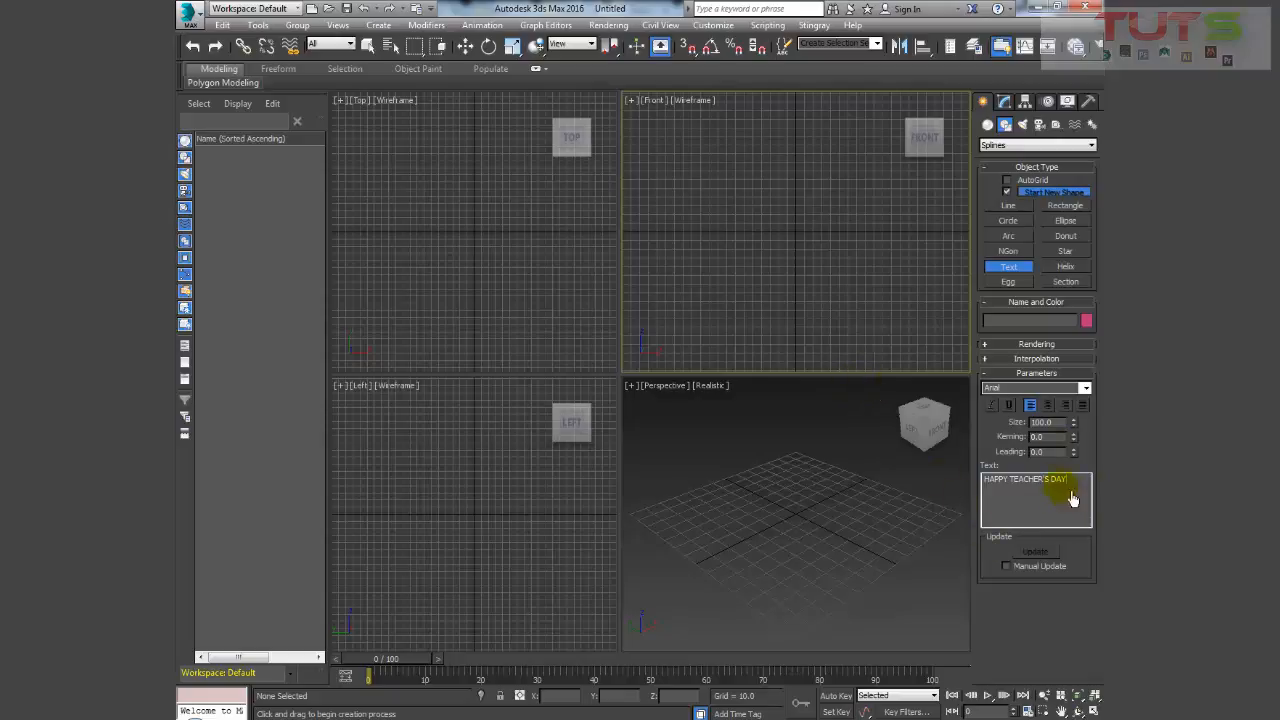
left_click(805, 195)
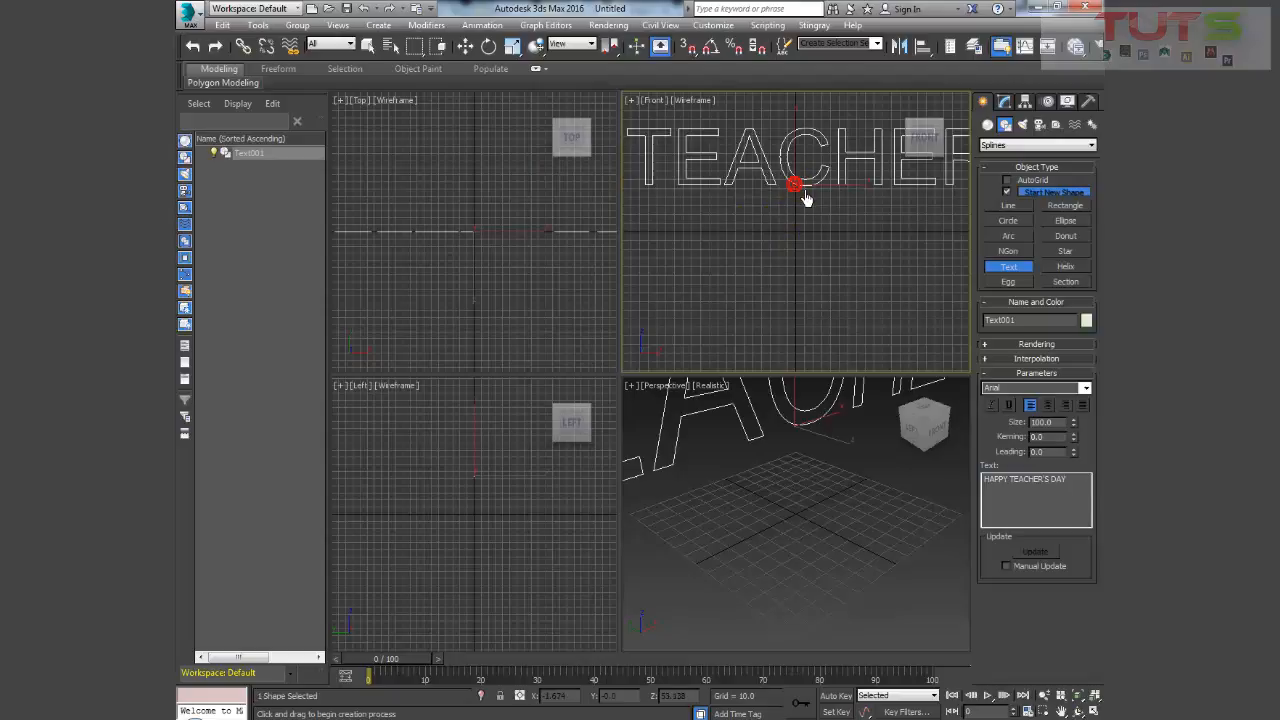
scroll(805, 195, "down", 5)
right_click(805, 197)
right_click(806, 180)
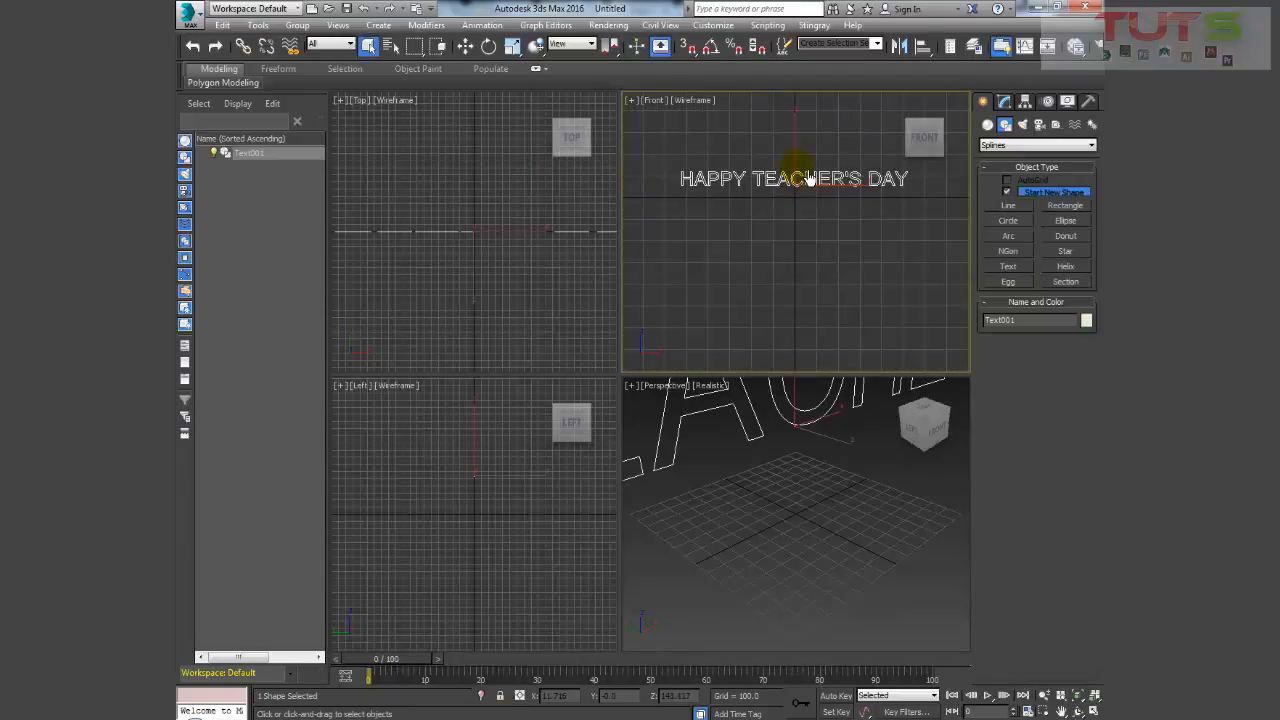
- Move the text down to about the grid's centre in the Front viewport and change its font to Impact
left_click(811, 190)
left_click_drag(799, 151, 806, 177)
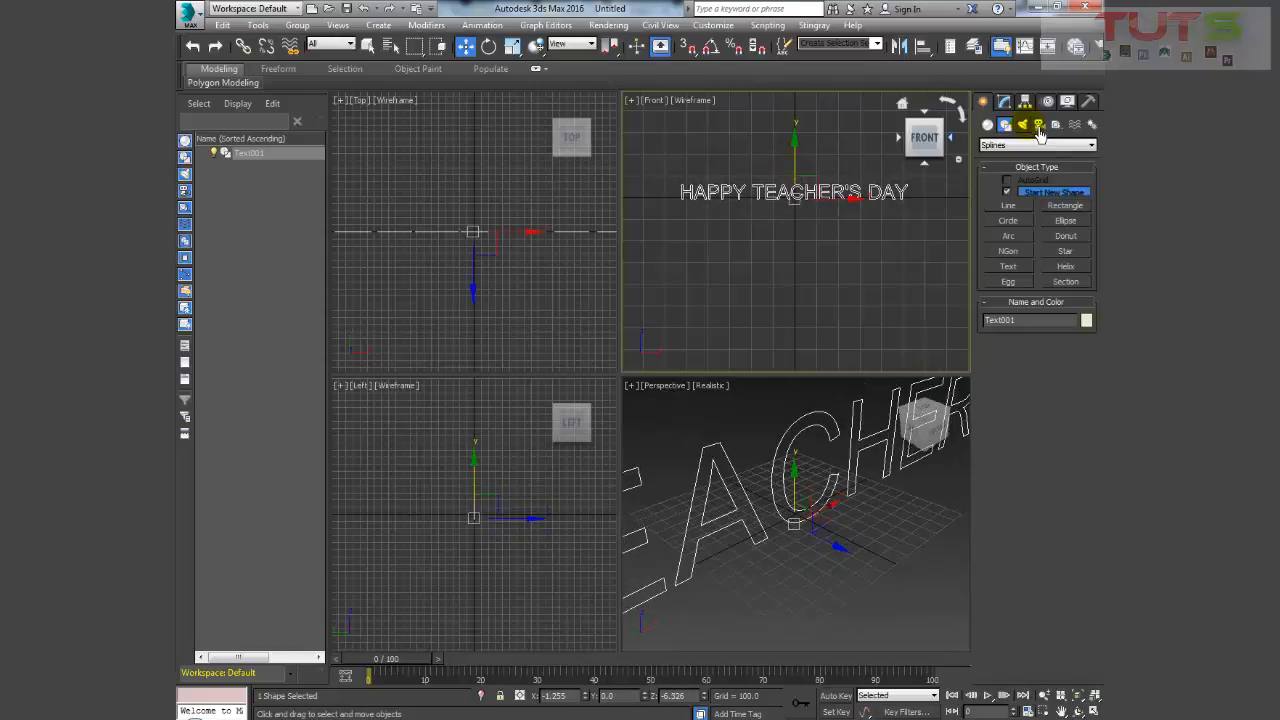
left_click(1004, 101)
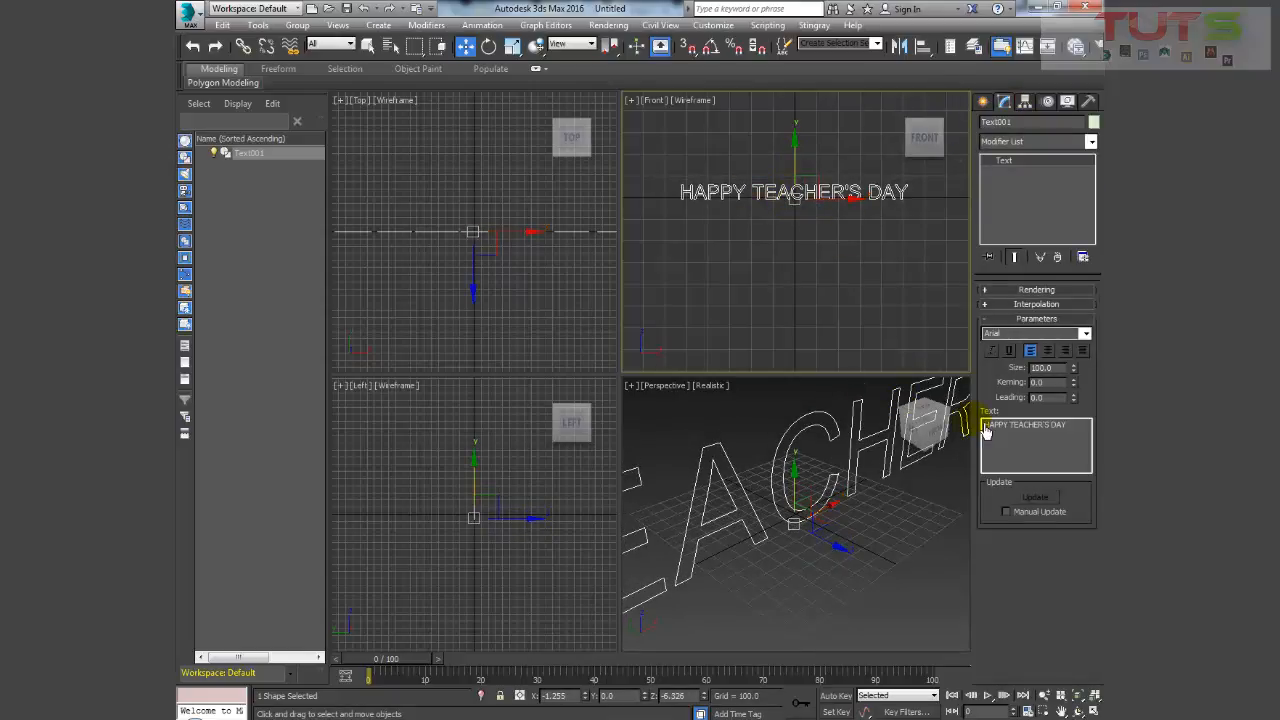
left_click(1086, 334)
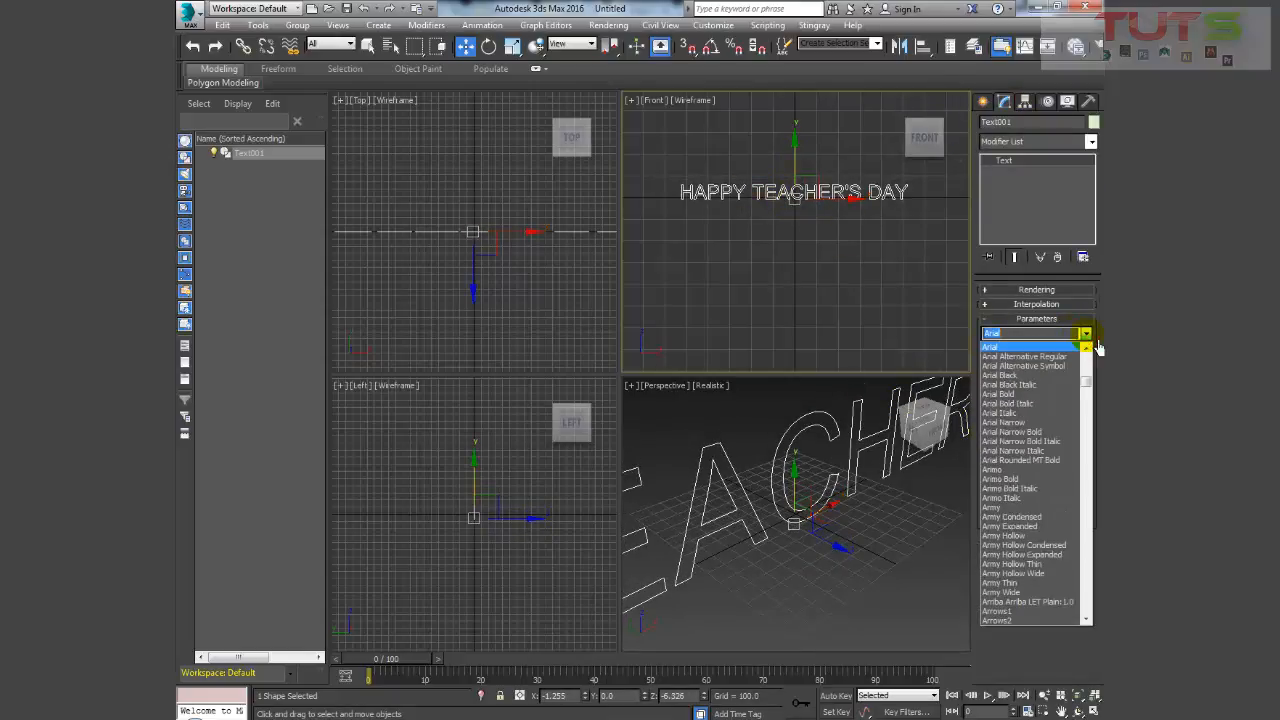
key("i")
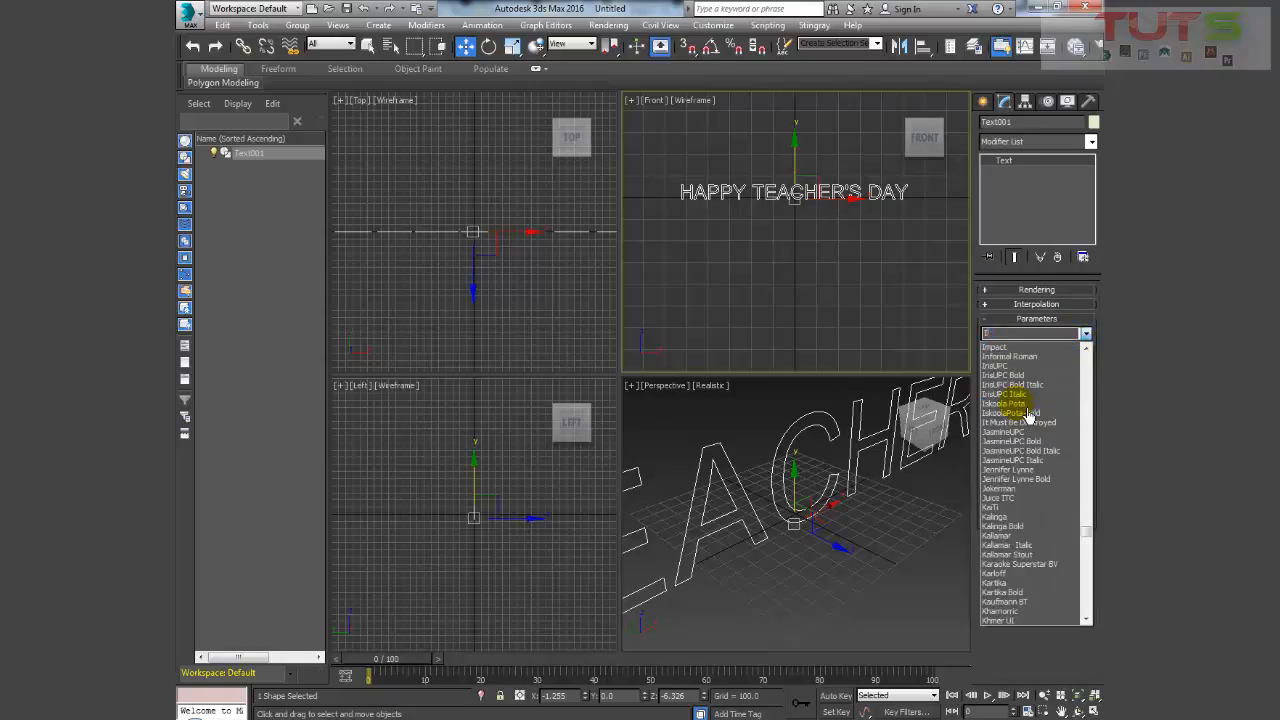
left_click(1012, 349)
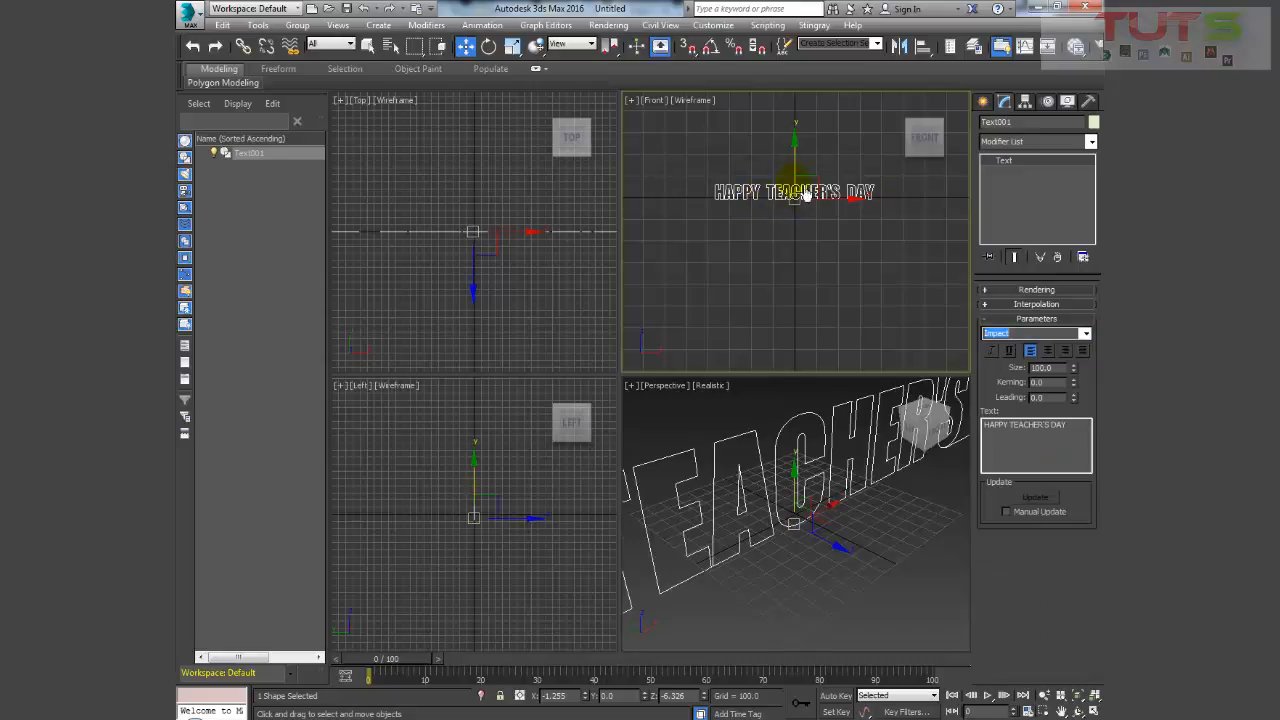
- Deselect the text, test-render the Perspective view, and close the rendered frame window
left_click(818, 245)
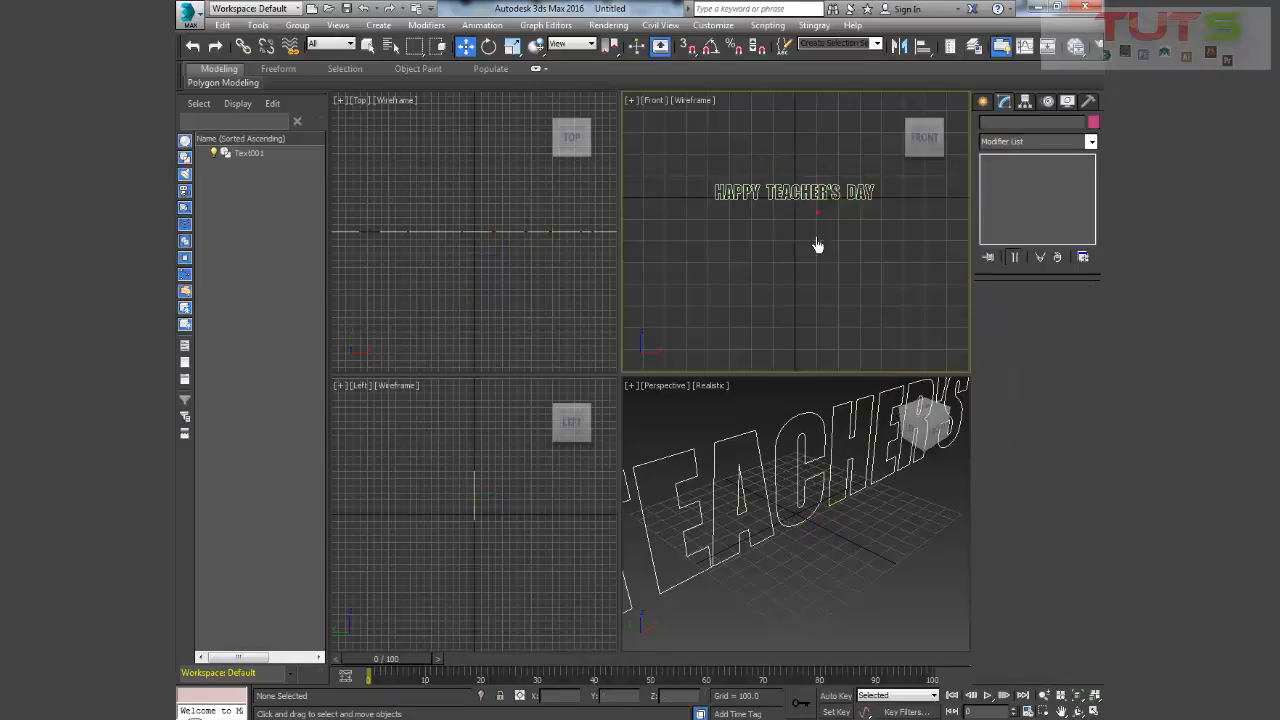
left_click(806, 461)
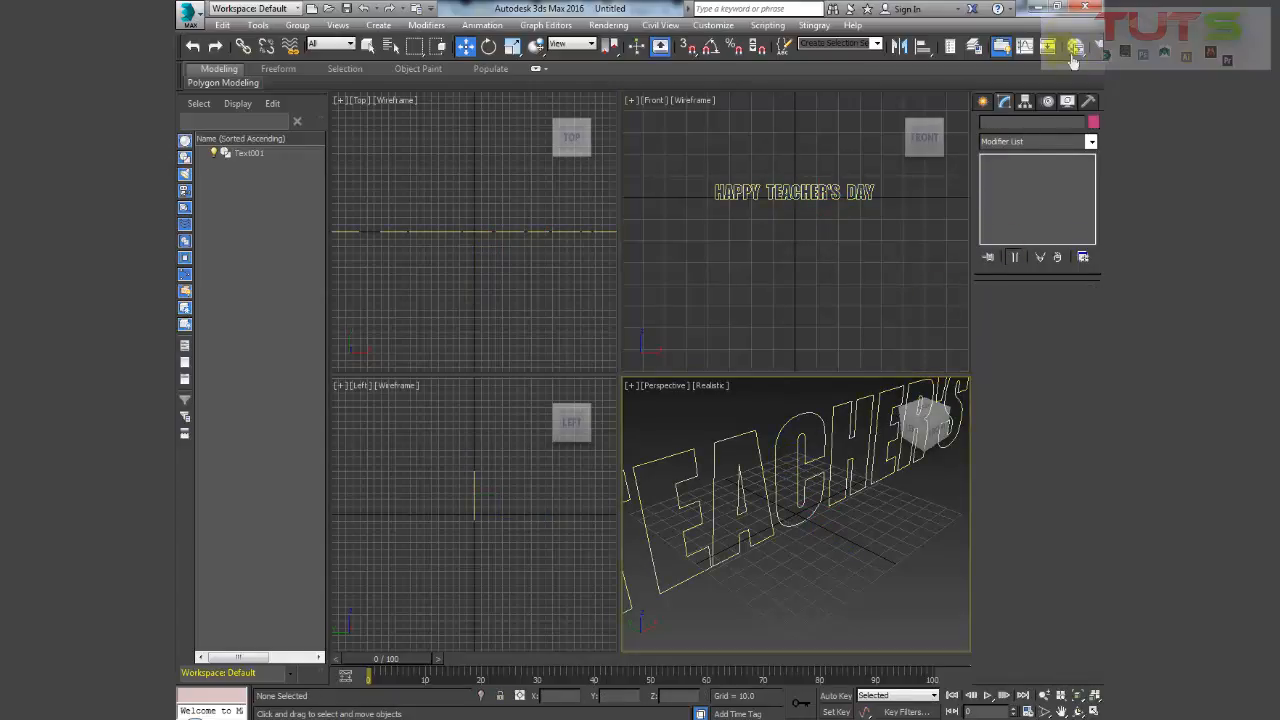
left_click_drag(1077, 67, 929, 72)
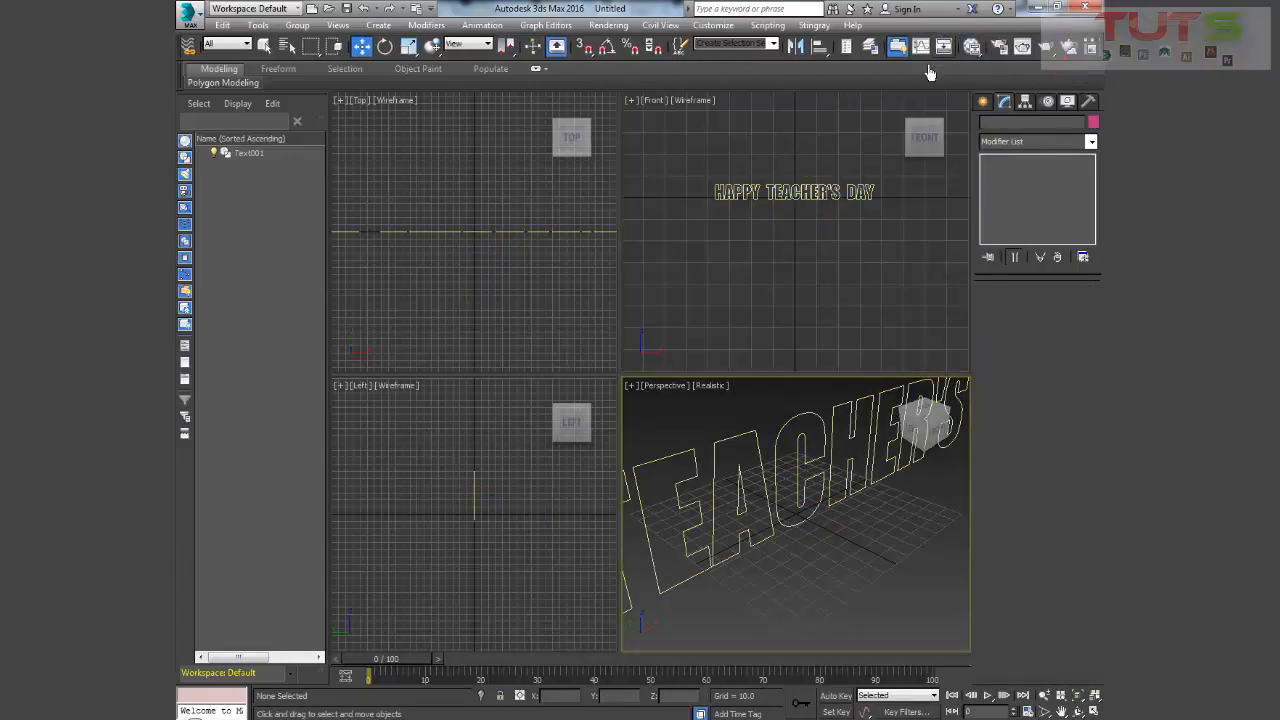
left_click(1069, 48)
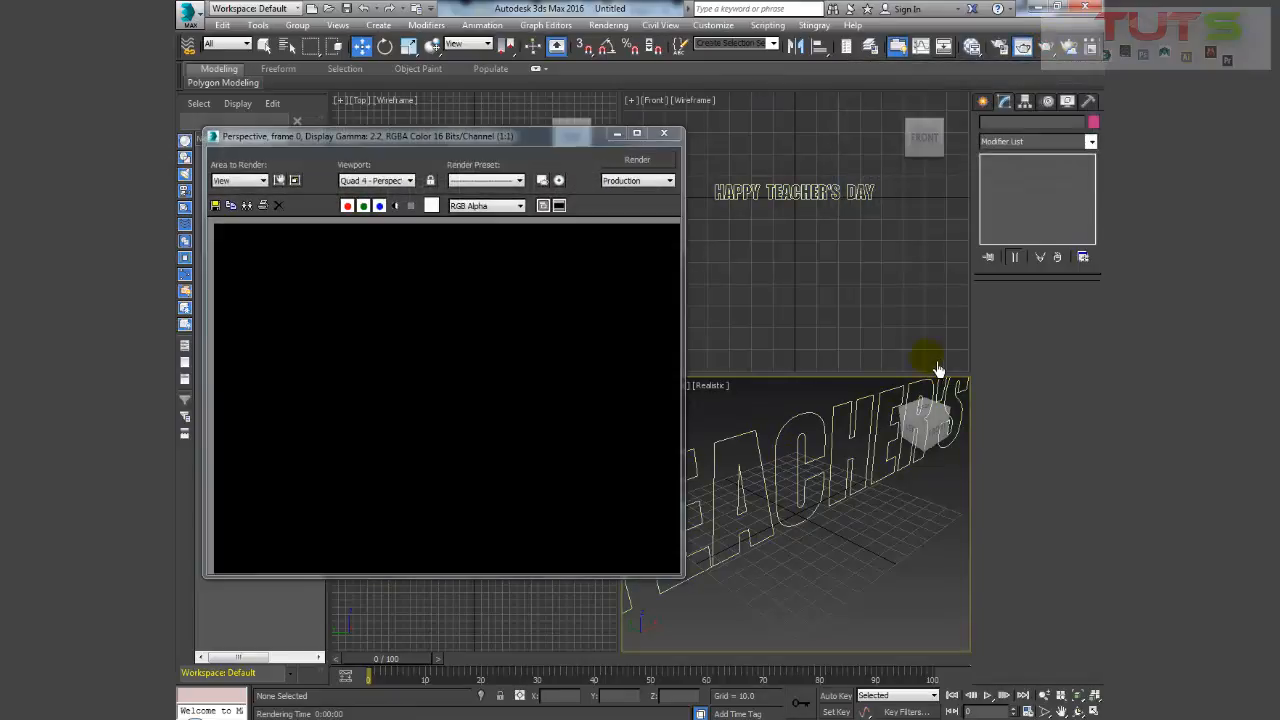
left_click(664, 134)
- Turn on Enable In Renderer and Enable In Viewport for the text shape
left_click(849, 201)
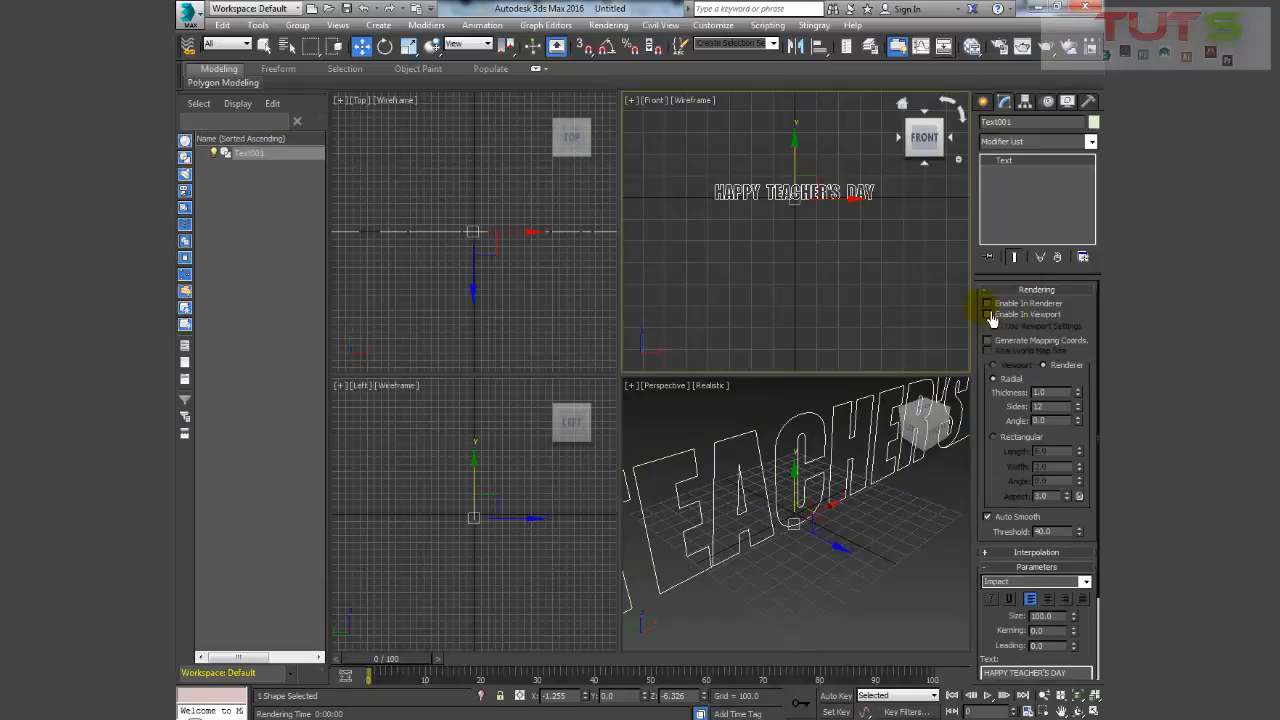
left_click(1004, 308)
left_click(988, 314)
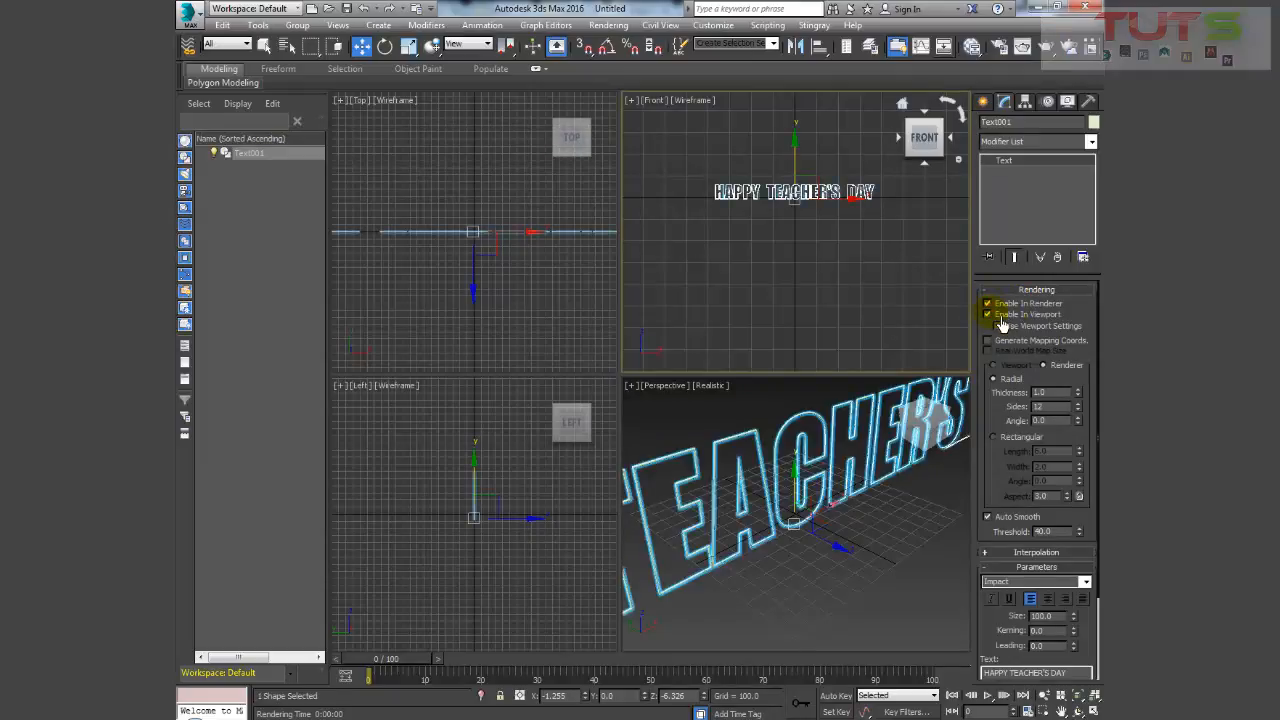
- Render the Perspective view to check the thickened text outline, closing the rendered frame afterward
left_click(905, 528)
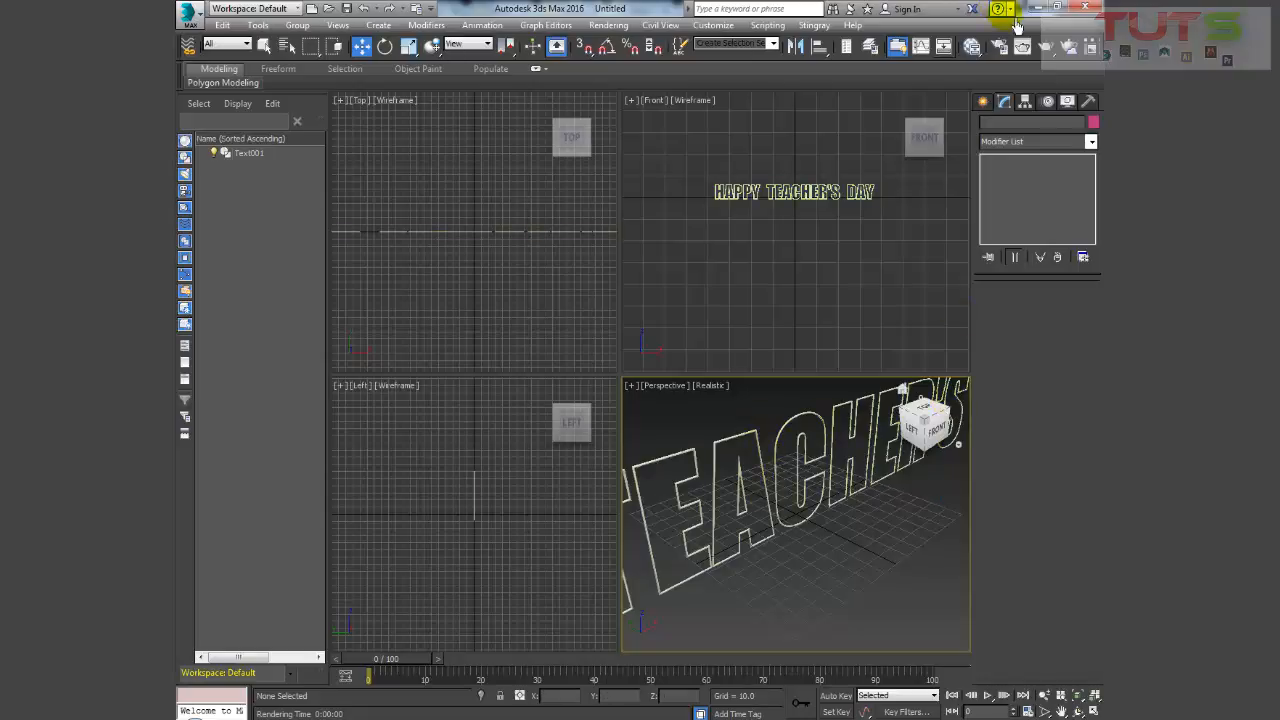
left_click(1049, 47)
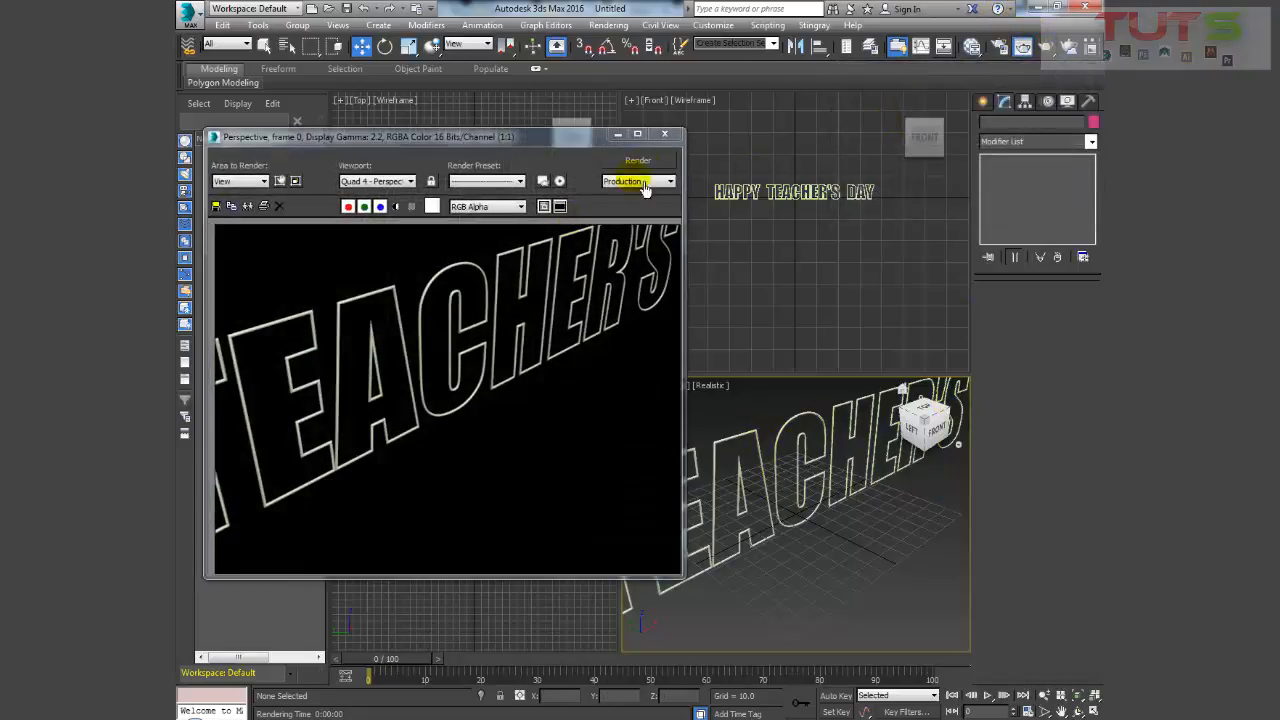
left_click(663, 139)
- Turn off Enable In Renderer and Enable In Viewport for the text shape
scroll(763, 450, "down", 3)
middle_click_drag(763, 455, 825, 534, "alt")
left_click(822, 505)
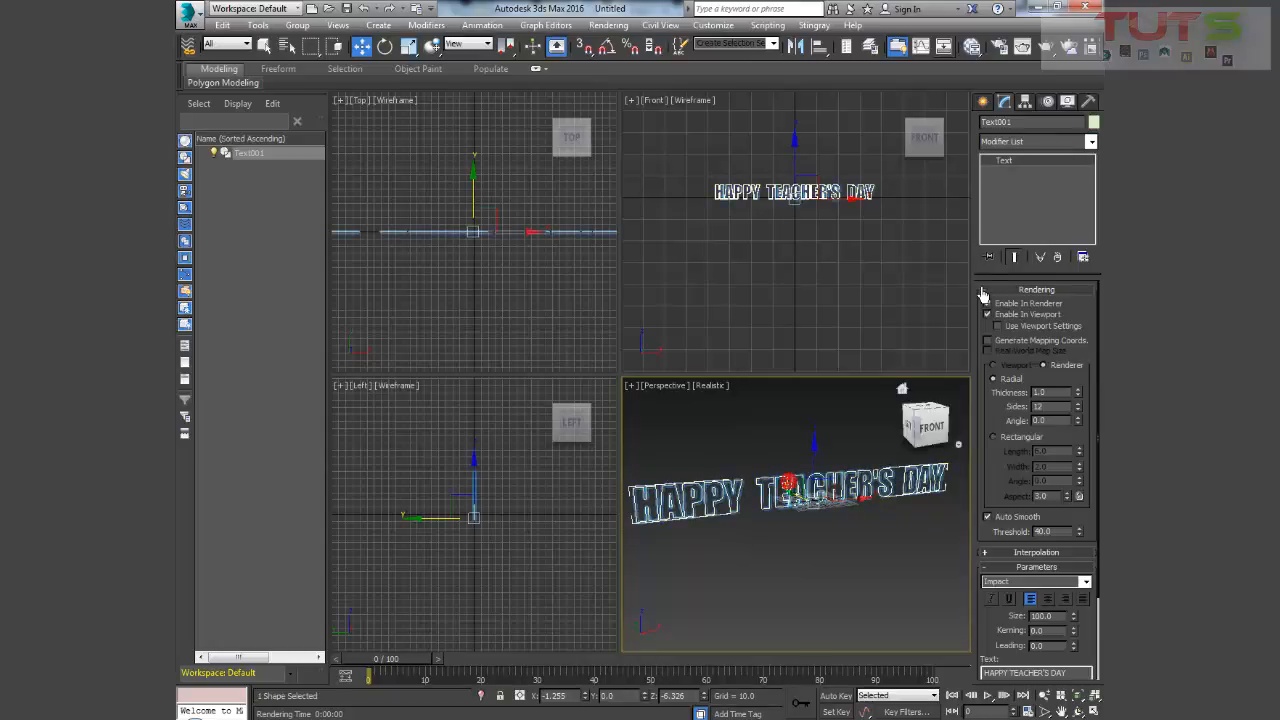
left_click(999, 303)
left_click(989, 314)
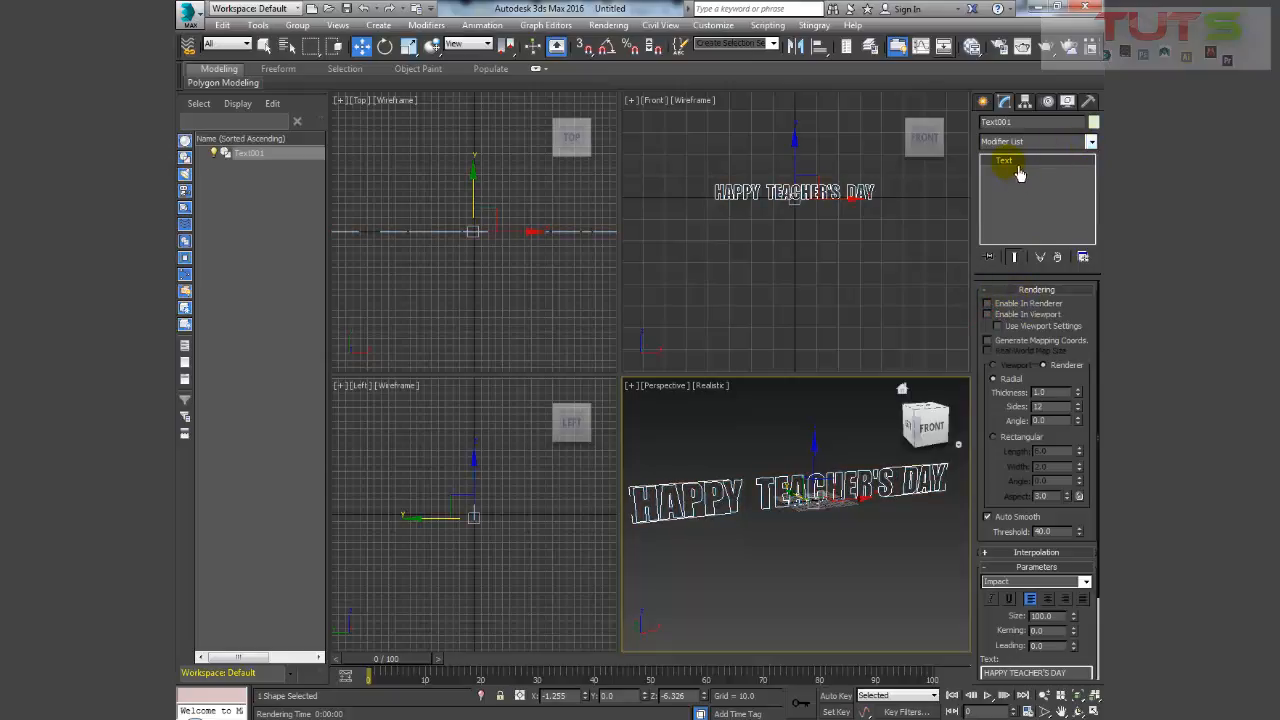
- Apply the Extrude modifier to the text shape
left_click(1091, 141)
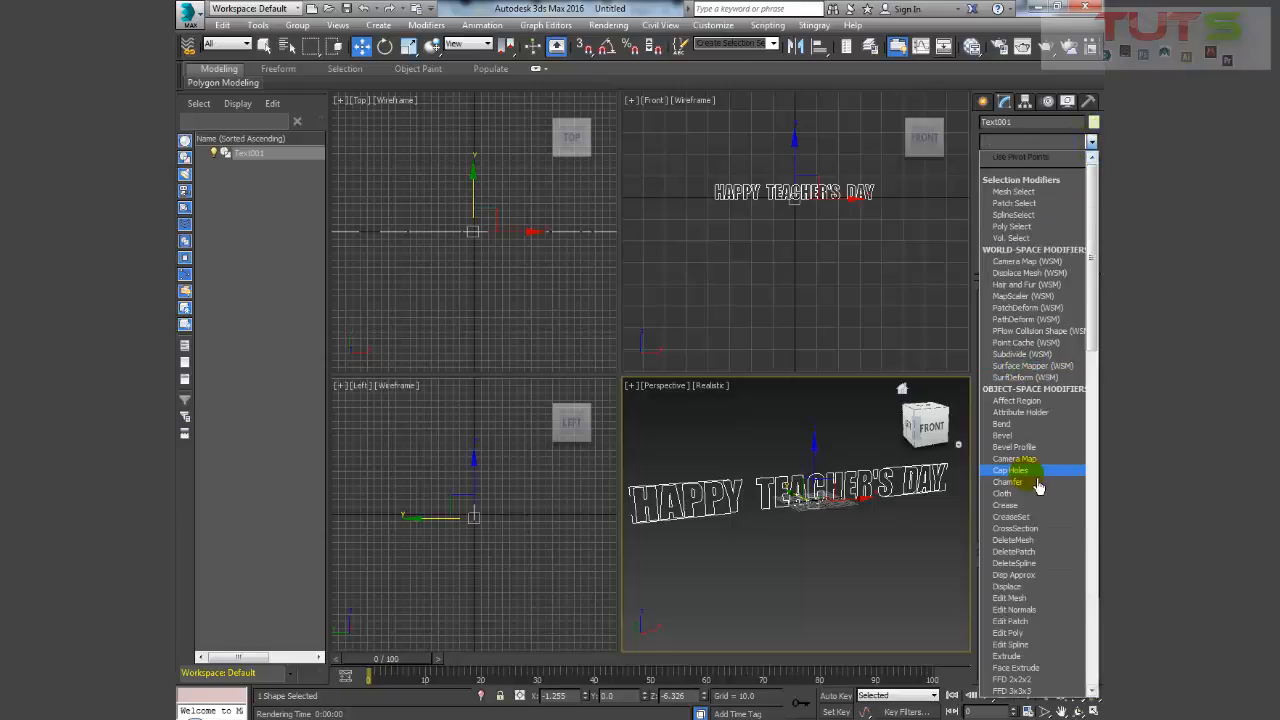
left_click(1047, 658)
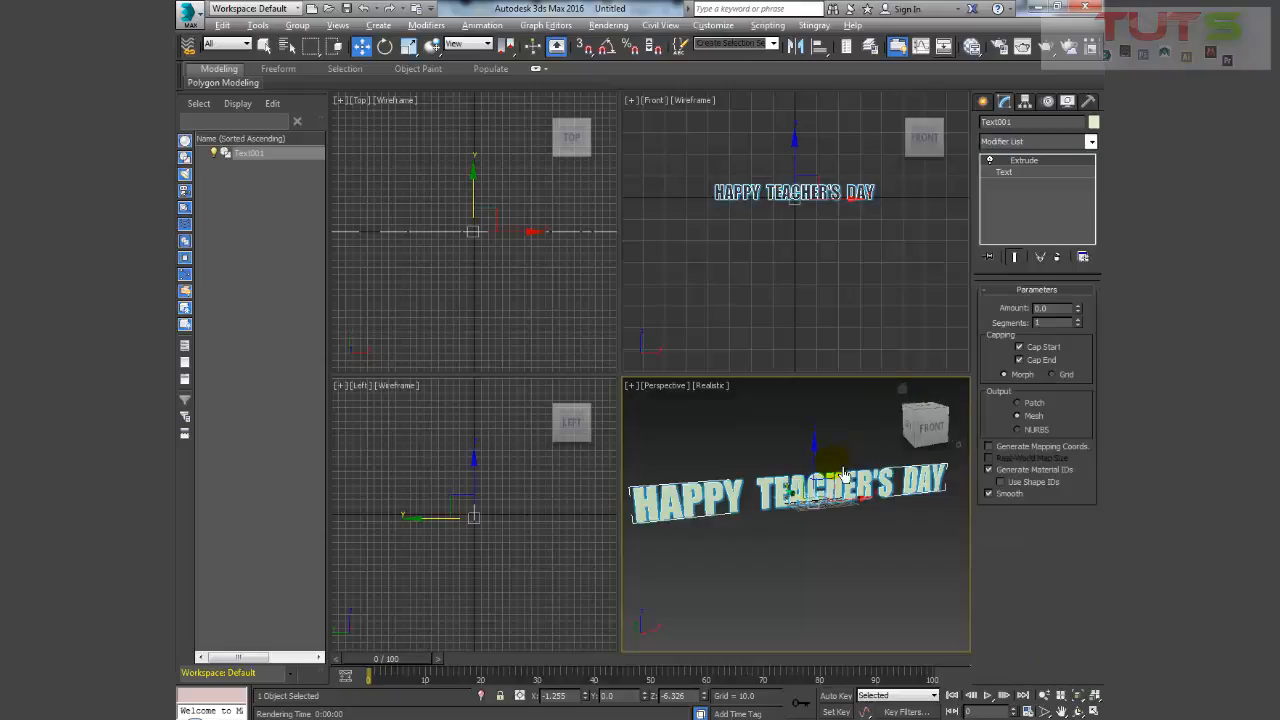
- Render the extruded text from an angled Perspective view and close the rendered frame window
middle_click_drag(840, 474, 860, 500, "alt")
left_click(849, 534)
left_click(791, 514)
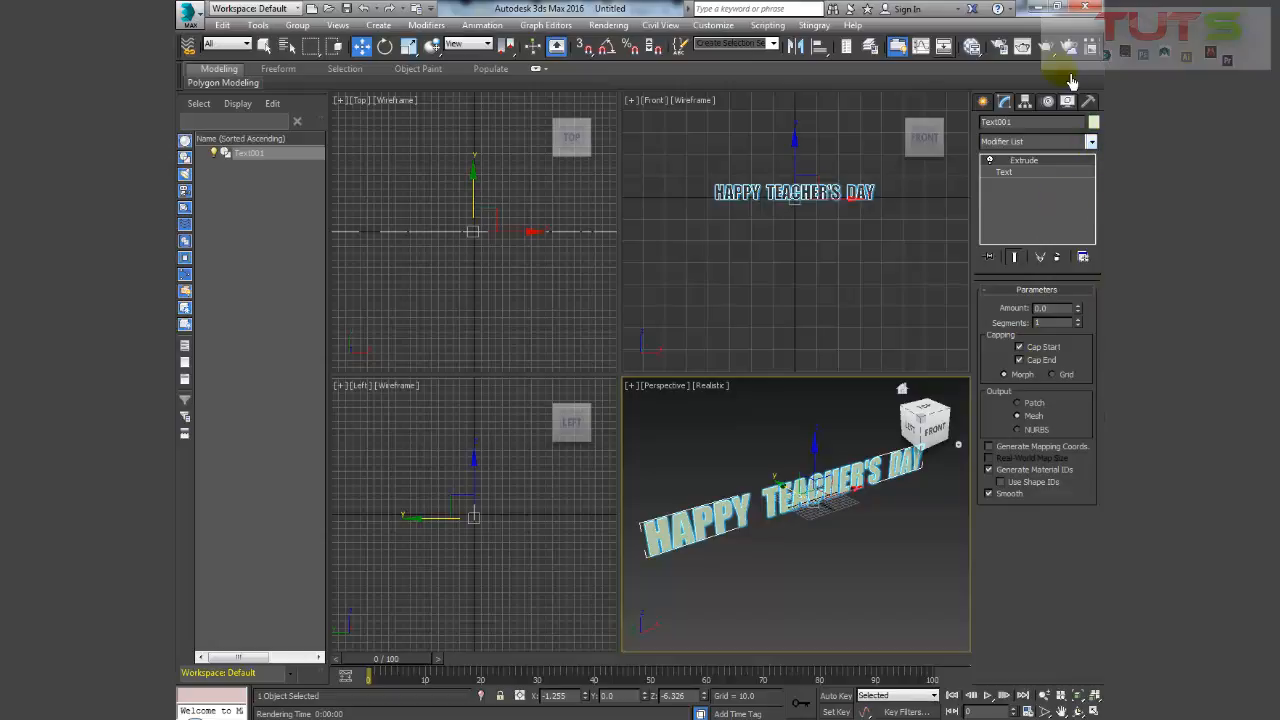
left_click(1046, 46)
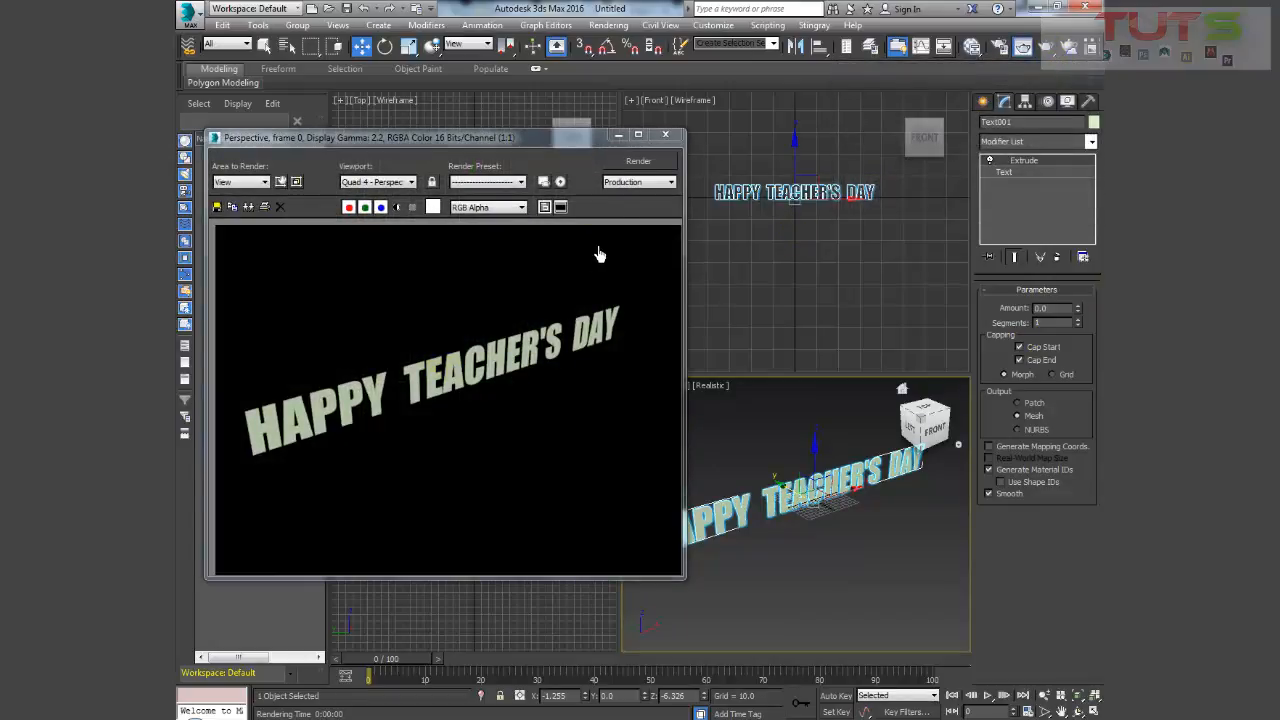
left_click(665, 134)
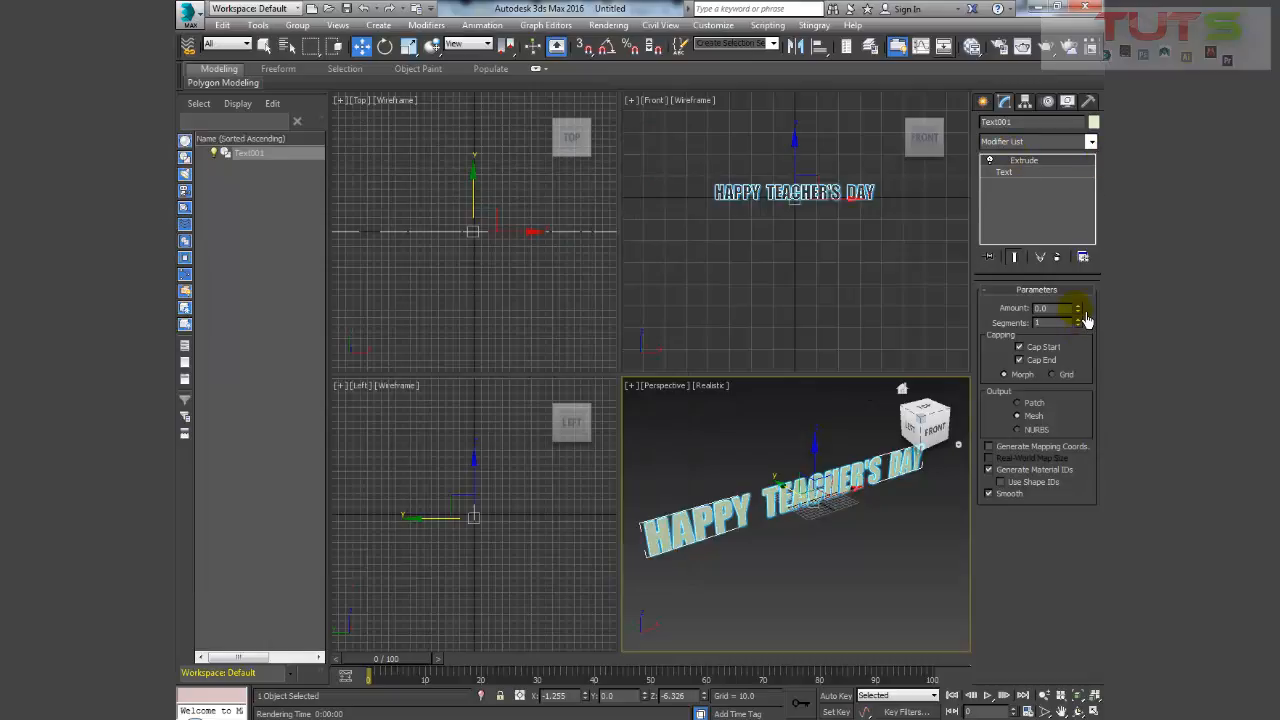
- Set the text's Extrude amount to 22.5 and inspect its depth in the Perspective view
mouse_move(1086, 314)
left_mouse_down()
mouse_move(1086, 283)
mouse_move(1080, 294)
left_mouse_up()
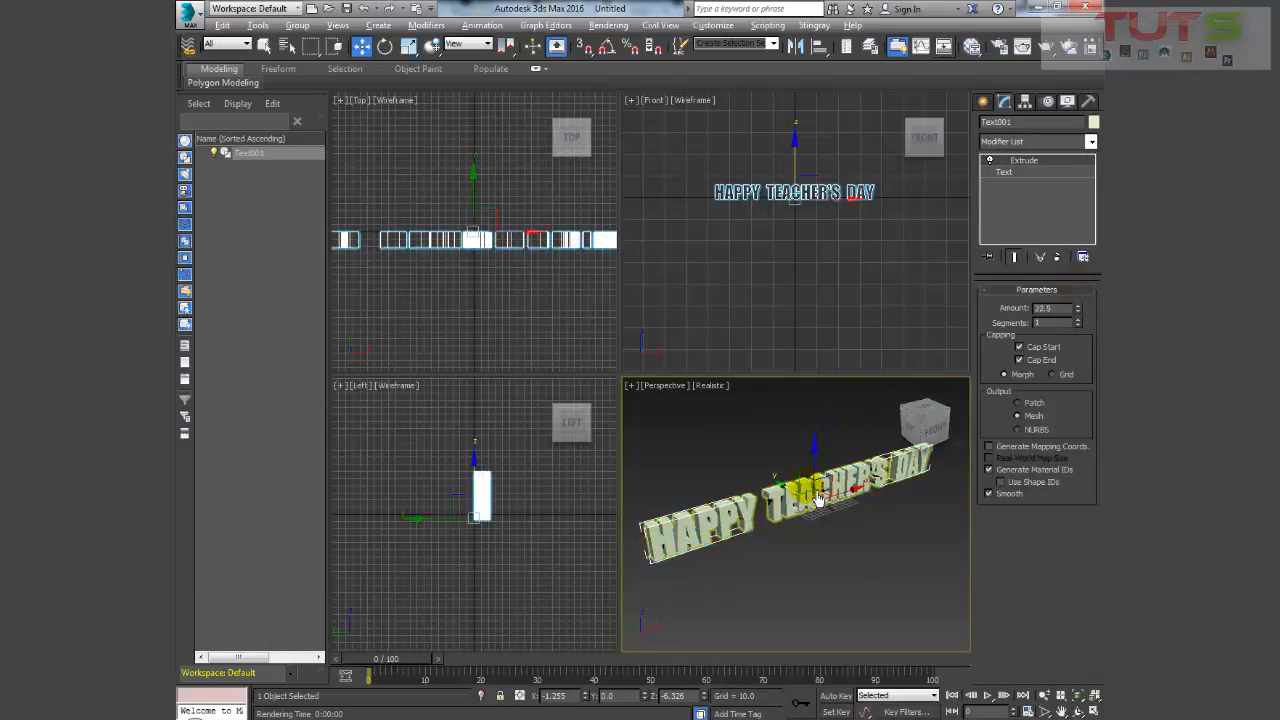
middle_click_drag(818, 500, 786, 526, "alt")
scroll(831, 488, "up", 4)
middle_click_drag(754, 527, 750, 483, "alt")
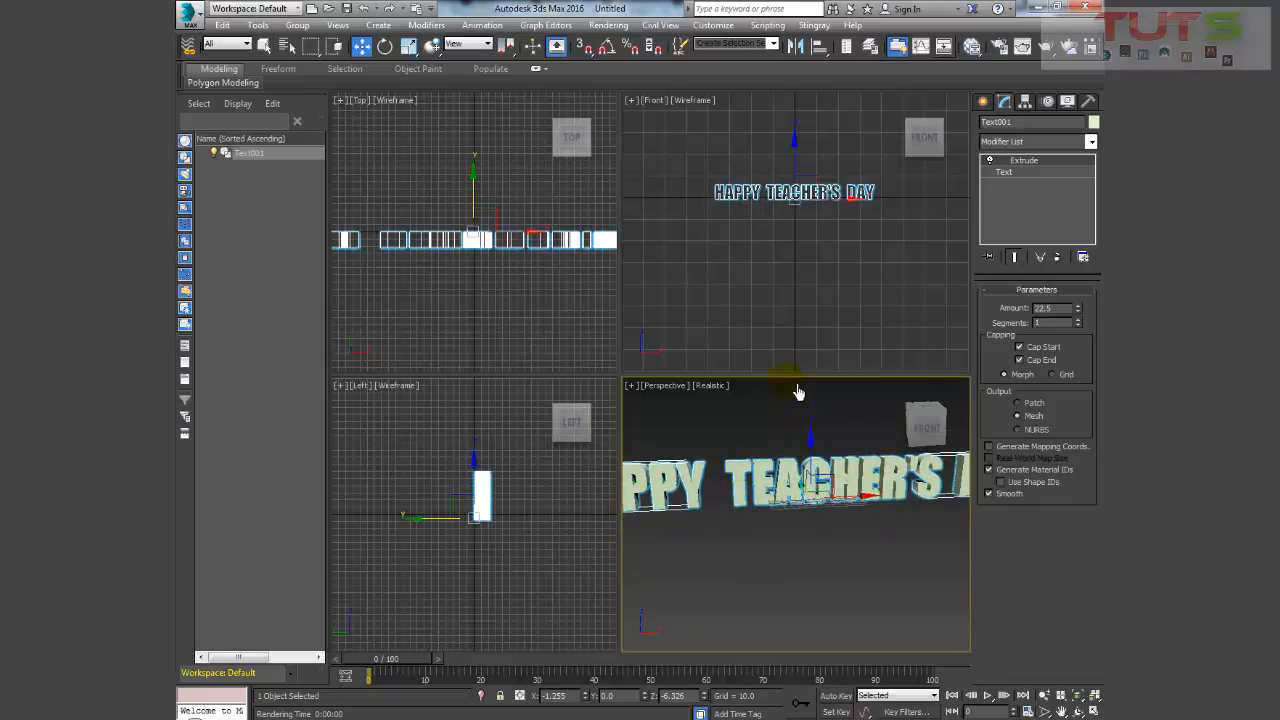
- Break the text into three lines reading HAPPY, TEACHER'S and DAY, and centre-align them
left_click(822, 196)
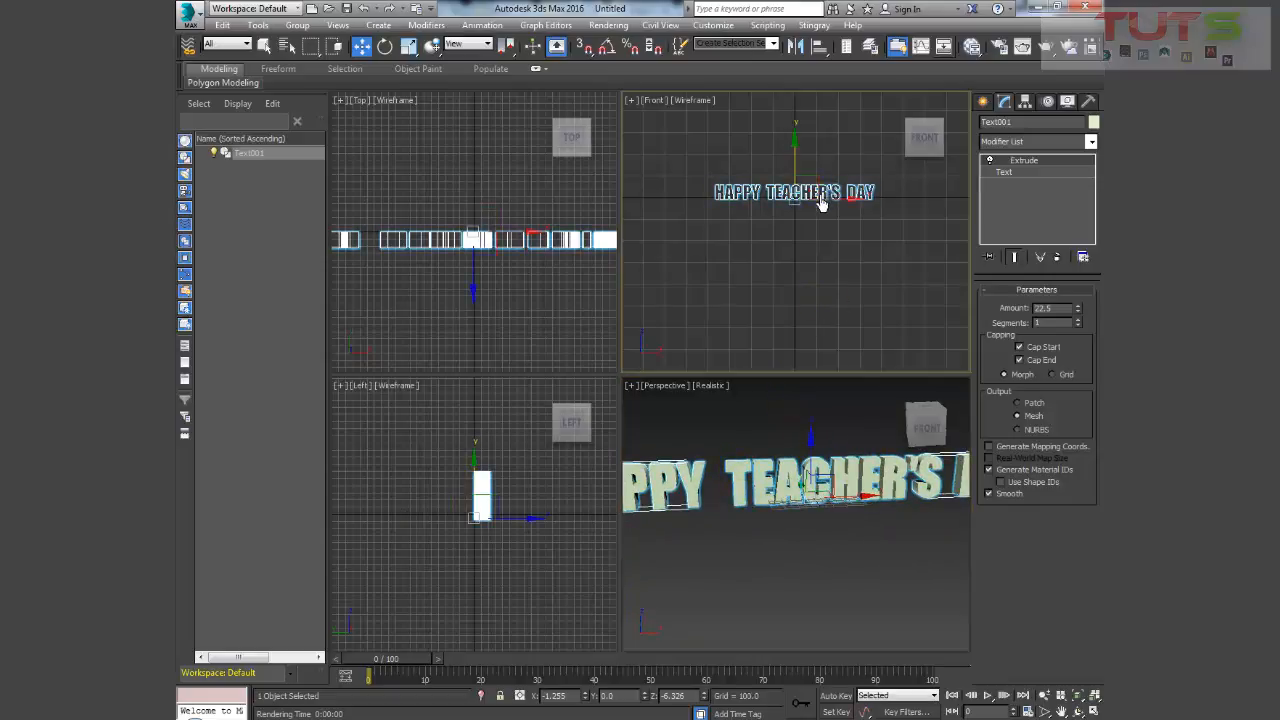
left_click(1012, 173)
left_click(1010, 173)
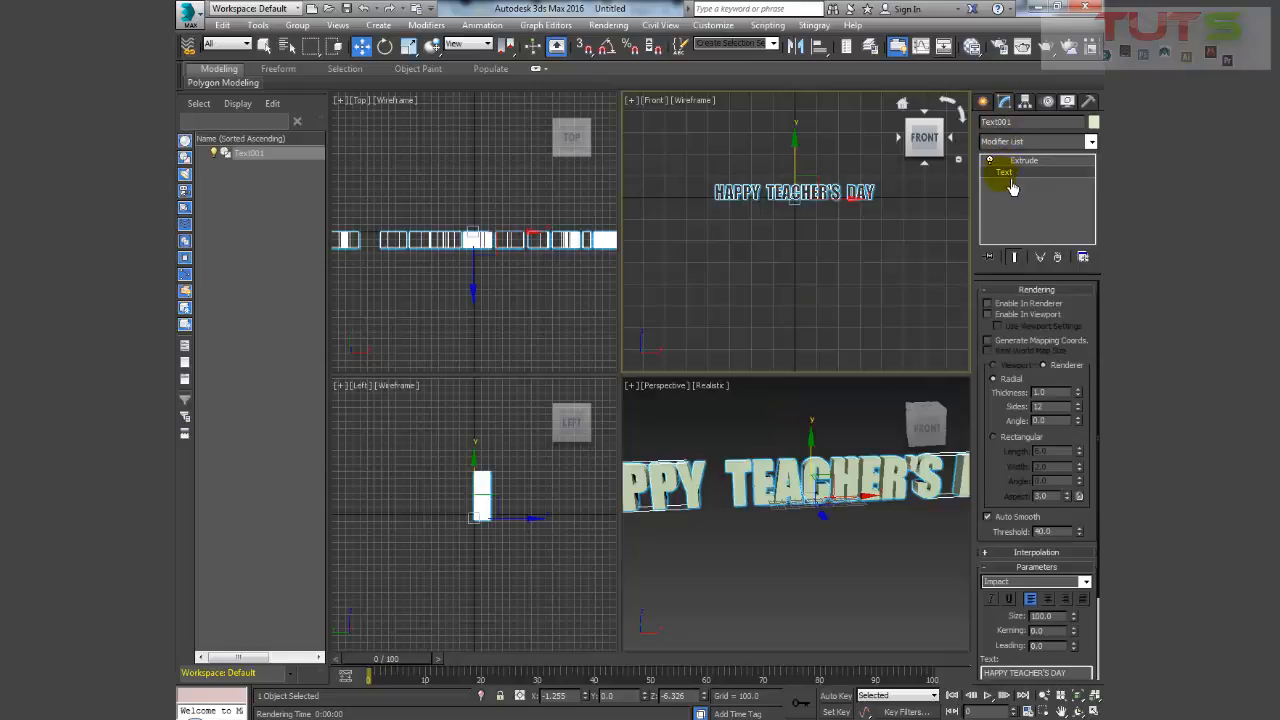
left_click(992, 672)
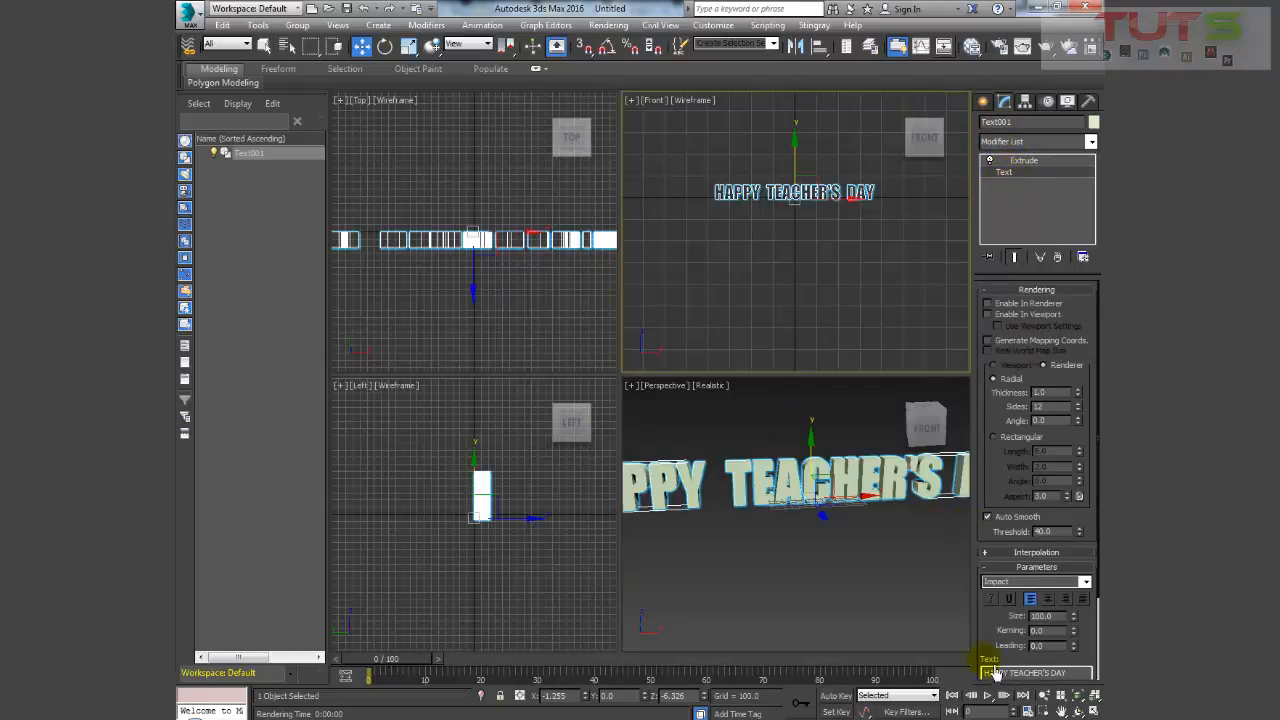
scroll(1001, 650, "down", 3)
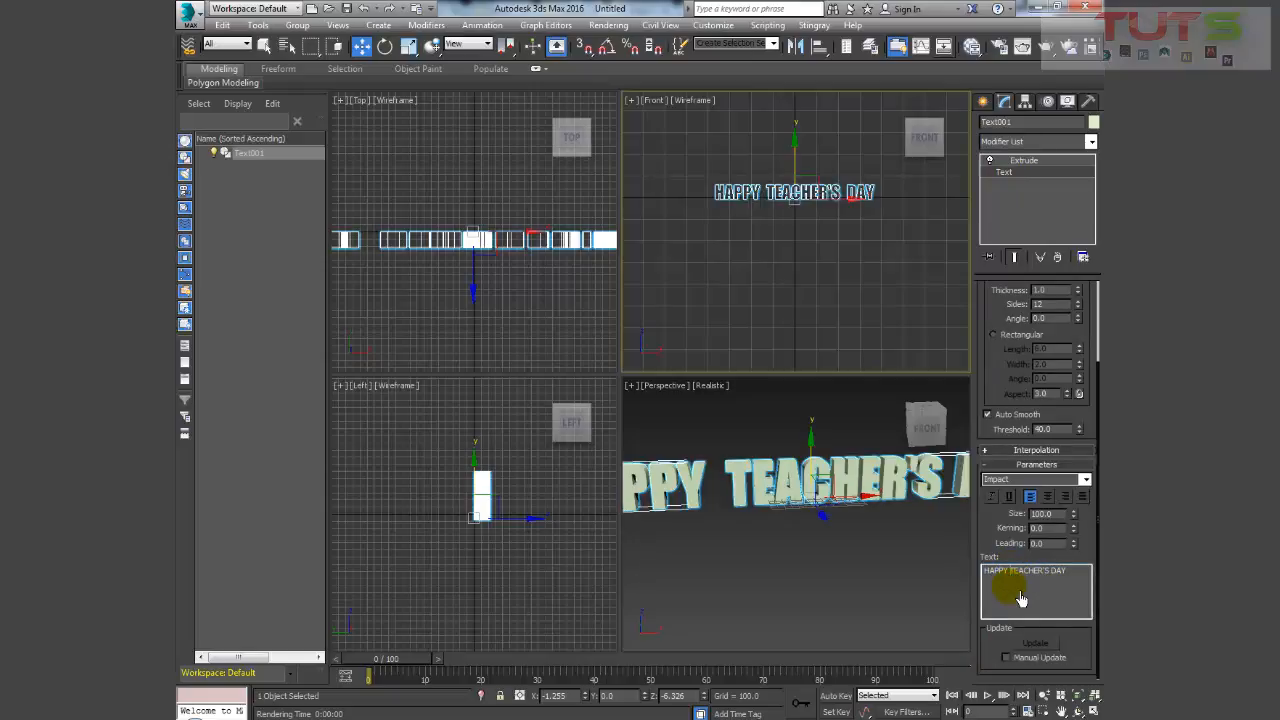
key("BackSpace")
key("Return")
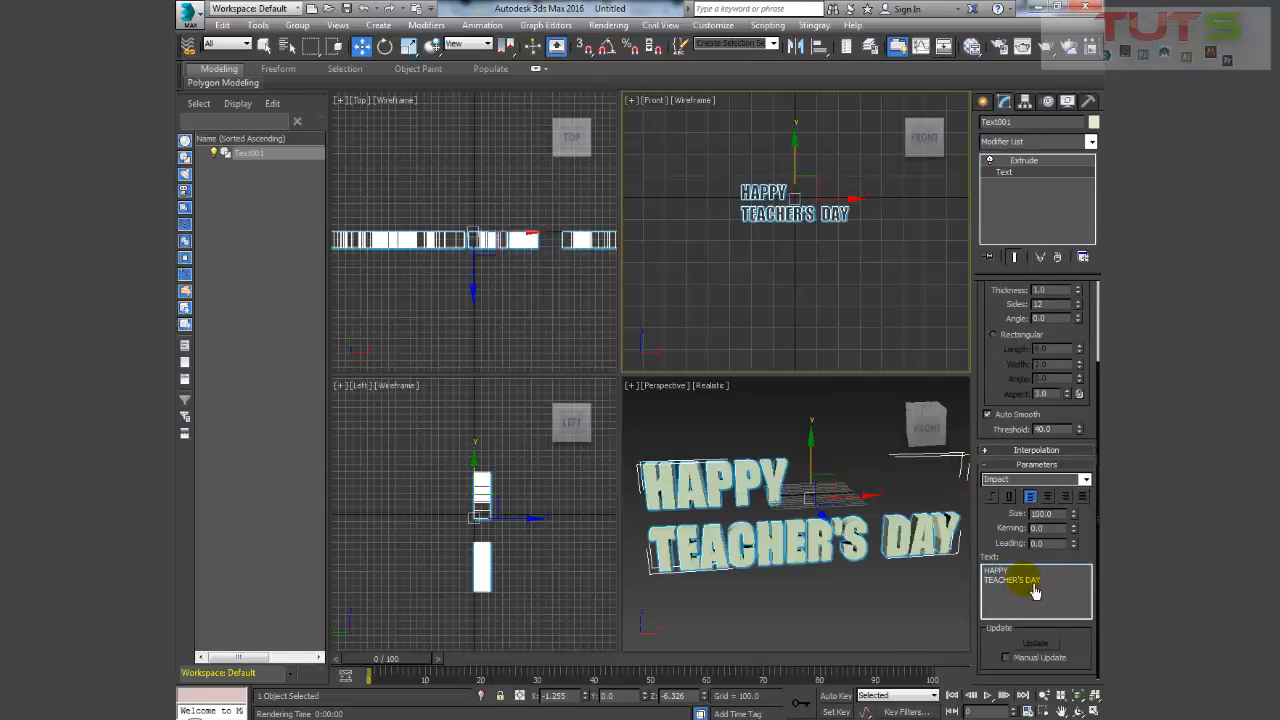
key("BackSpace")
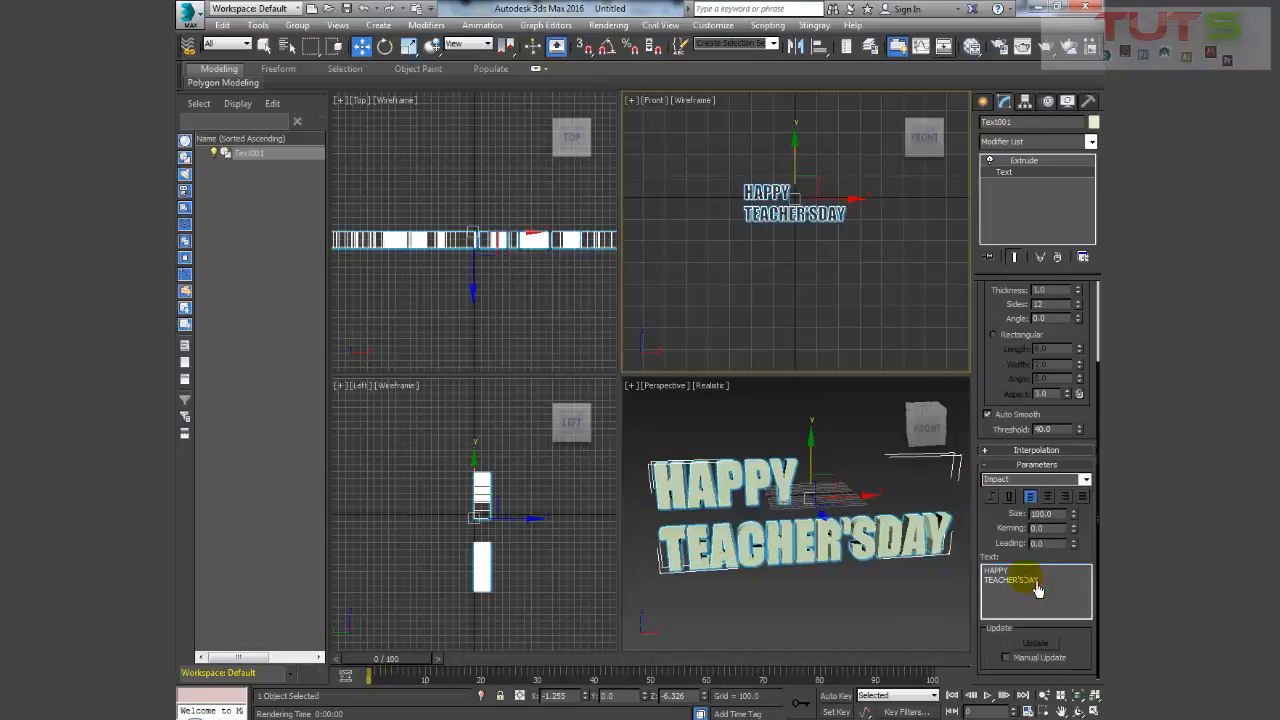
key("Return")
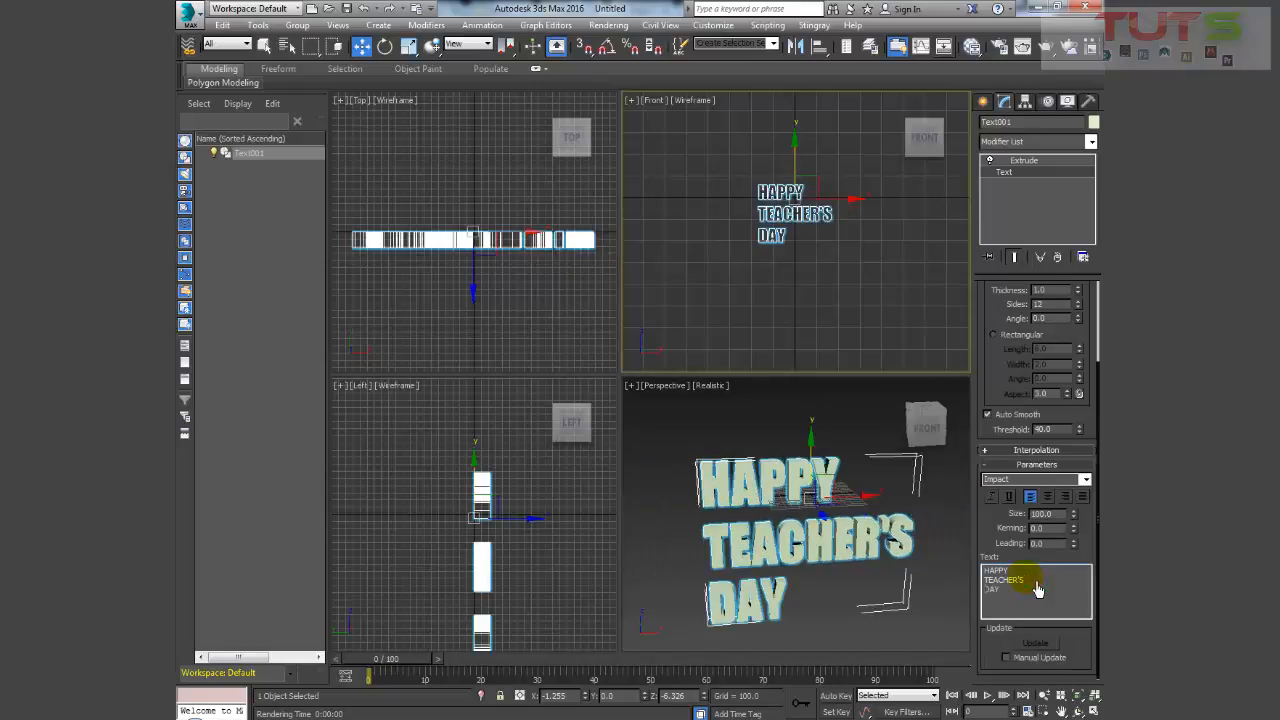
left_click(1048, 497)
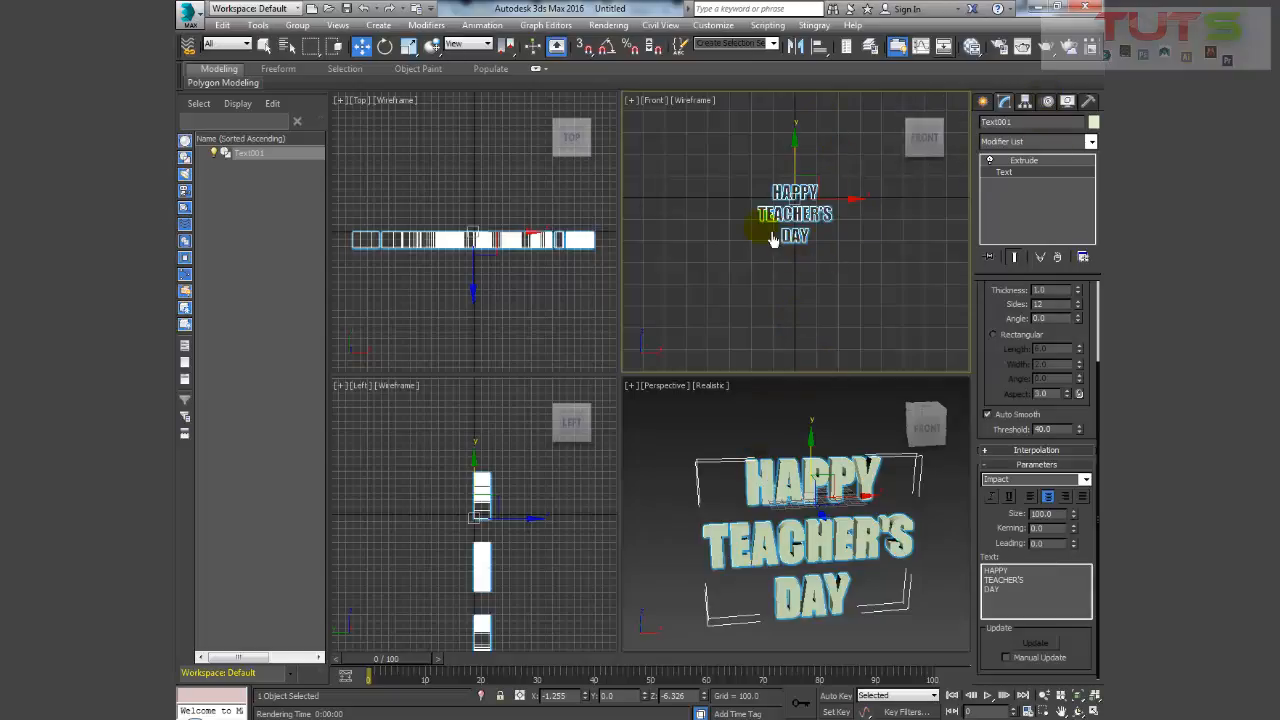
- Move the three-line text straight up in the Front view to a Z position of about 204
right_click(792, 158)
left_click(807, 172)
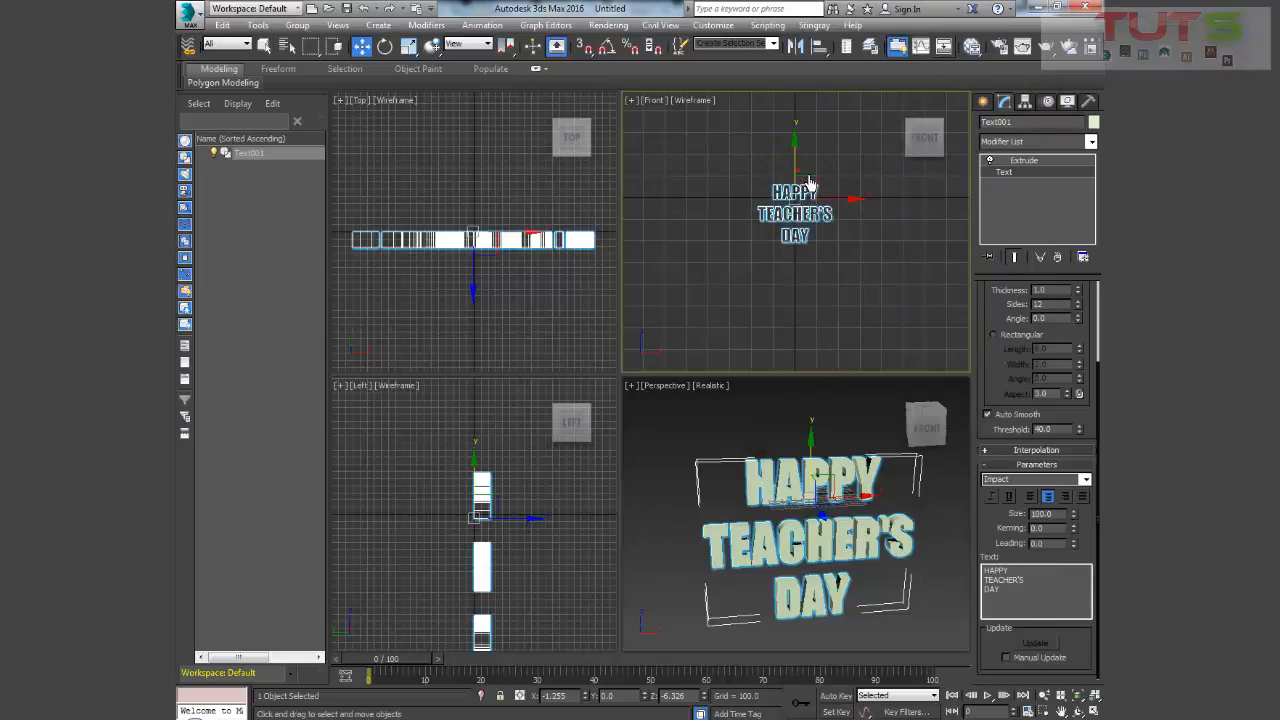
left_click_drag(807, 170, 805, 125)
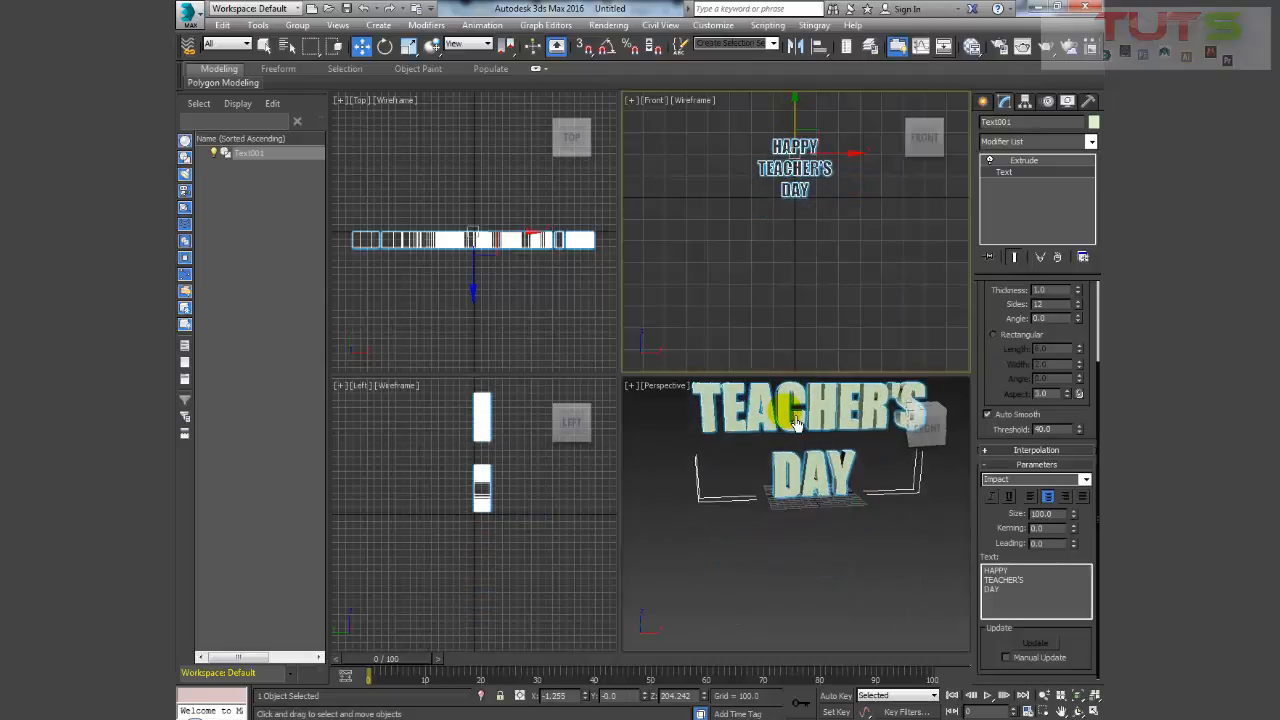
middle_click_drag(794, 432, 776, 524)
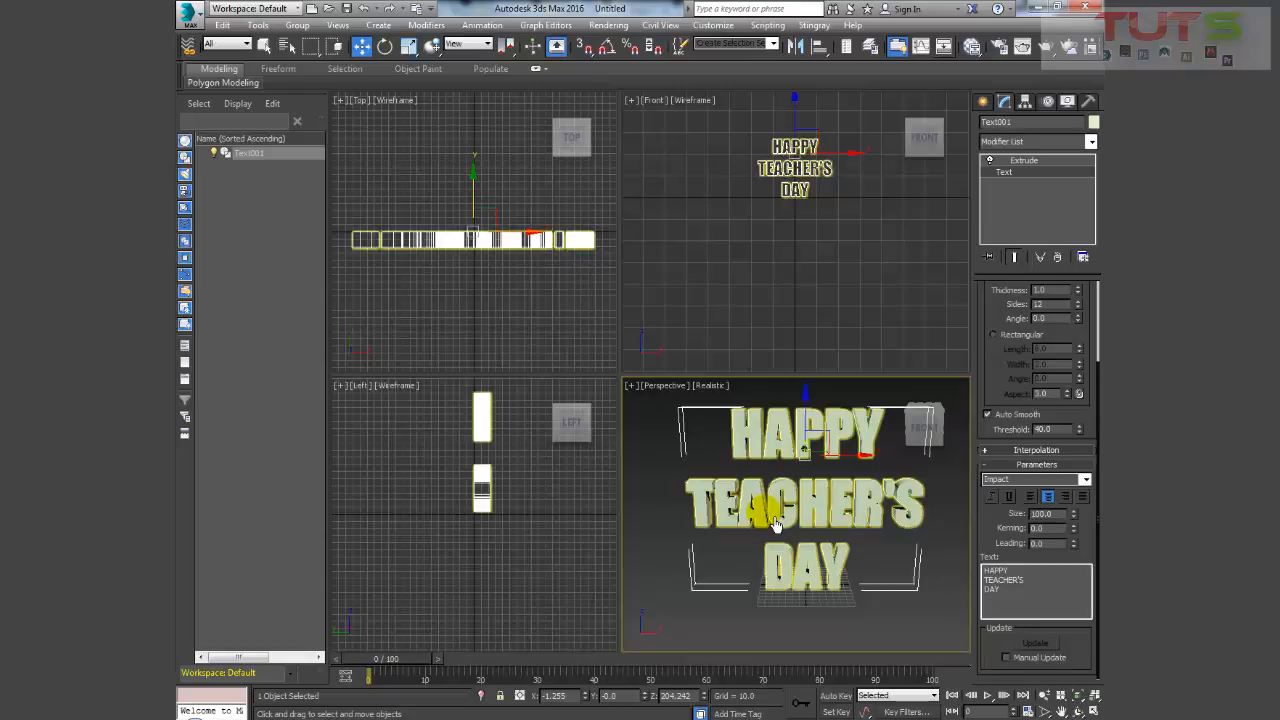
middle_click_drag(761, 467, 782, 472, "alt")
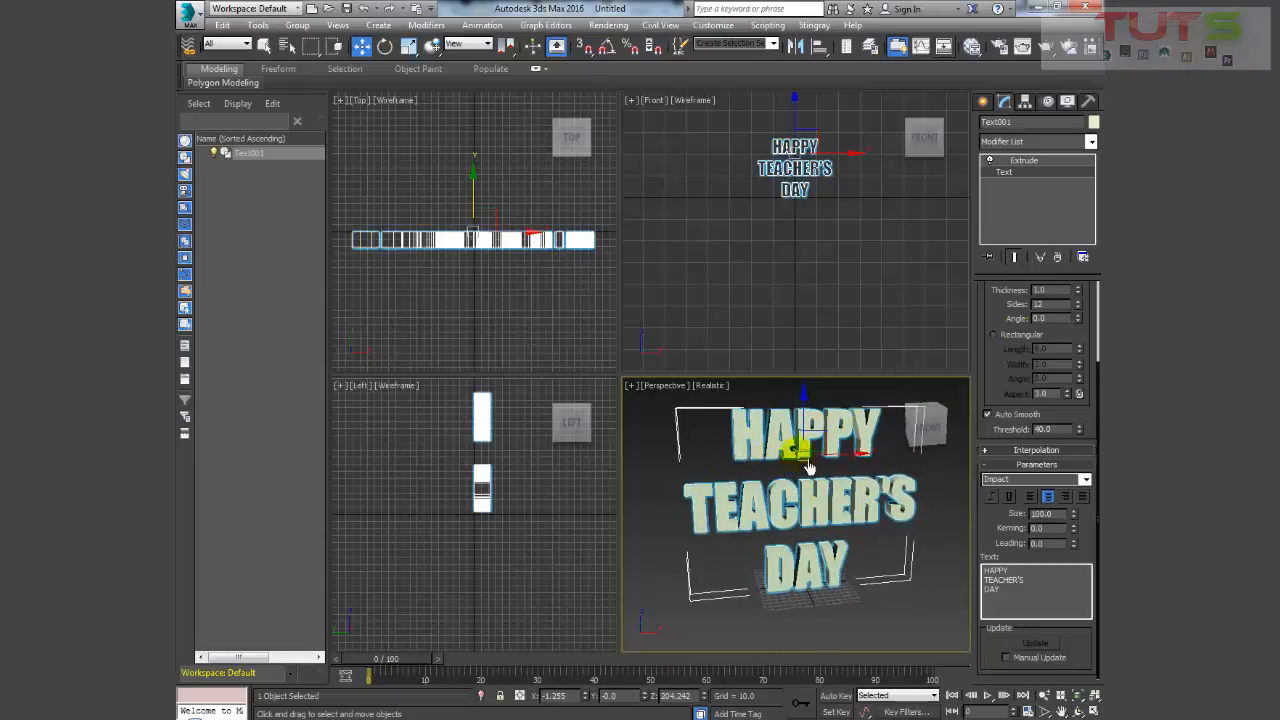
- Try a Rectangle spline as a frame around the text in the Front view, and delete it
left_click(983, 101)
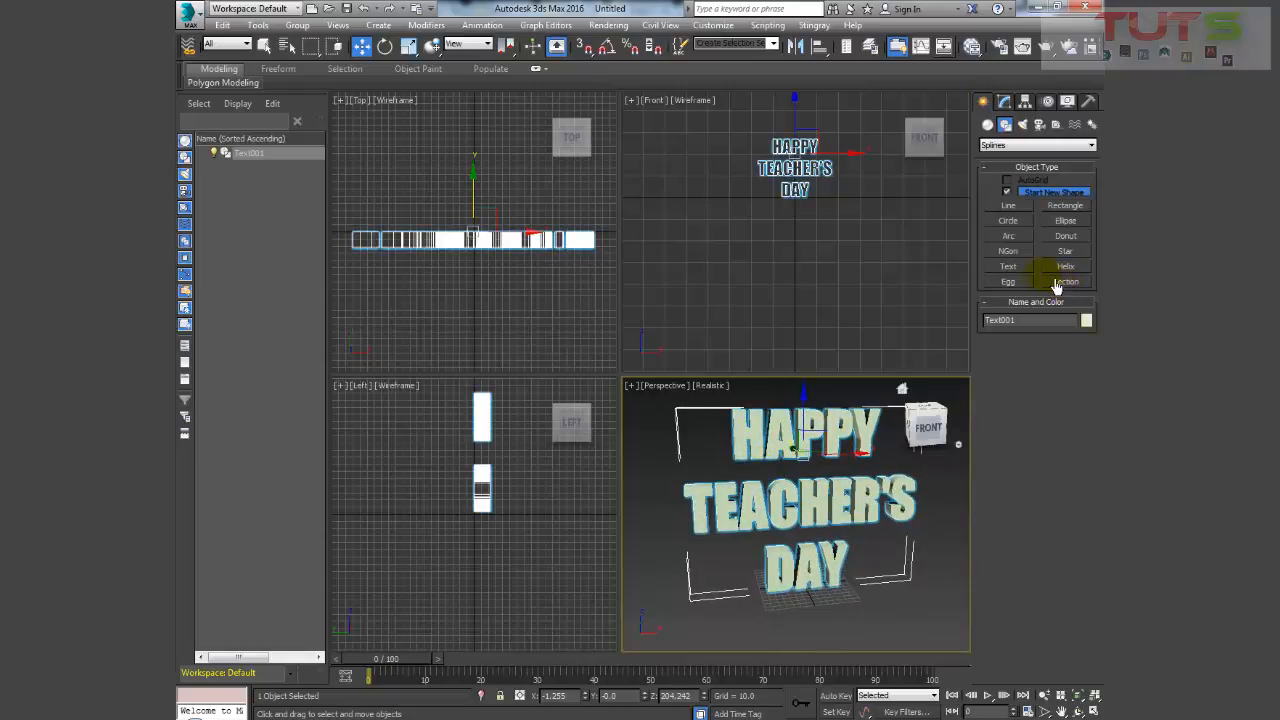
left_click(1063, 206)
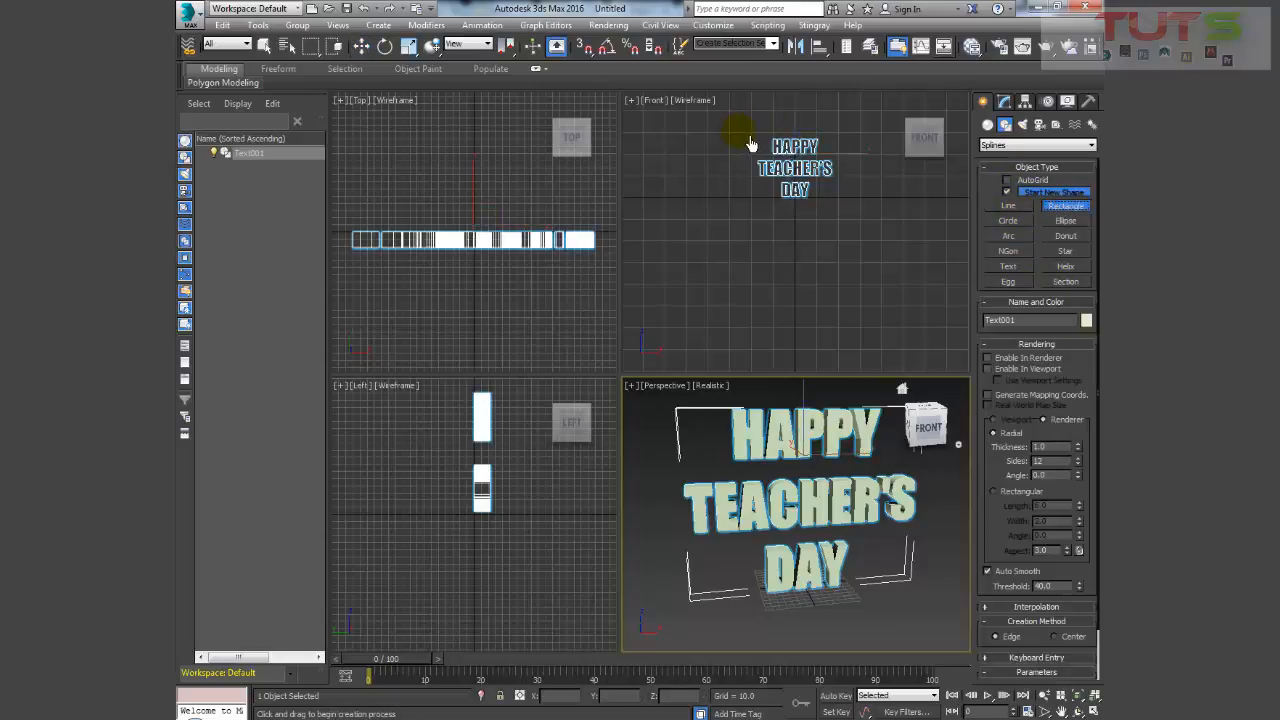
left_click_drag(739, 131, 869, 216)
right_click(869, 216)
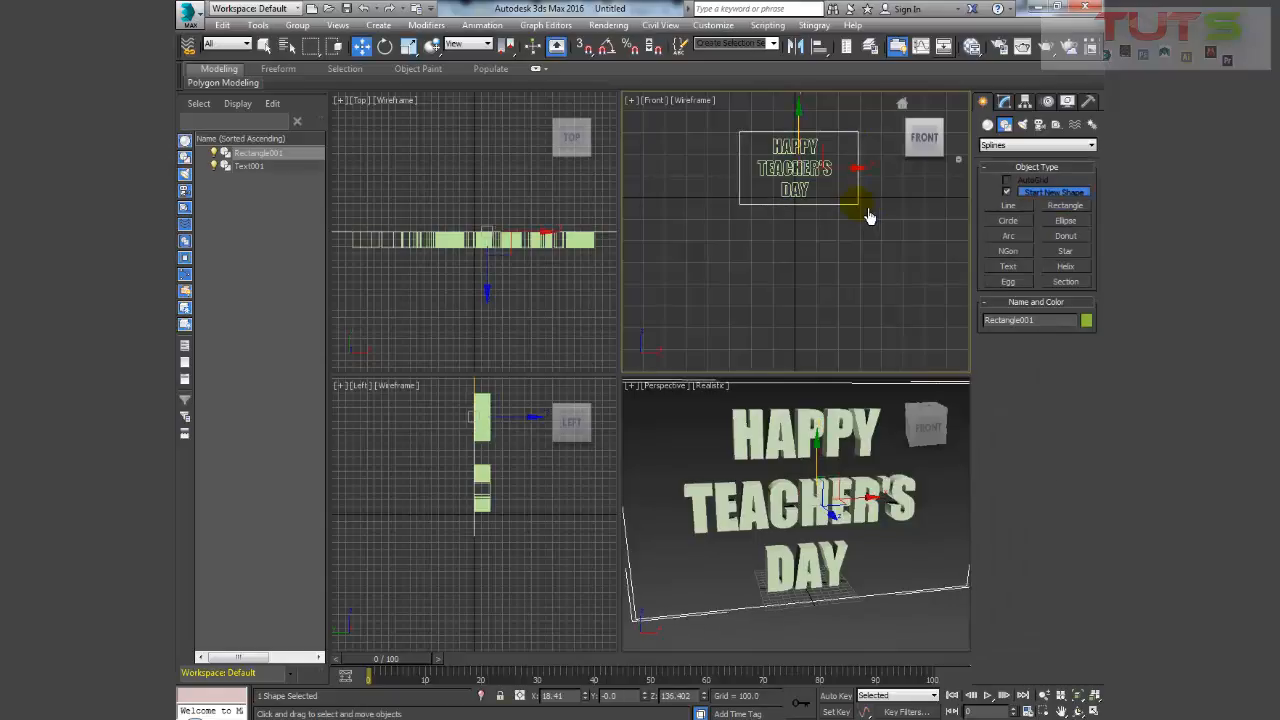
key("Delete")
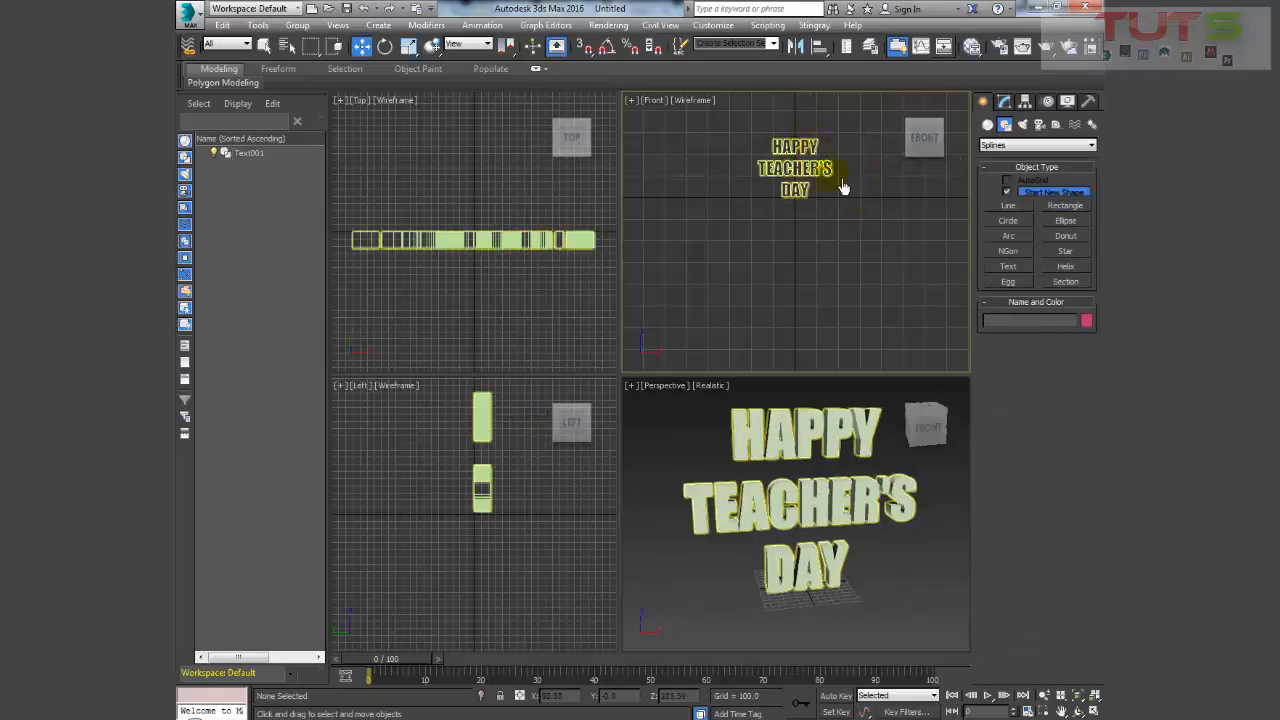
- Draw a six-sided NGon in the Front view and move it so it surrounds the text
left_click(1020, 252)
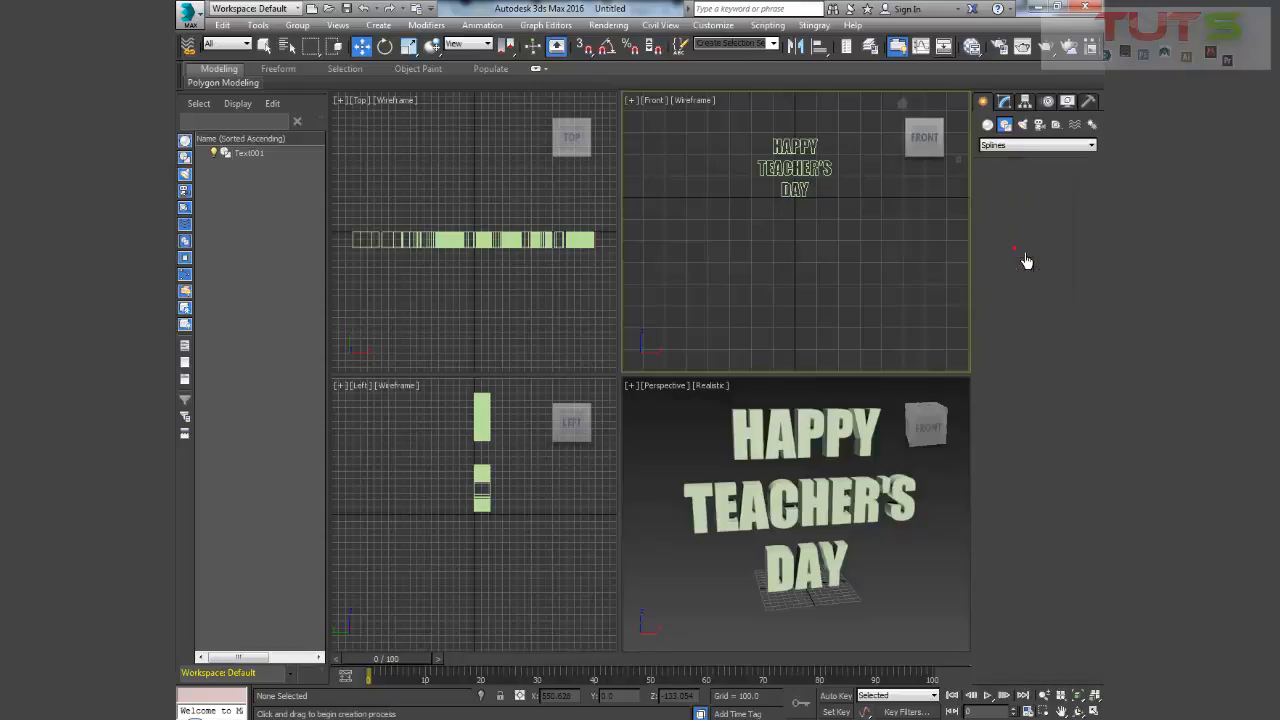
left_click_drag(749, 134, 806, 161)
right_click(806, 161)
left_click_drag(766, 121, 824, 158)
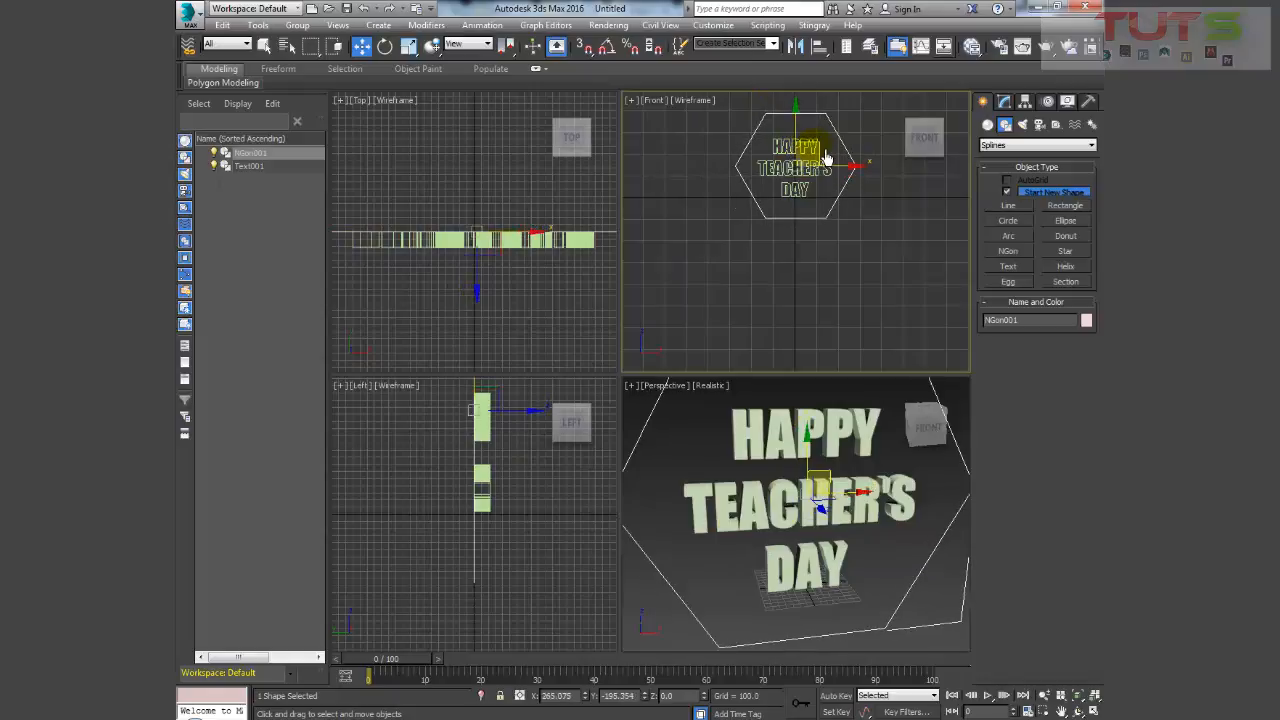
- Zero the hexagon's X, Y and Z position and raise it around the text to a Z position of about 137
right_click(587, 697)
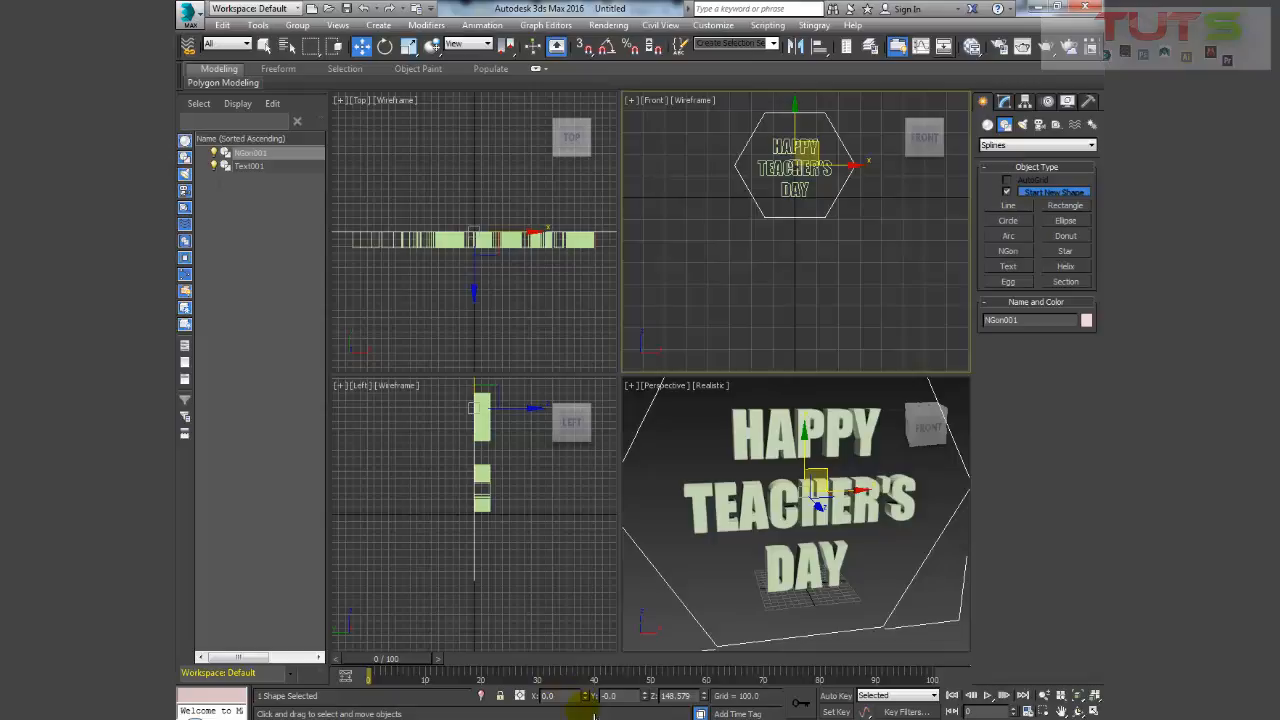
right_click(708, 699)
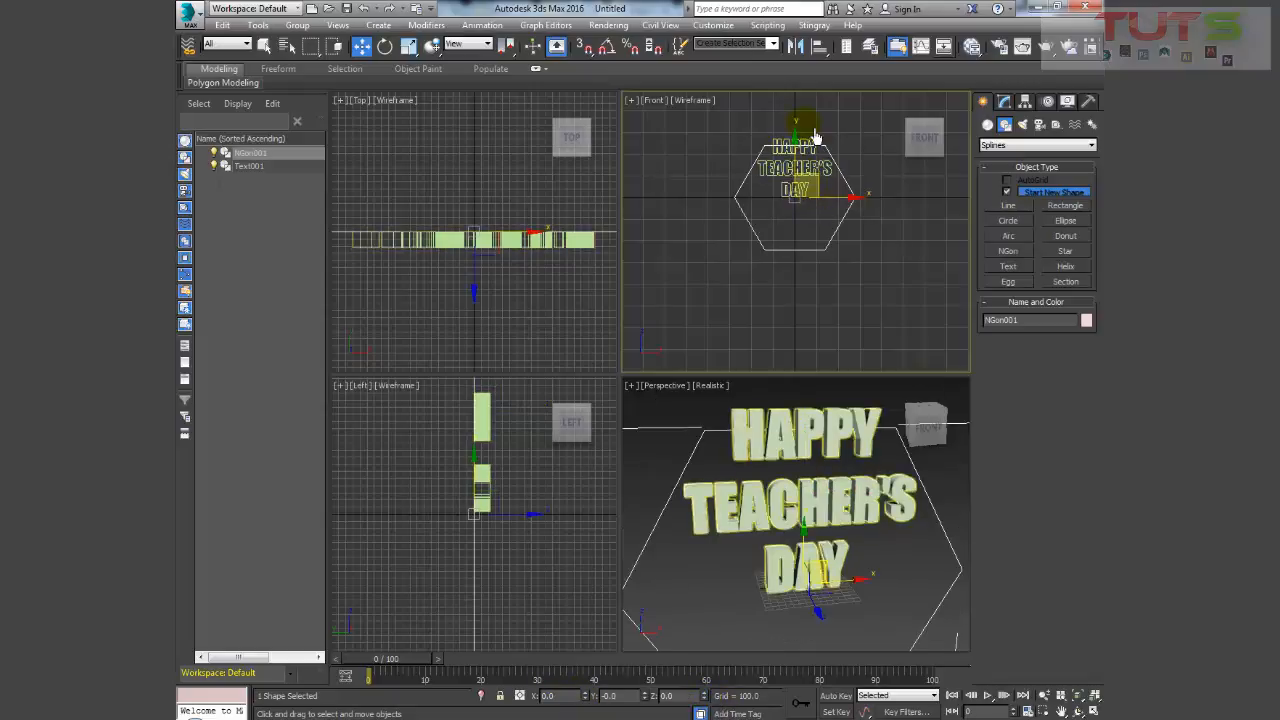
left_click_drag(808, 165, 808, 138)
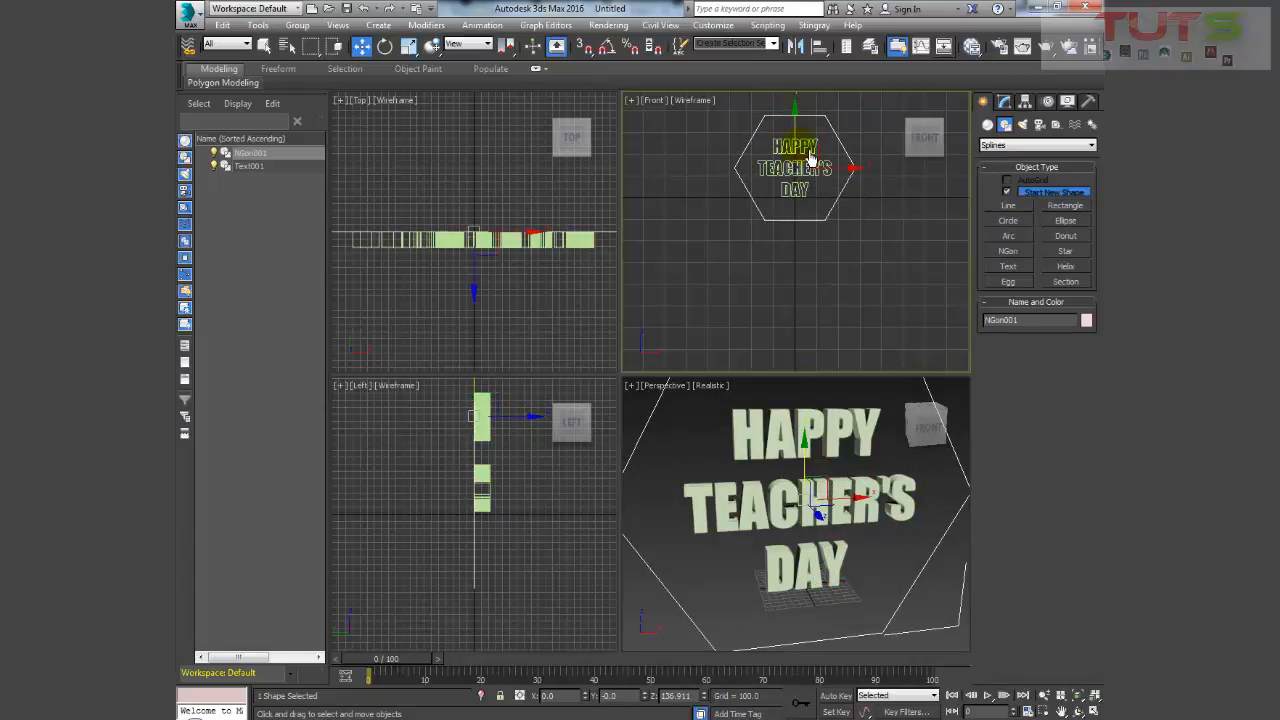
- Scale the hexagon down uniformly to about 89.6 percent around the text and switch back to the Move tool
right_click(797, 208)
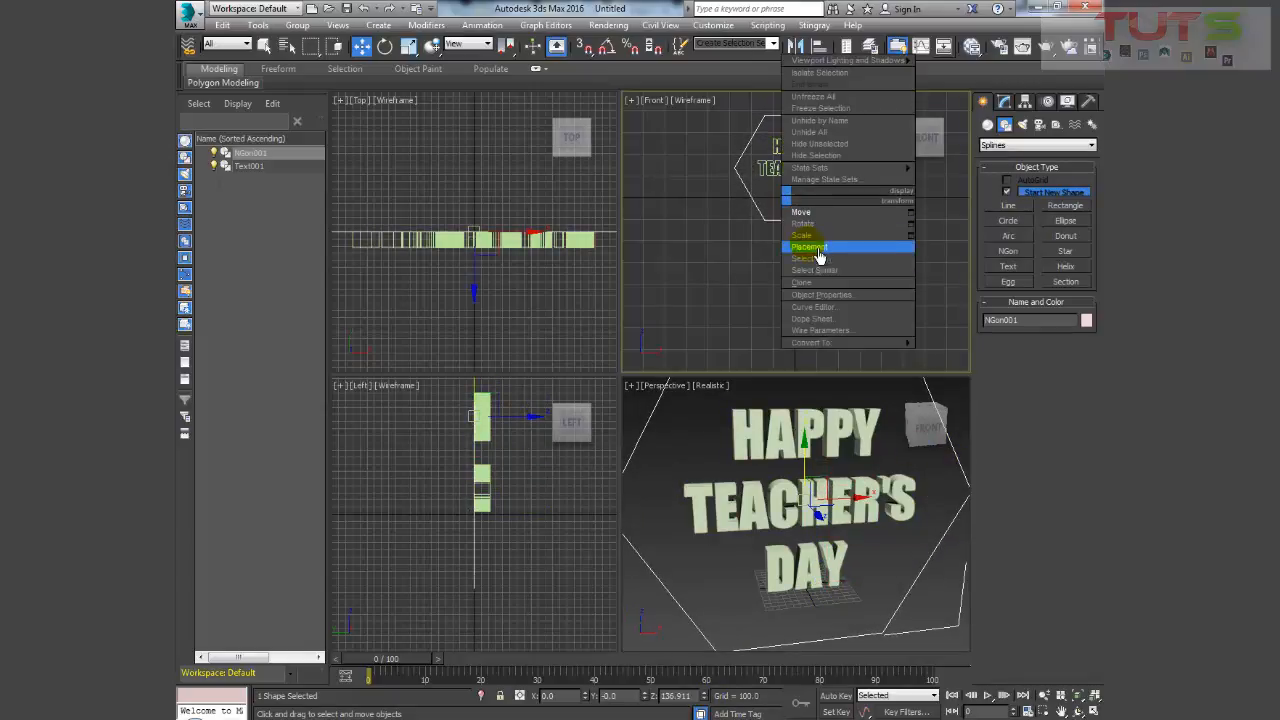
left_click(815, 248)
left_click_drag(813, 170, 811, 233)
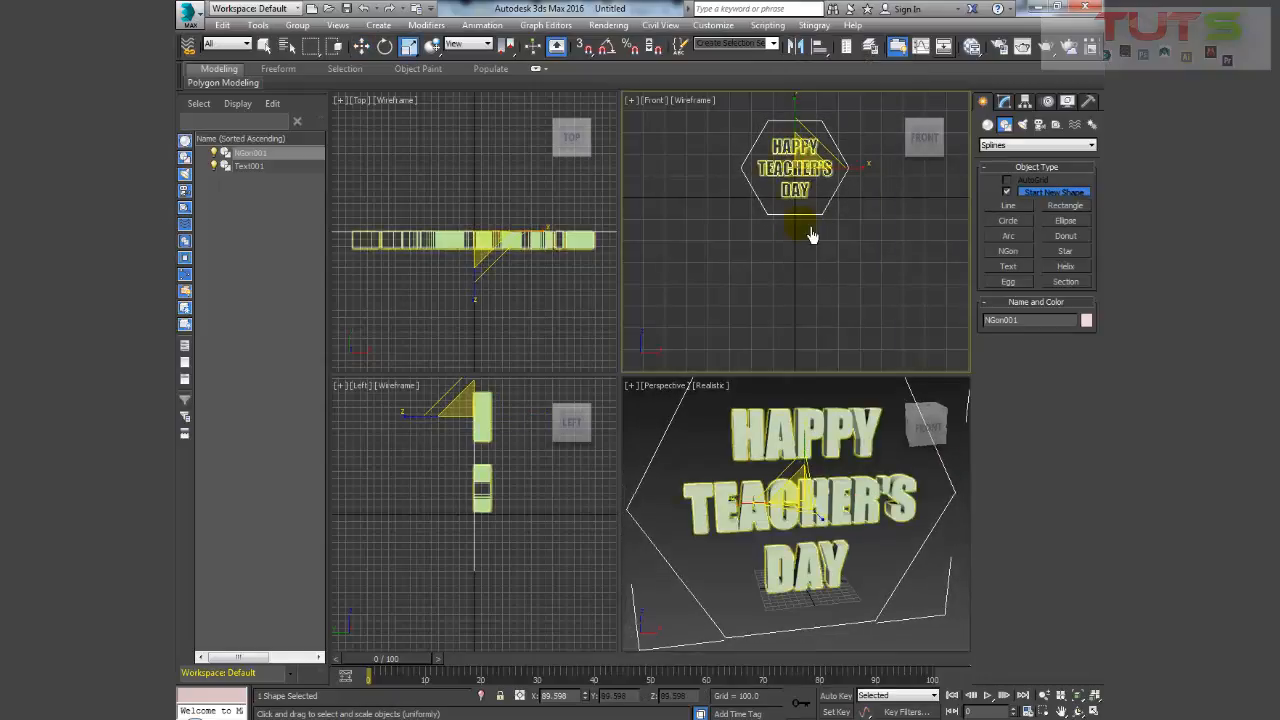
left_click(845, 211)
left_click(822, 226)
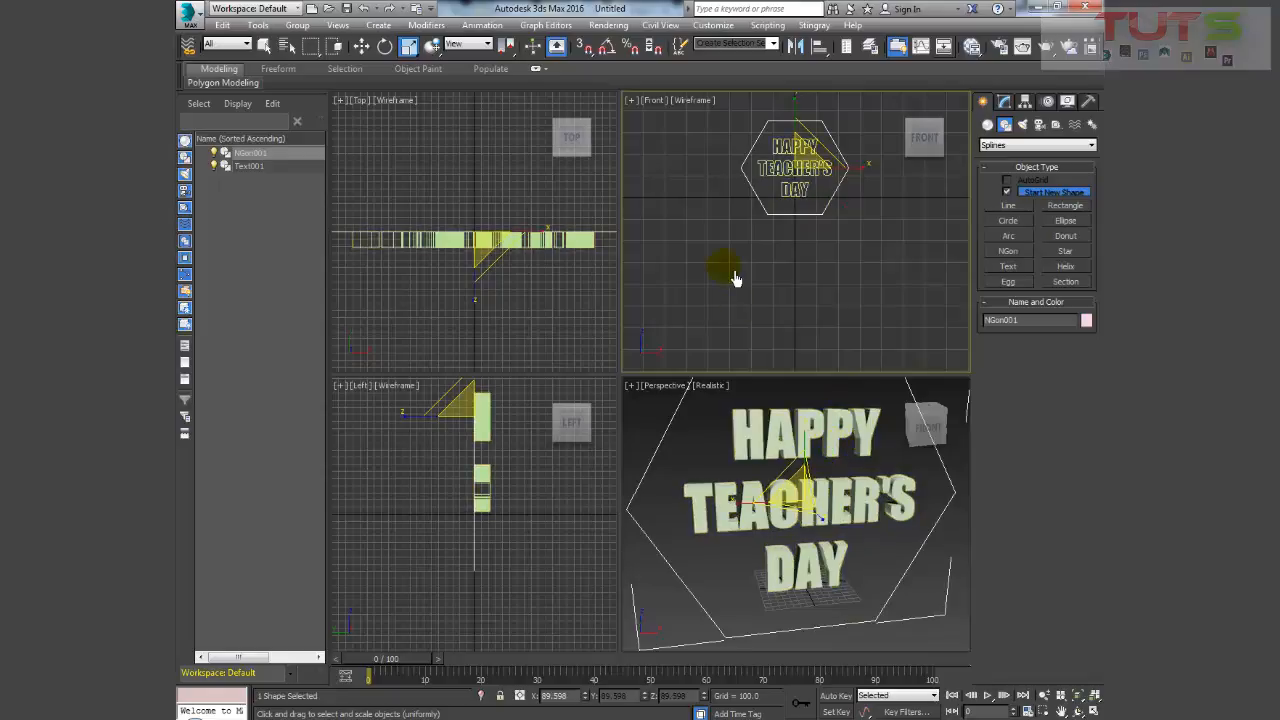
right_click(767, 152)
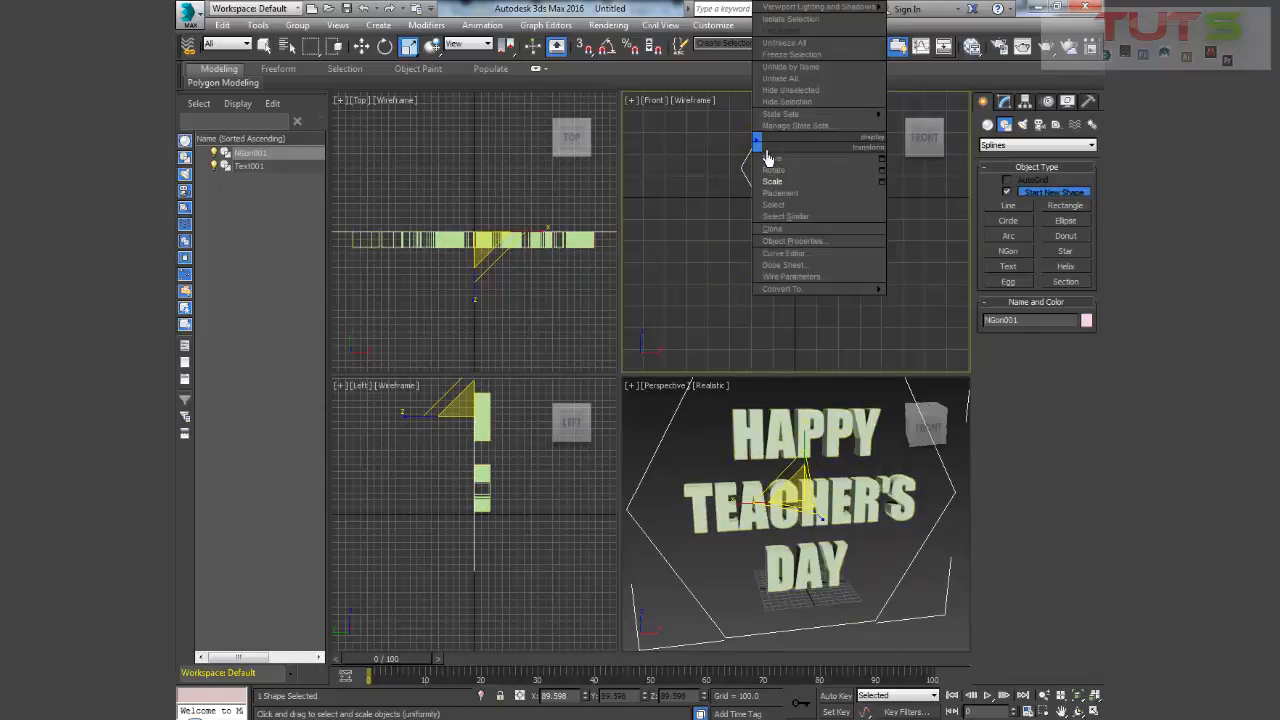
left_click(773, 158)
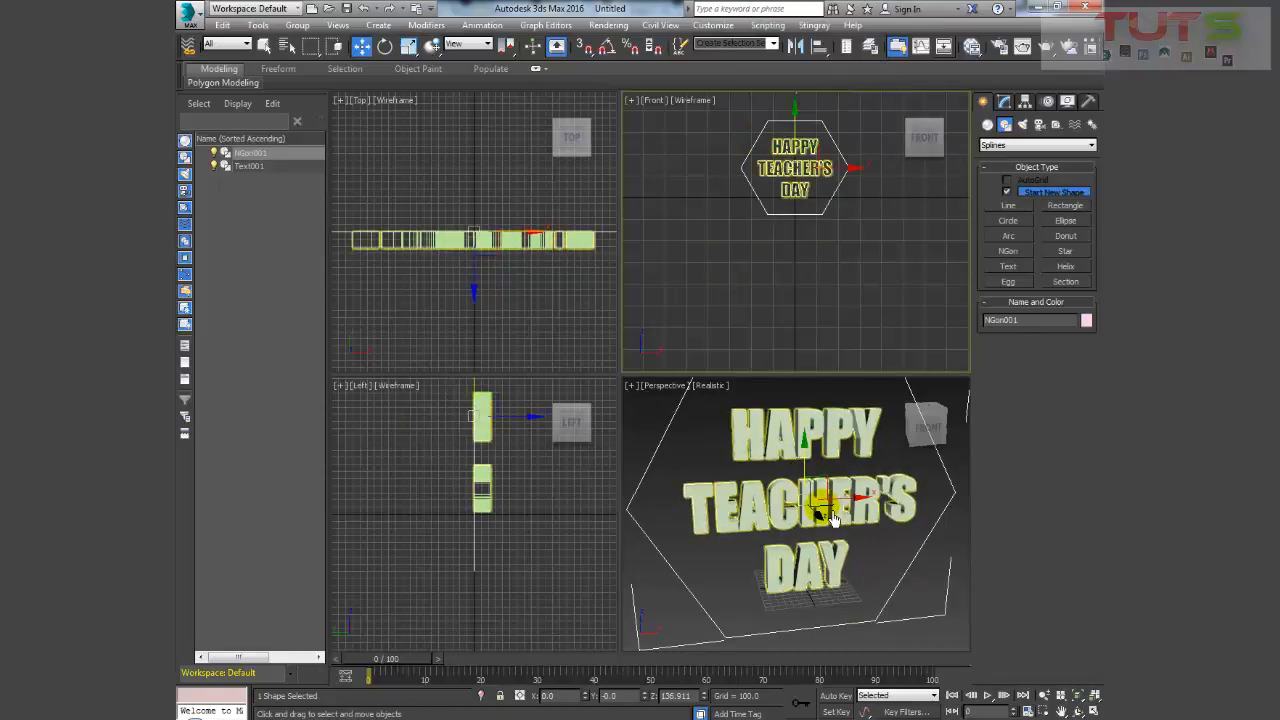
- Apply the Extrude modifier to the hexagon and set its amount to 5.5, making a thin plate behind the text
left_click(702, 600)
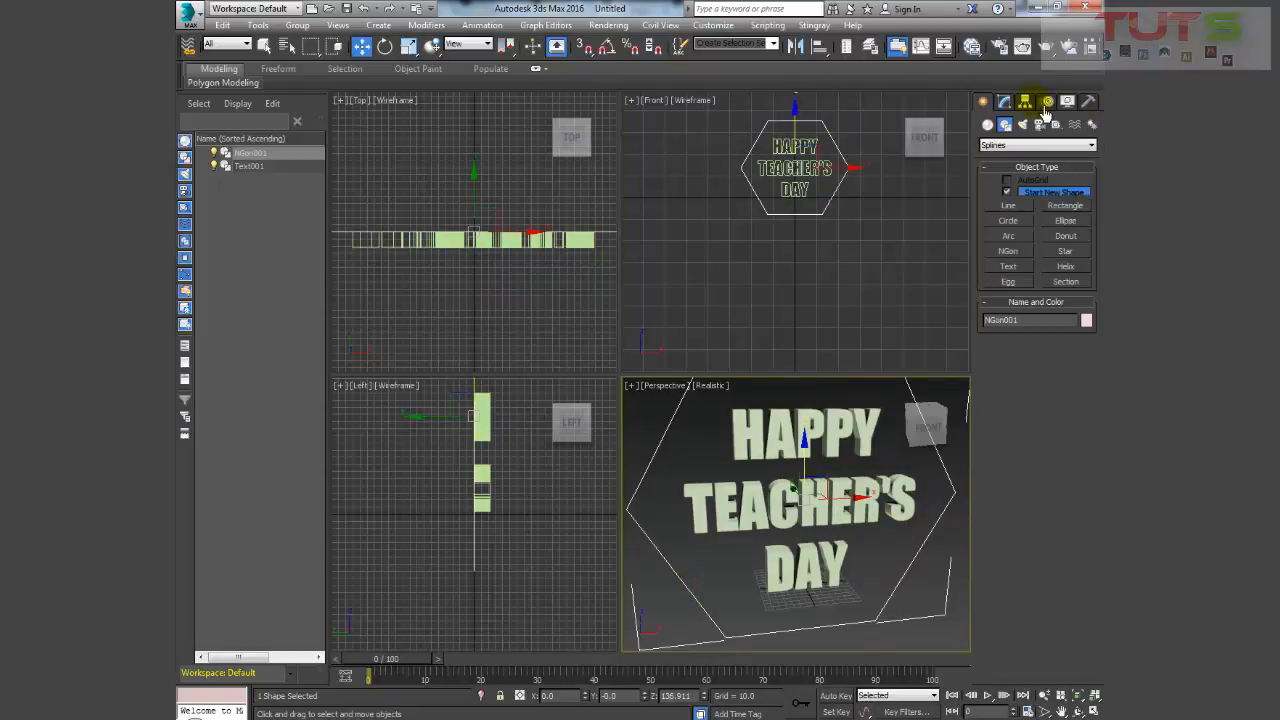
left_click(1004, 101)
left_click(1091, 142)
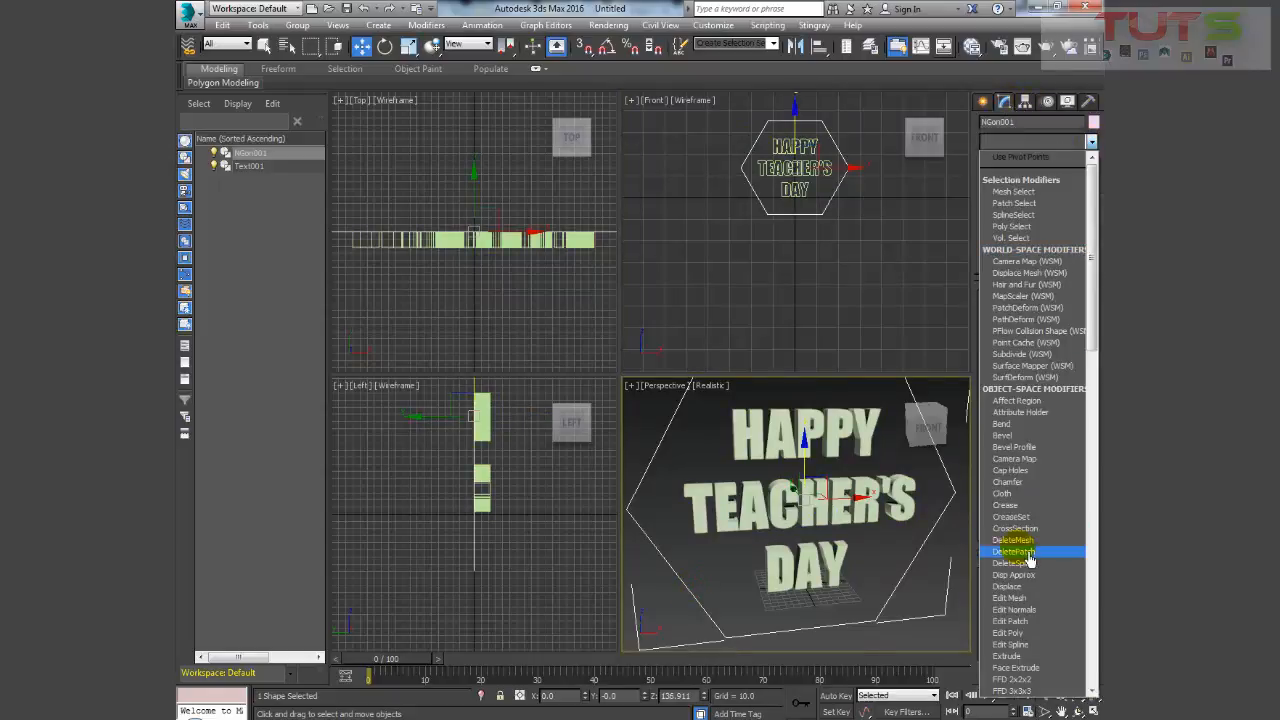
scroll(1025, 530, "down", 13)
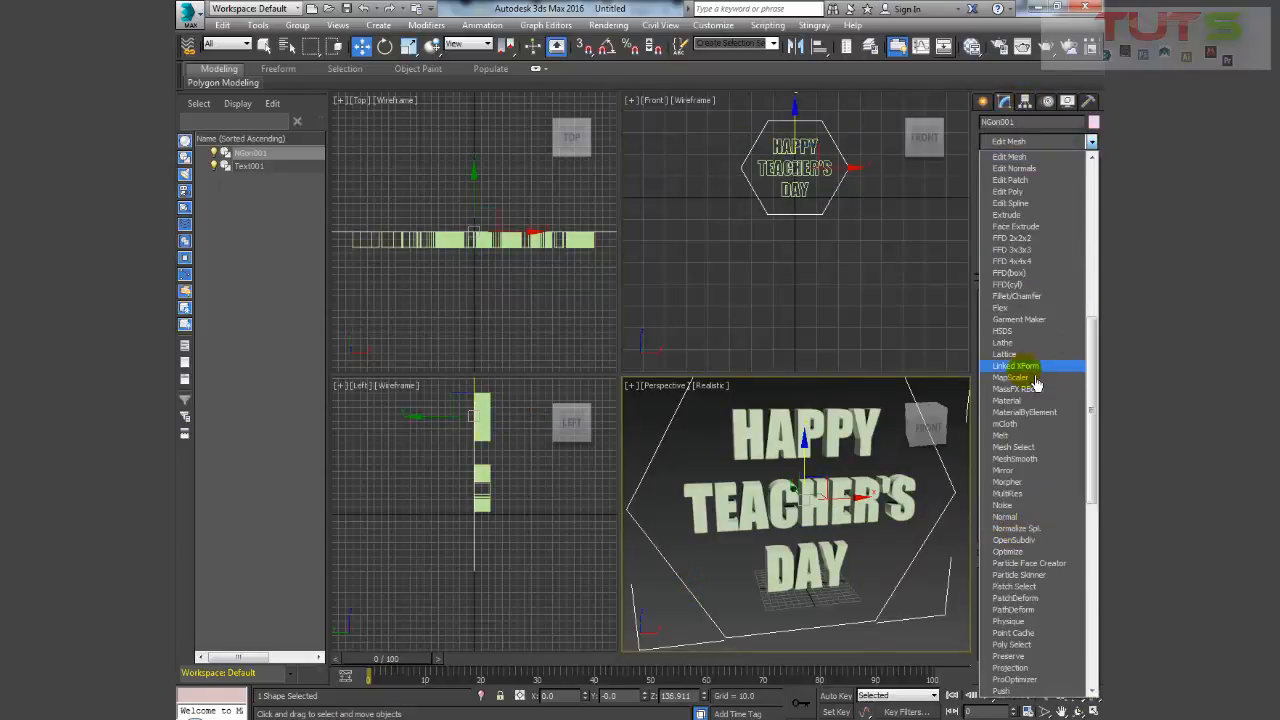
left_click(1008, 214)
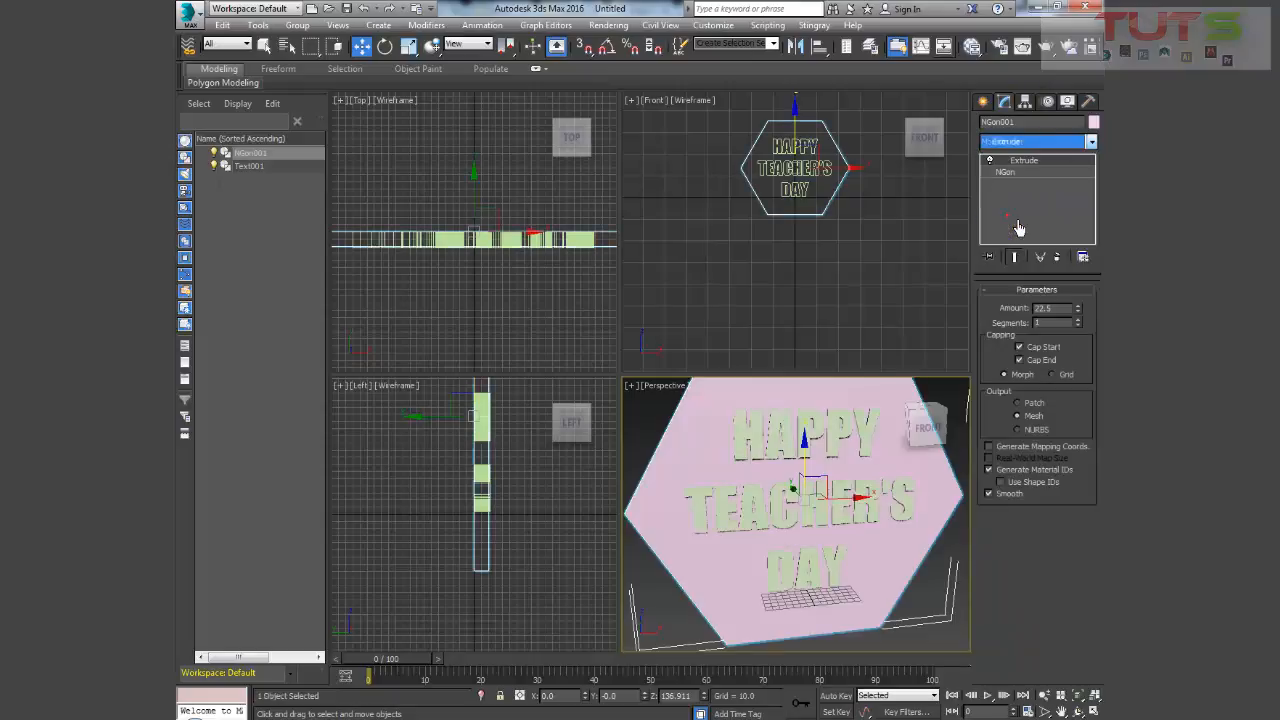
middle_click_drag(766, 480, 874, 514, "alt")
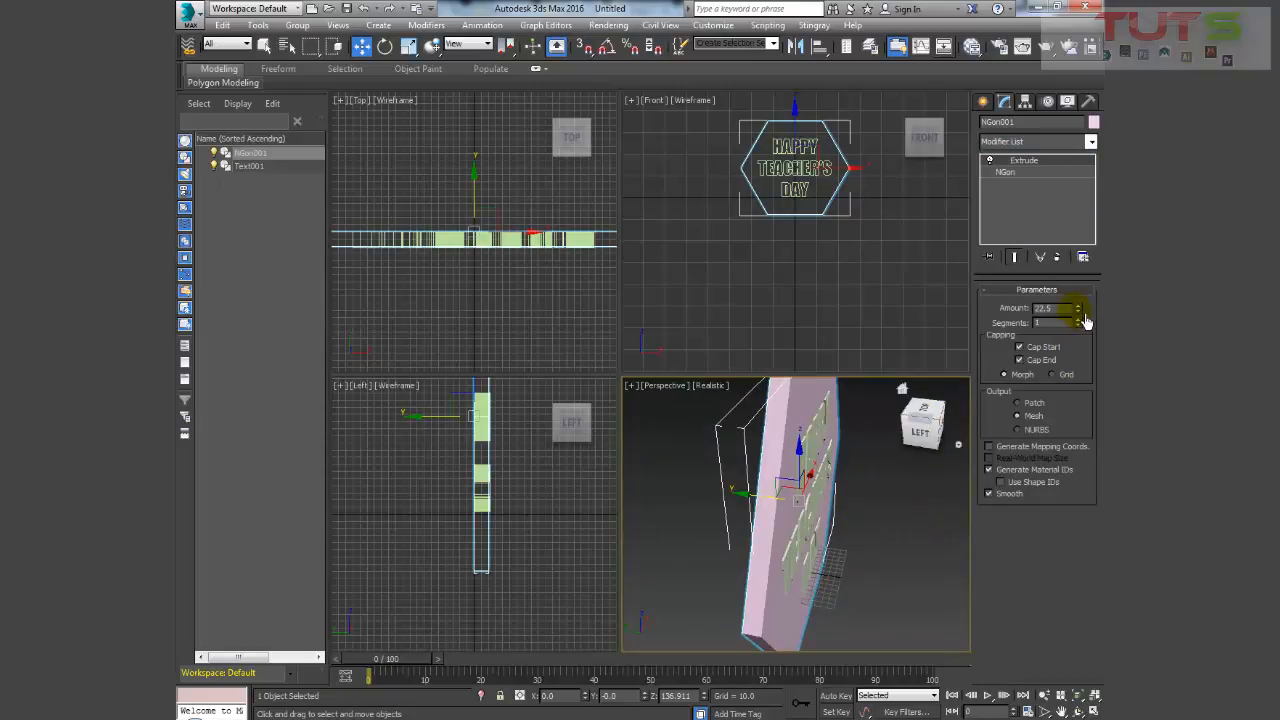
left_click_drag(1085, 320, 1080, 360)
middle_click_drag(860, 450, 698, 490, "alt")
- Clone the hexagonal plate in place as an independent copy
left_click(775, 222)
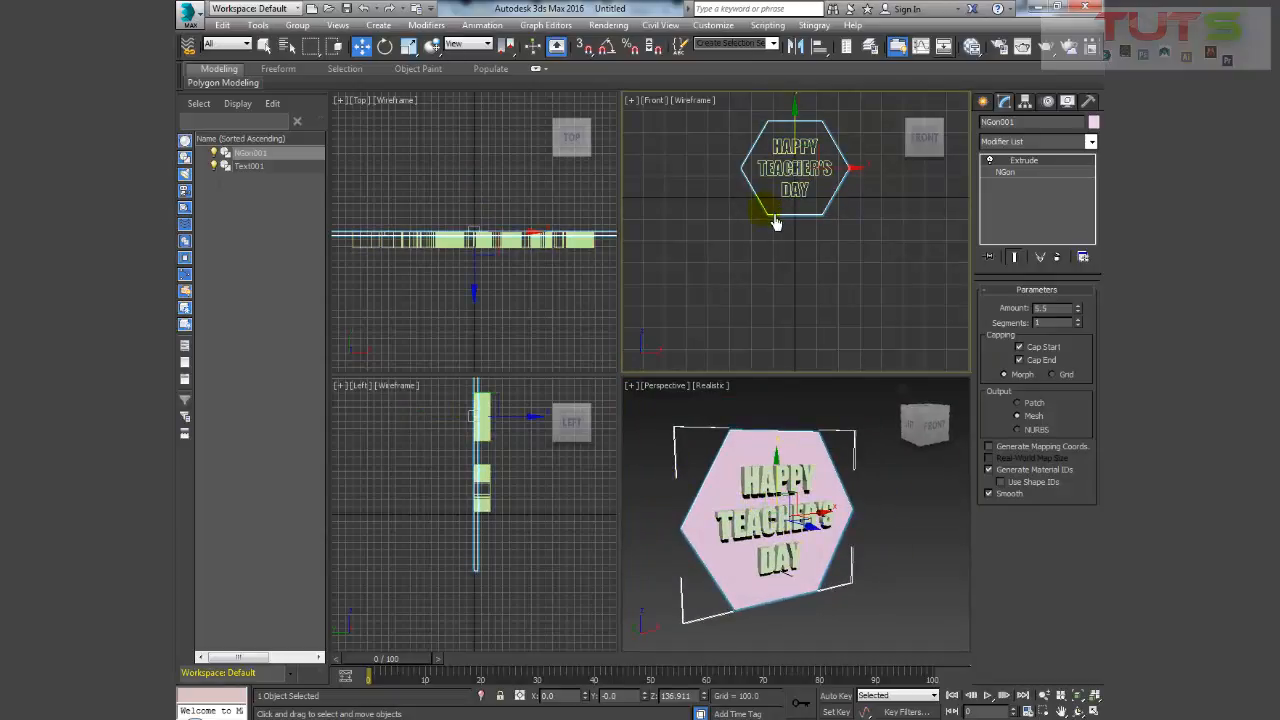
right_click(775, 222)
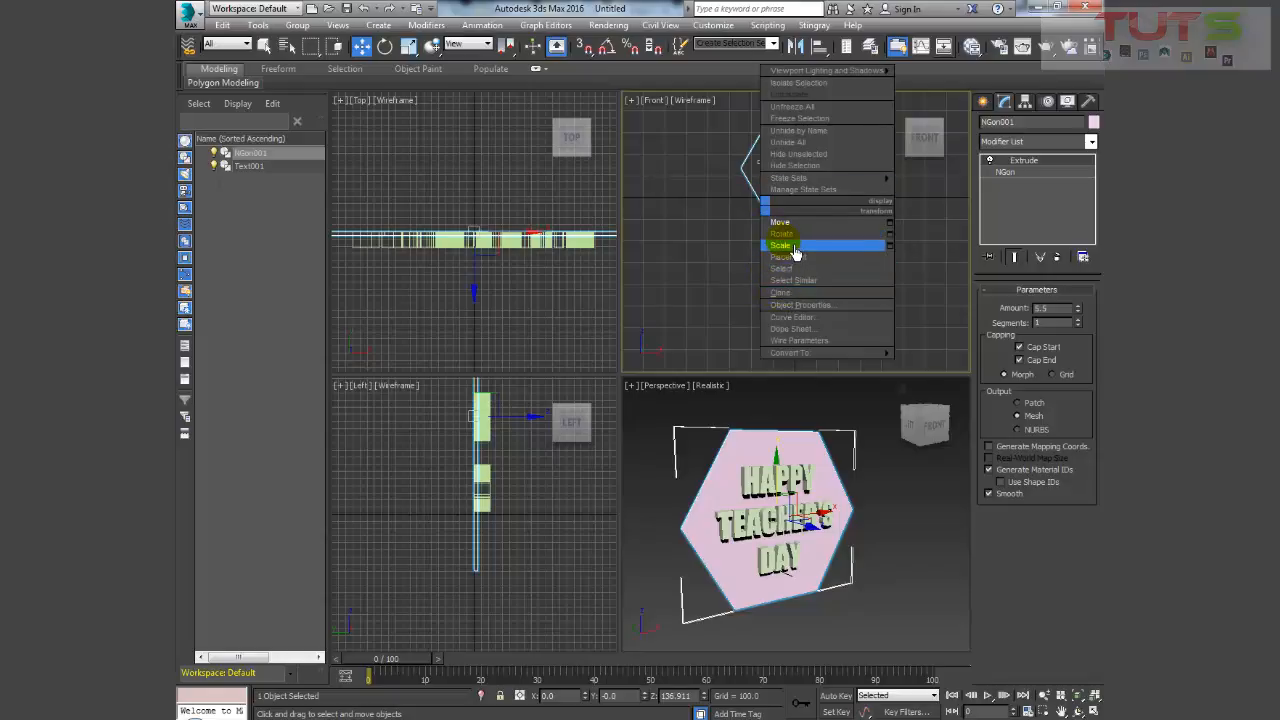
left_click(797, 296)
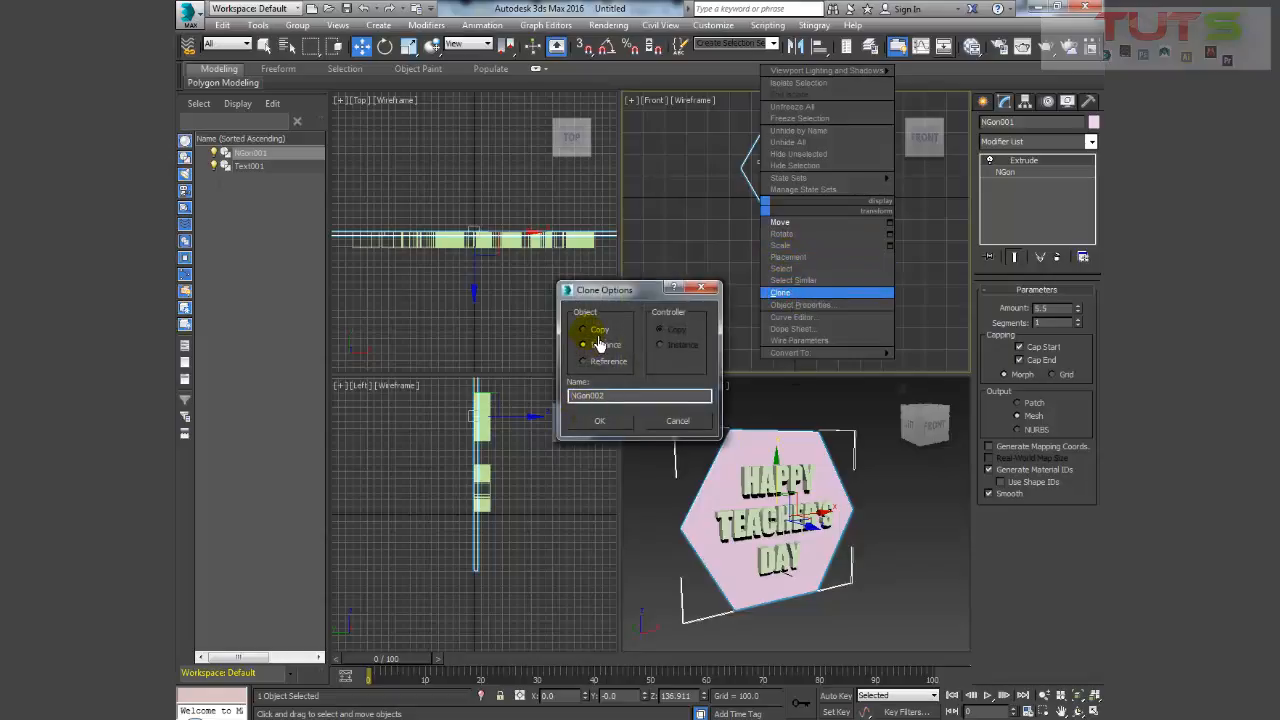
left_click(600, 421)
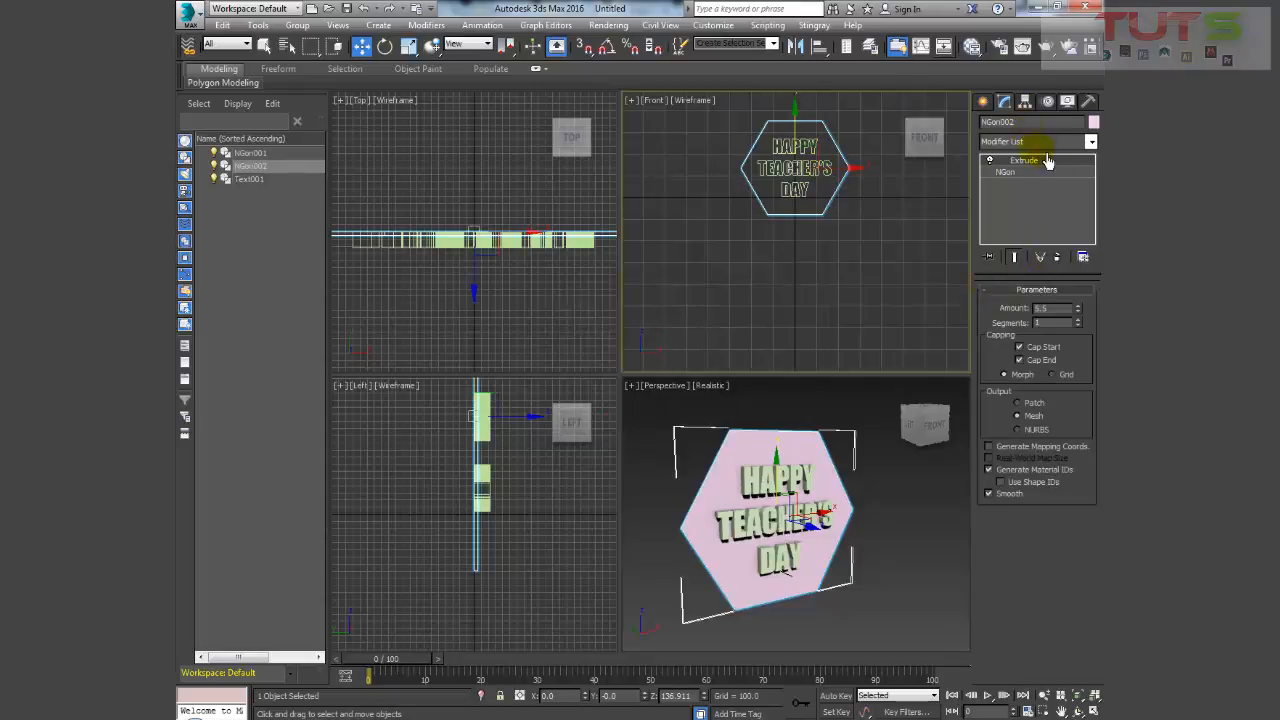
- Remove the Extrude modifier from the cloned hexagon and enable its outline in both the renderer and the viewport
left_click(1059, 258)
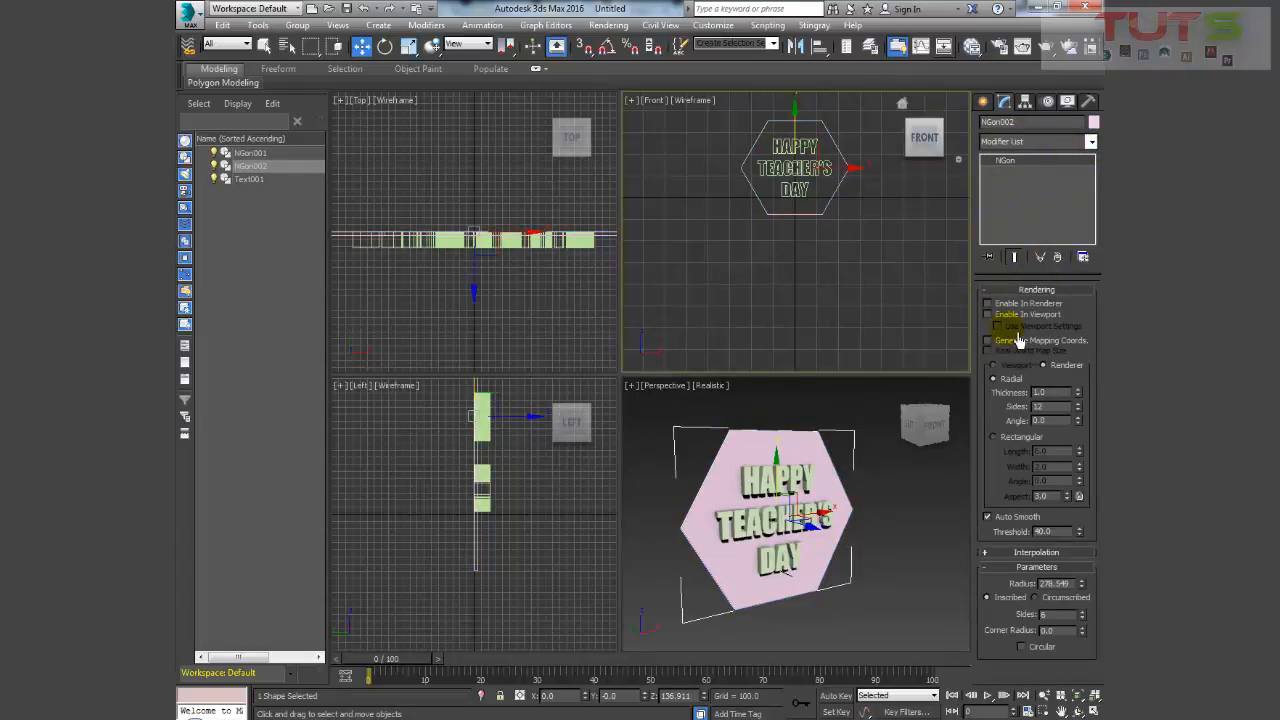
left_click(988, 303)
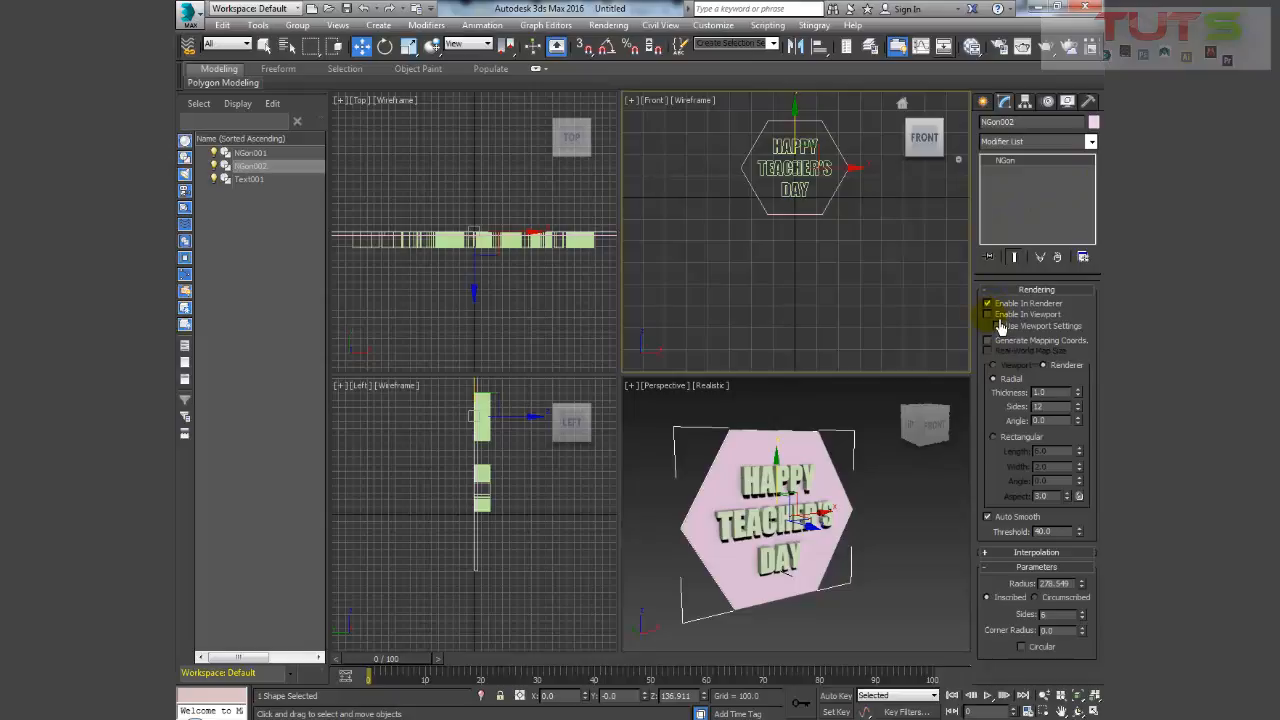
left_click(996, 316)
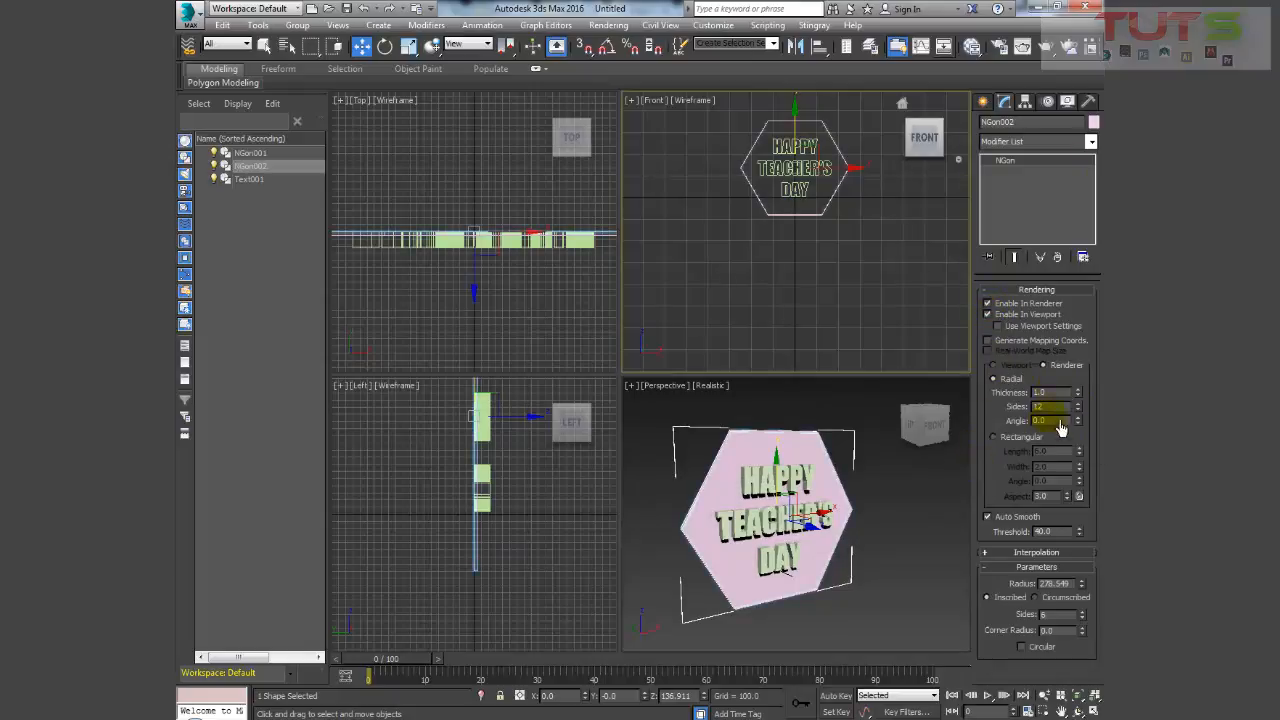
- Give the cloned hexagon outline a rectangular cross-section with a length of about 35.3 and a width of about 51.1
left_click(1004, 437)
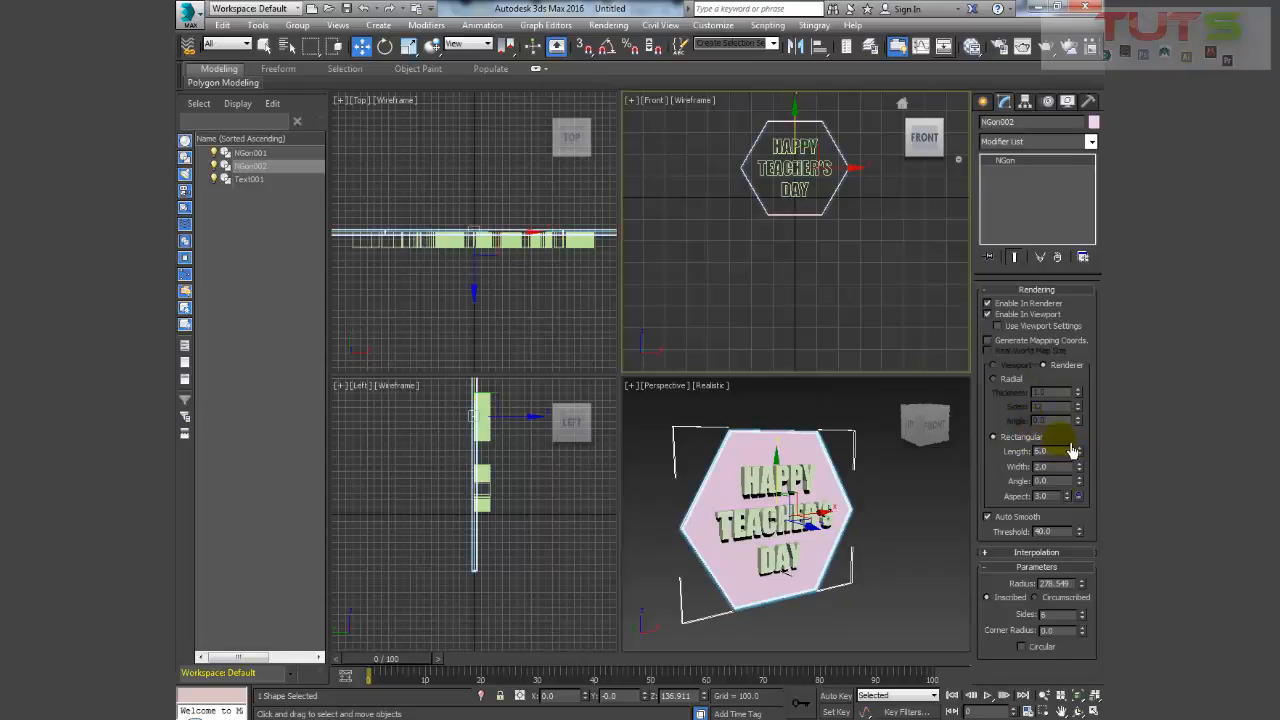
left_click_drag(1088, 460, 1090, 326)
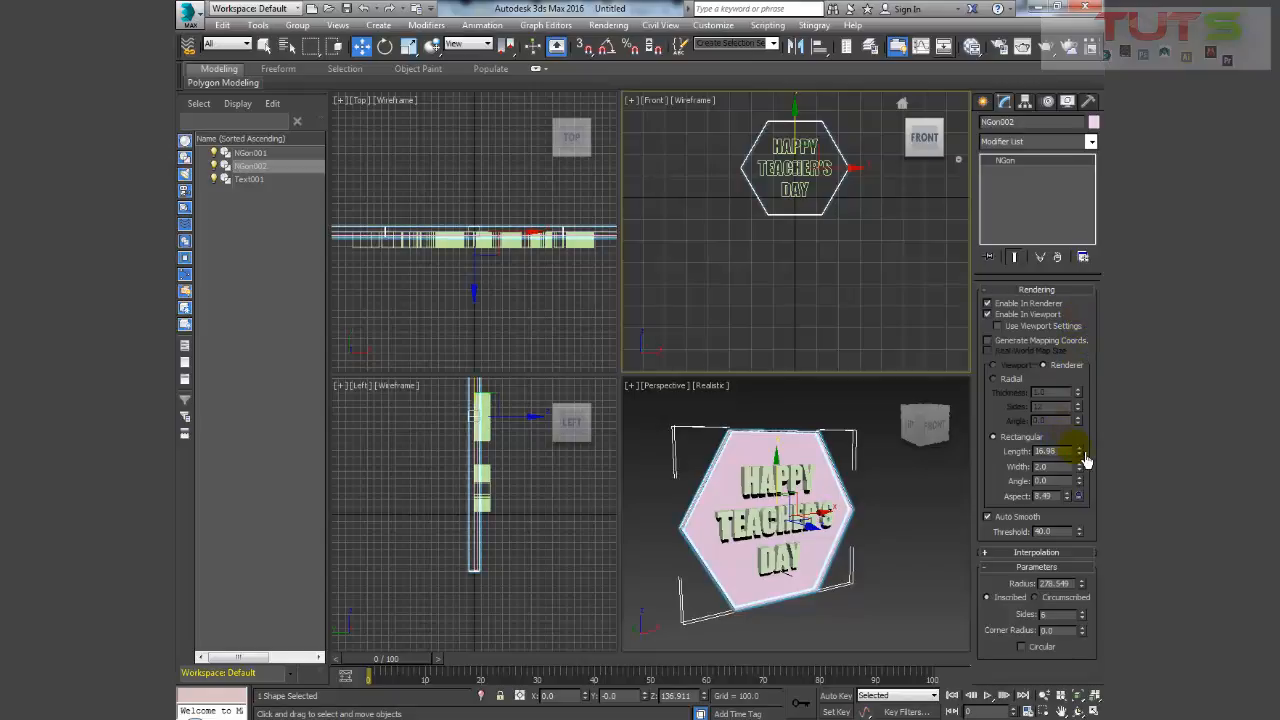
left_click_drag(1087, 460, 1094, 394)
left_click(773, 513)
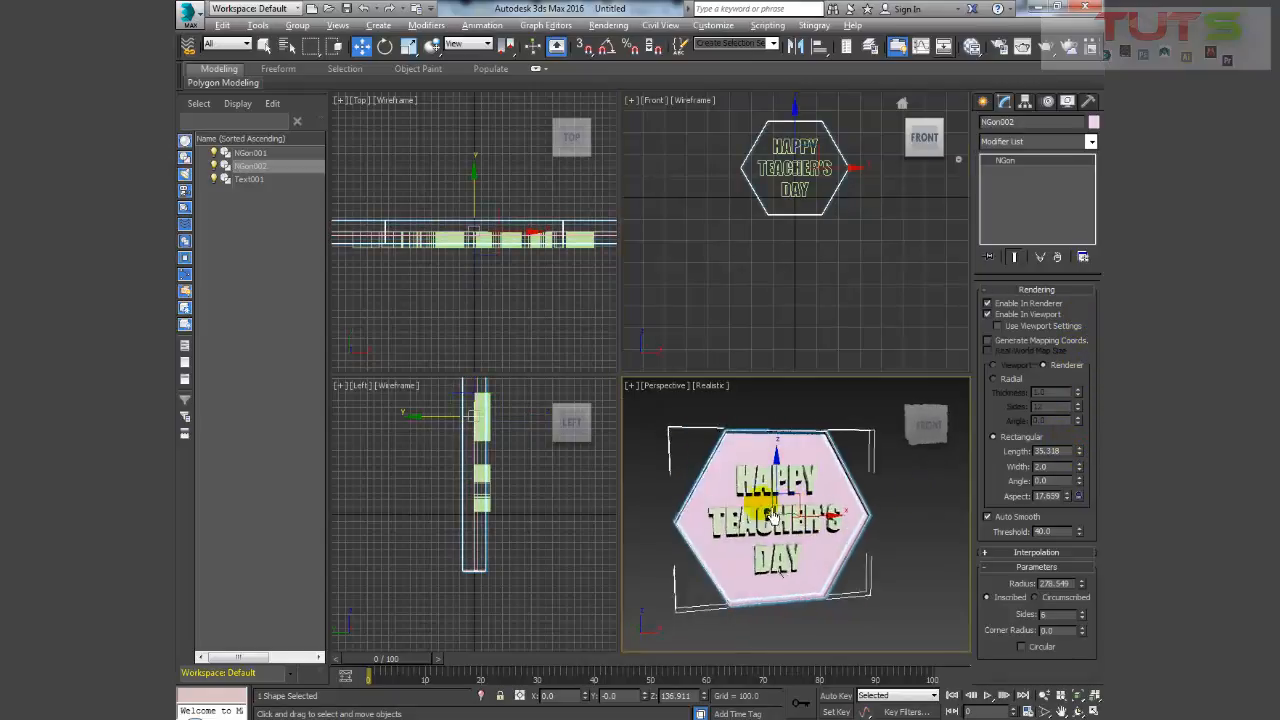
mouse_move(773, 513)
middle_mouse_down("alt")
mouse_move(752, 510)
mouse_move(766, 524)
middle_mouse_up("alt")
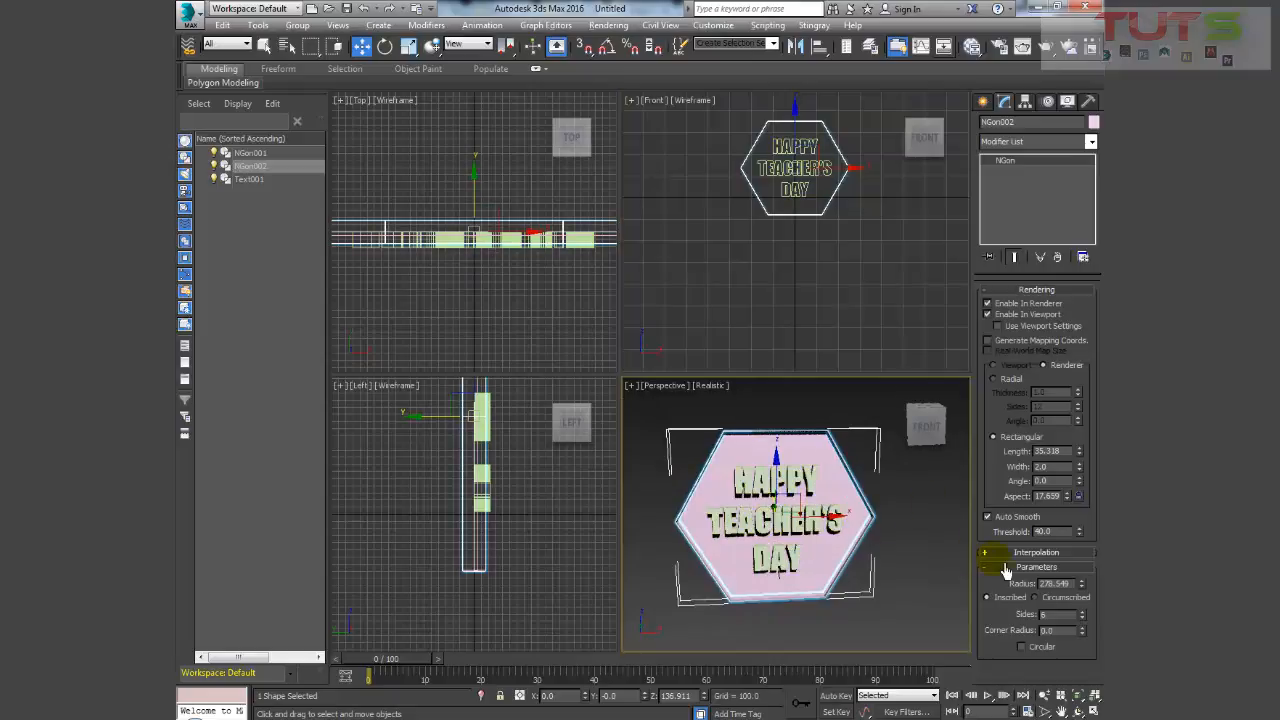
left_click_drag(1095, 481, 1079, 14)
- Scale the hexagonal frame down uniformly to about 87.9 percent and deselect it
right_click(789, 444)
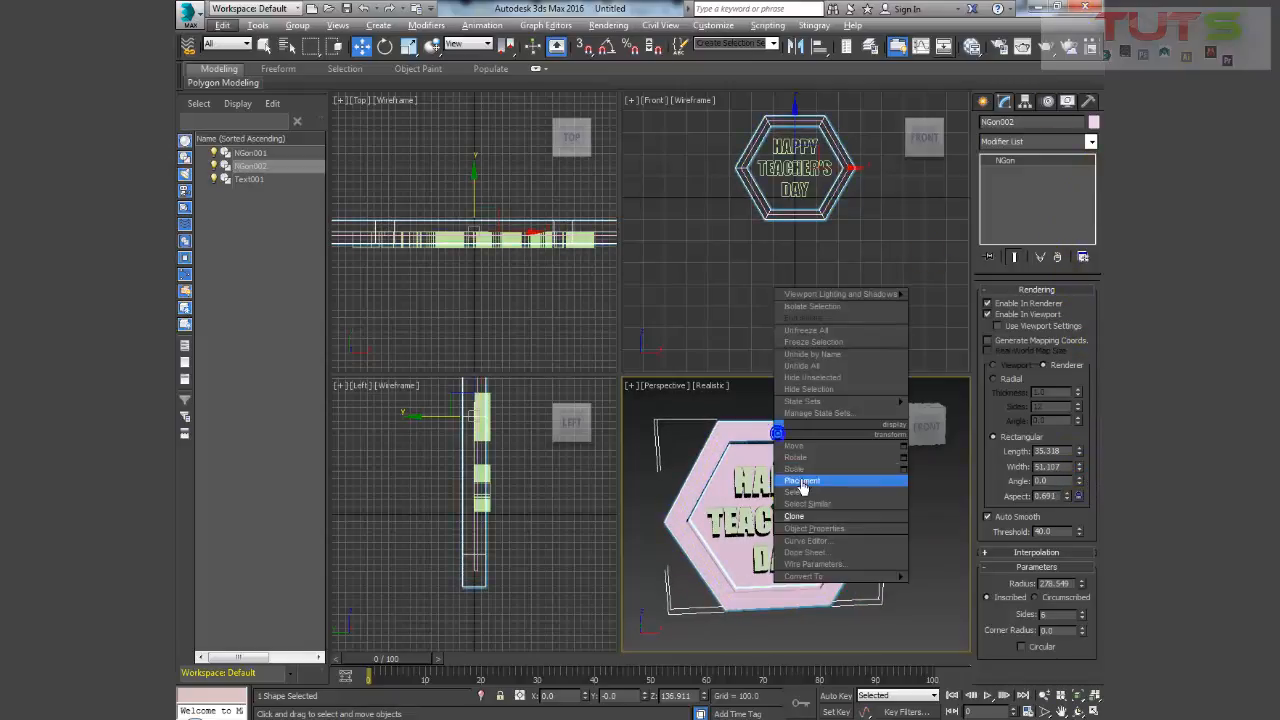
left_click(816, 482)
left_click_drag(765, 480, 779, 528)
left_click(900, 514)
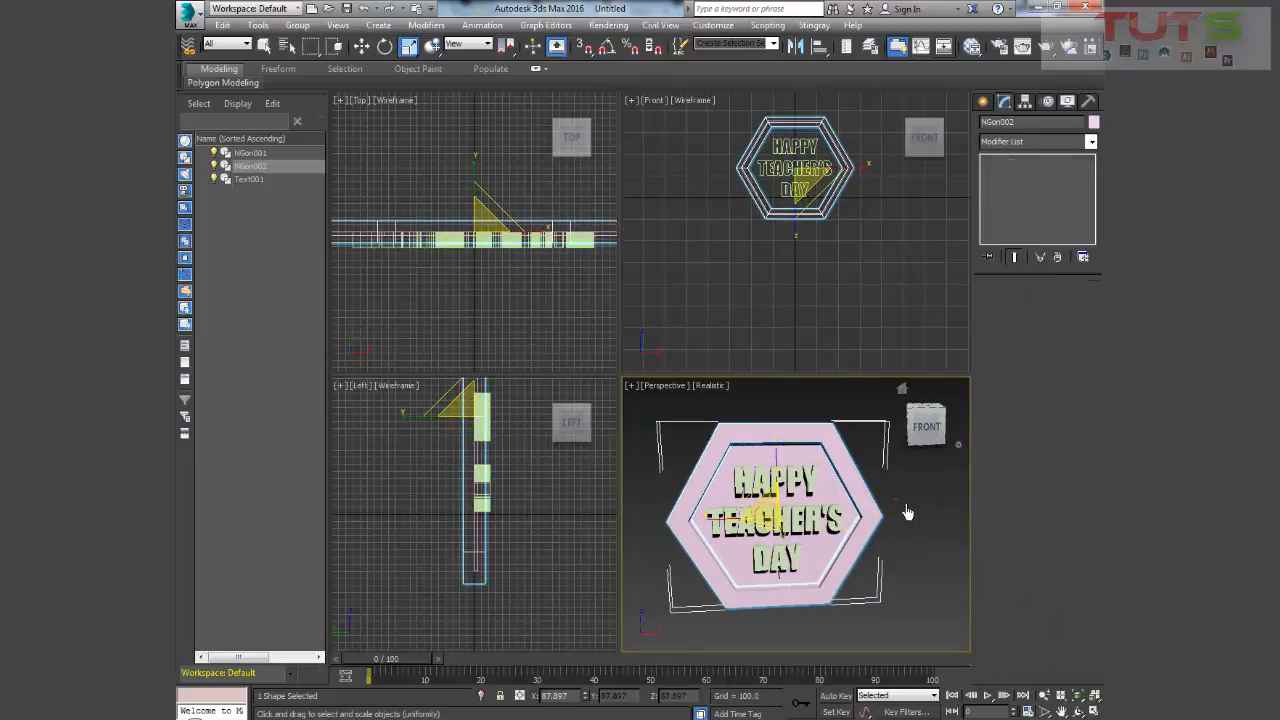
- Render the Perspective view from an angle to check the frame around the text, and close the render window
mouse_move(903, 514)
middle_mouse_down("alt")
mouse_move(962, 520)
mouse_move(860, 503)
mouse_move(934, 543)
mouse_move(901, 516)
middle_mouse_up("alt")
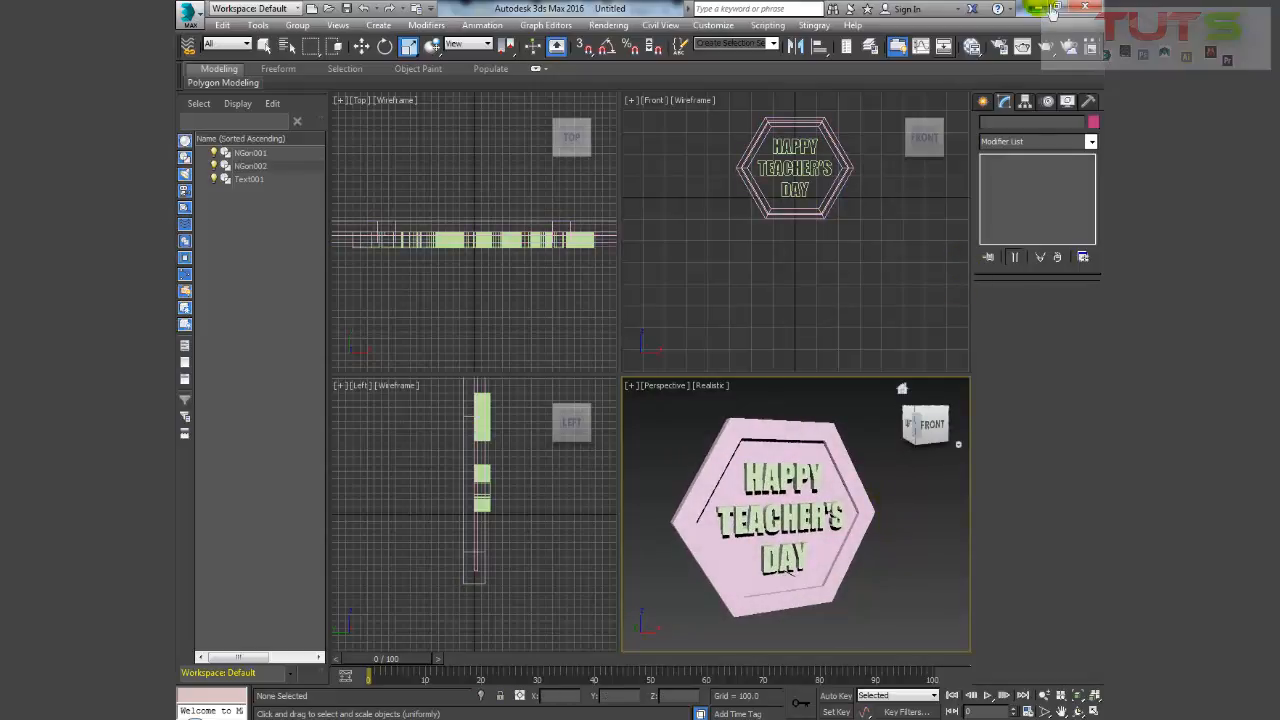
left_click(1050, 46)
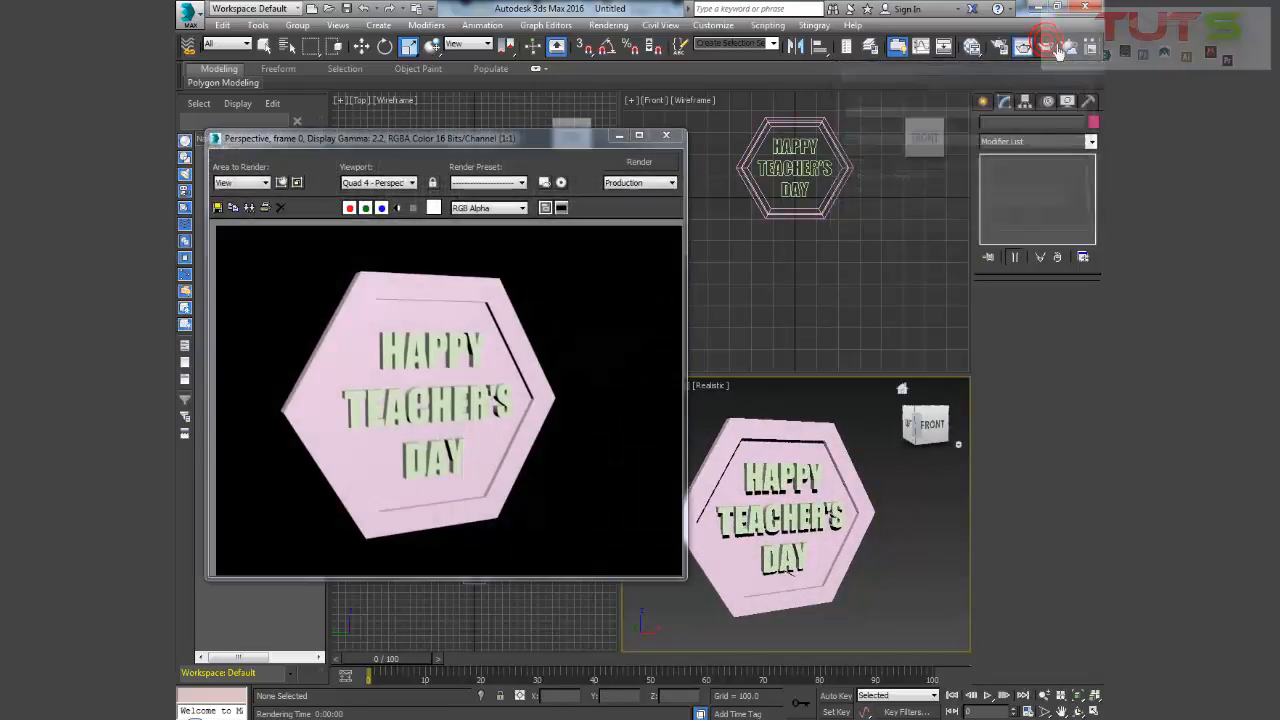
left_click(666, 135)
- Switch the hexagonal frame to a radial cross-section with a thickness of about 50.4 and check it with a test render
middle_click_drag(828, 541, 908, 514, "alt")
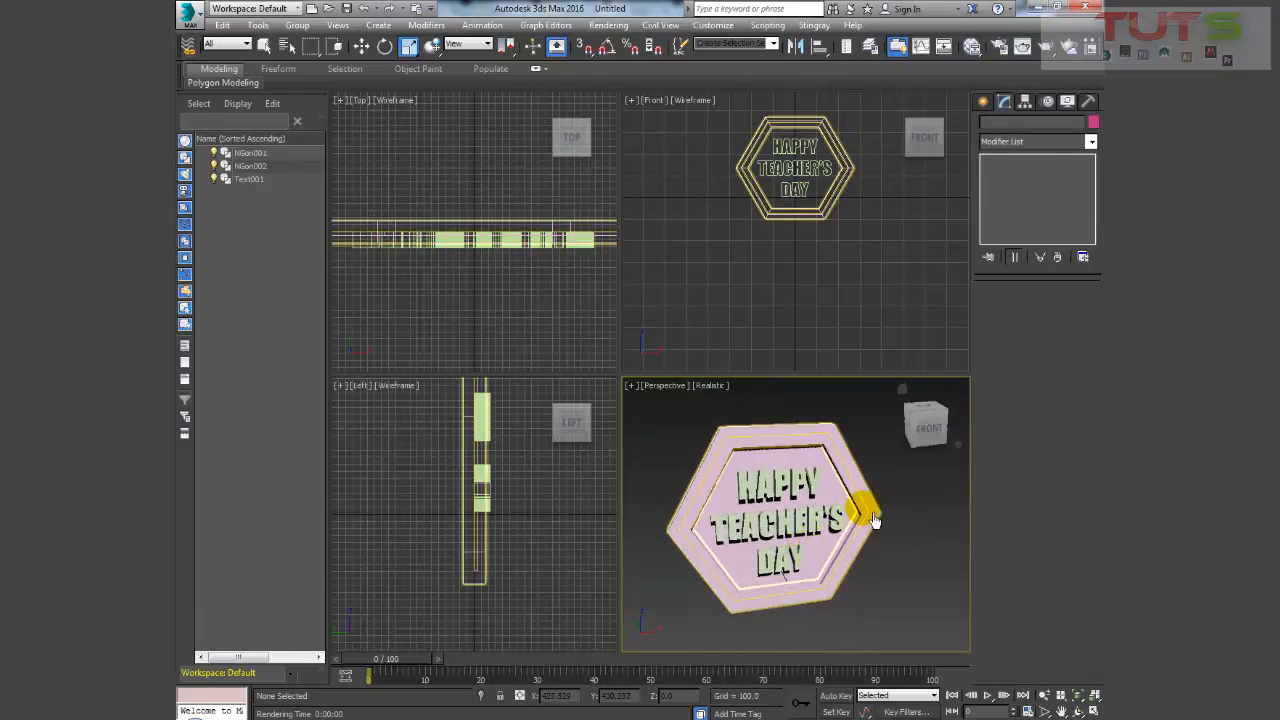
left_click(860, 515)
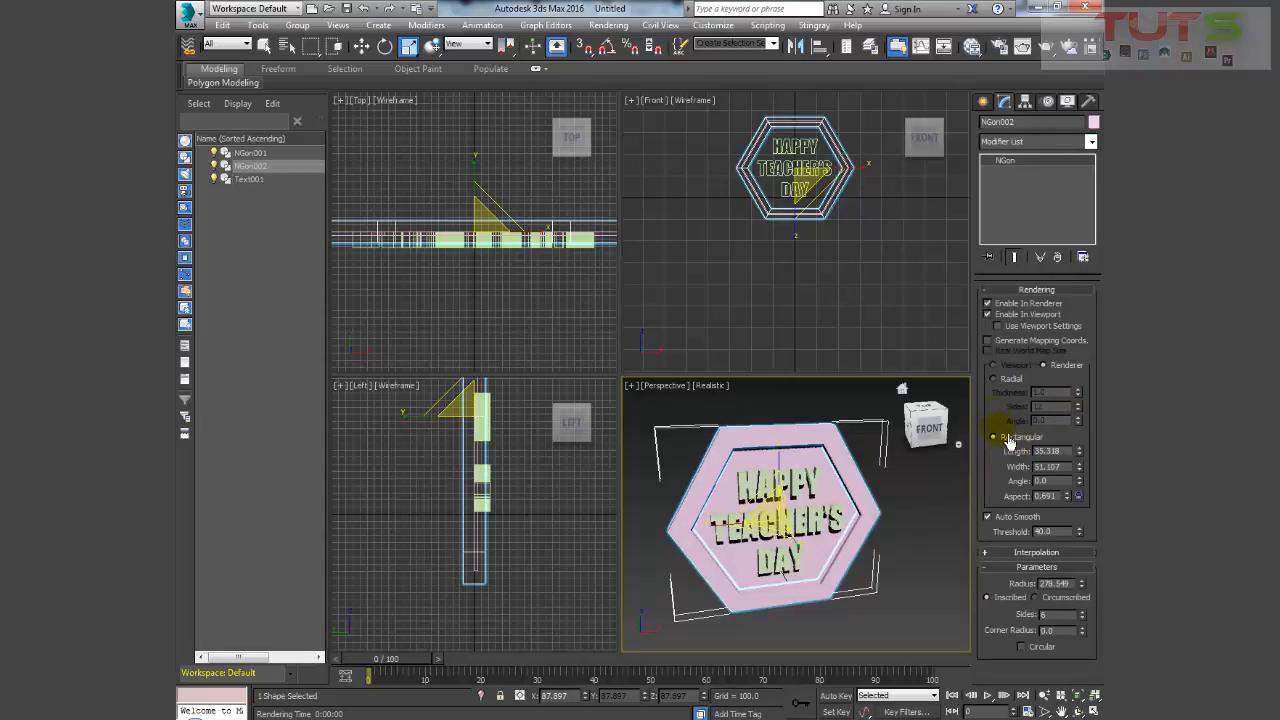
left_click(994, 379)
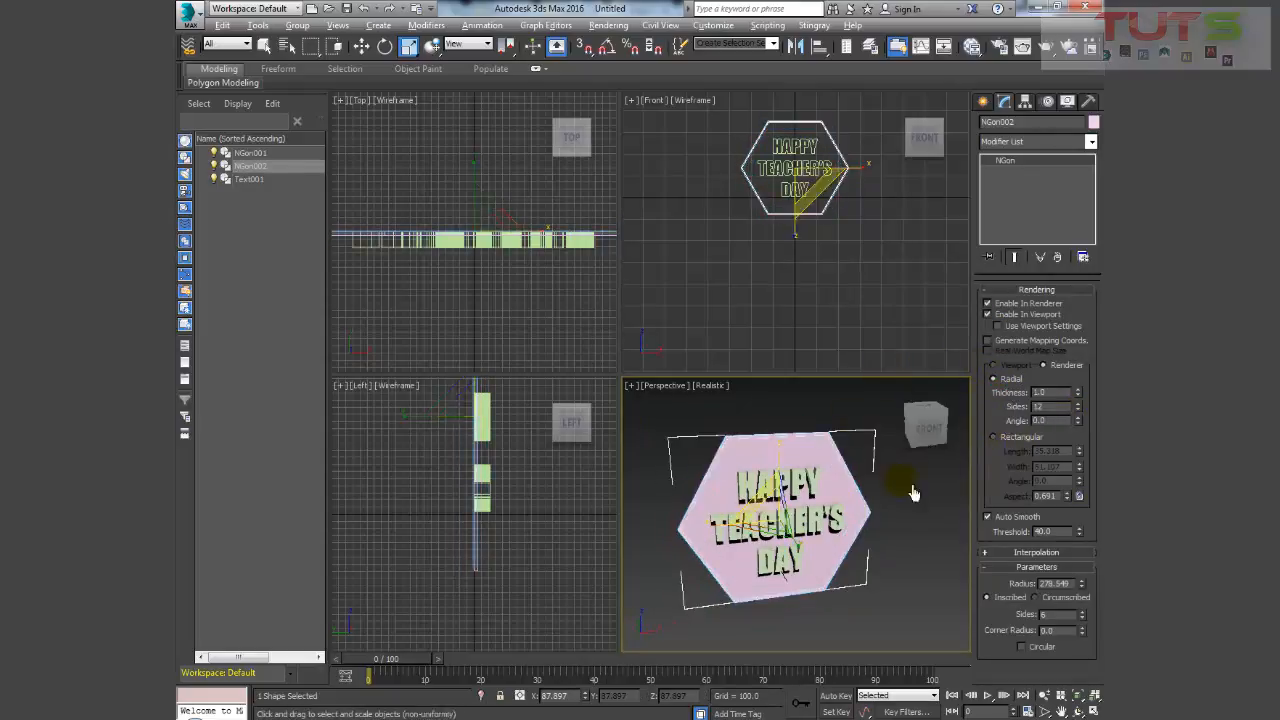
left_click_drag(1084, 396, 522, 683)
left_click_drag(546, 604, 888, 462)
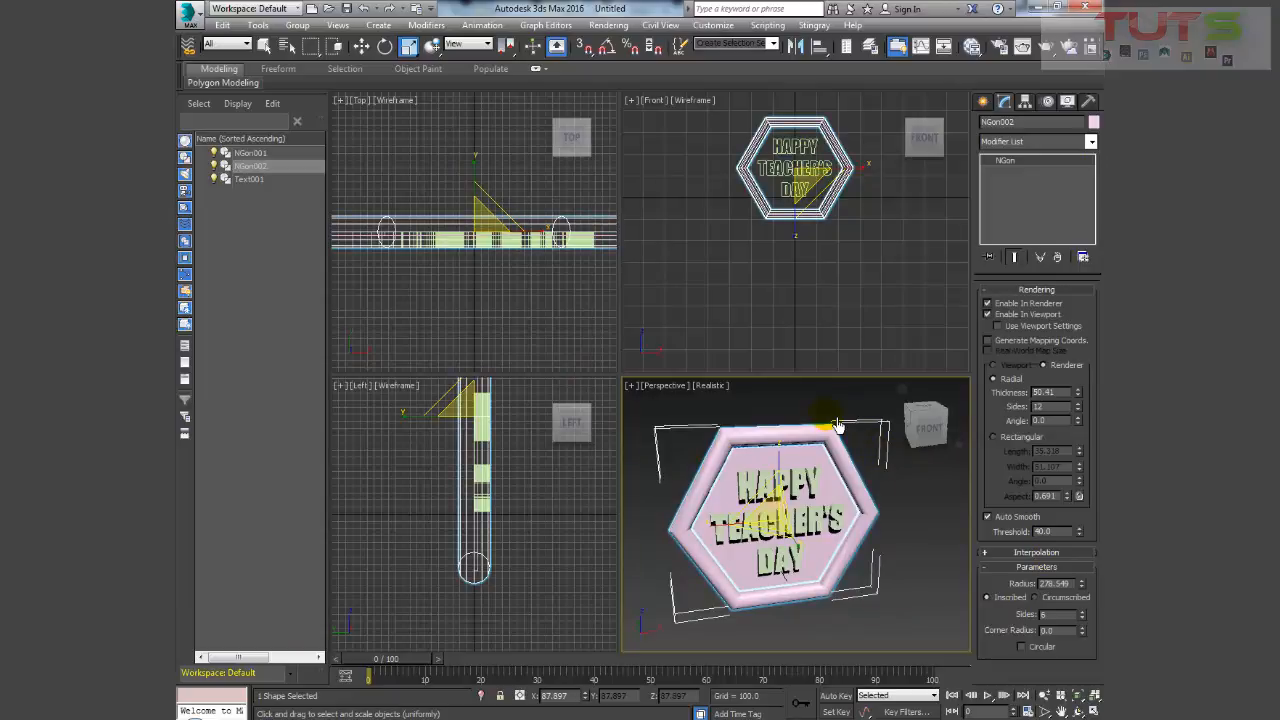
left_click(1061, 57)
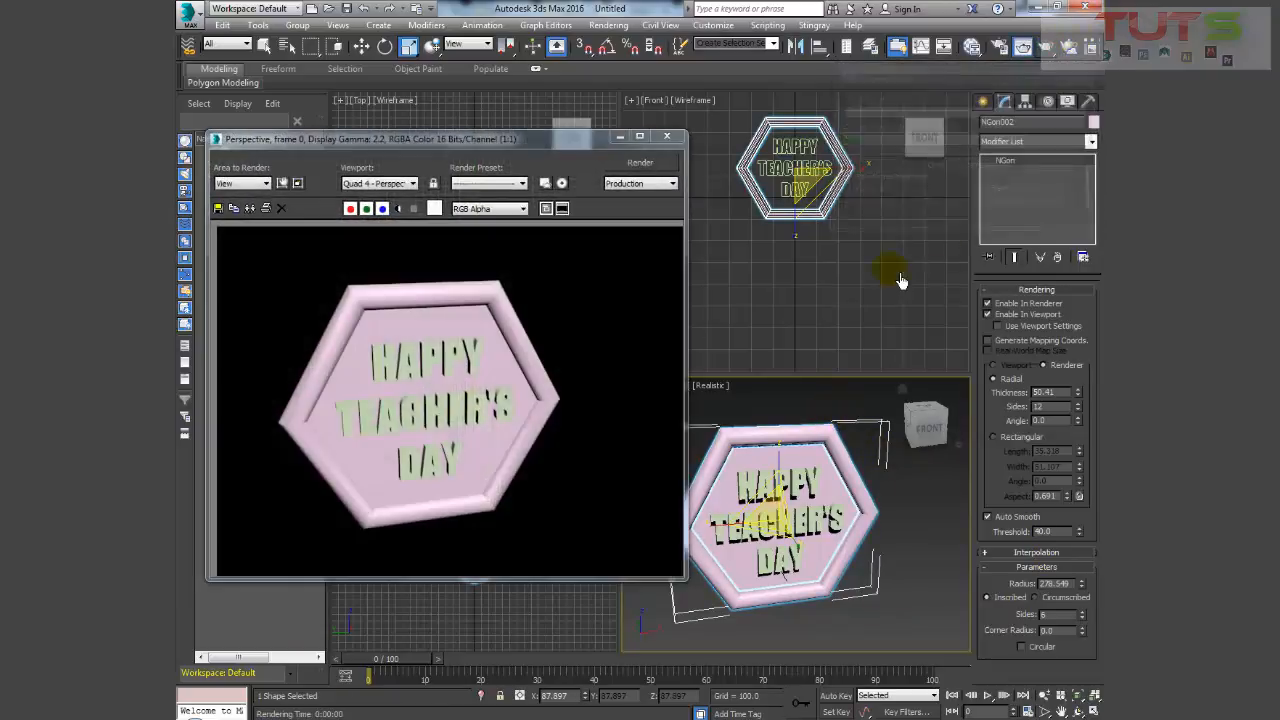
left_click(667, 136)
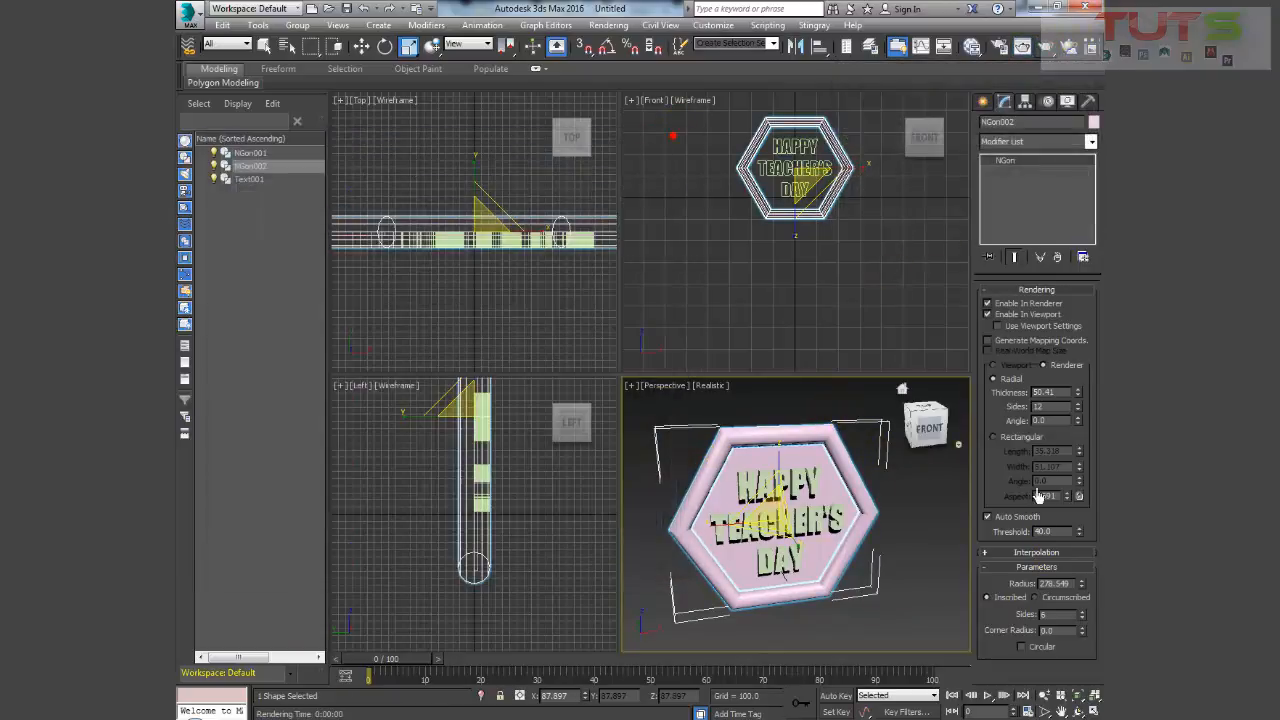
- Raise the frame's cross-section sides to 100 and check the smoother tube with a test render
left_click_drag(1088, 418, 1082, 291)
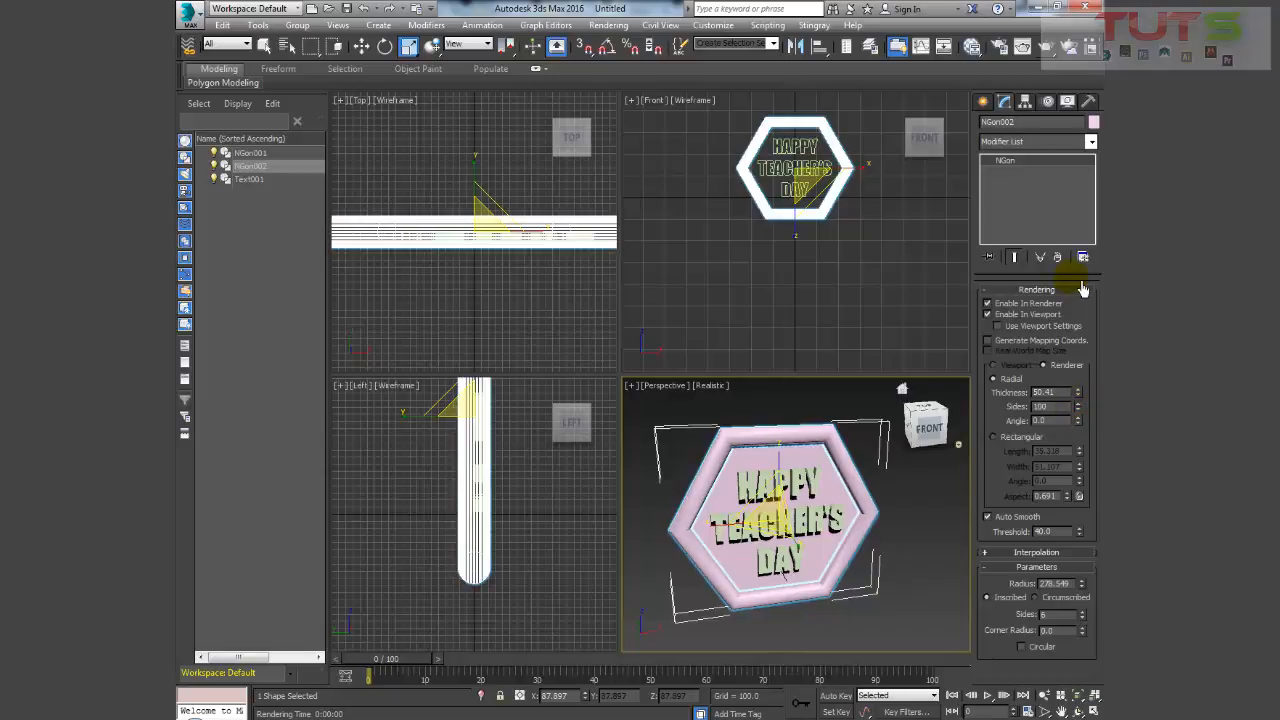
left_click(1052, 50)
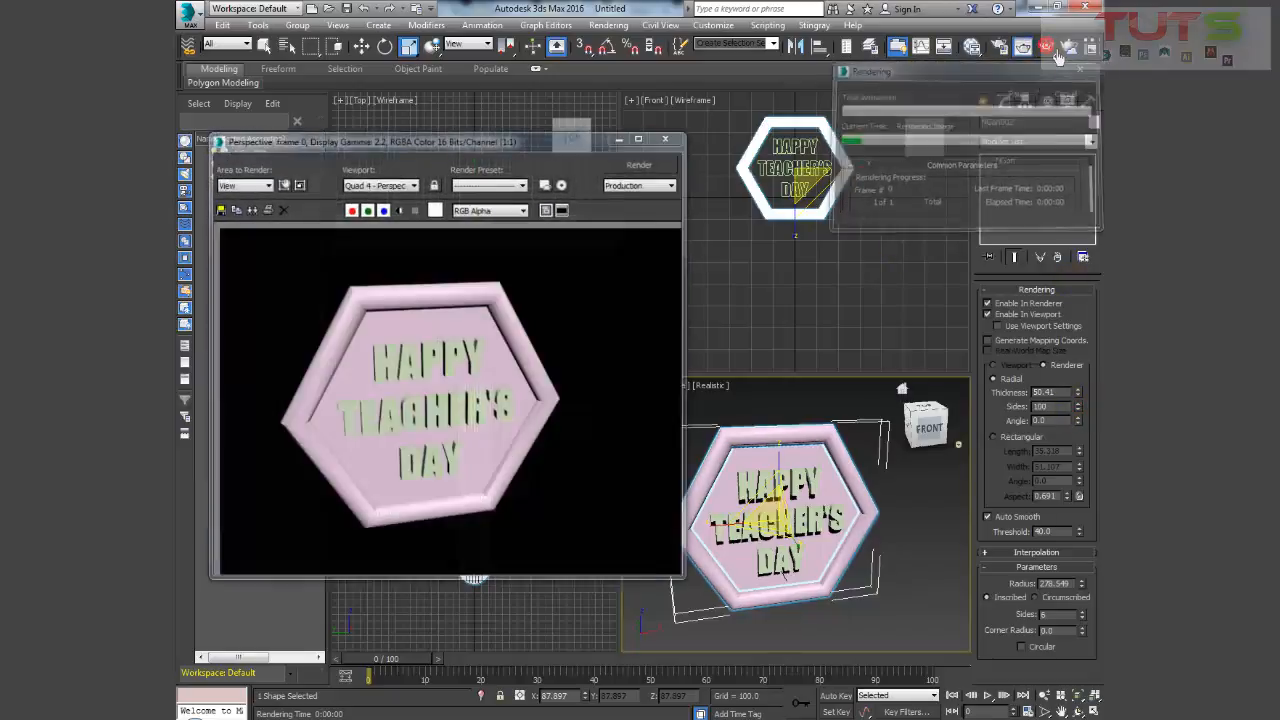
left_click(665, 138)
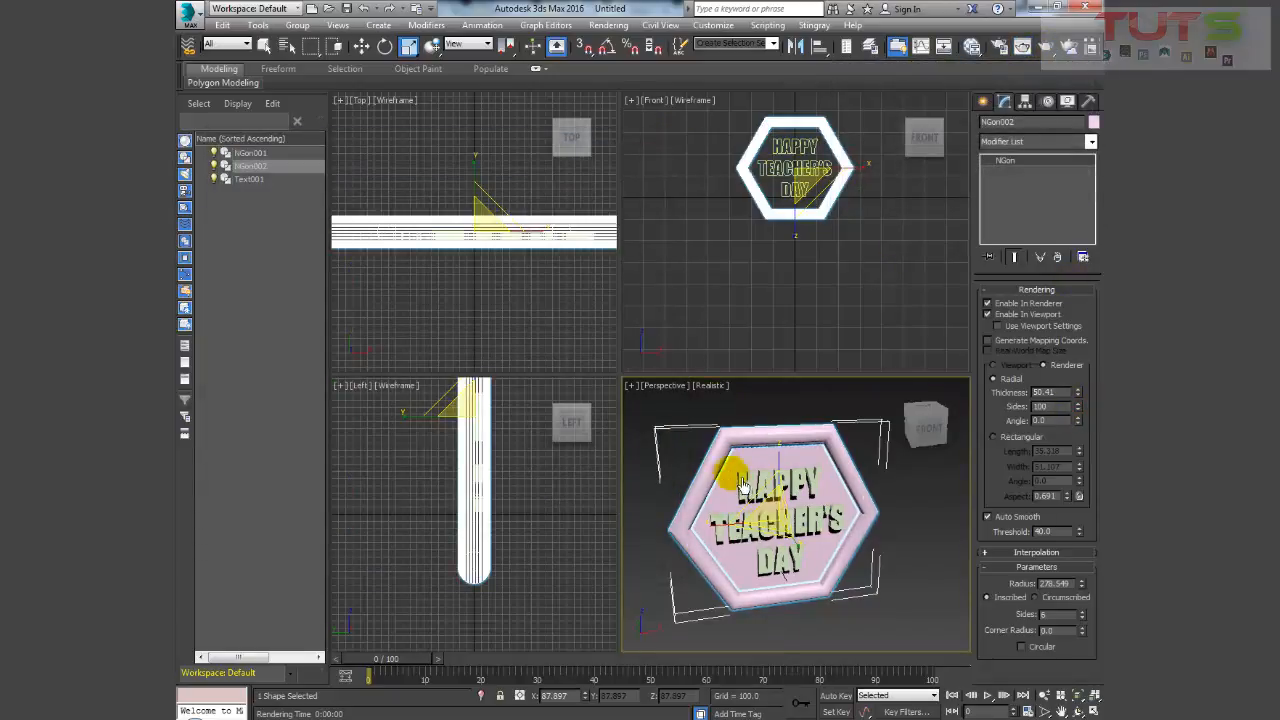
- Select the HAPPY TEACHER'S DAY text and apply a Bend modifier to it
middle_click_drag(741, 486, 760, 548, "alt")
left_click(756, 522)
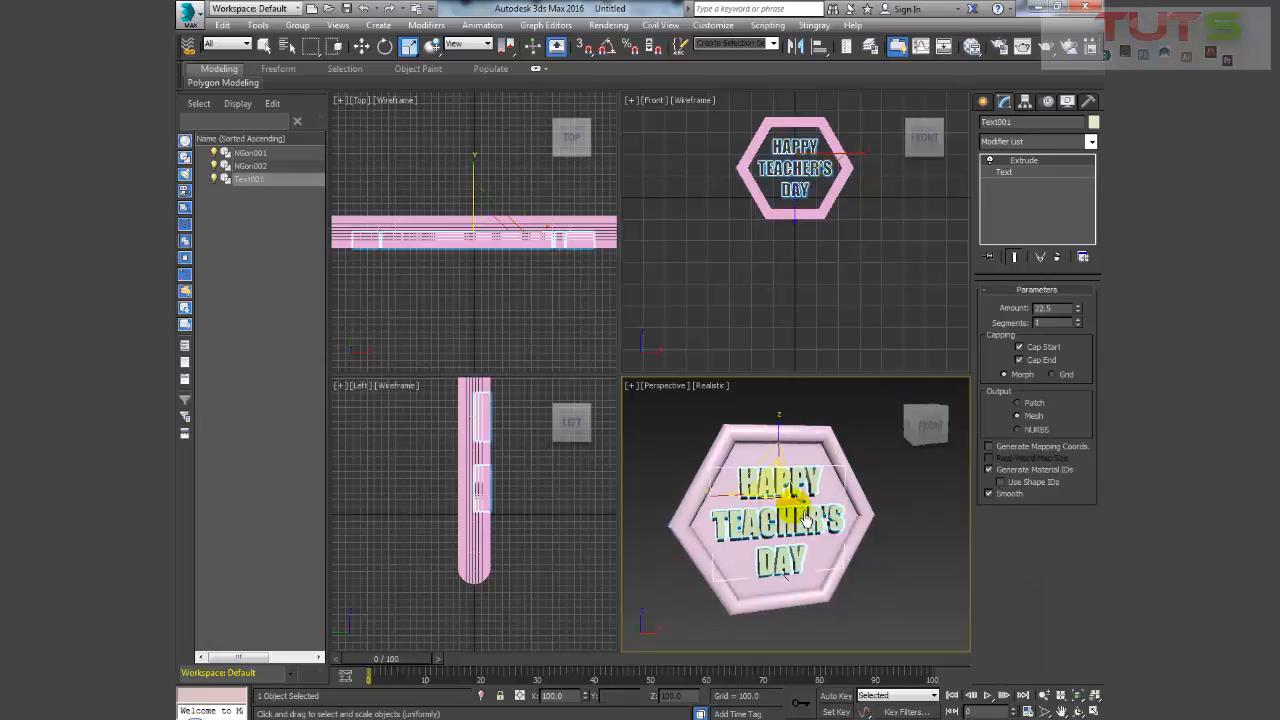
left_click(1090, 141)
left_click(1010, 528)
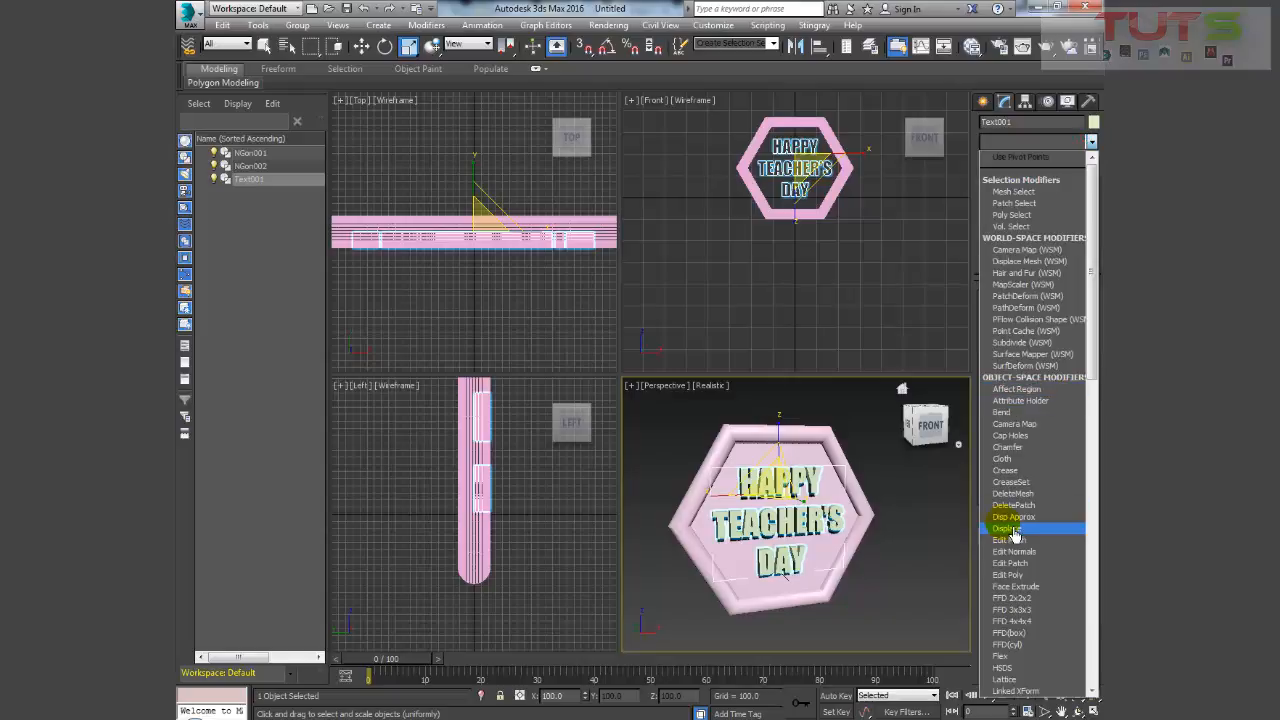
key("b")
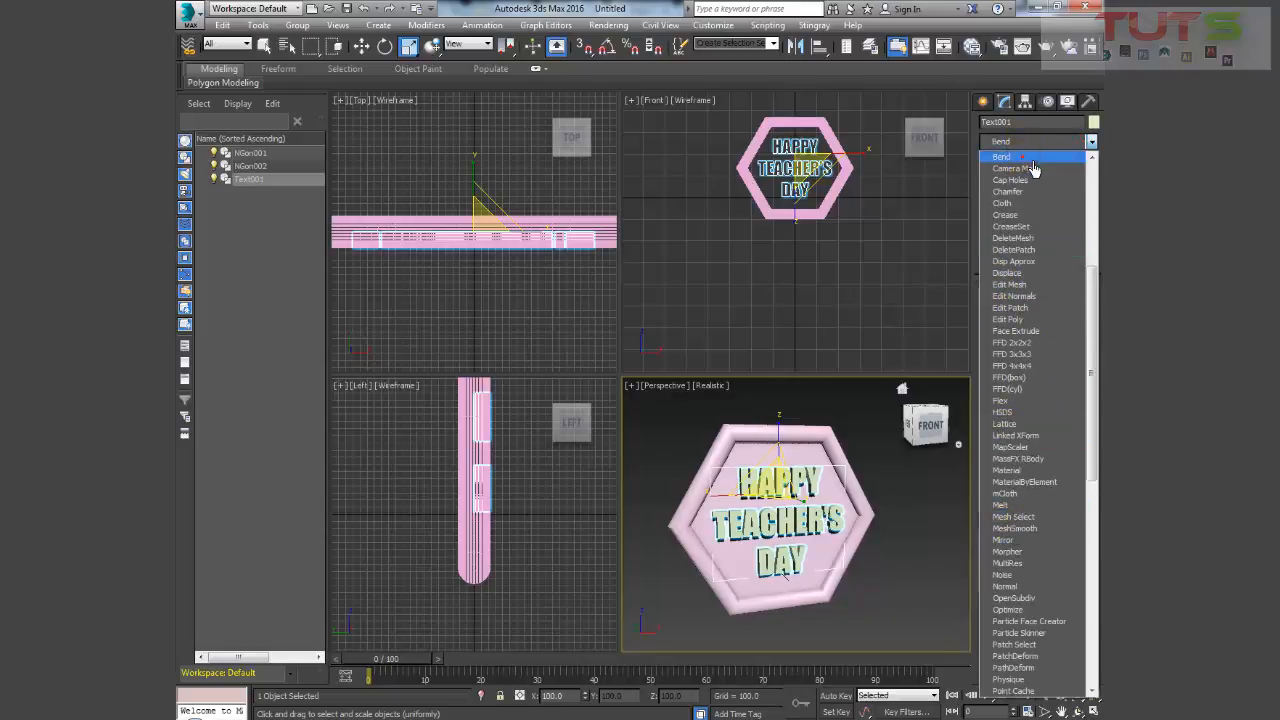
left_click(1031, 160)
- Bend the text with an angle of 32 and a direction of 90.5 along the X axis
left_click_drag(1087, 325, 1088, 268)
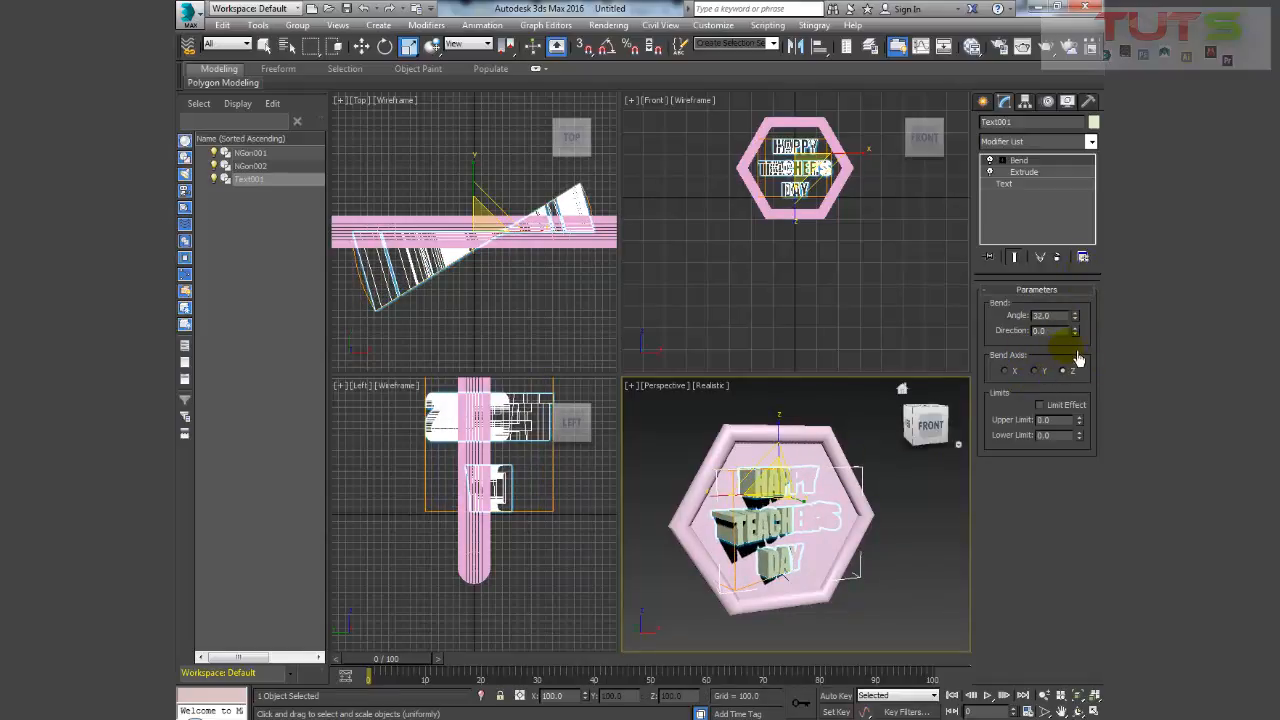
left_click_drag(1089, 340, 1086, 212)
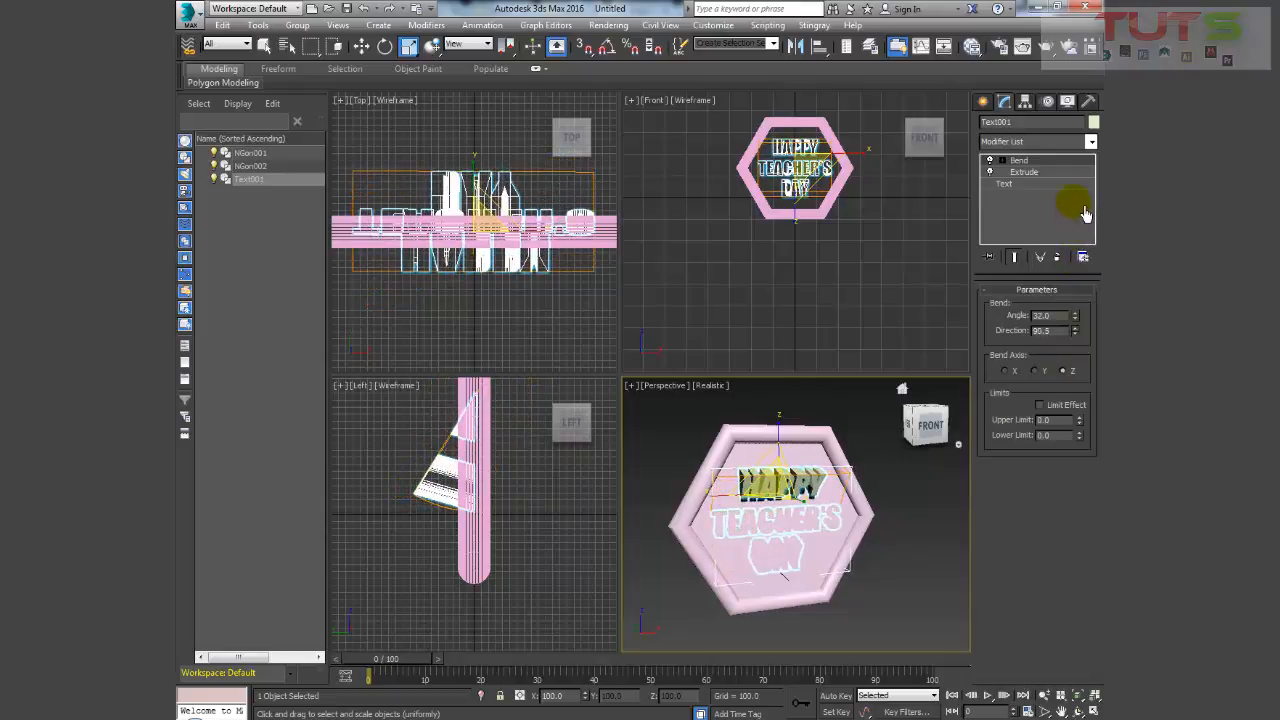
left_click(1045, 373)
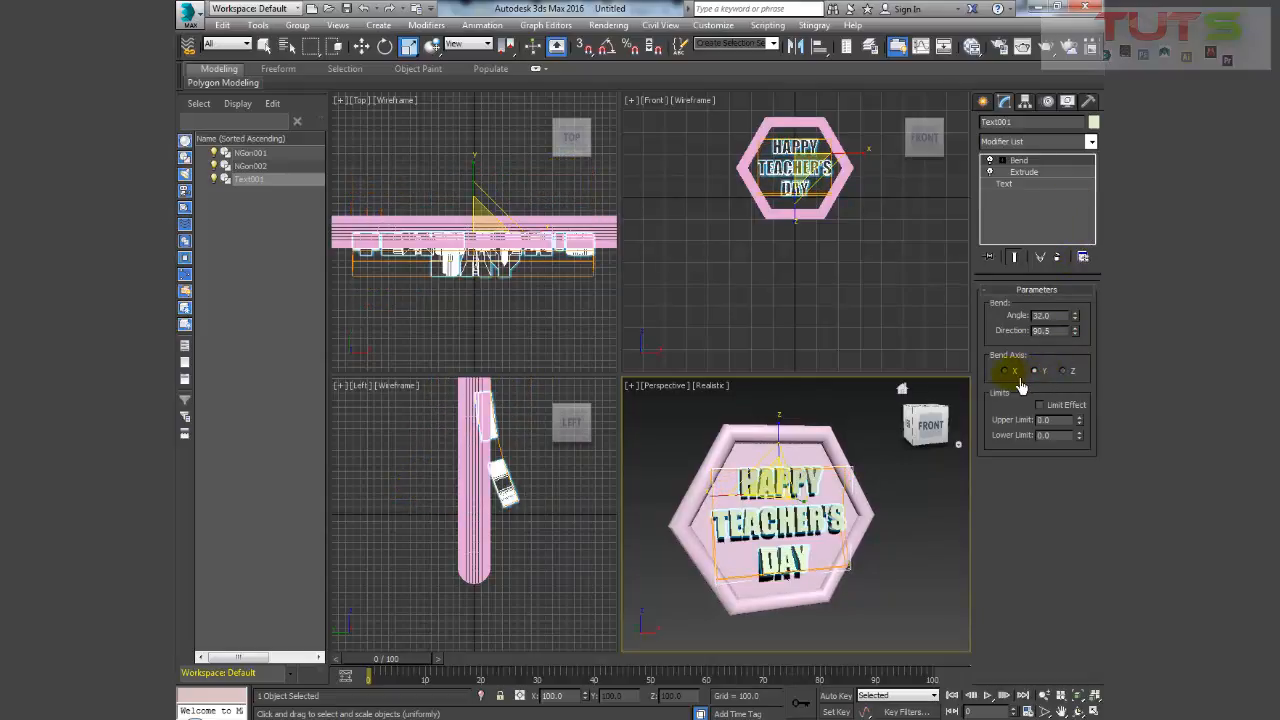
left_click(1006, 371)
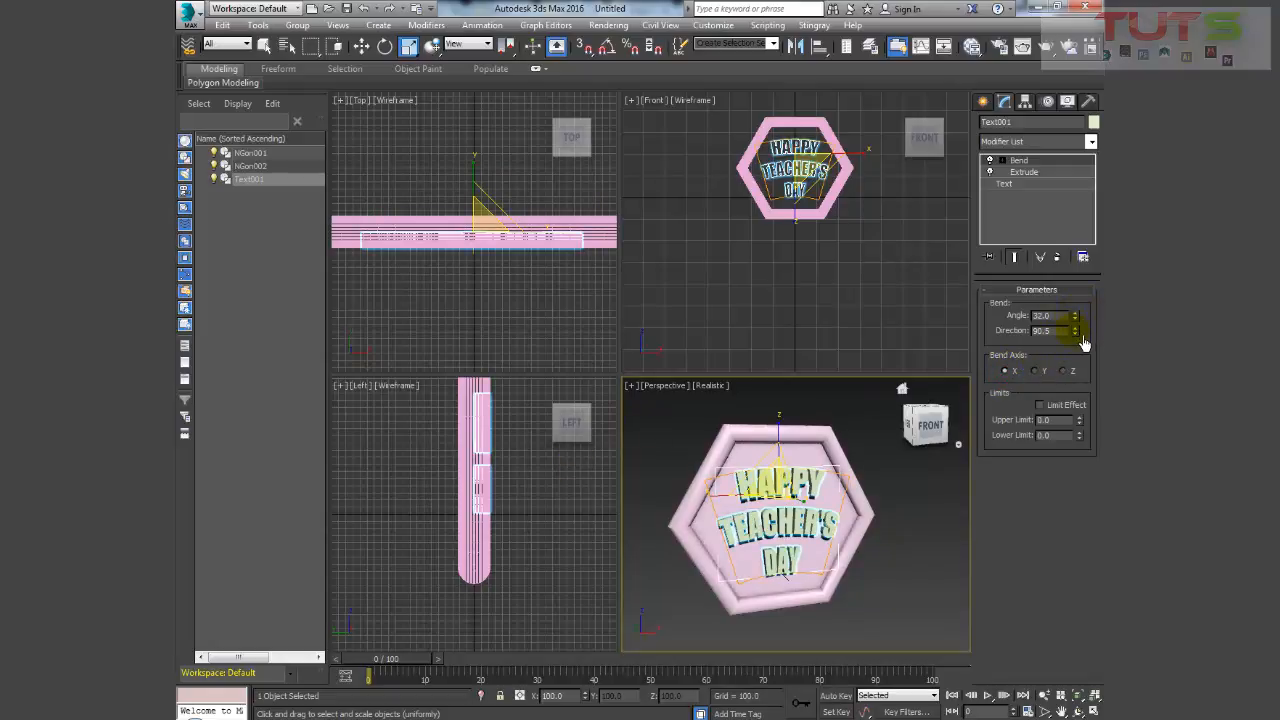
- Increase the text's Bend angle to 54.5 and set its direction to 90
left_click_drag(1086, 326, 1090, 292)
mouse_move(791, 546)
middle_mouse_down("alt")
mouse_move(773, 557)
mouse_move(790, 550)
middle_mouse_up("alt")
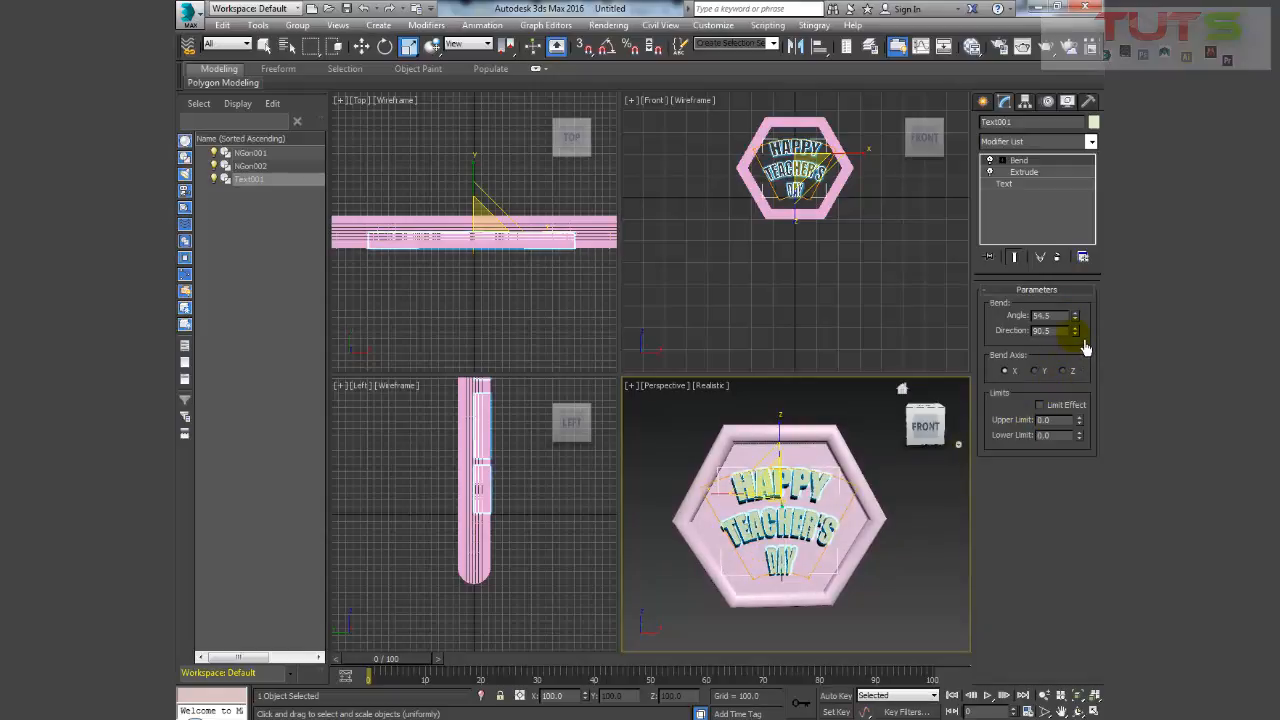
mouse_move(1086, 347)
left_mouse_down()
mouse_move(1086, 327)
mouse_move(1078, 363)
mouse_move(1088, 355)
left_mouse_up()
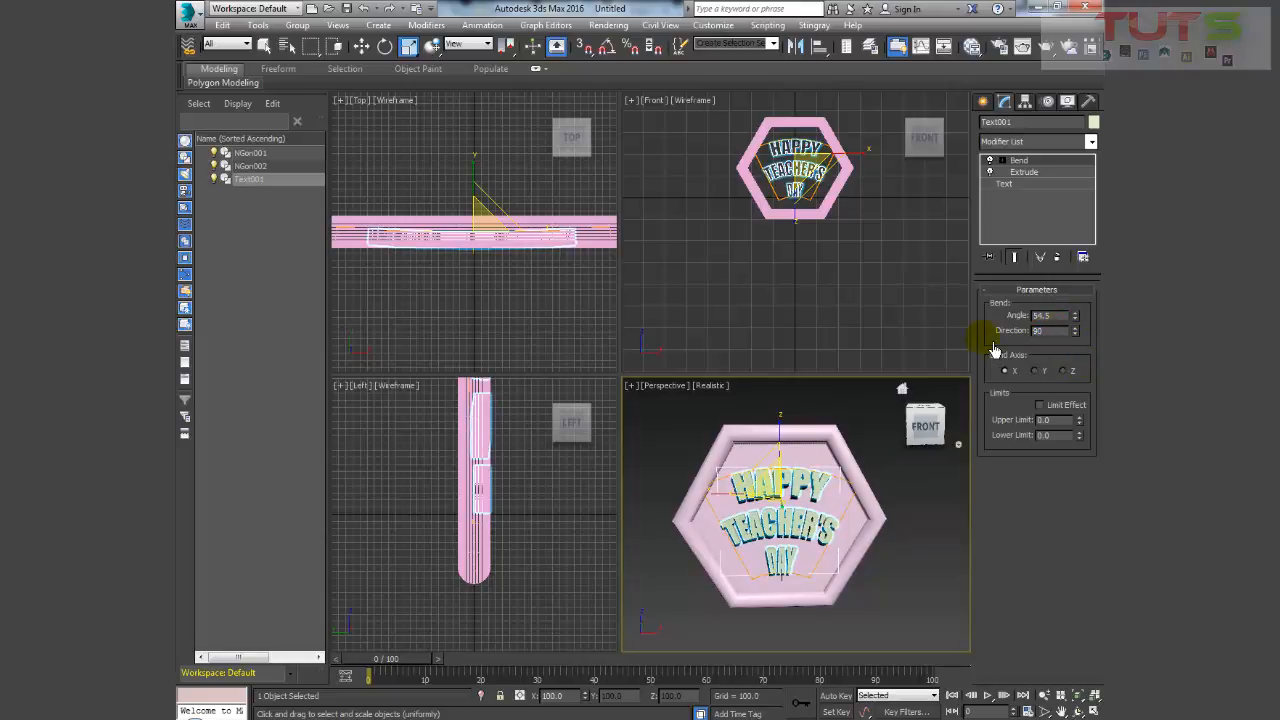
key("Return")
middle_click_drag(758, 540, 733, 430, "alt")
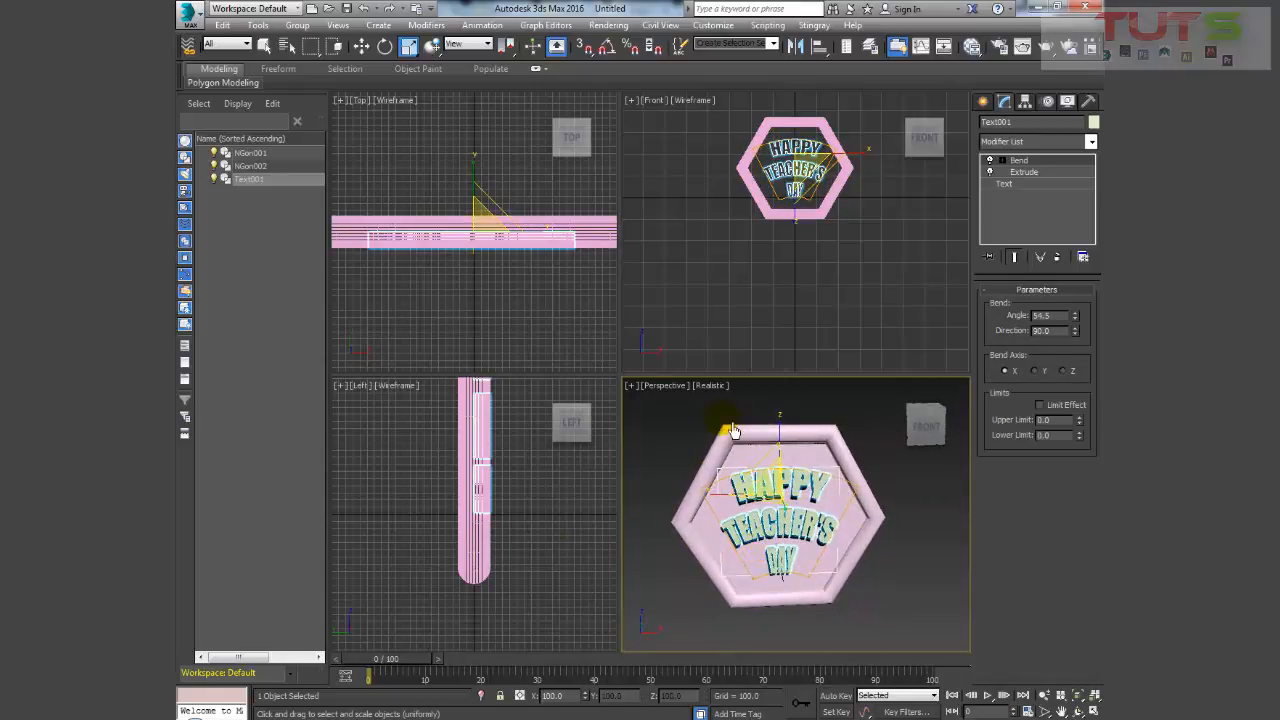
left_click(730, 426)
left_click(722, 418)
left_click(739, 493)
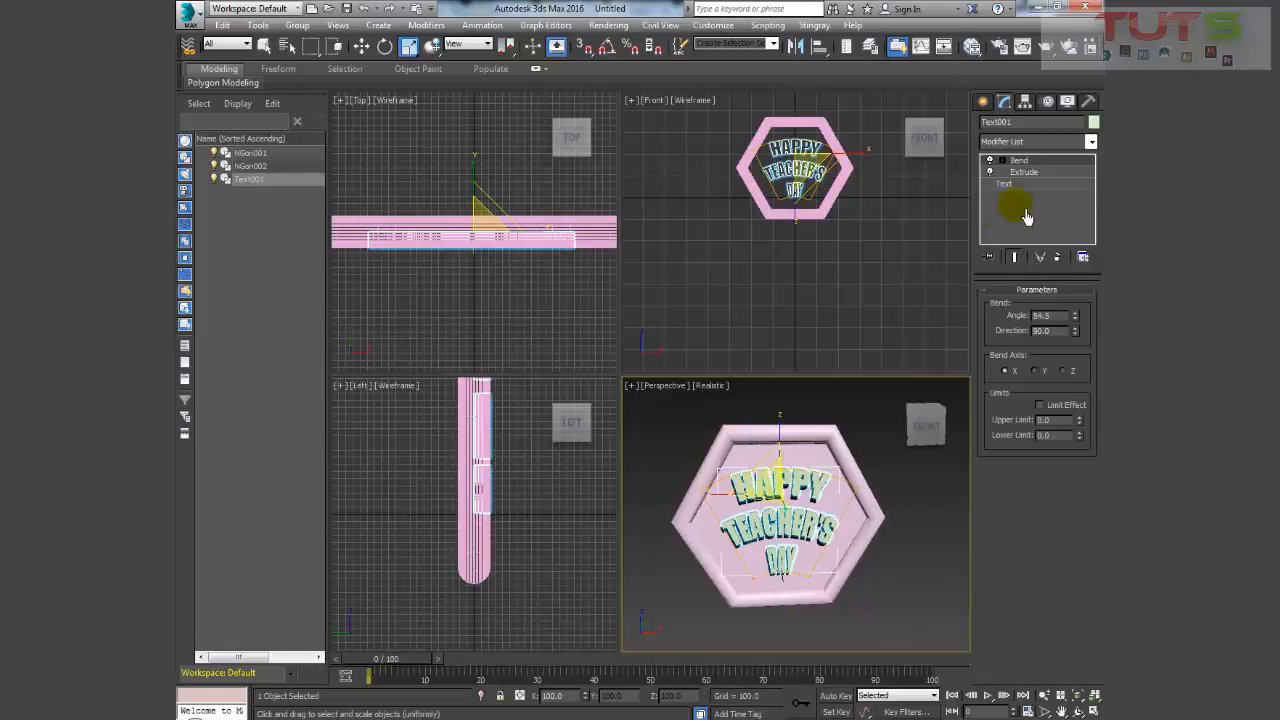
- Copy the Bend modifier from the HAPPY TEACHER'S DAY text's modifier stack
right_click(1019, 160)
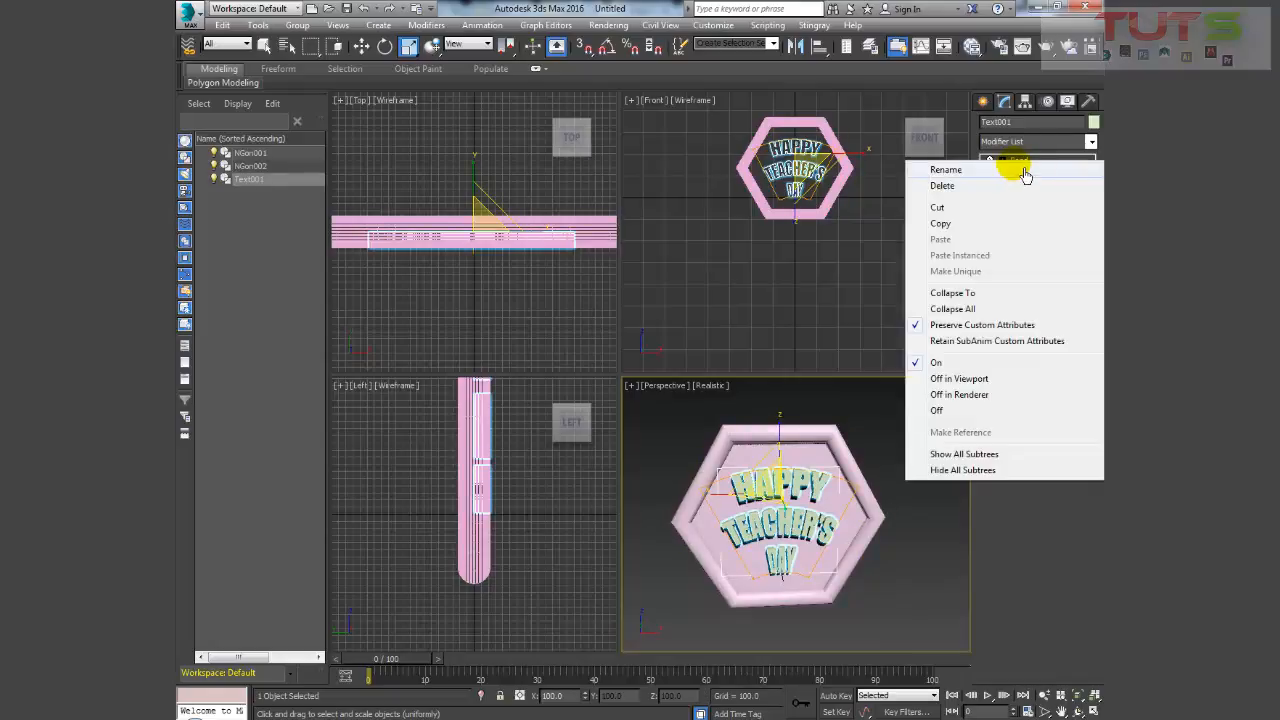
left_click(1024, 158)
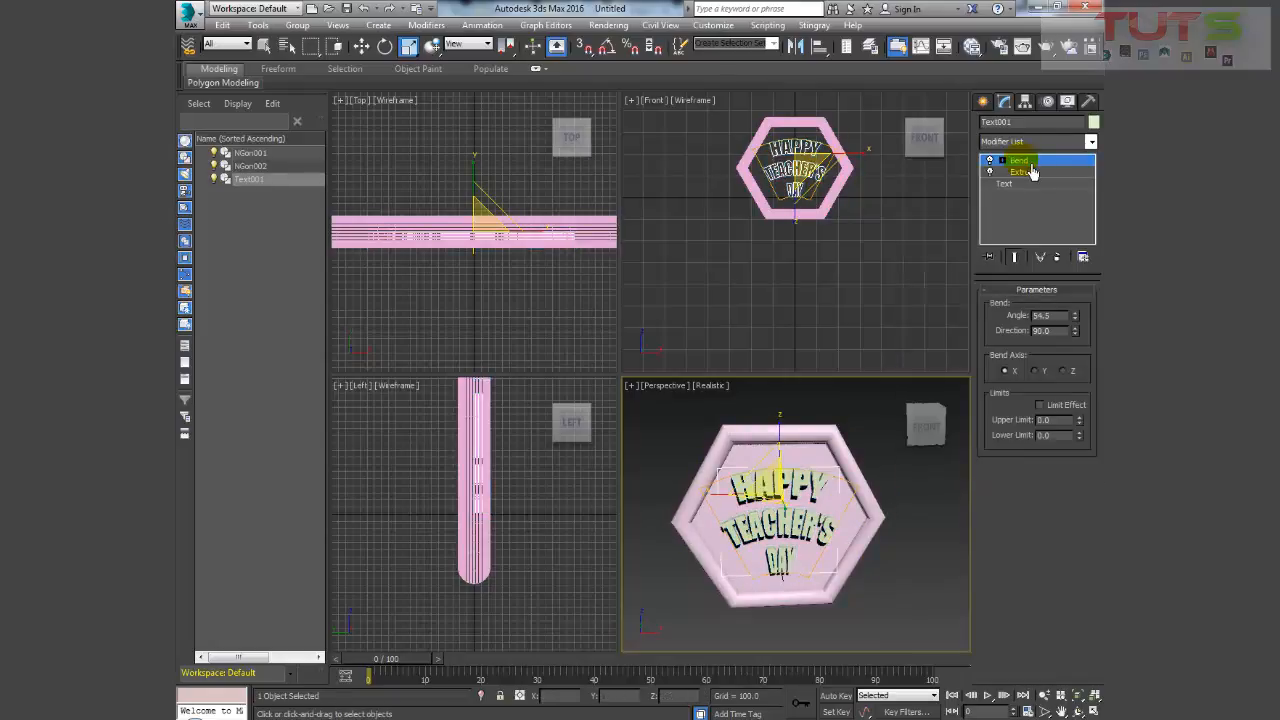
right_click(1031, 166)
left_click(945, 220)
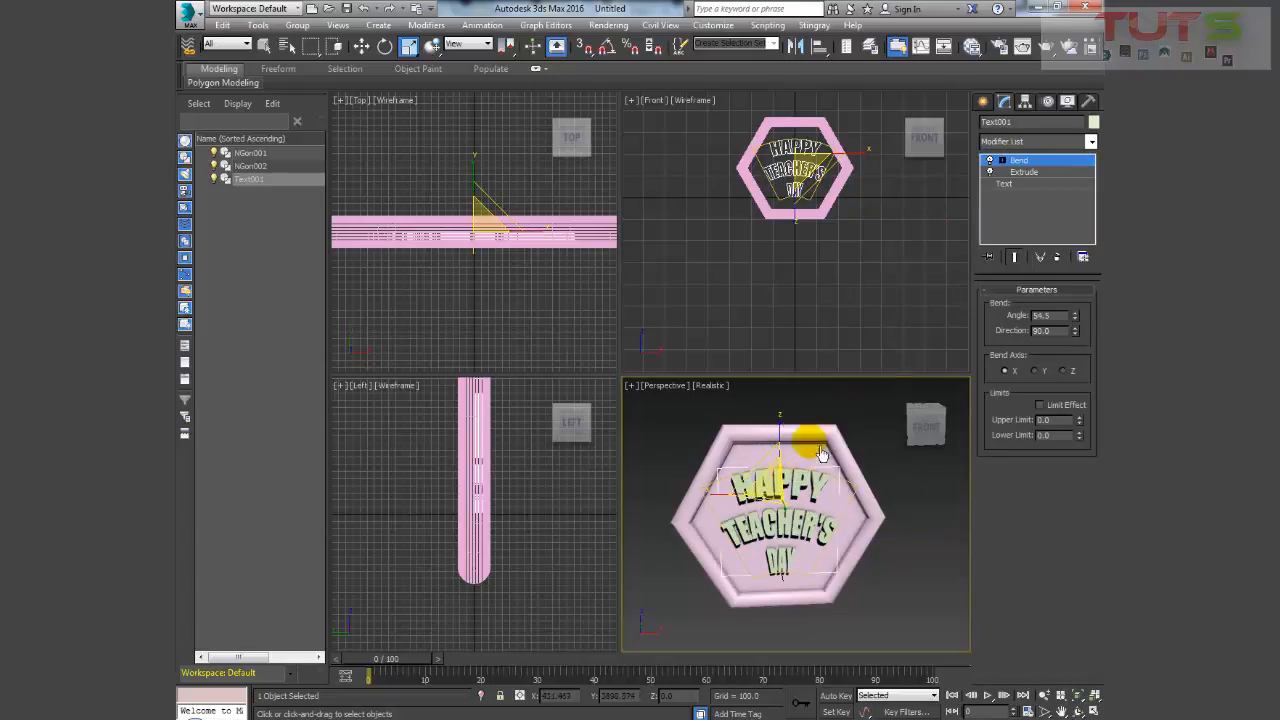
- Paste the copied Bend modifier onto the extruded hexagonal plate, above its Extrude modifier
left_click(988, 104)
left_click(757, 443)
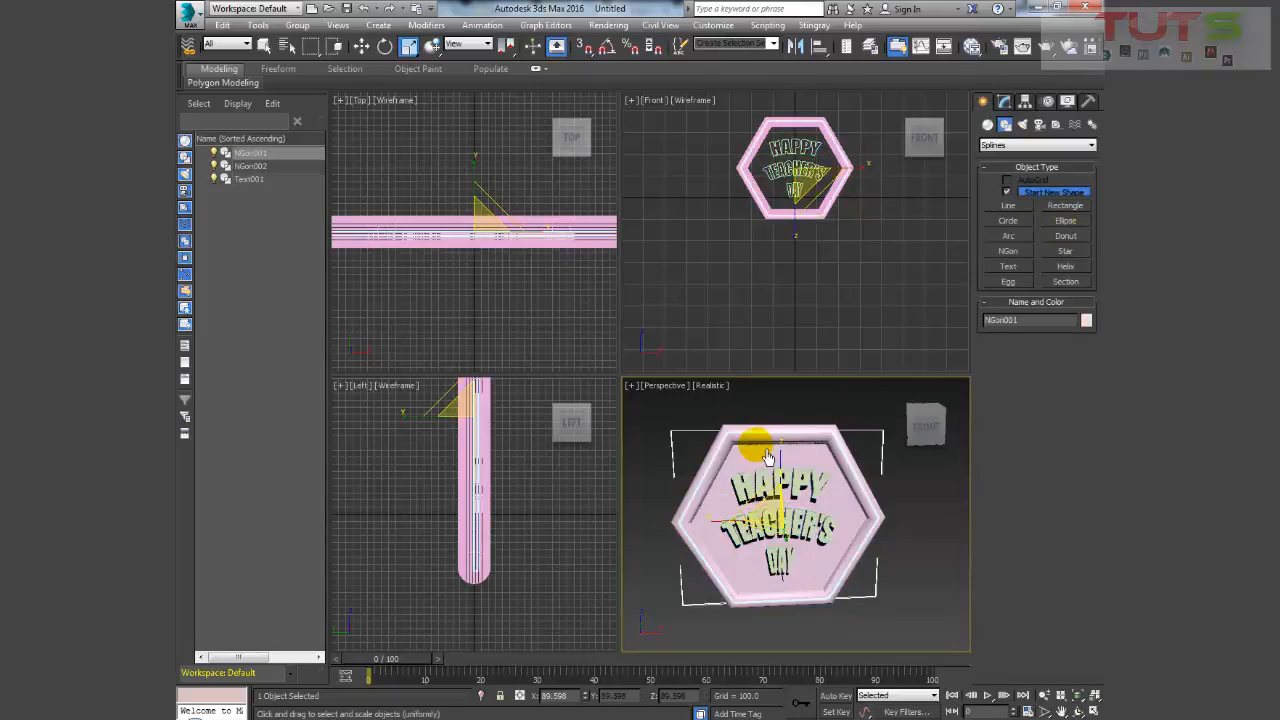
left_click(1004, 101)
right_click(1081, 172)
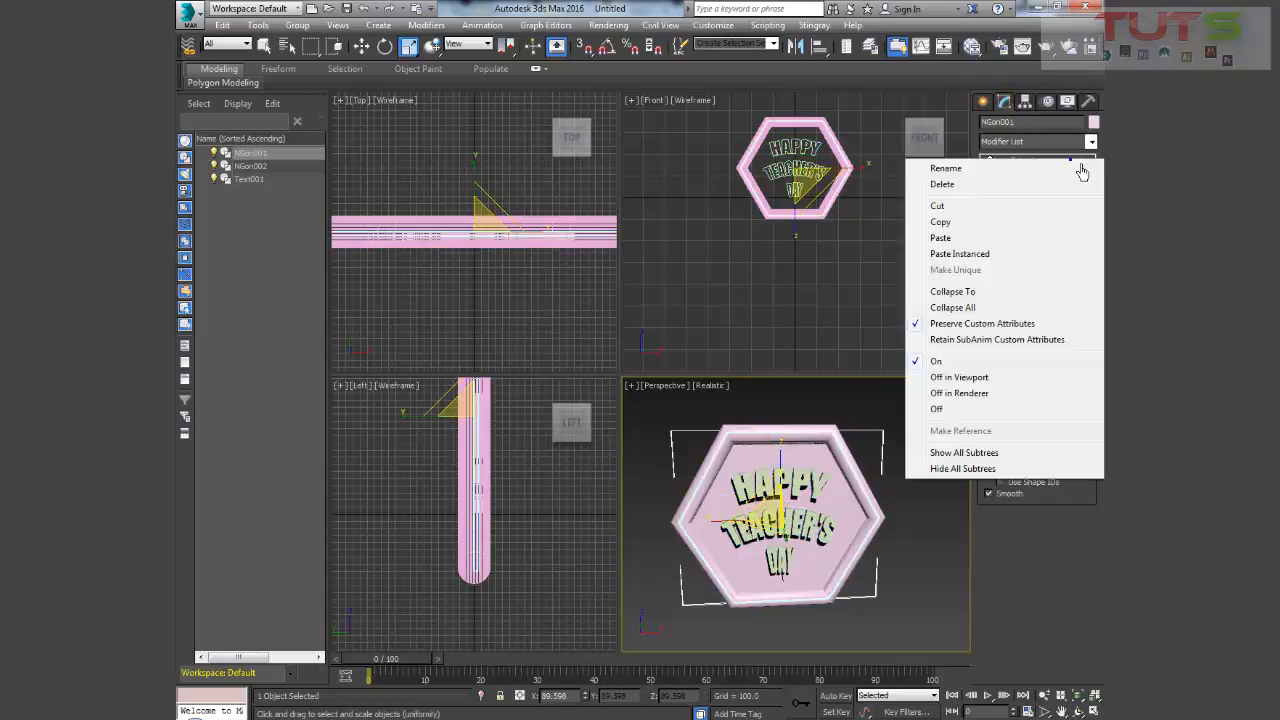
left_click(980, 238)
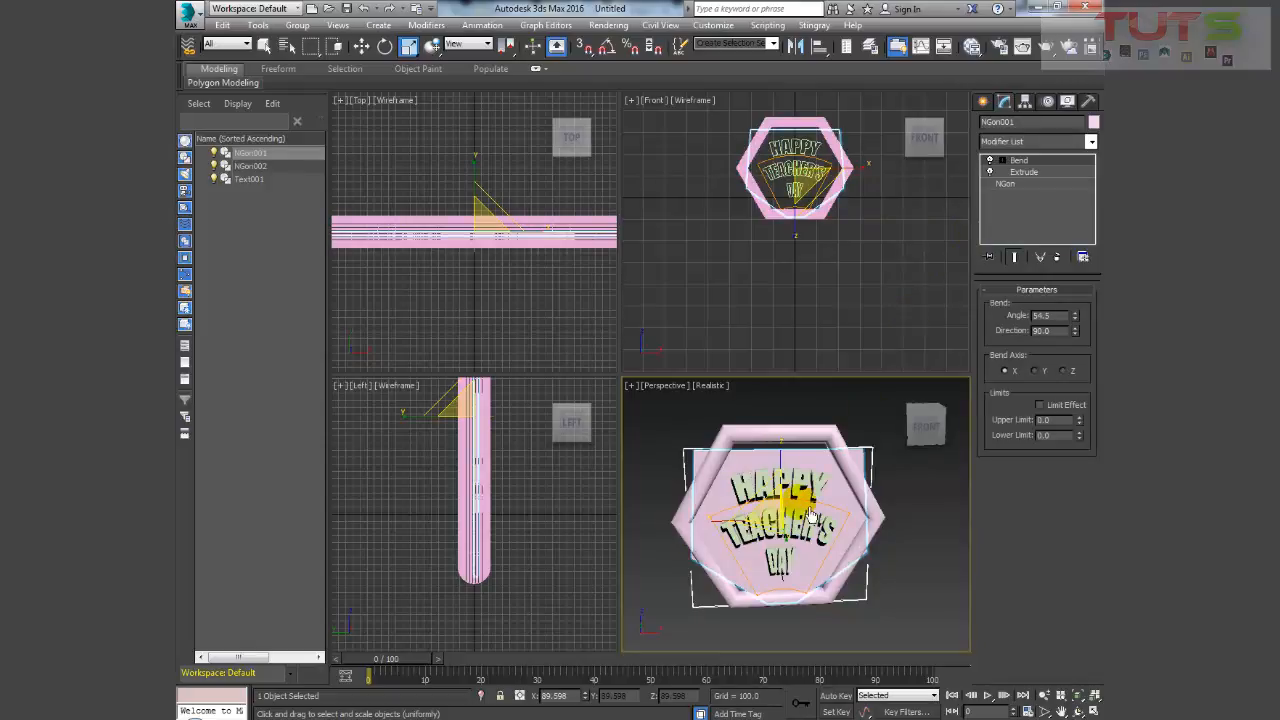
left_click(931, 624)
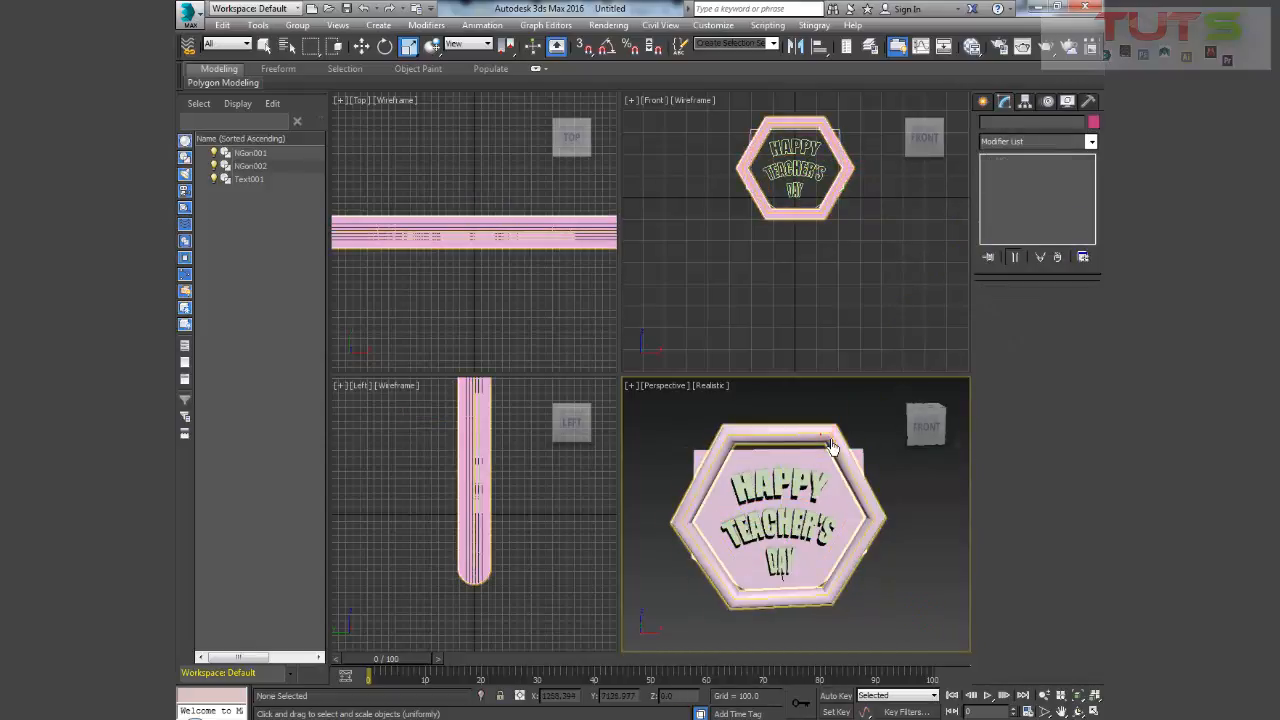
- Paste the copied Bend modifier onto the rounded hexagonal frame so it matches the bent plate
left_click(814, 437)
right_click(1022, 172)
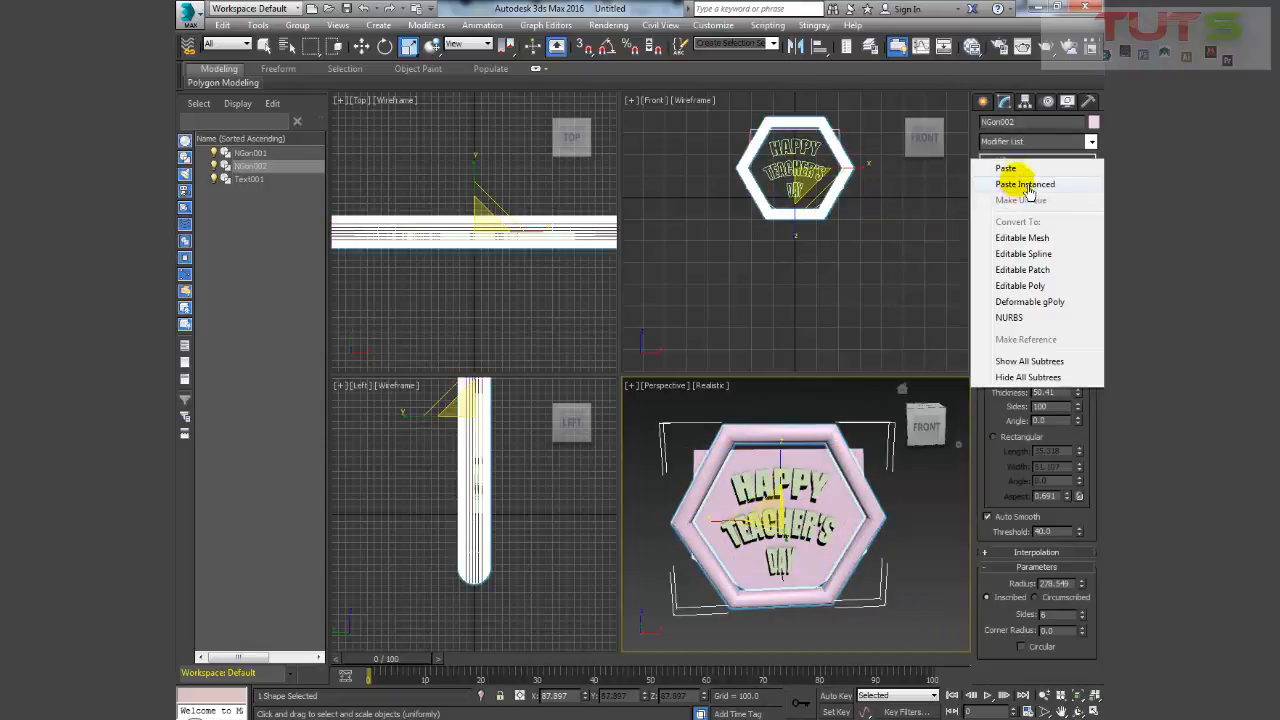
left_click(1012, 168)
left_click(938, 540)
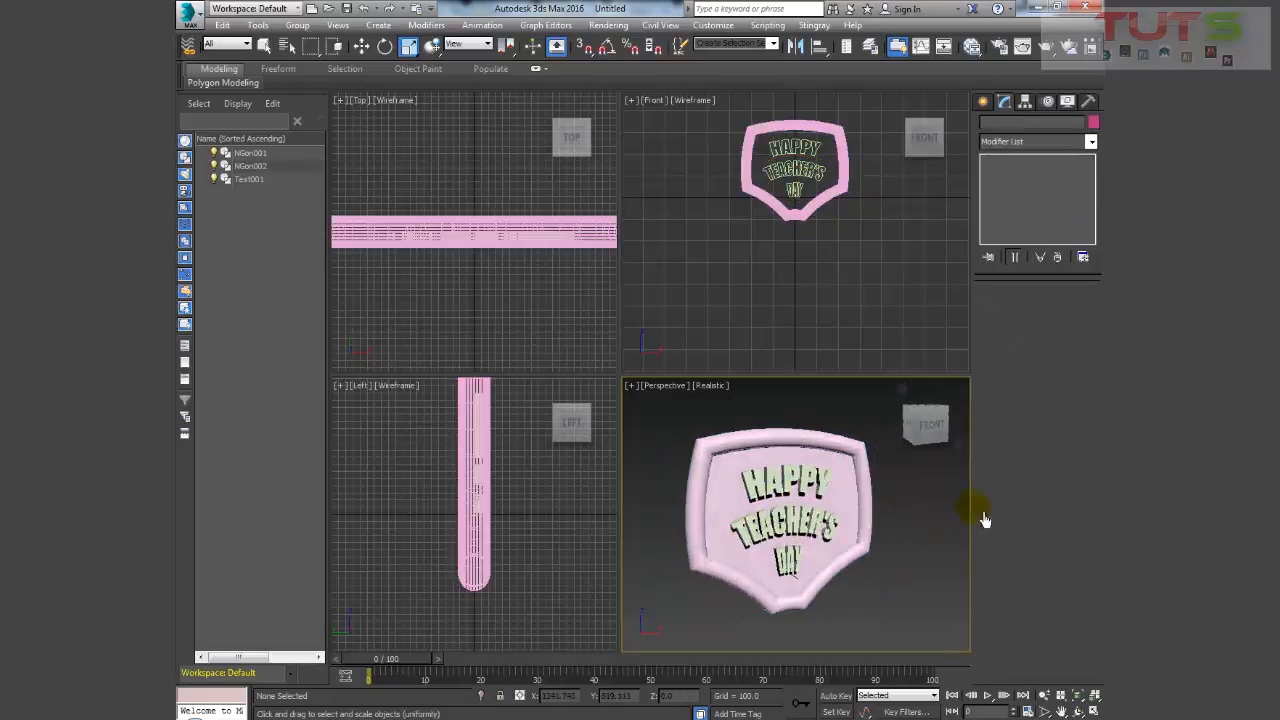
- Scale the HAPPY TEACHER'S DAY text uniformly to 112 percent
left_click(805, 505)
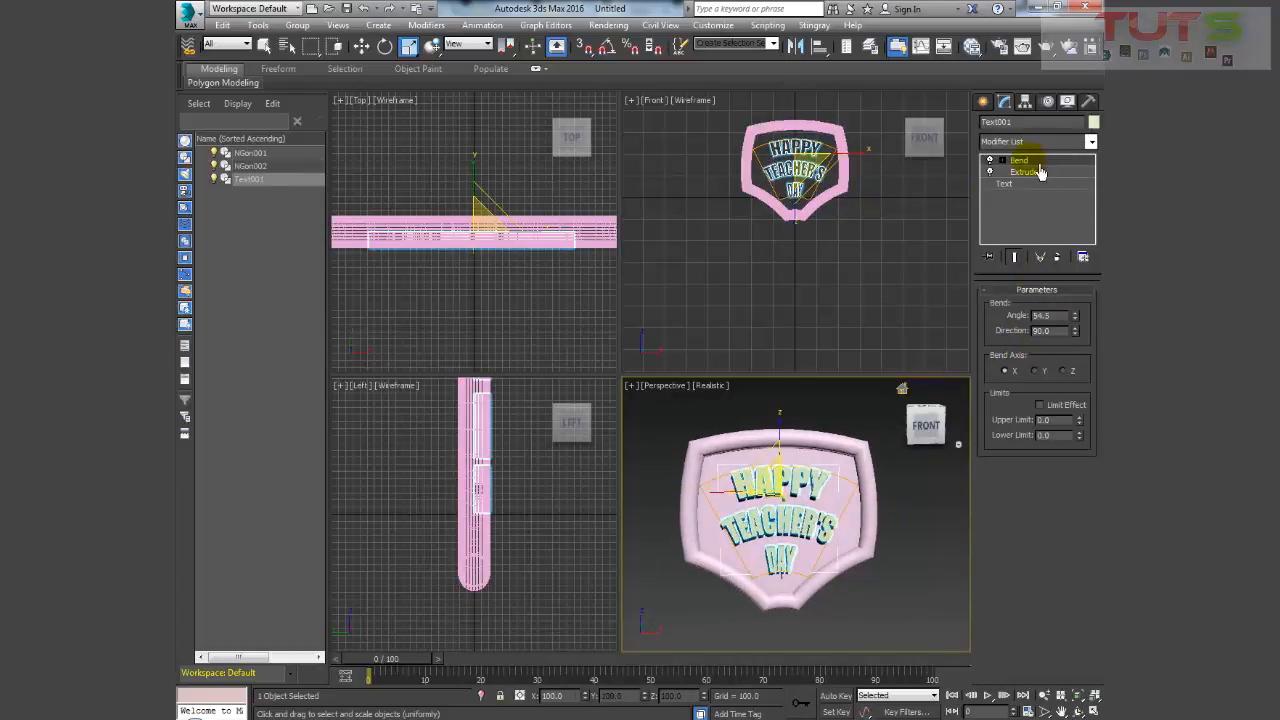
left_click(1003, 187)
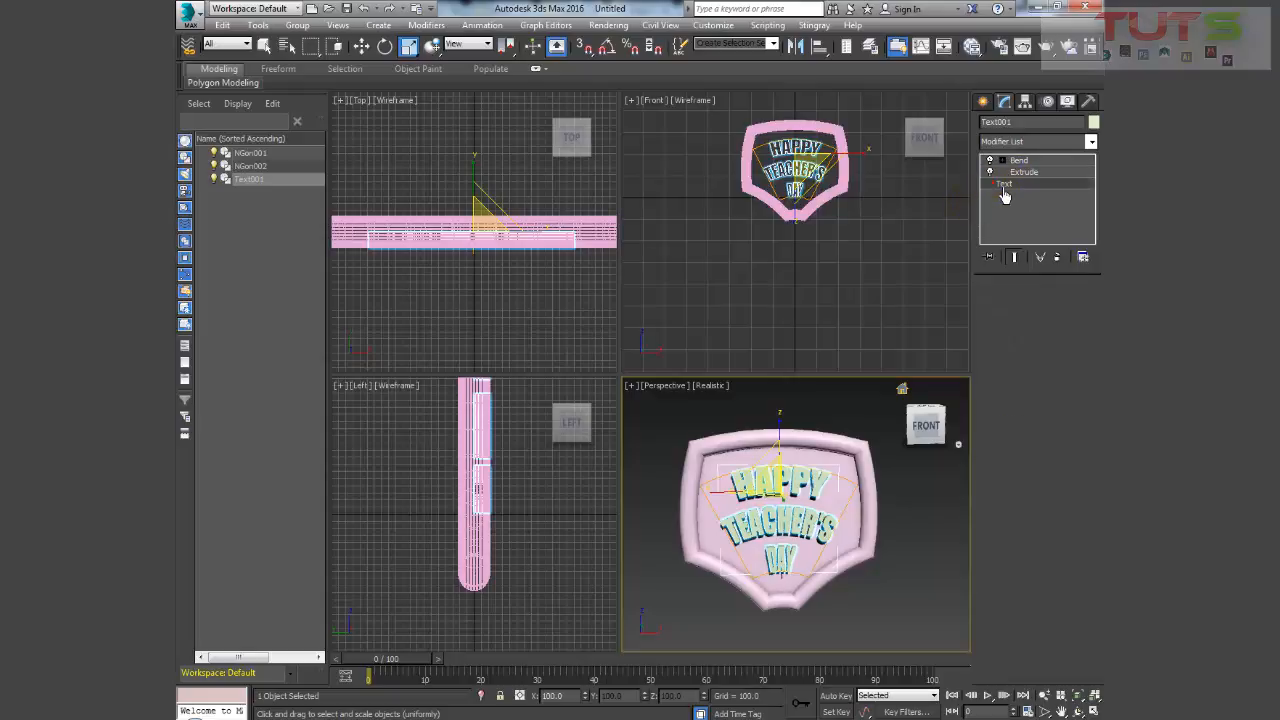
right_click(824, 486)
left_click(838, 521)
left_click_drag(762, 500, 777, 487)
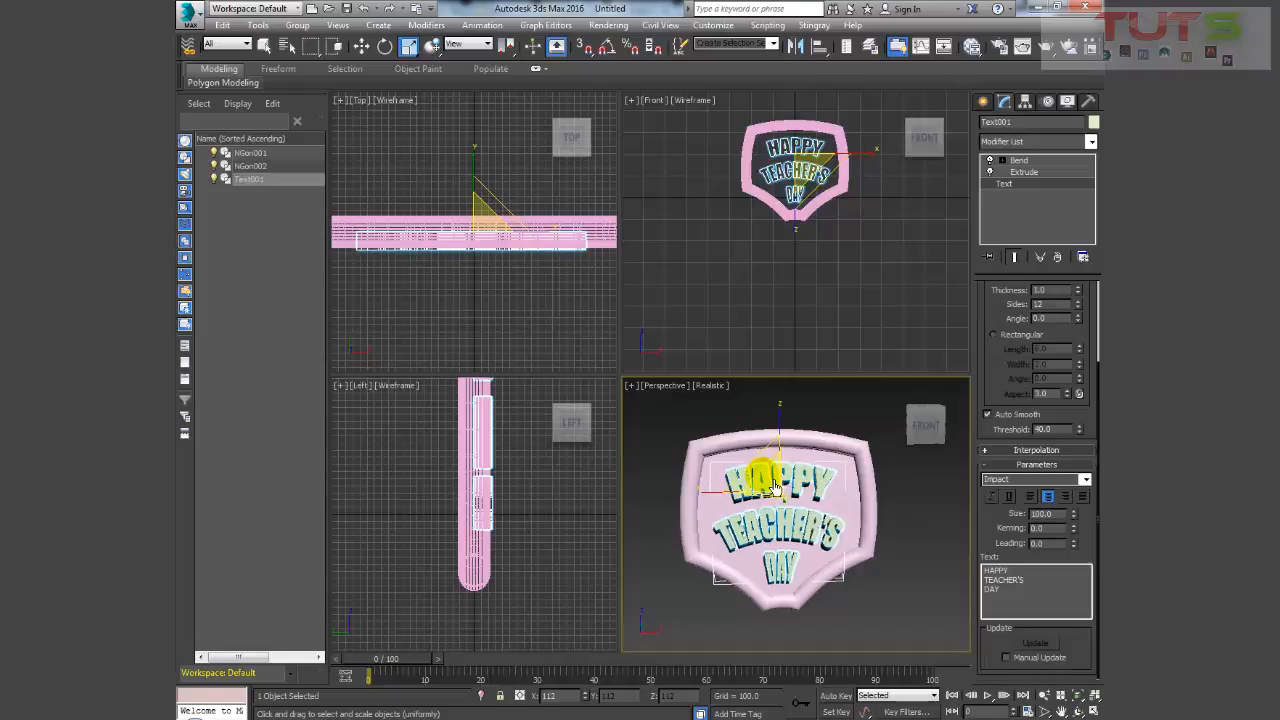
left_click(915, 550)
- Draw a wide rectangle about 114 long and 837 wide in the Front view and move it down to the badge's lower tip
middle_click_drag(915, 550, 811, 551, "alt")
scroll(880, 530, "down", 3)
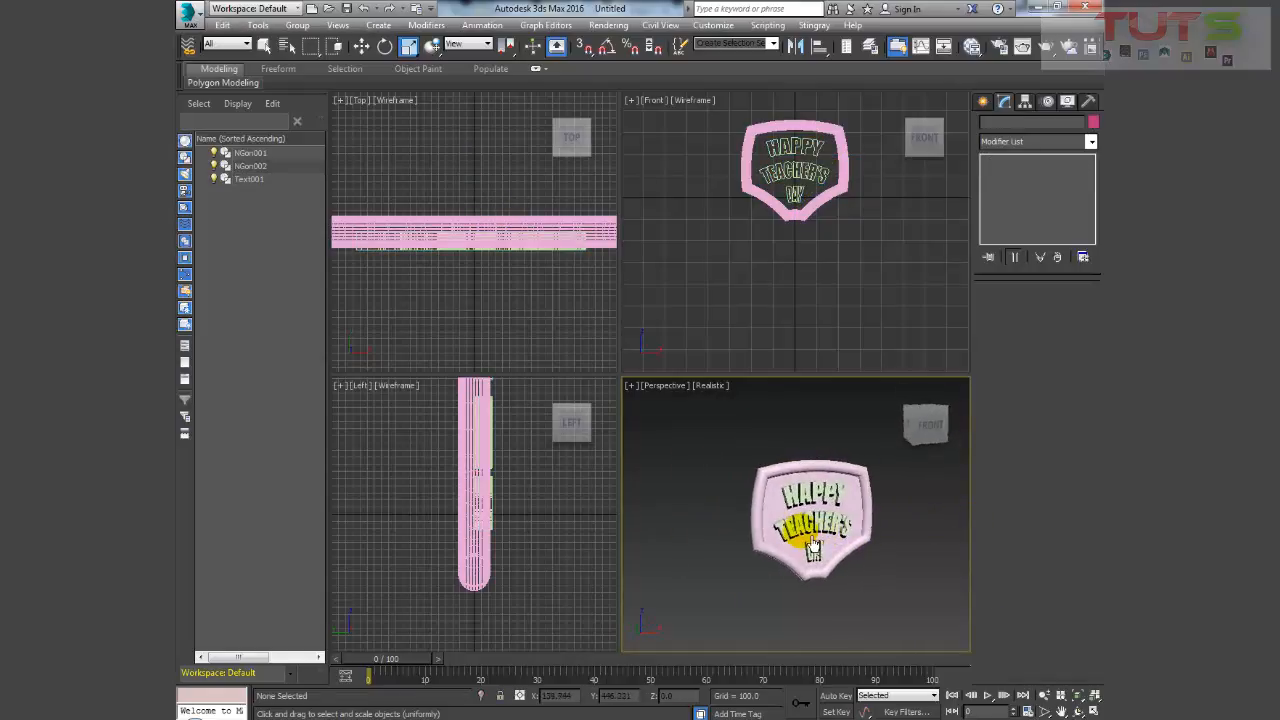
left_click(984, 101)
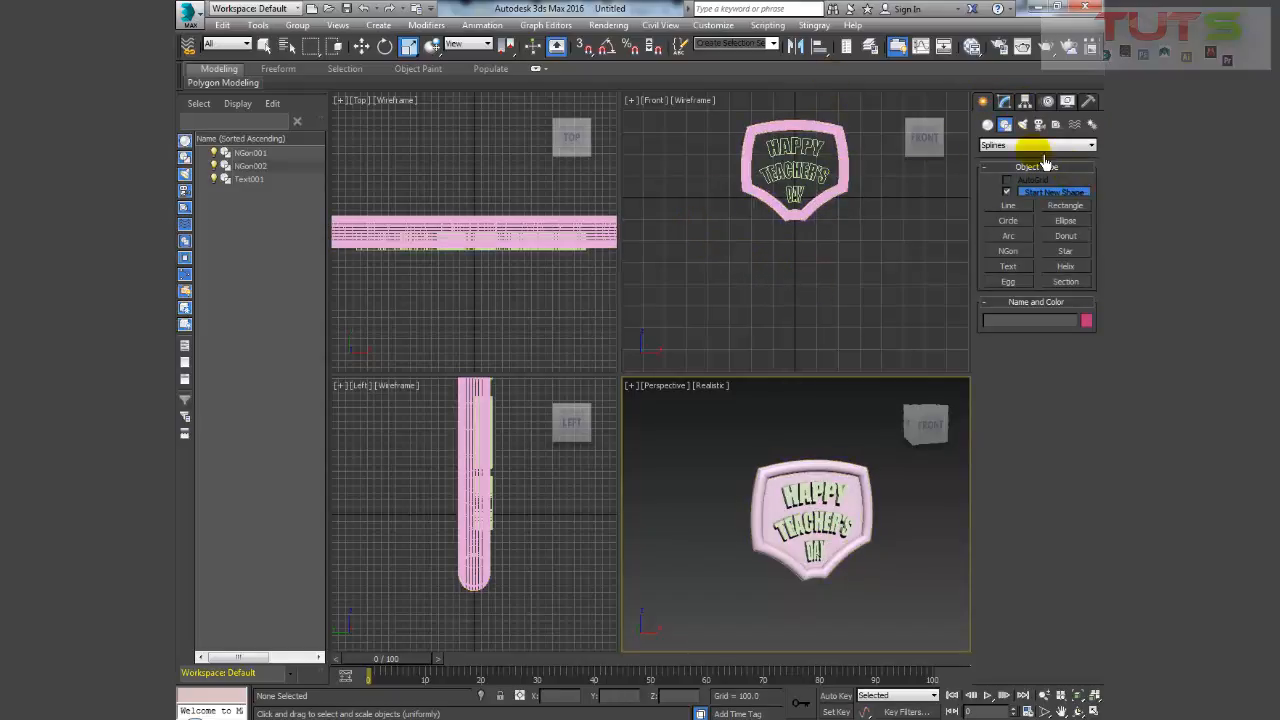
left_click(1065, 205)
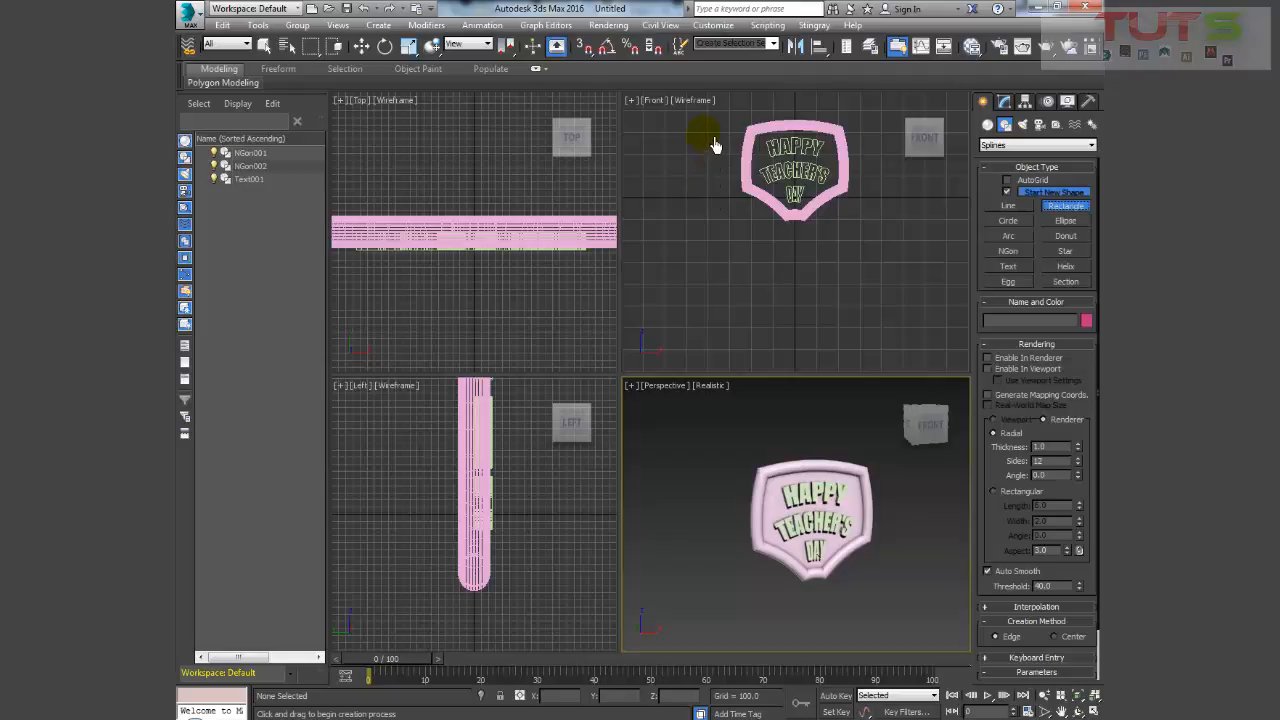
left_click_drag(704, 133, 897, 170)
key("w")
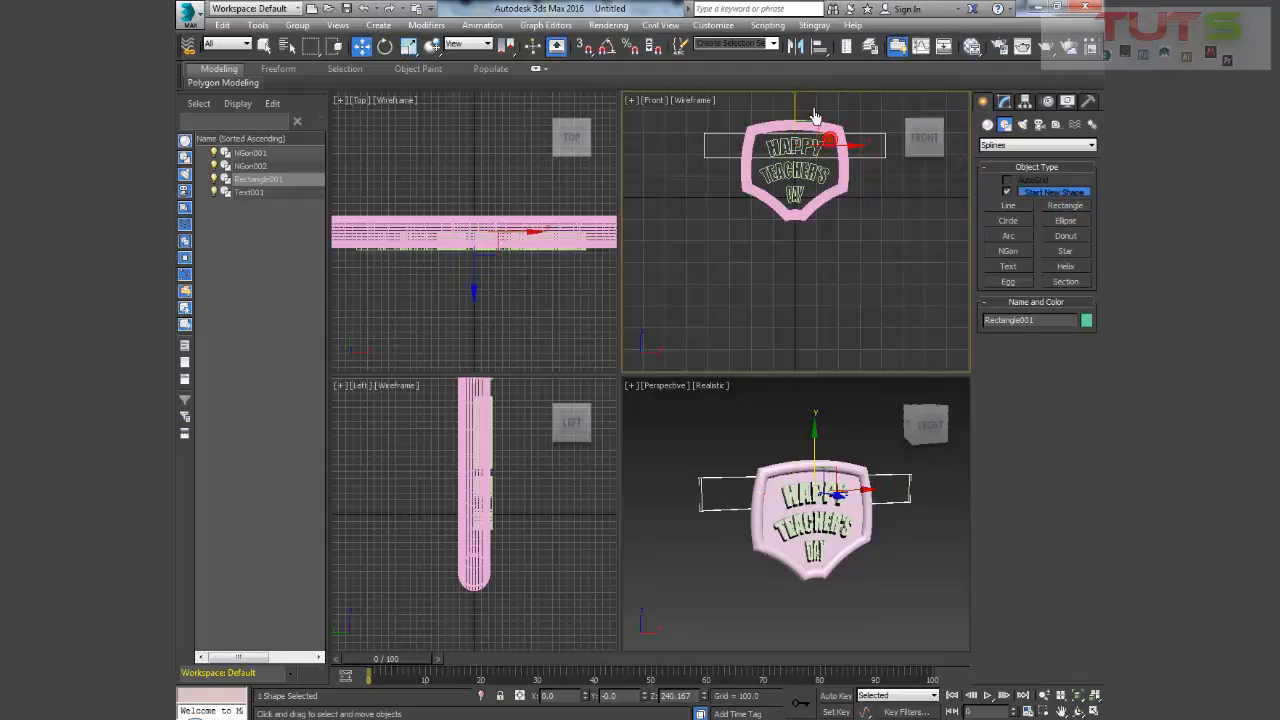
left_click_drag(808, 115, 813, 180)
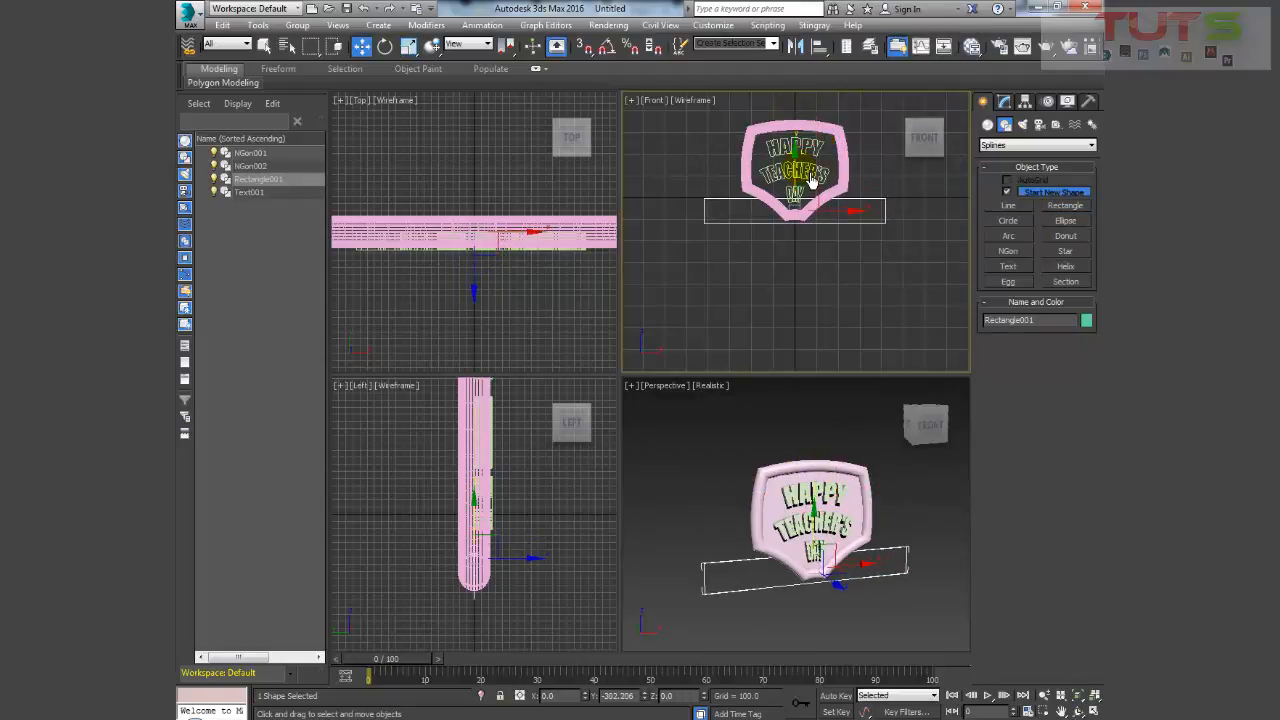
- Apply a Bevel modifier to the rectangle and set its Level 1 height to 13.5
left_click(1004, 101)
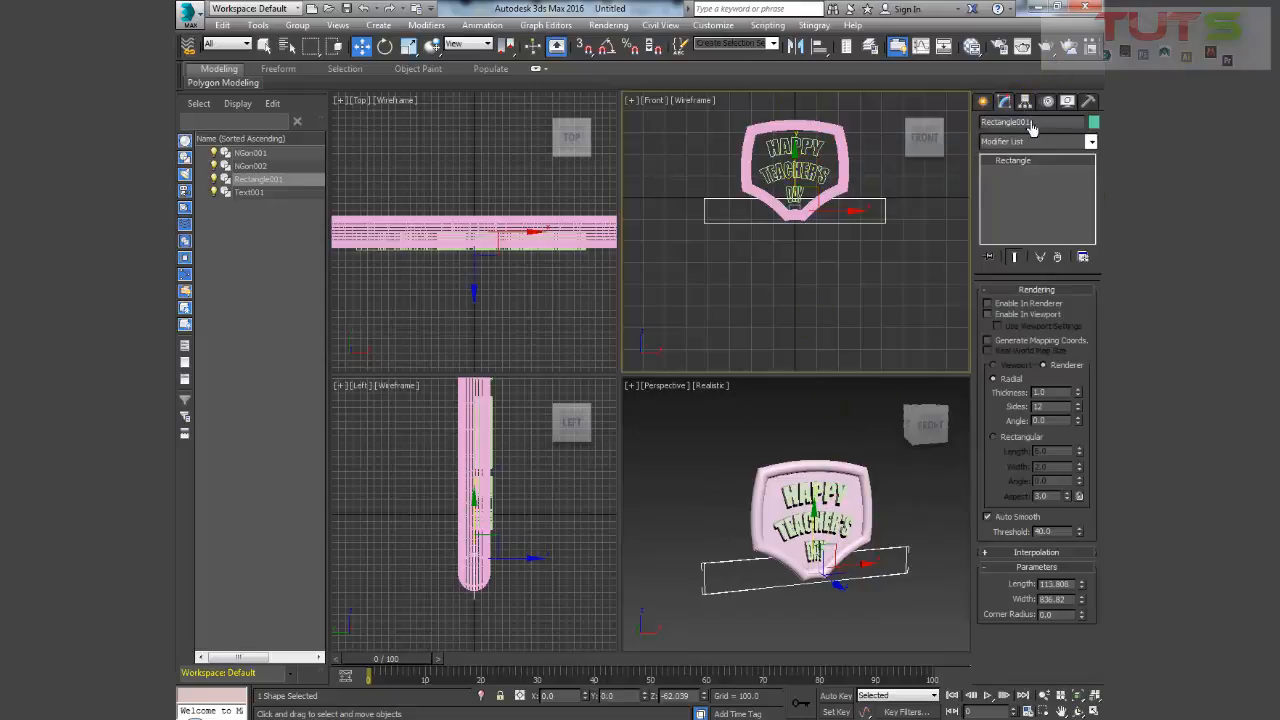
left_click(1089, 142)
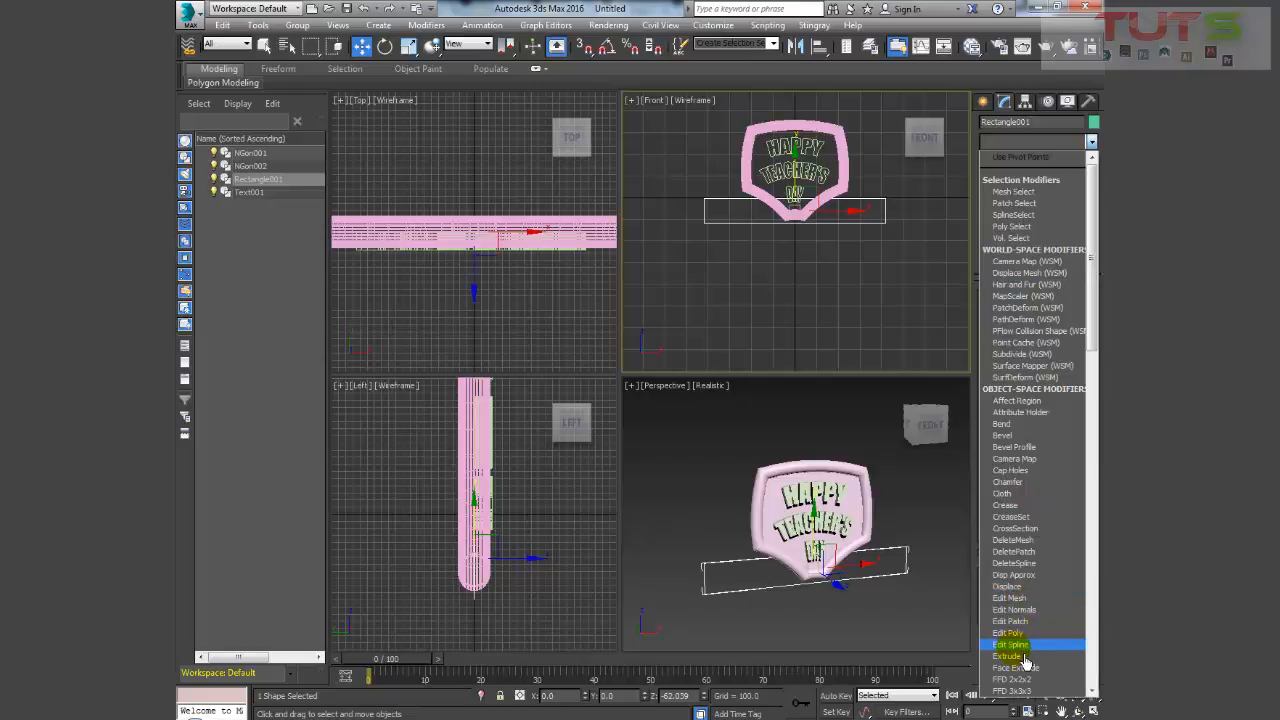
left_click(1042, 446)
middle_click_drag(872, 572, 800, 537, "alt")
scroll(800, 610, "up", 8)
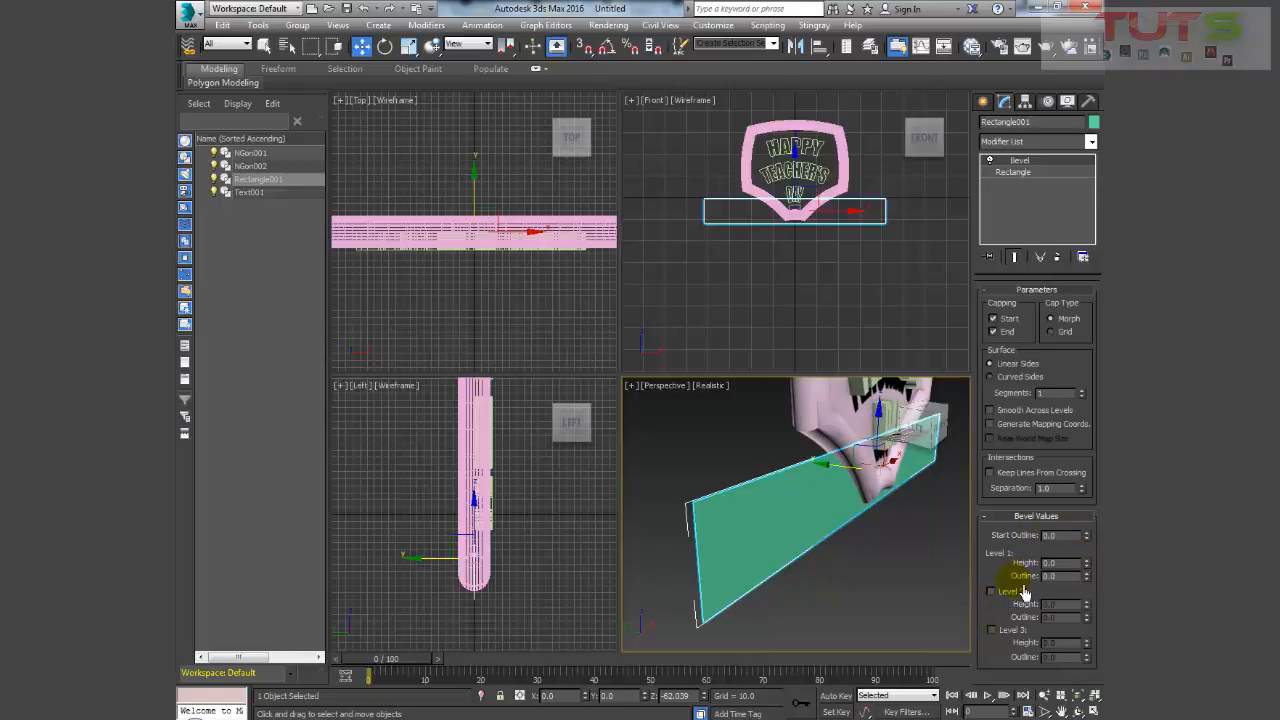
left_click_drag(1098, 572, 1100, 557)
middle_click_drag(944, 575, 851, 571, "alt")
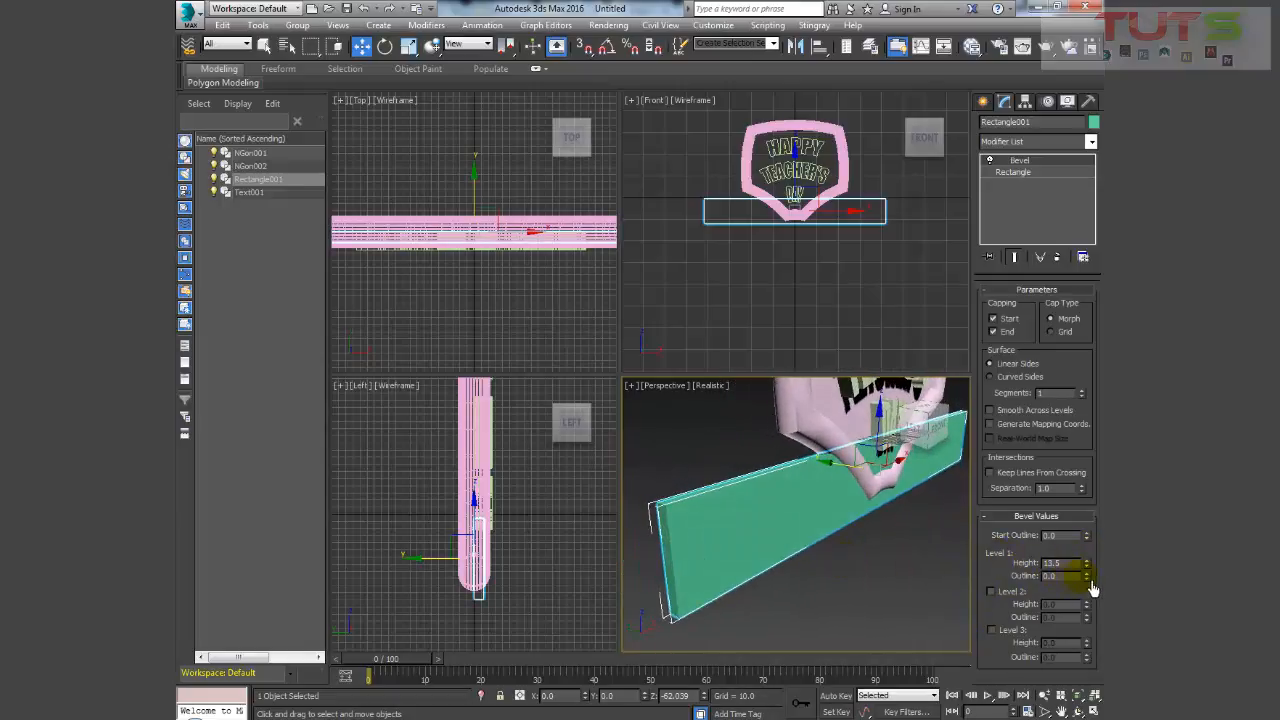
- Enable bevel Level 2 with height 10 and outline -3.8, and Level 3 with height 11.5 and outline -13.2
mouse_move(1097, 580)
left_mouse_down()
mouse_move(1095, 551)
mouse_move(1094, 614)
mouse_move(1097, 569)
mouse_move(1100, 588)
left_mouse_up()
left_click_drag(1094, 616, 1096, 646)
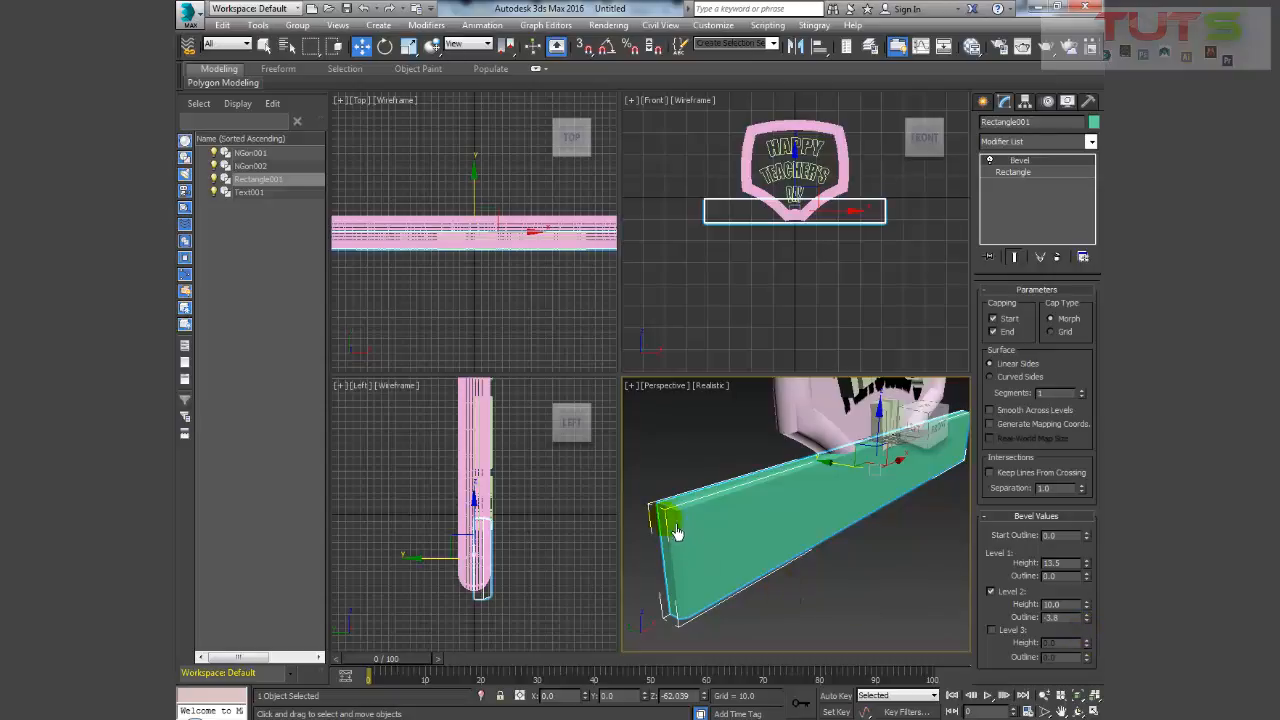
left_click(994, 632)
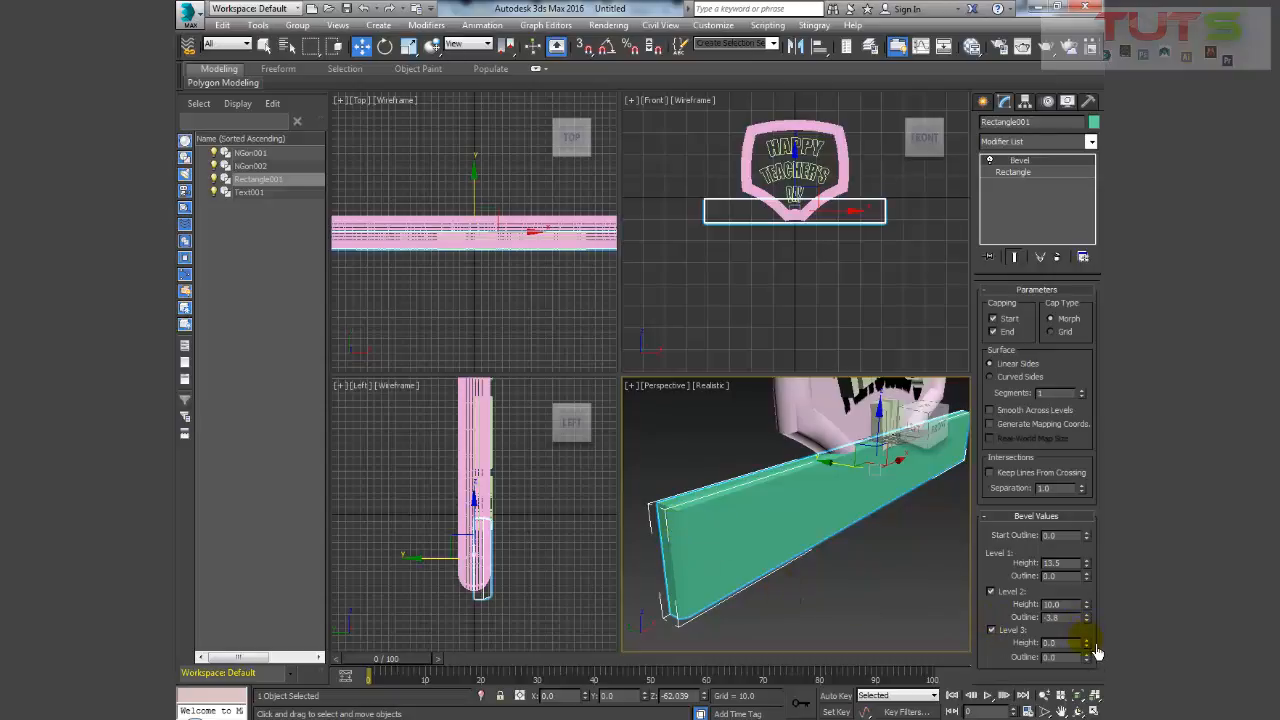
left_click_drag(1097, 653, 1097, 681)
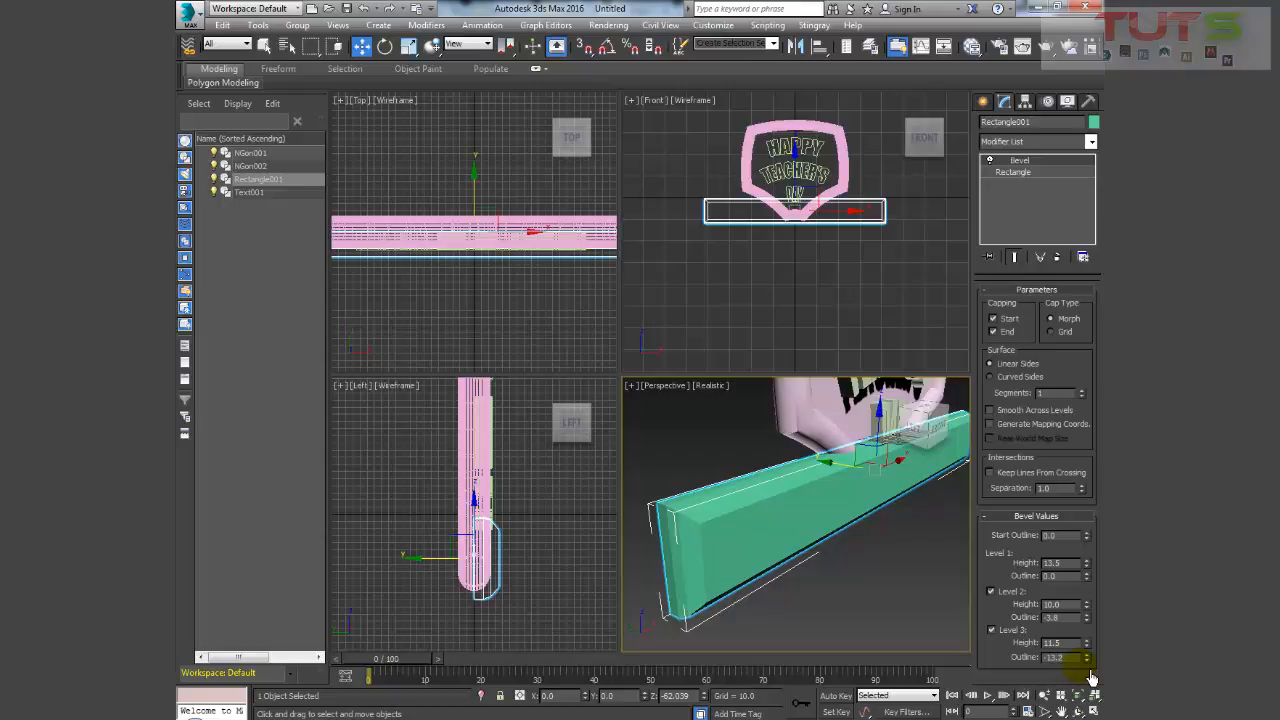
mouse_move(824, 514)
middle_mouse_down("alt")
mouse_move(855, 498)
mouse_move(868, 526)
mouse_move(766, 521)
mouse_move(857, 508)
mouse_move(822, 518)
middle_mouse_up("alt")
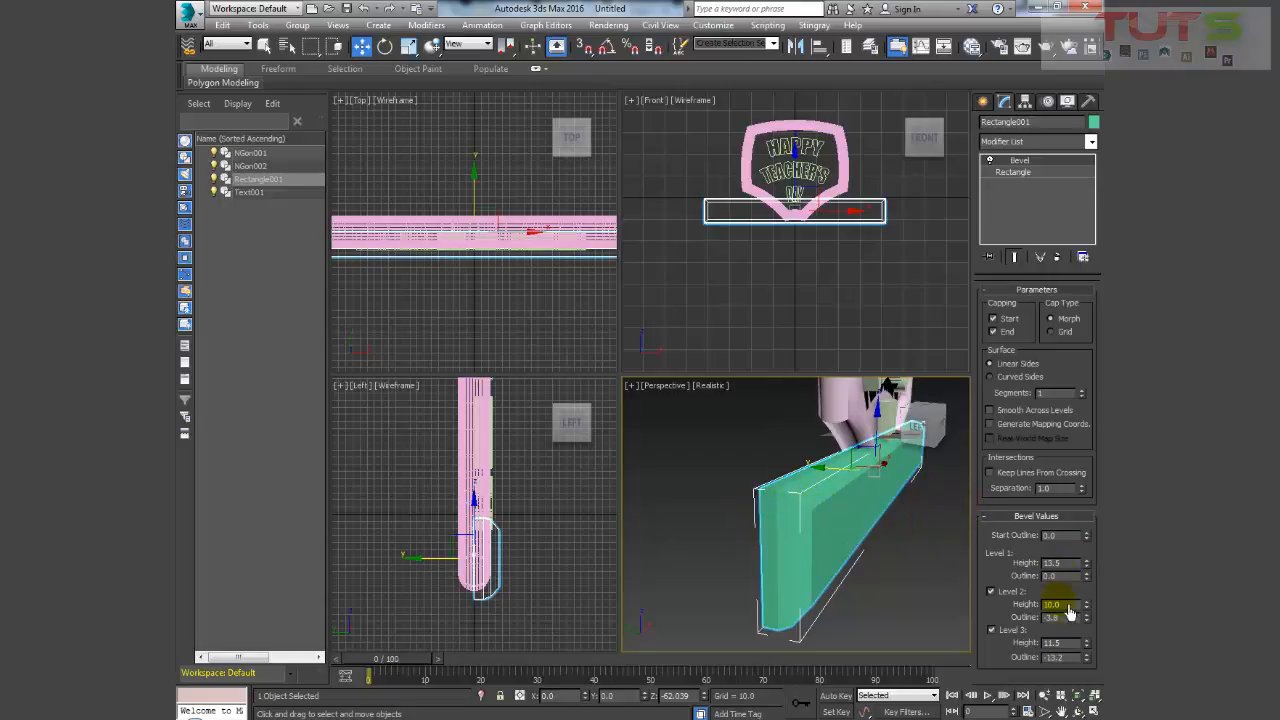
- Disable bevel Levels 2 and 3, and use curved sides with 94 segments and a Level 1 outline of 0.8
left_click(992, 630)
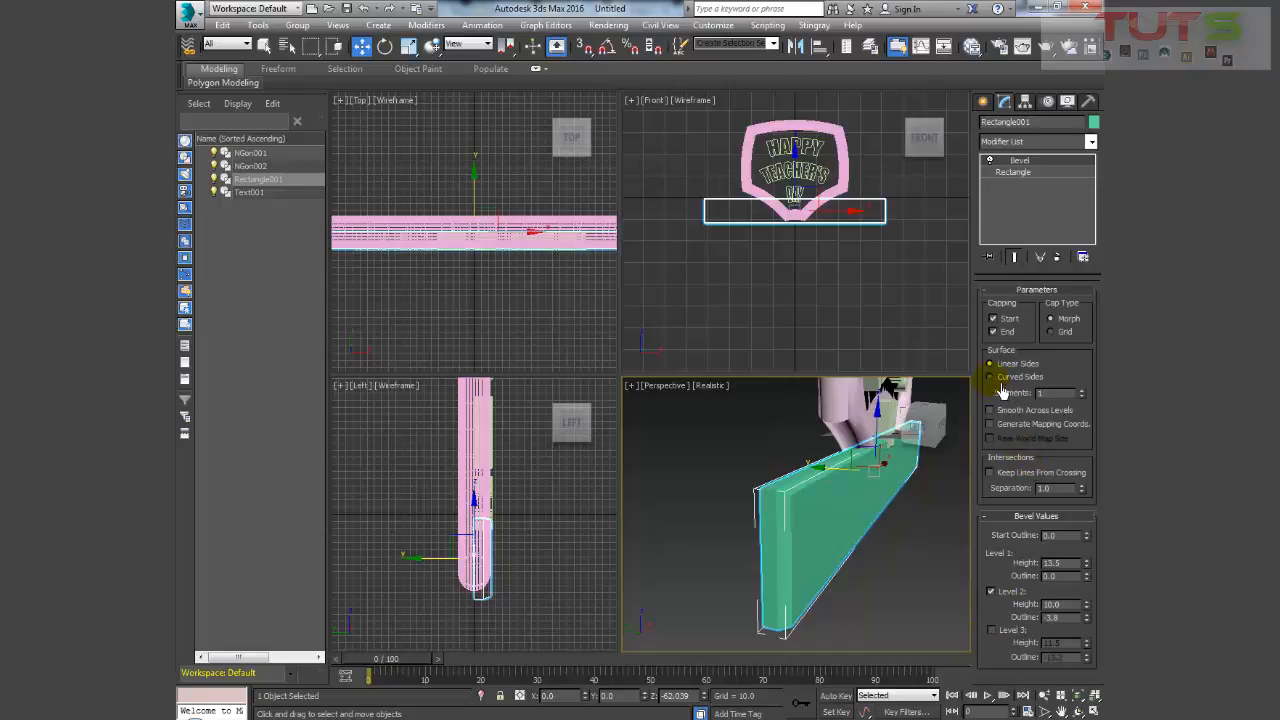
left_click(992, 591)
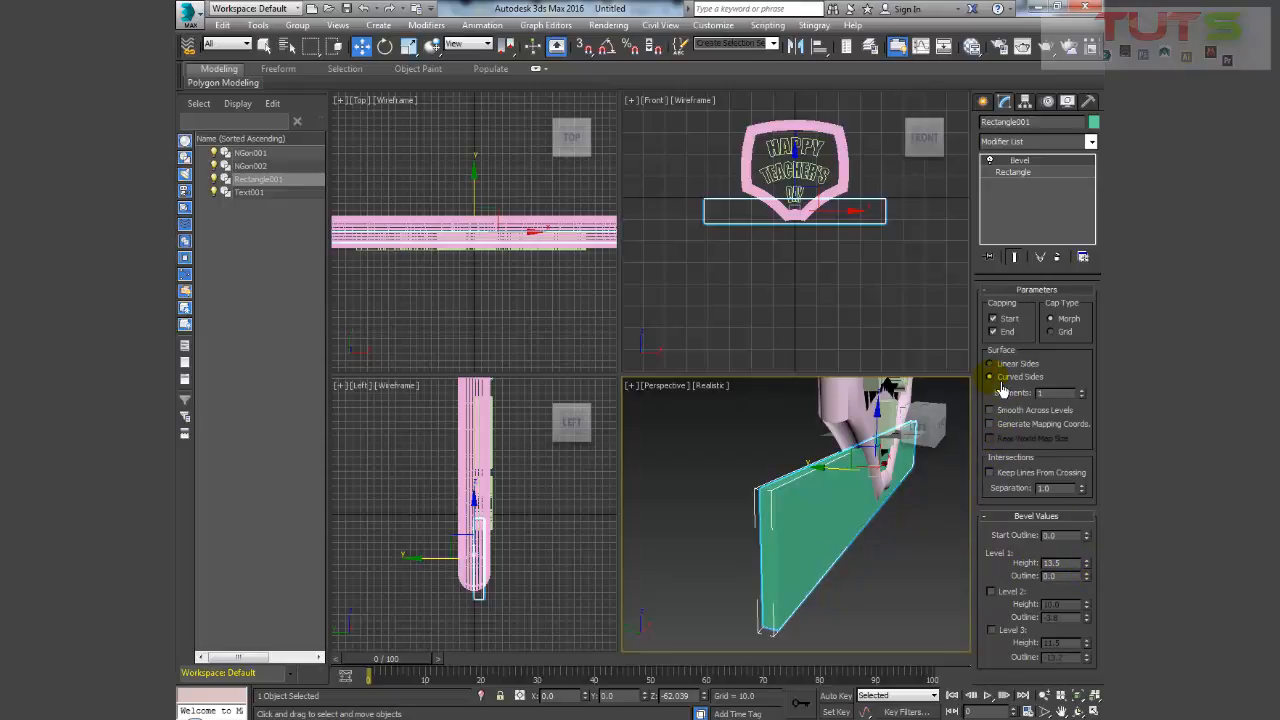
left_click_drag(1089, 399, 1092, 374)
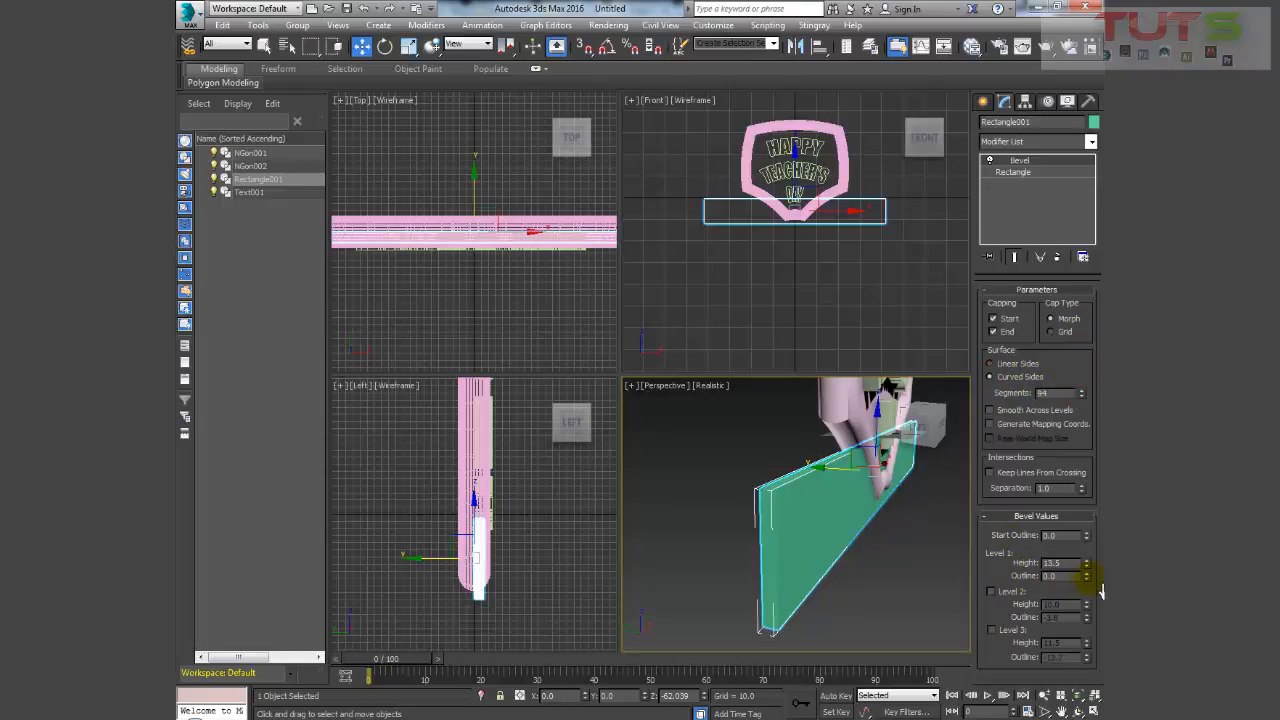
left_click_drag(1098, 591, 1095, 586)
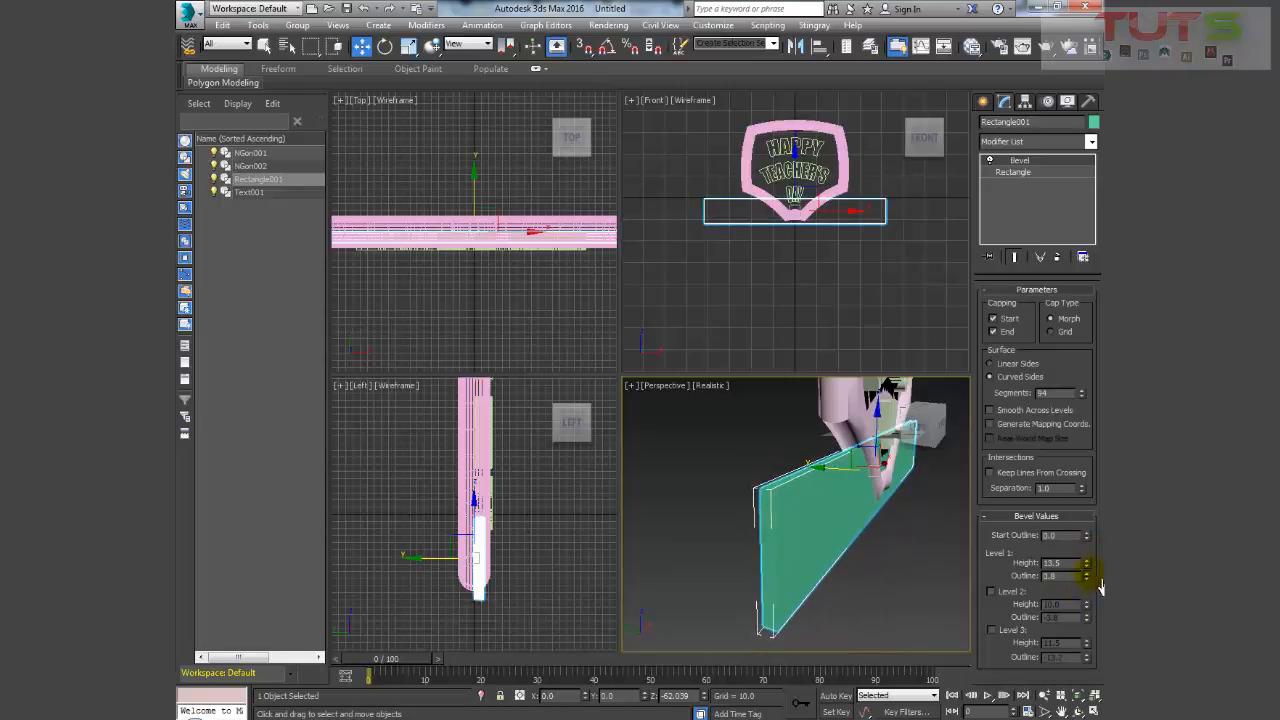
- Re-enable Levels 2 and 3 of the rectangle's bevel and inspect the curved profile from the side
left_click(850, 497)
mouse_move(850, 497)
middle_mouse_down("alt")
mouse_move(869, 480)
mouse_move(829, 503)
middle_mouse_up("alt")
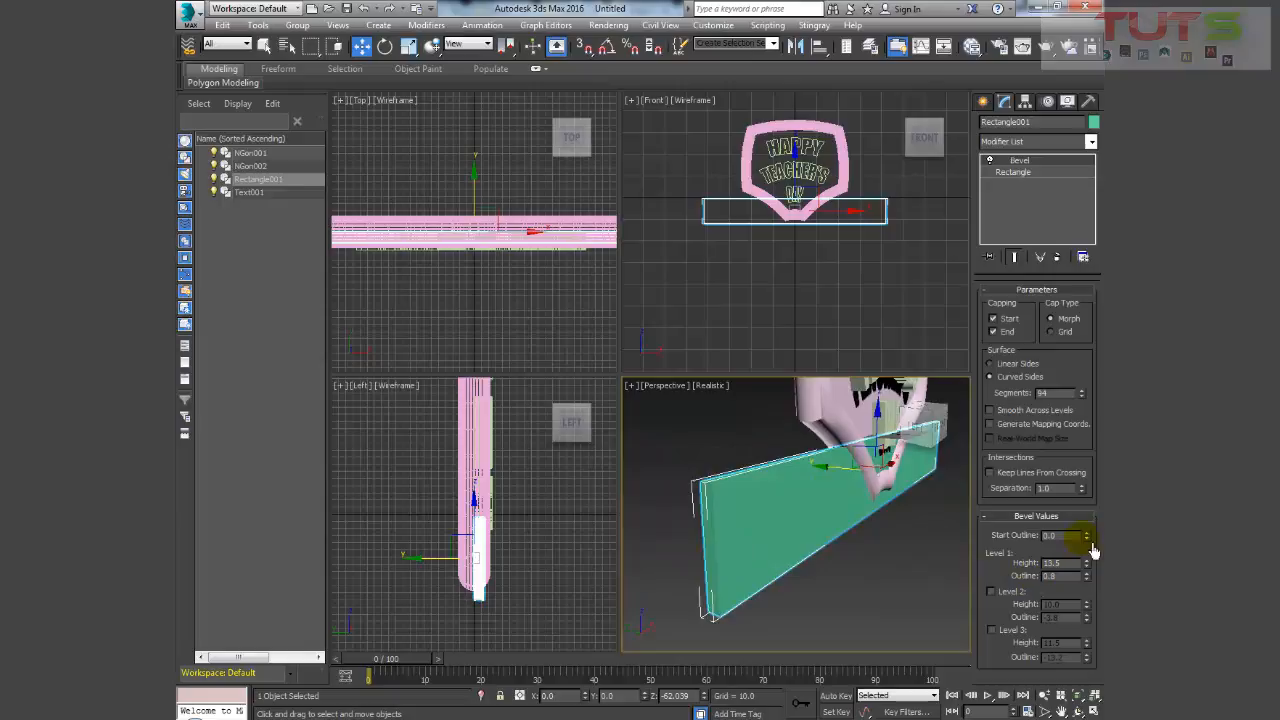
left_click(992, 592)
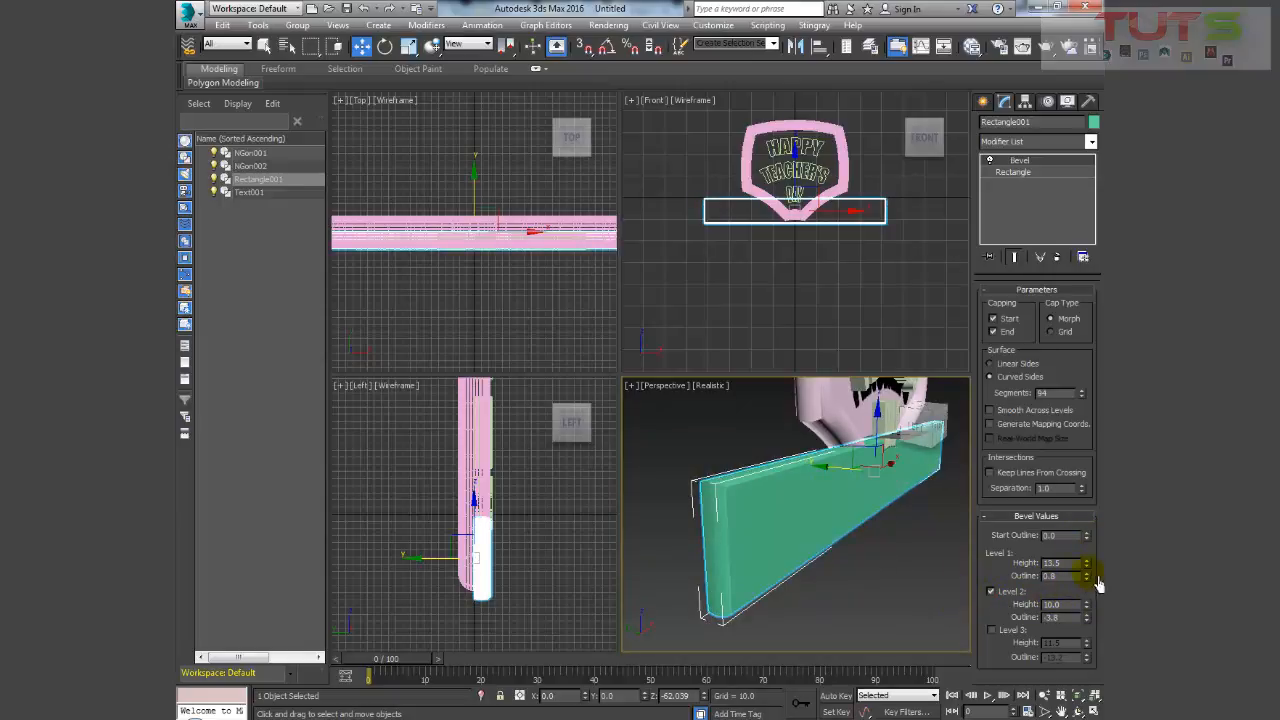
left_click(992, 630)
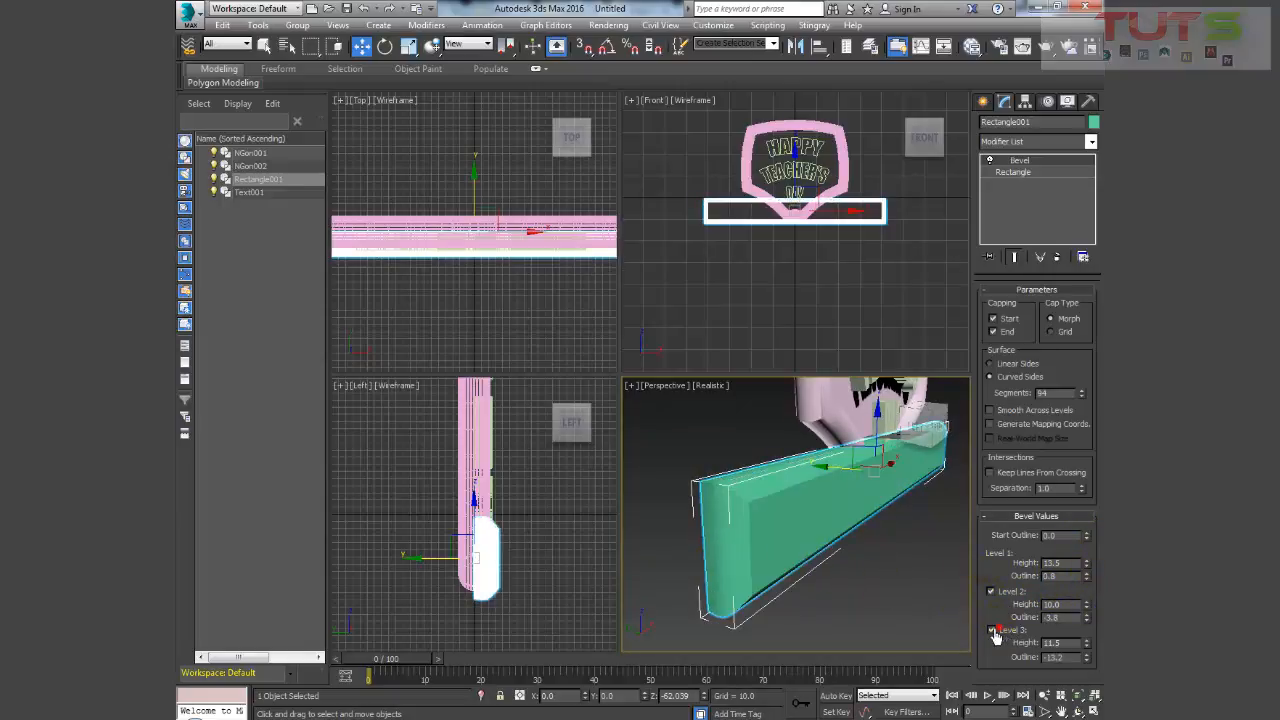
middle_click_drag(731, 491, 790, 495, "alt")
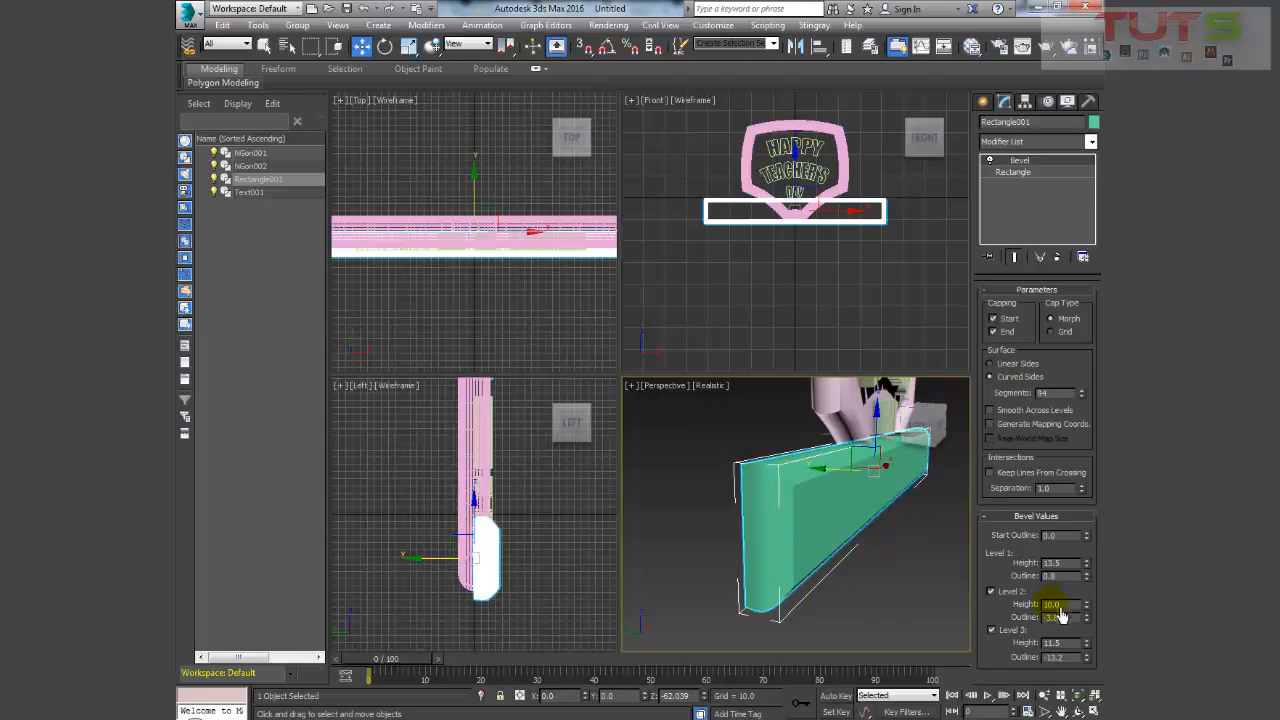
- Set the rectangle's bevel Level 3 outline to -38.8 and its height to -15 to recess the front face
left_click_drag(1086, 657, 1090, 718)
left_click_drag(194, 90, 194, 50)
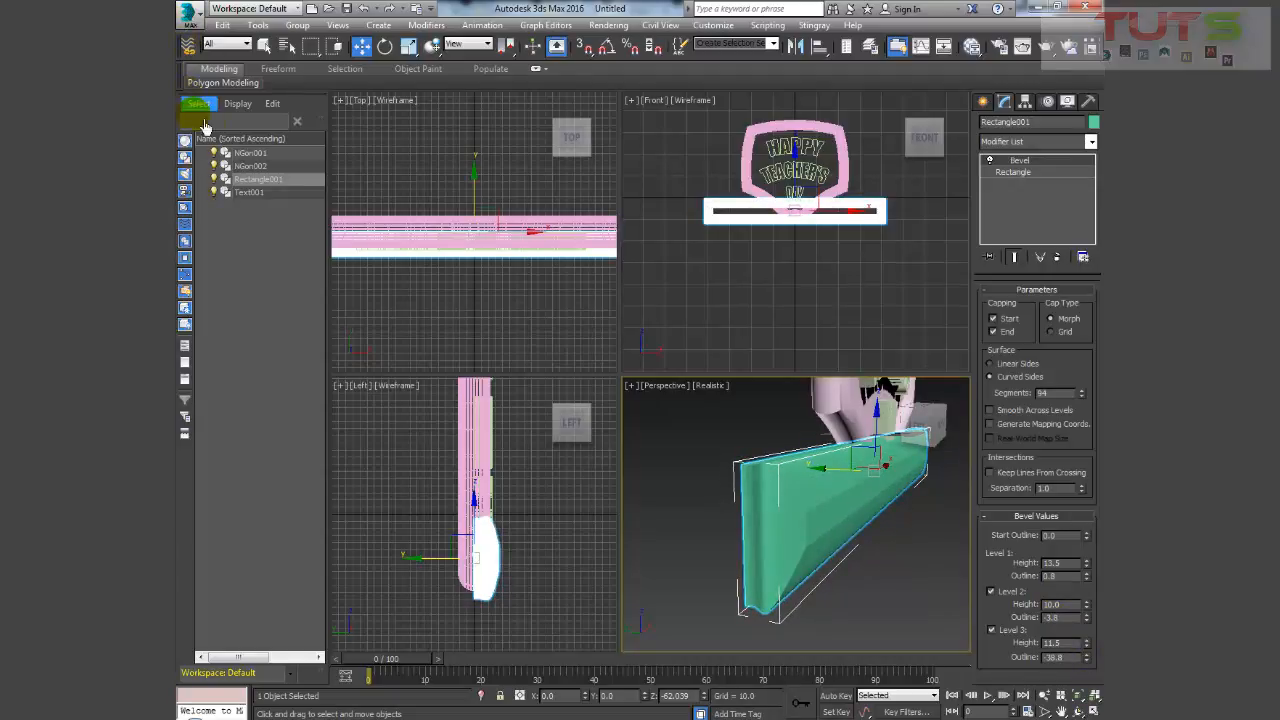
left_click_drag(1088, 643, 1092, 596)
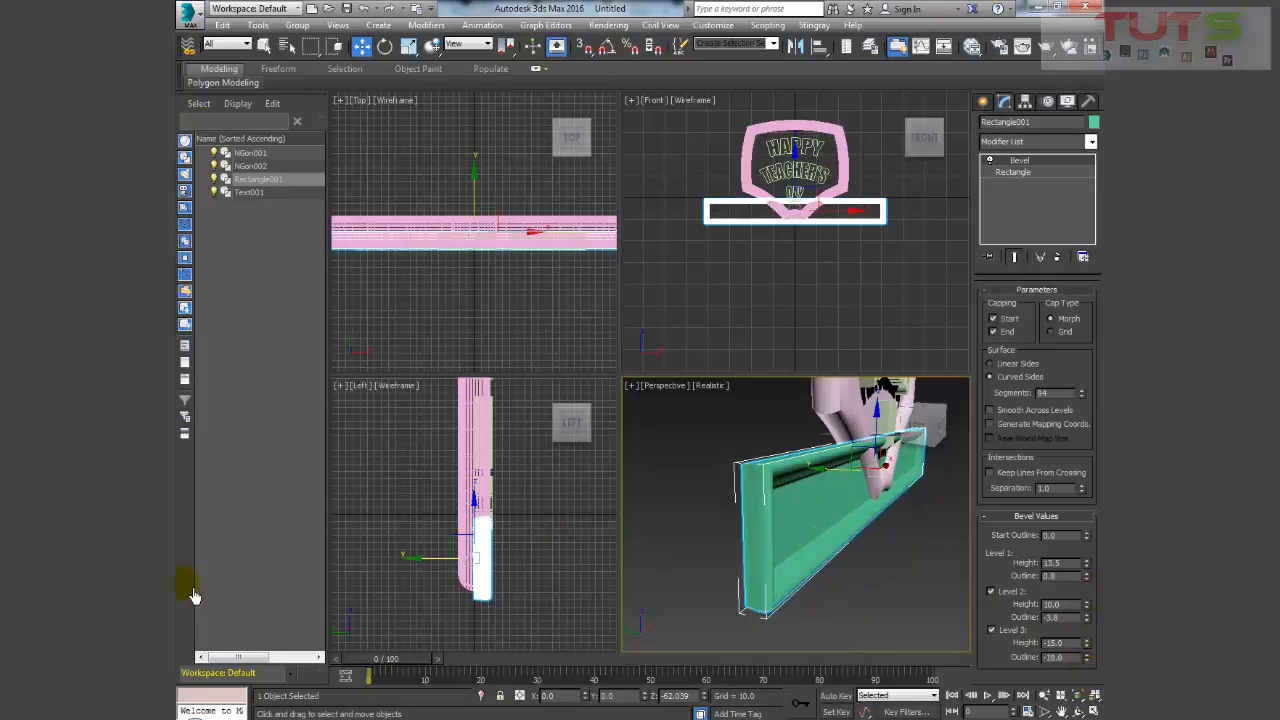
- Set the rectangle's bevel Level 3 outline to -16, and disable bevel Levels 2 and 3
left_click_drag(195, 595, 1096, 582)
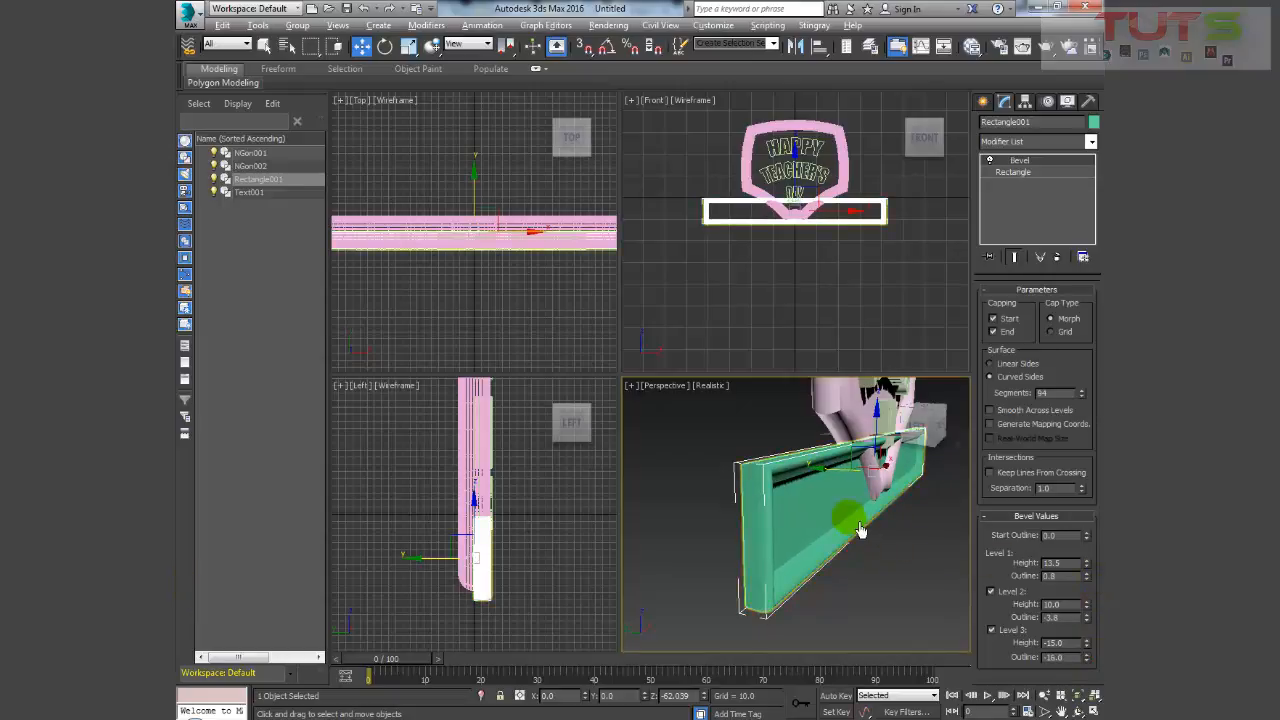
mouse_move(860, 530)
middle_mouse_down("alt")
mouse_move(791, 523)
mouse_move(800, 600)
mouse_move(816, 527)
mouse_move(857, 534)
mouse_move(845, 540)
middle_mouse_up("alt")
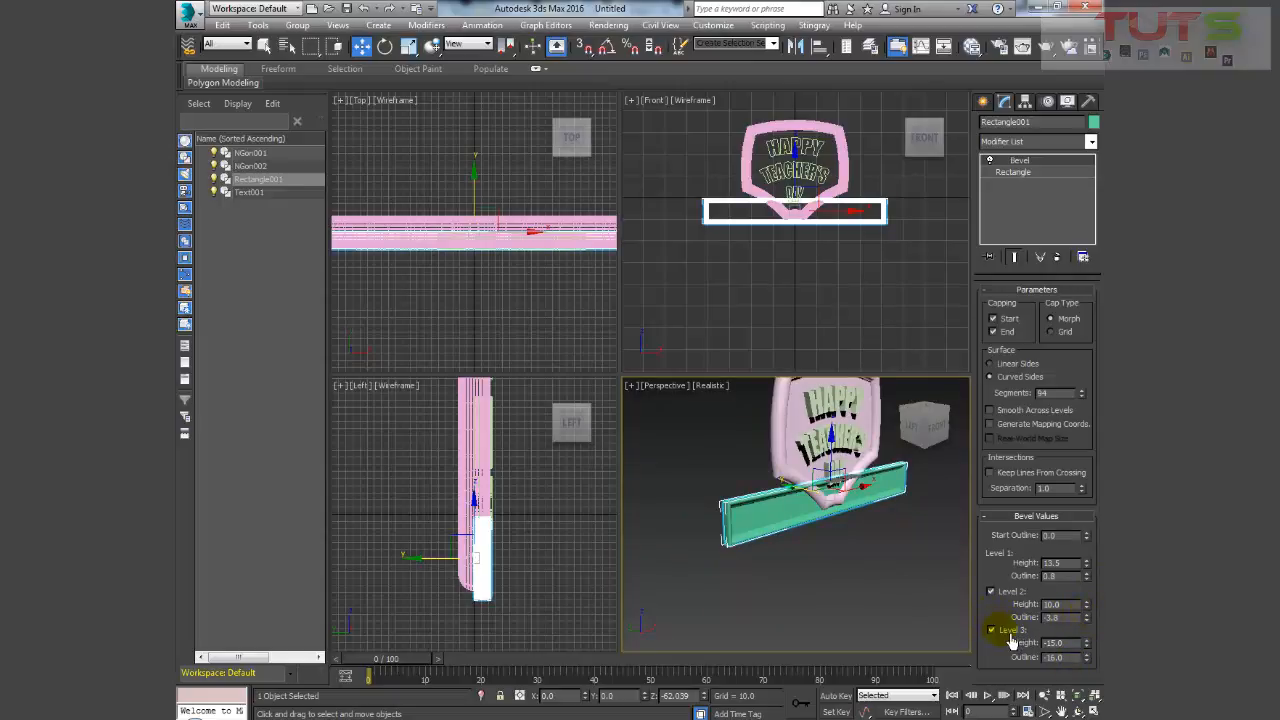
left_click(1004, 633)
left_click(1002, 594)
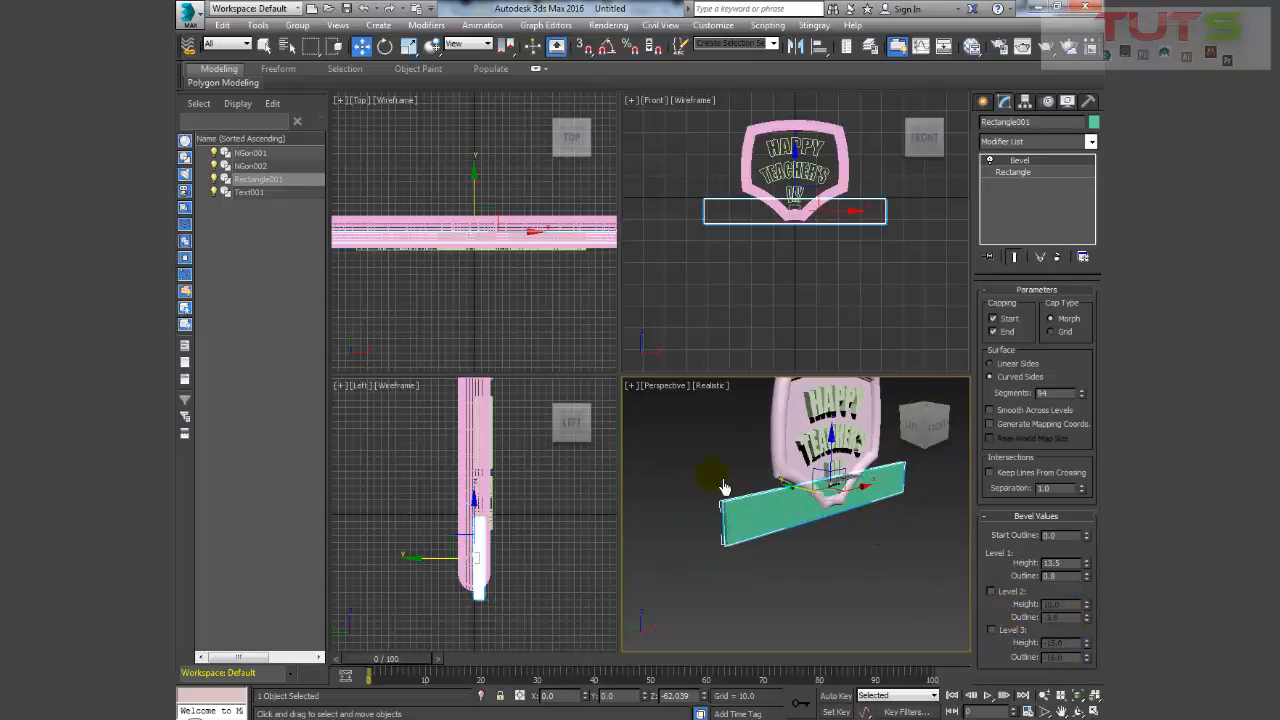
middle_click_drag(724, 487, 686, 490, "alt")
left_click(1034, 180)
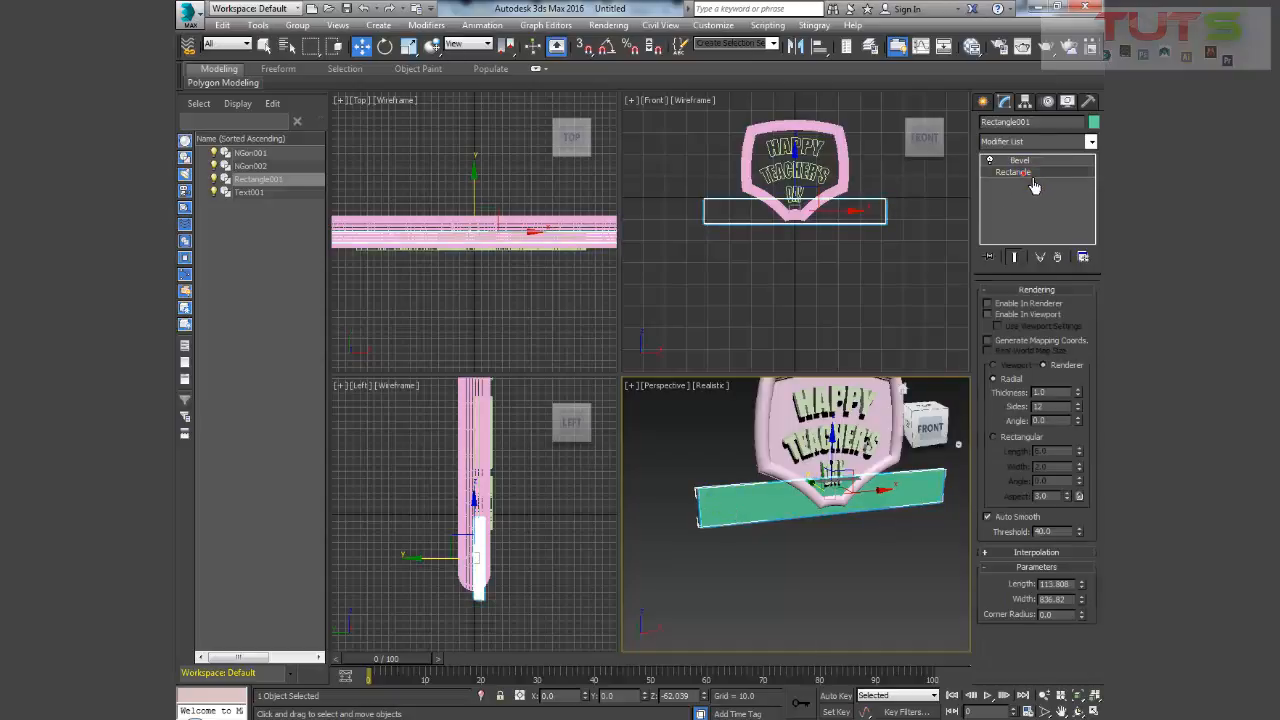
right_click(785, 515)
mouse_move(830, 650)
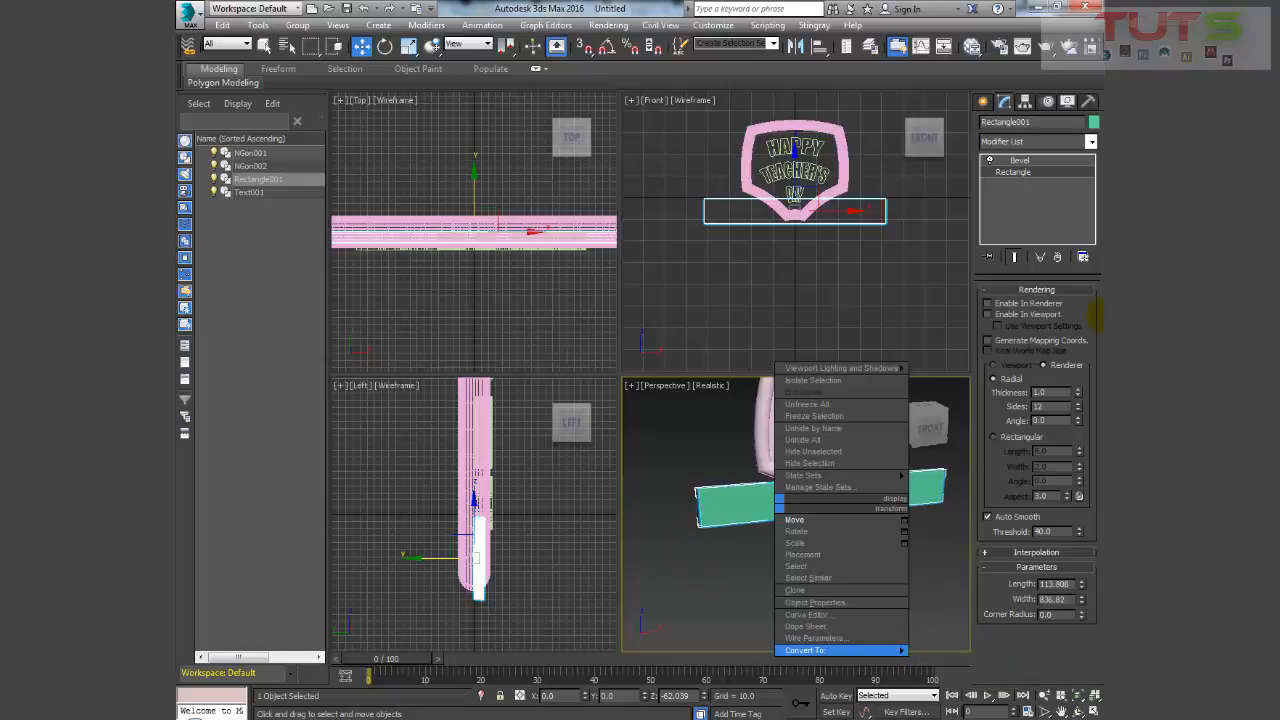
left_click(1034, 171)
left_click(1019, 160)
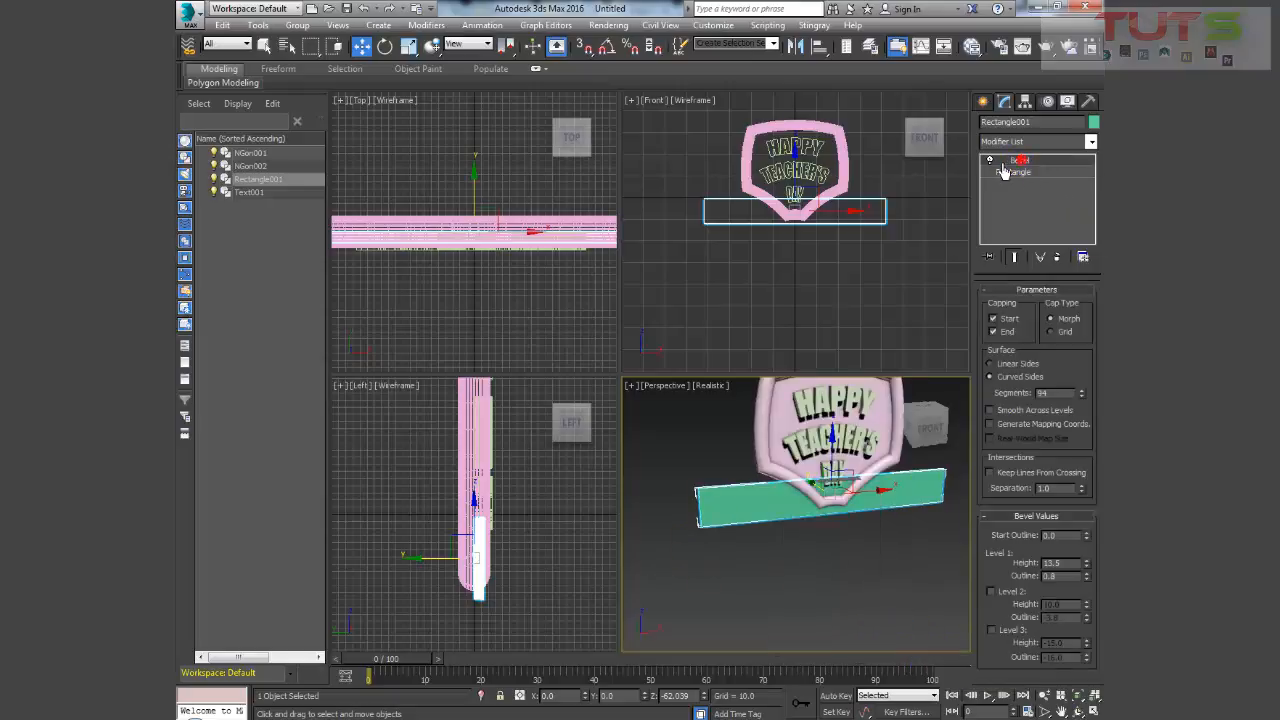
- Turn off the rectangle's Bevel modifier and convert the base rectangle to an editable spline
left_click(989, 160)
left_click(1013, 172)
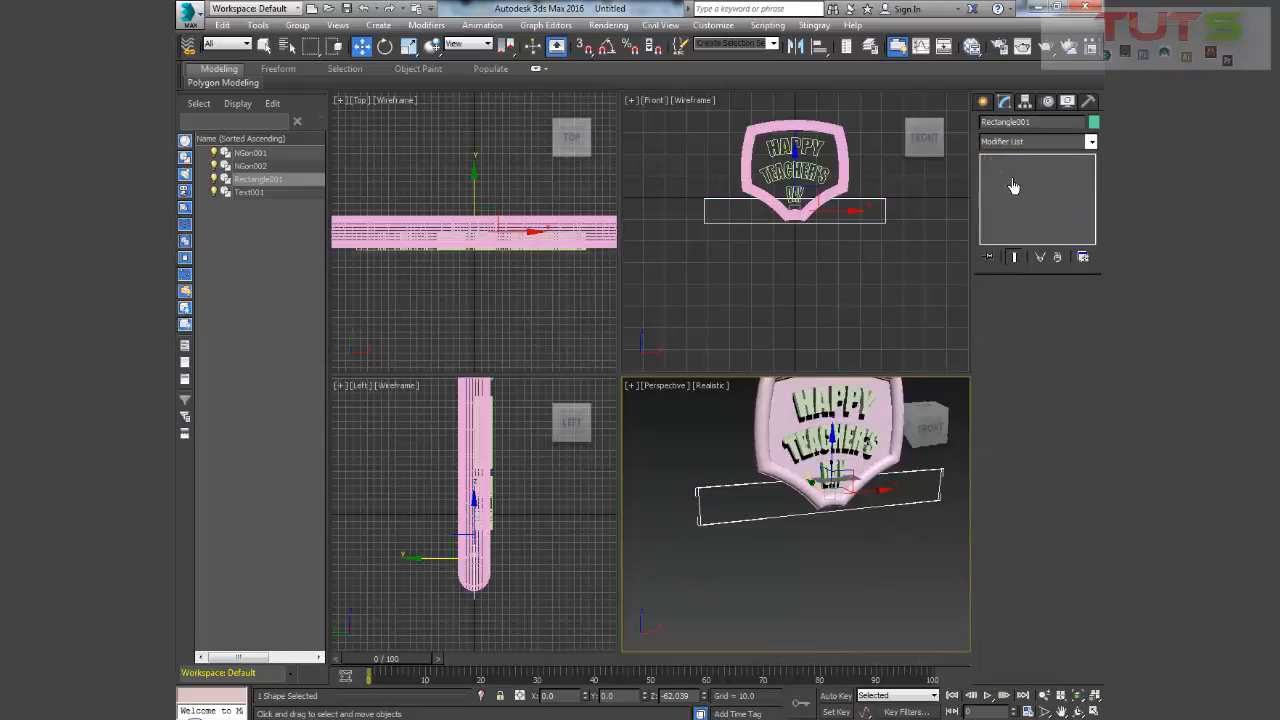
right_click(776, 517)
mouse_move(857, 655)
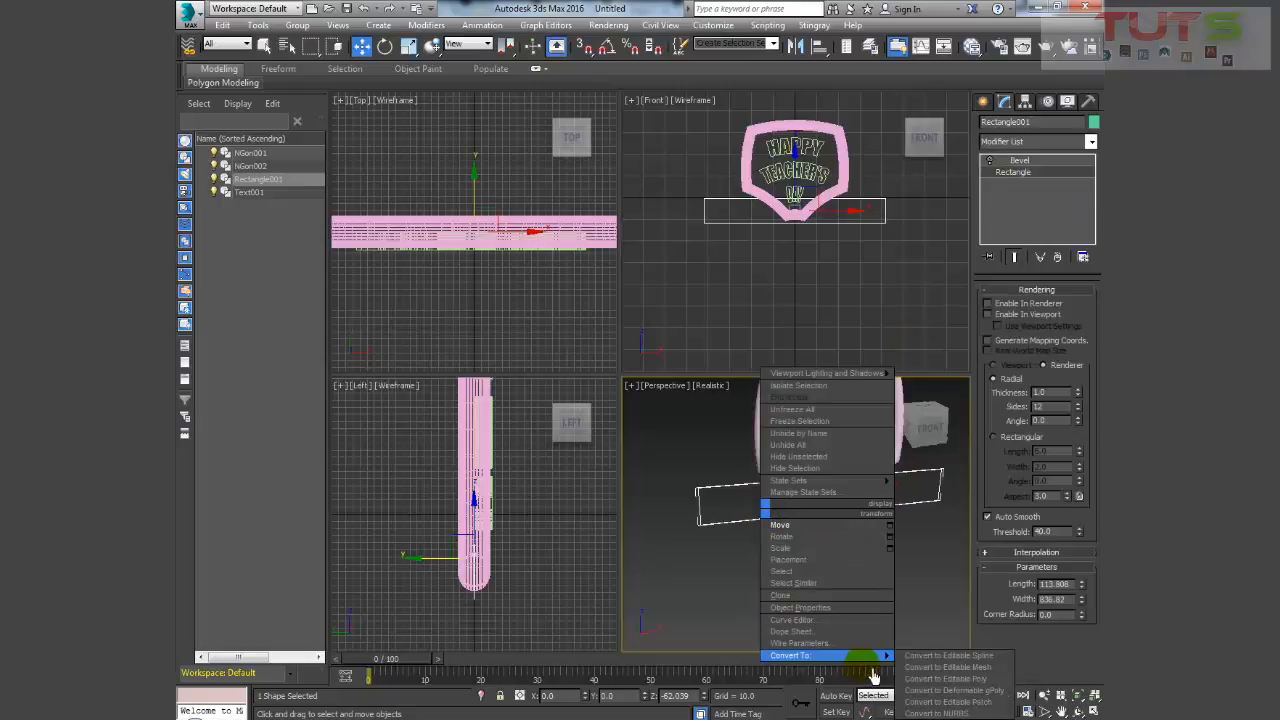
left_click(945, 655)
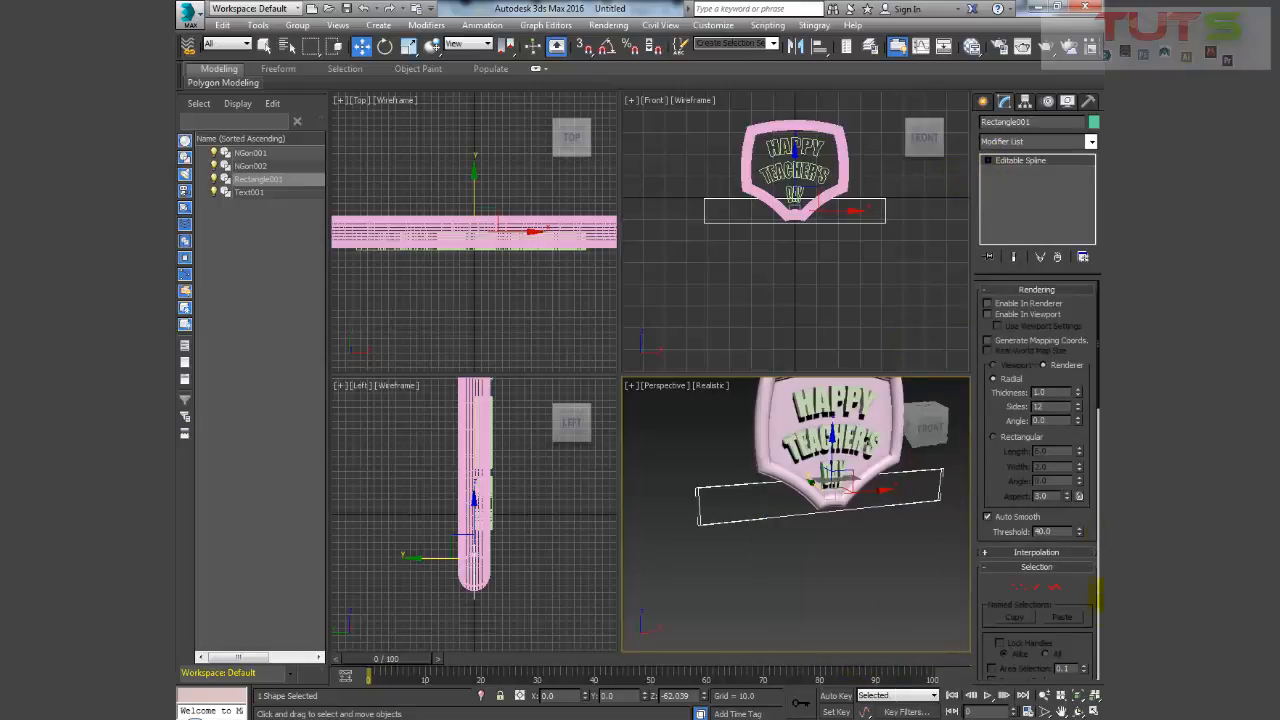
- Refine the banner spline at vertex level, adding a vertex at the middle of each short end
left_click(1019, 589)
left_click(705, 516)
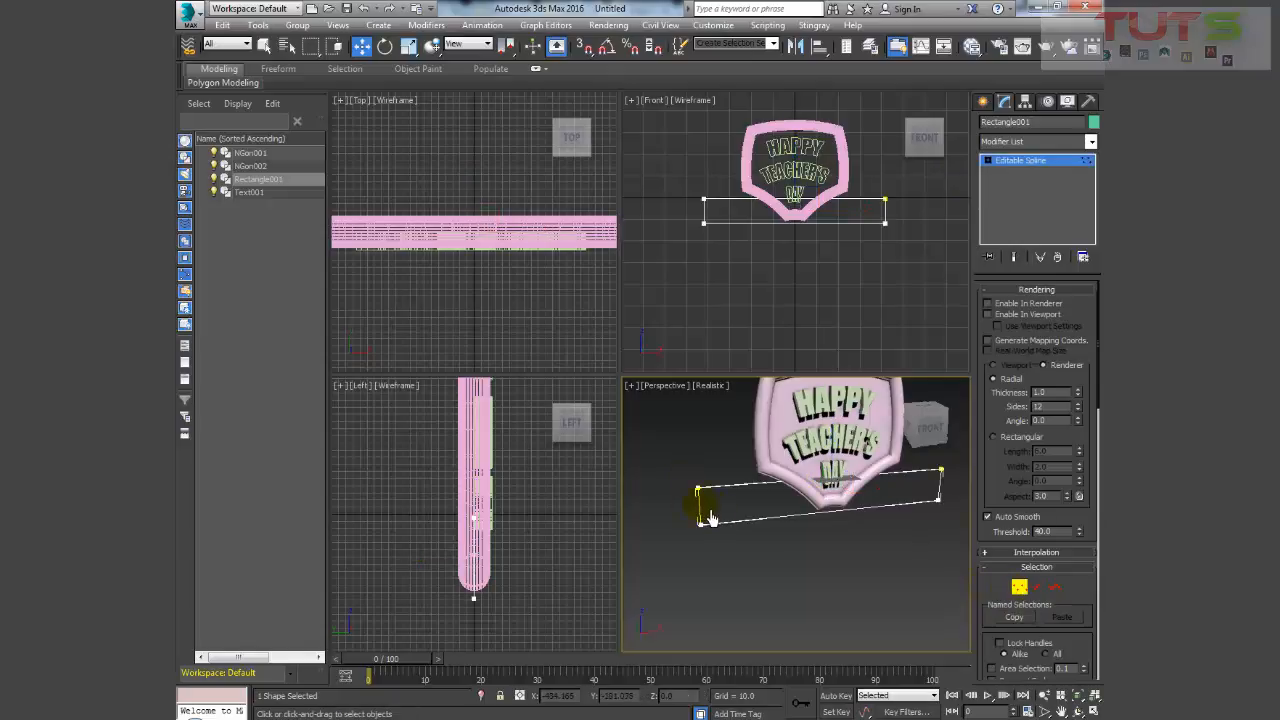
right_click(707, 518)
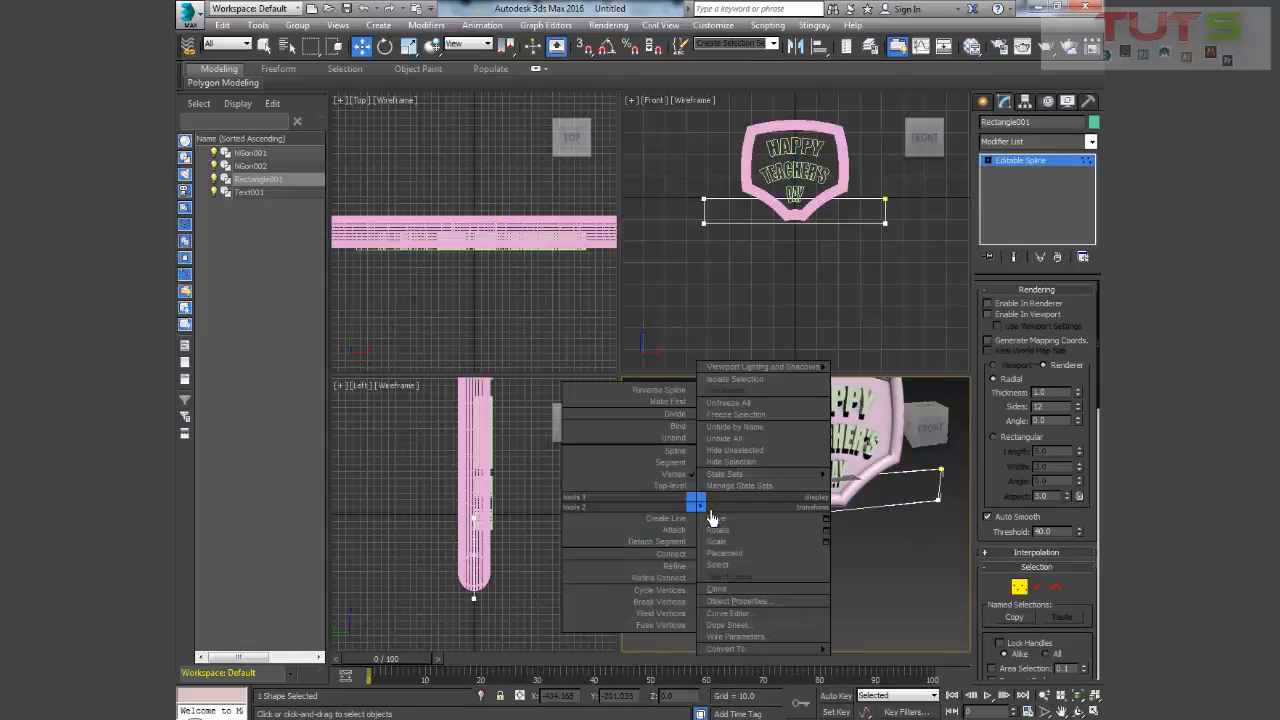
left_click(674, 567)
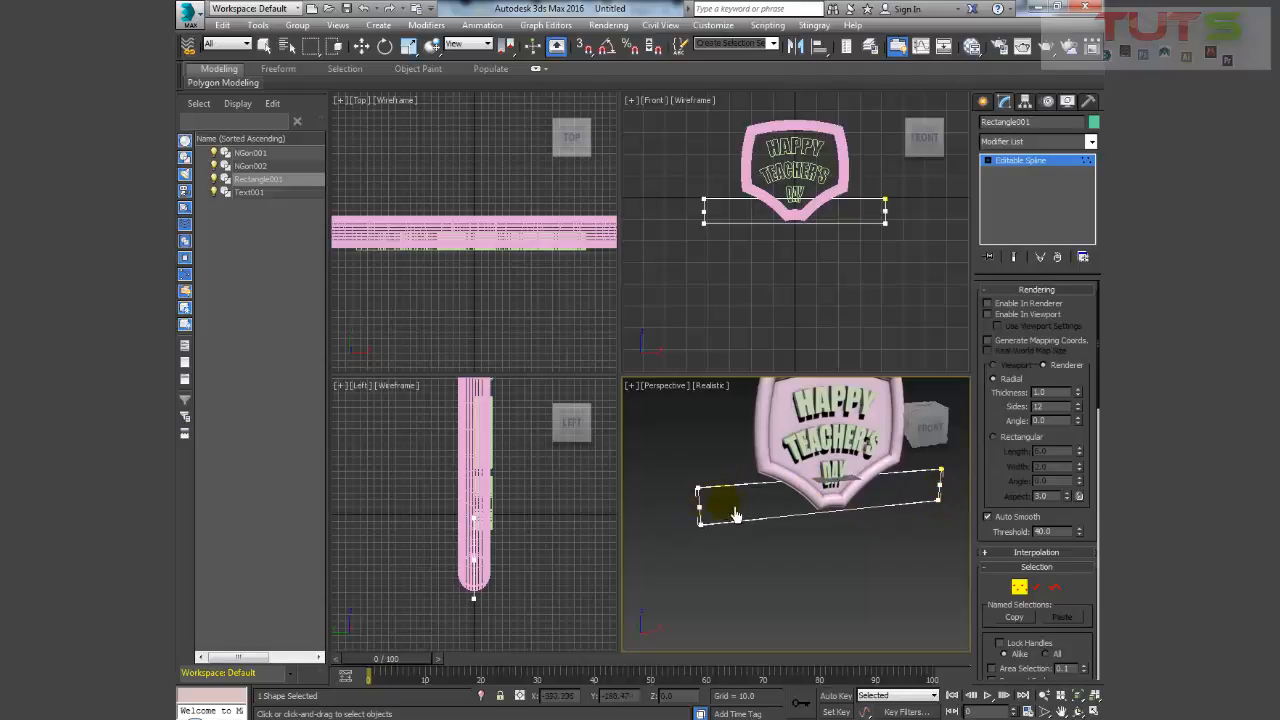
- Move the middle vertex of the banner's left end inward along X by about 54 units in the front view to form a notch
left_click(704, 509)
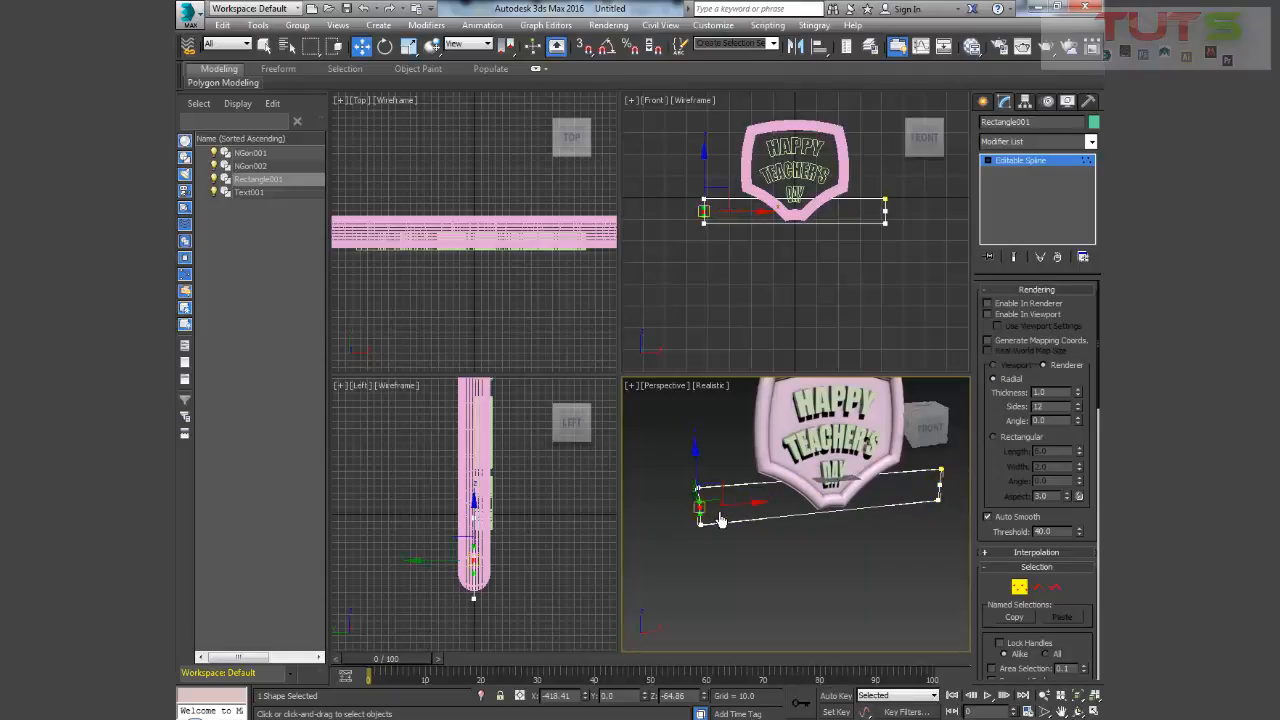
right_click(741, 226)
middle_click_drag(743, 229, 752, 269)
scroll(752, 269, "up", 4)
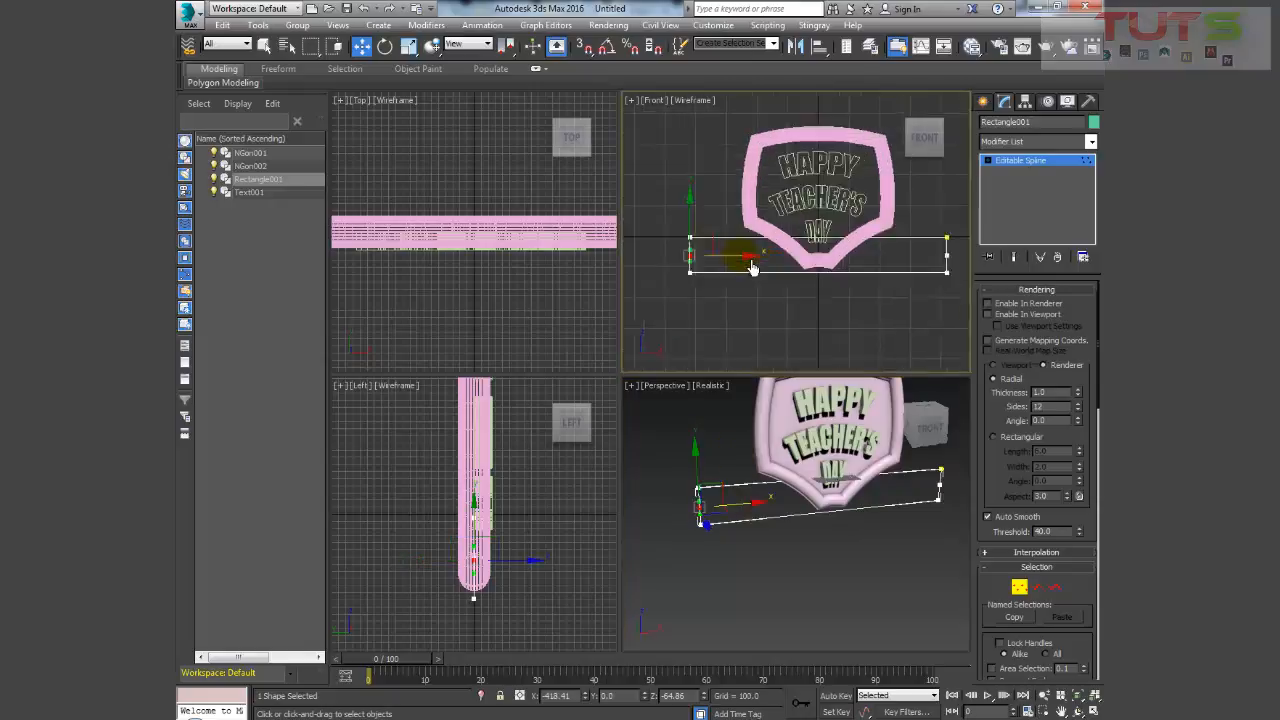
middle_click_drag(790, 307, 757, 301)
scroll(760, 312, "down", 1)
scroll(761, 321, "down", 1)
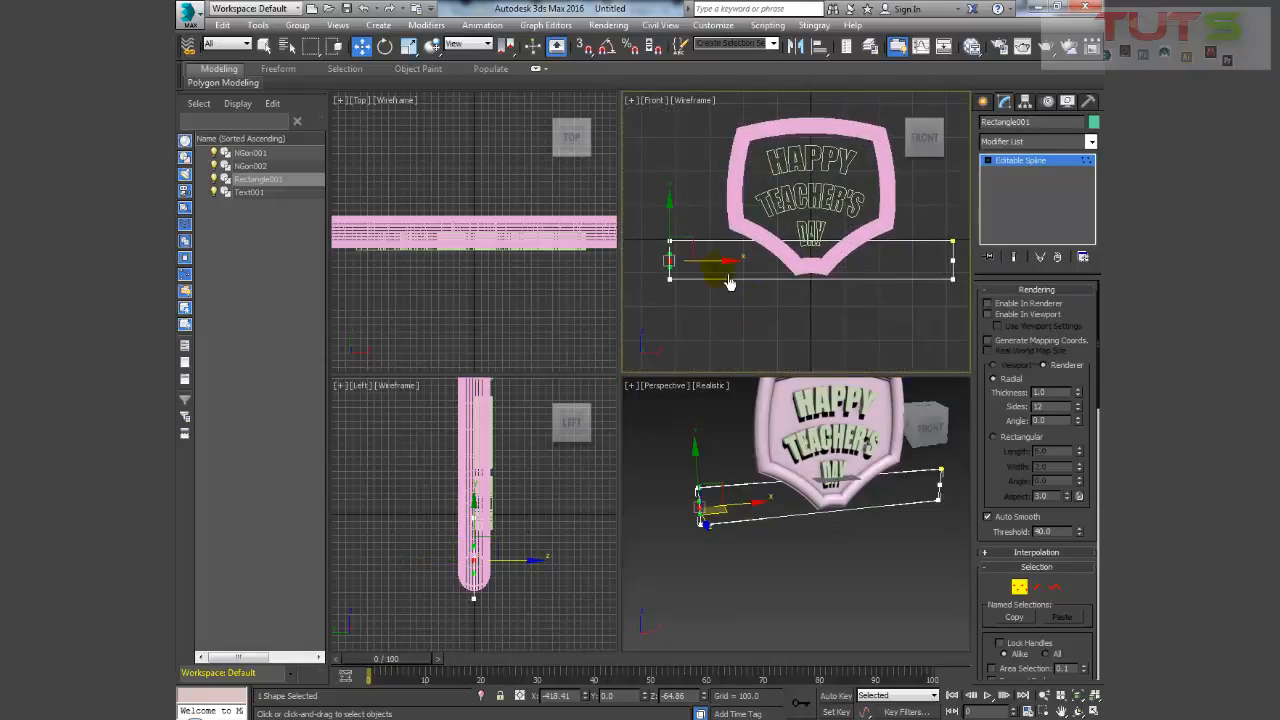
left_click_drag(718, 274, 736, 272)
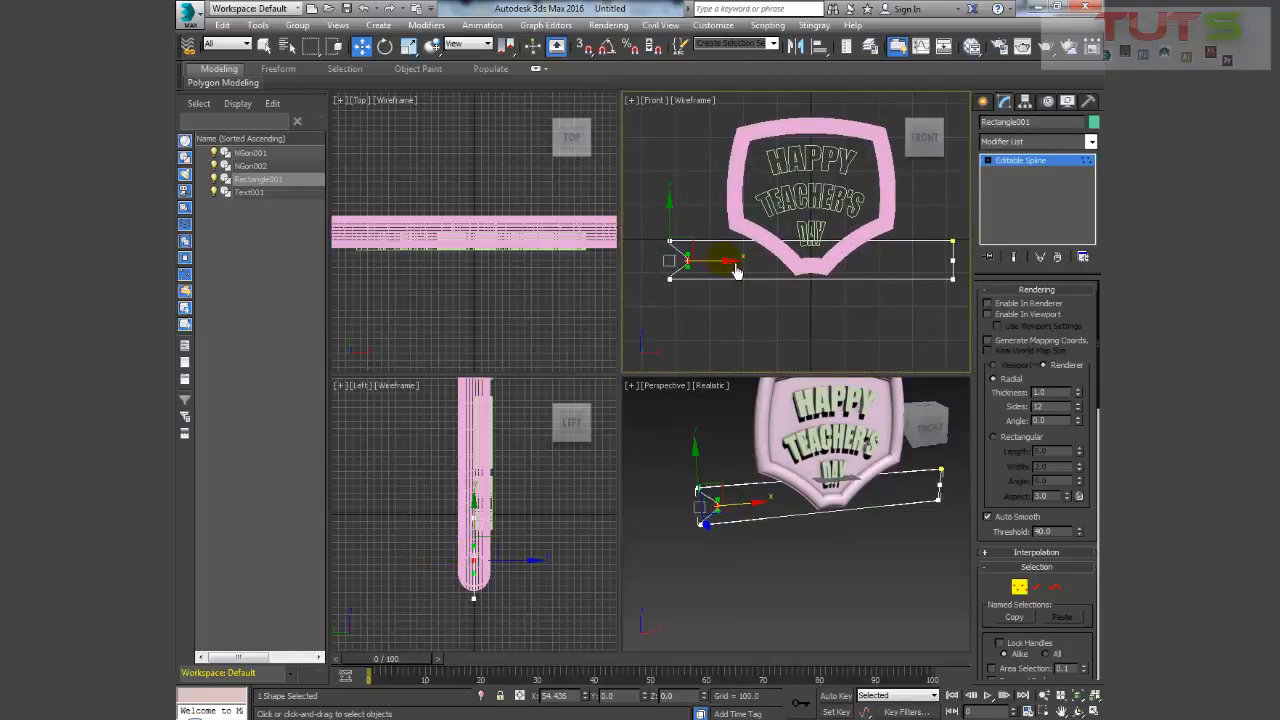
- Move the middle vertex of the banner's right end inward to about X 364 for a matching notch, and leave vertex editing
left_click(950, 263)
left_click(958, 266)
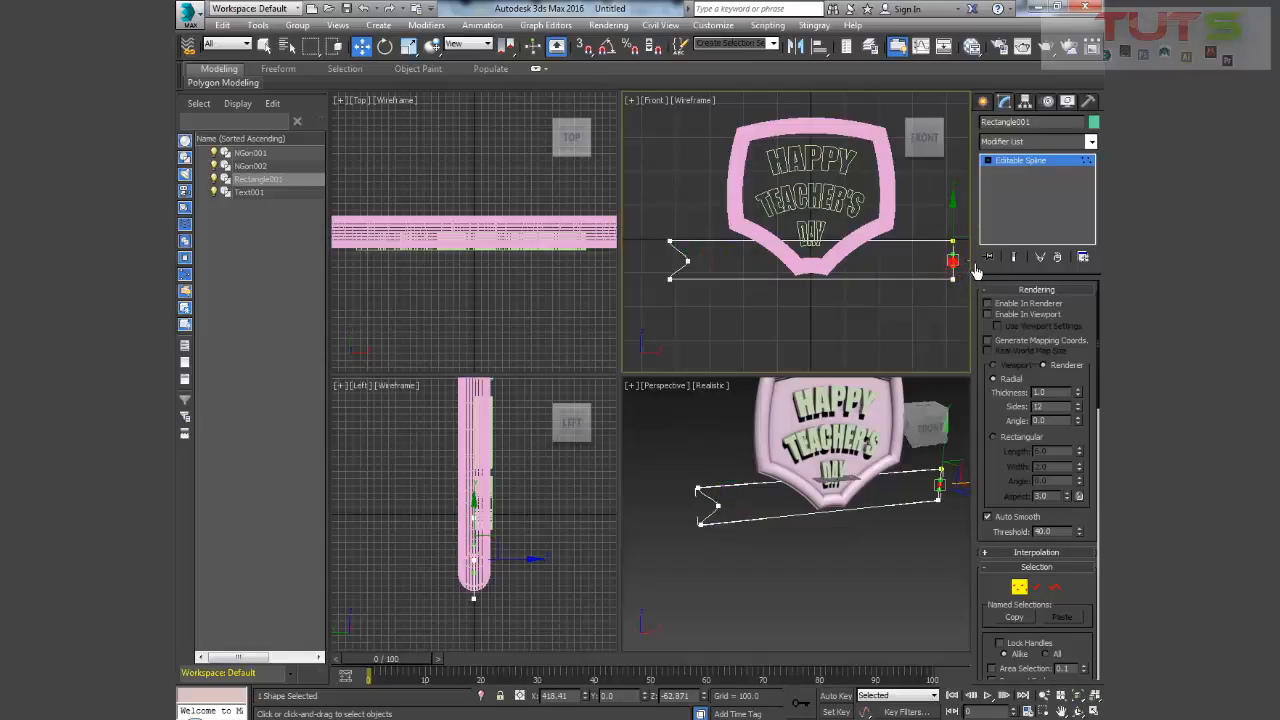
left_click(957, 272)
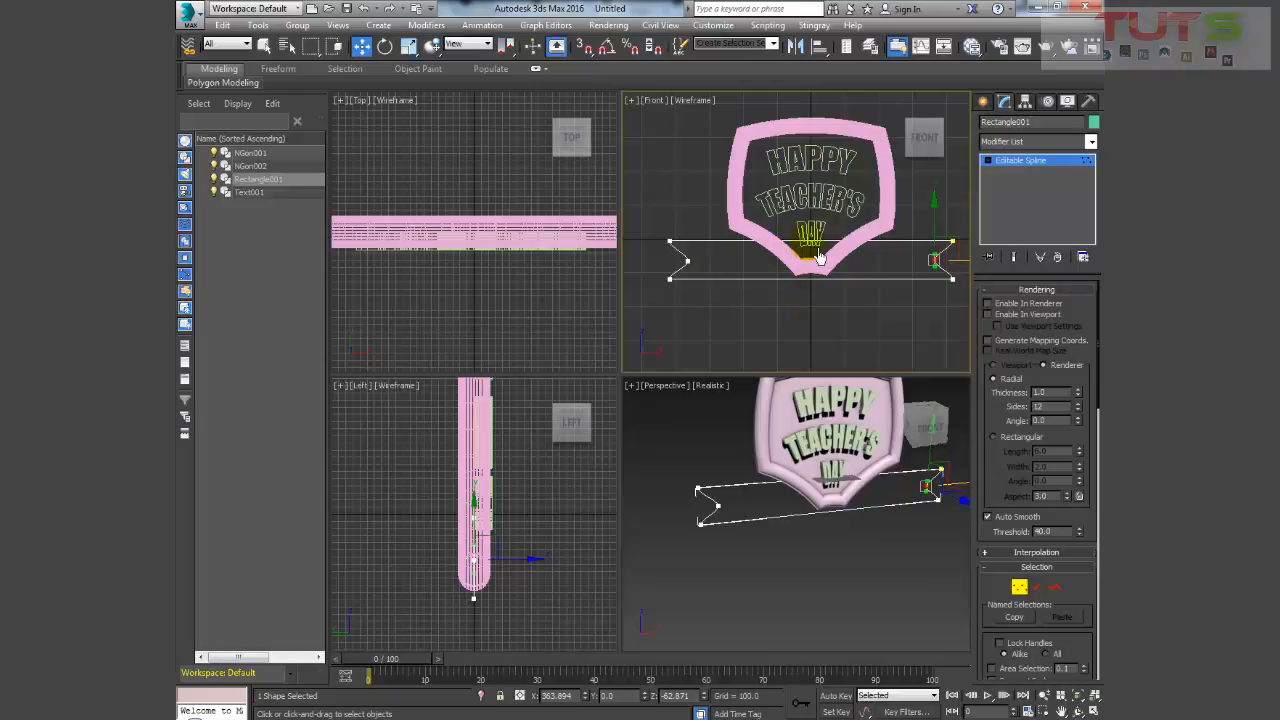
left_click(1012, 166)
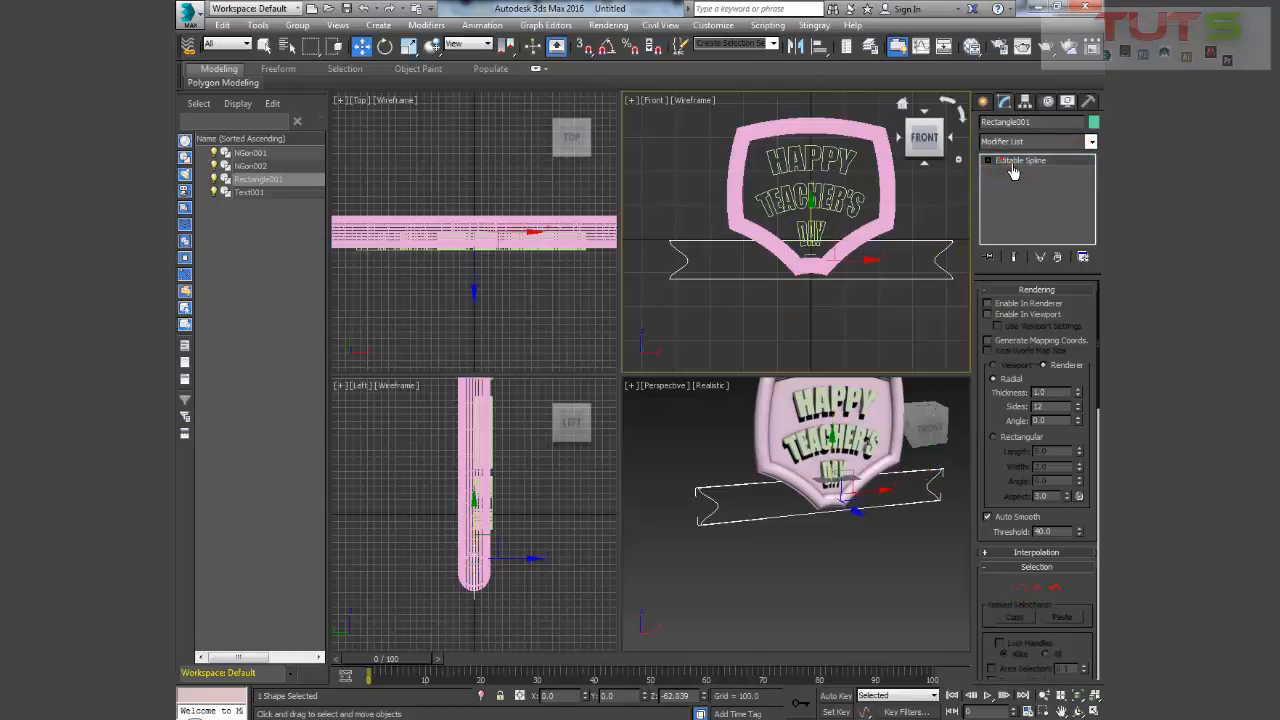
- Extrude the notched banner outline by 5.5
left_click(1092, 143)
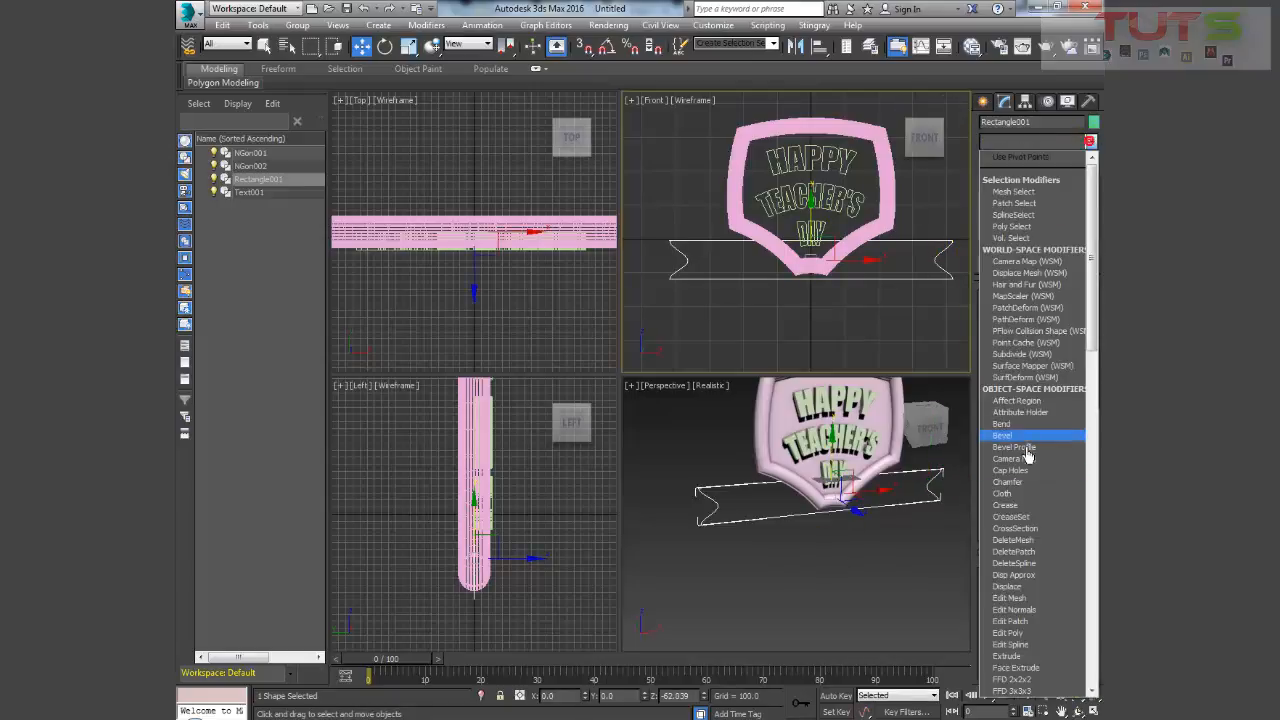
left_click(1008, 656)
middle_click_drag(877, 485, 844, 488, "alt")
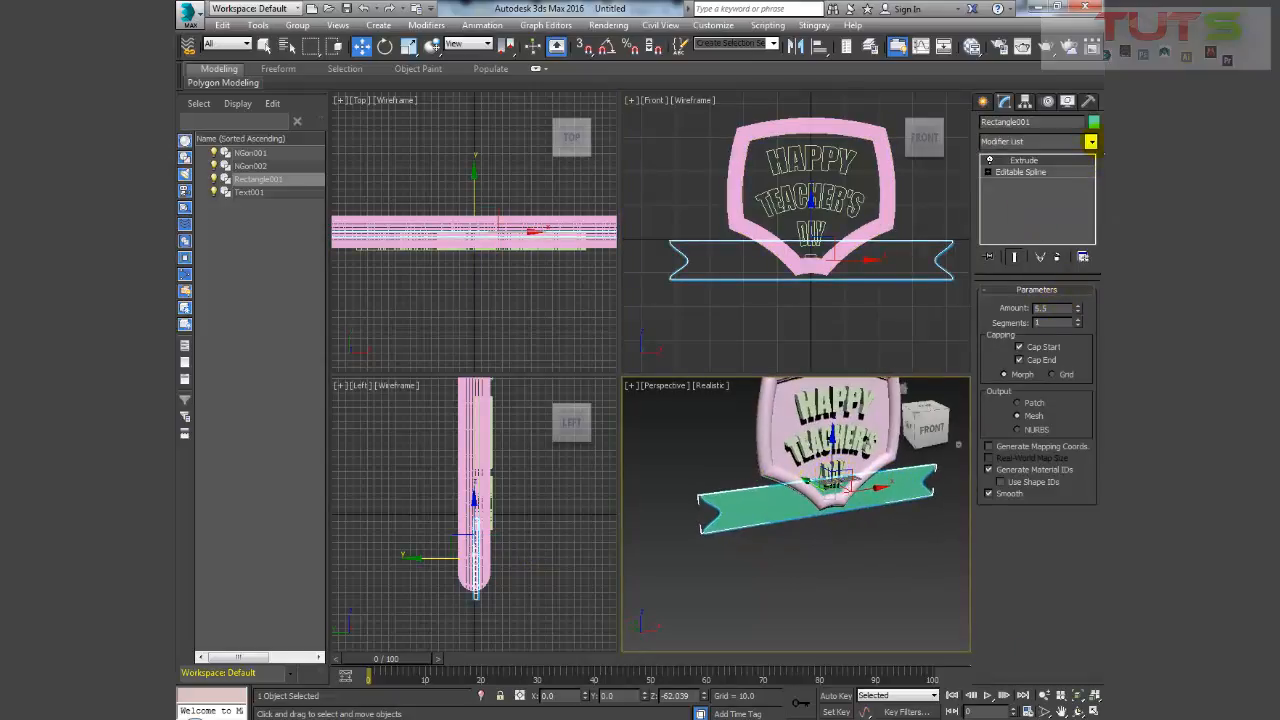
- Add a Bend modifier to the banner with angle 23.5, direction 90 and the bend axis on X
left_click(1091, 141)
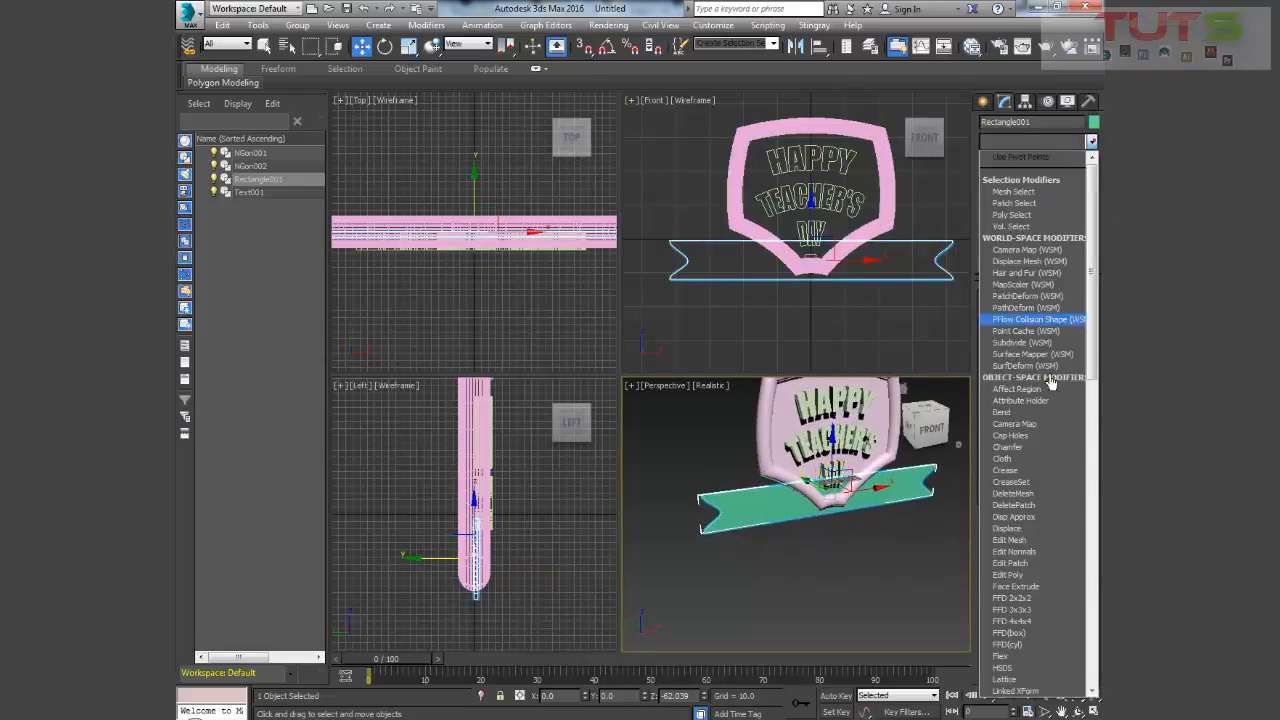
left_click(1002, 412)
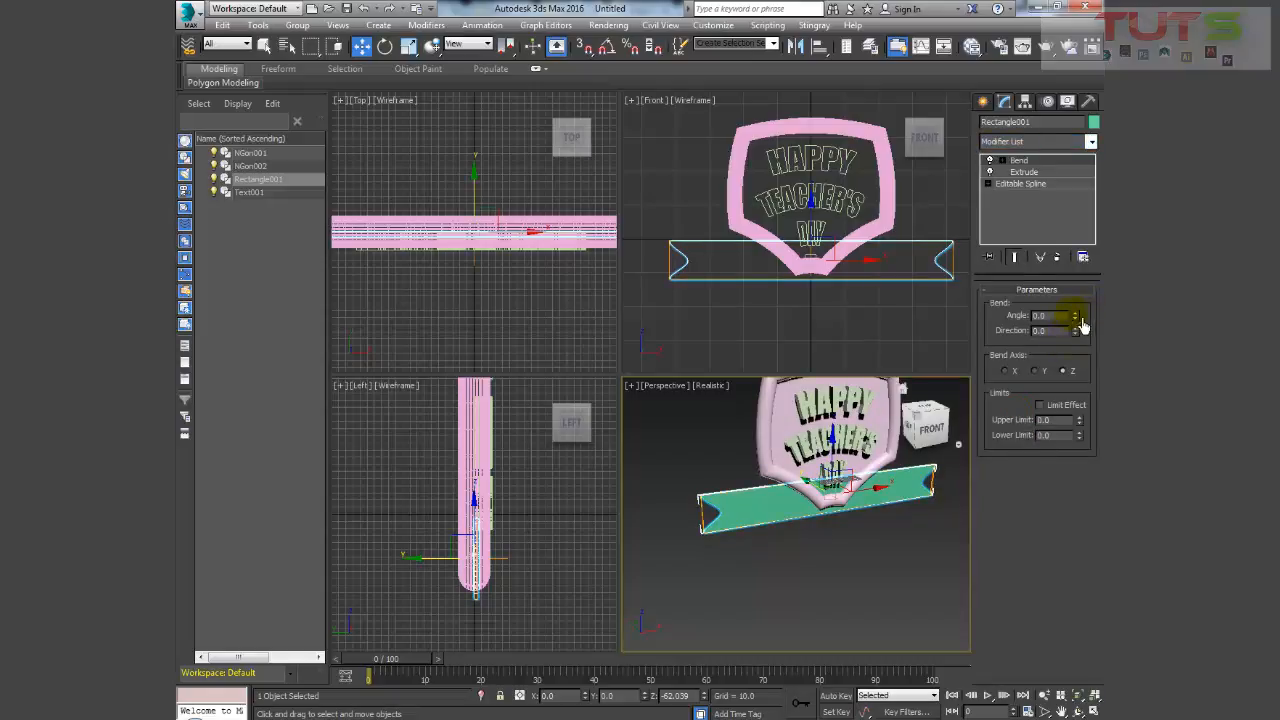
left_click_drag(1082, 325, 1086, 278)
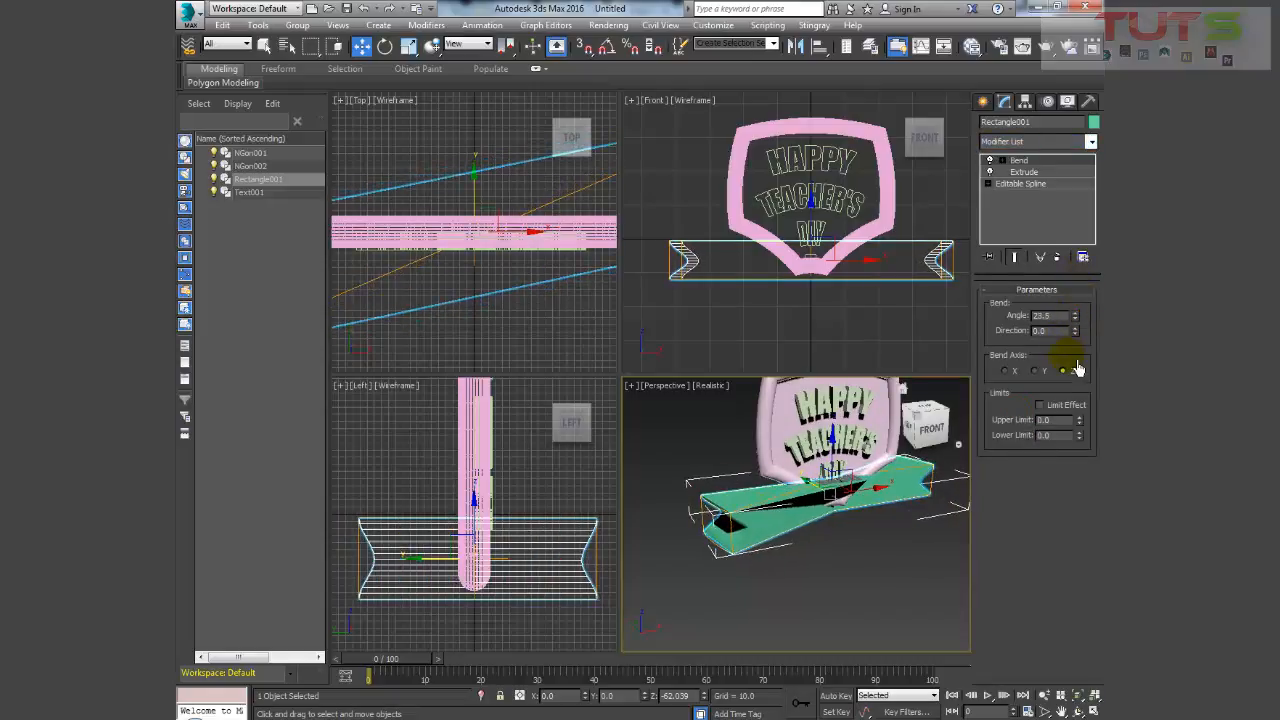
left_click_drag(1088, 342, 1090, 212)
left_click(1005, 371)
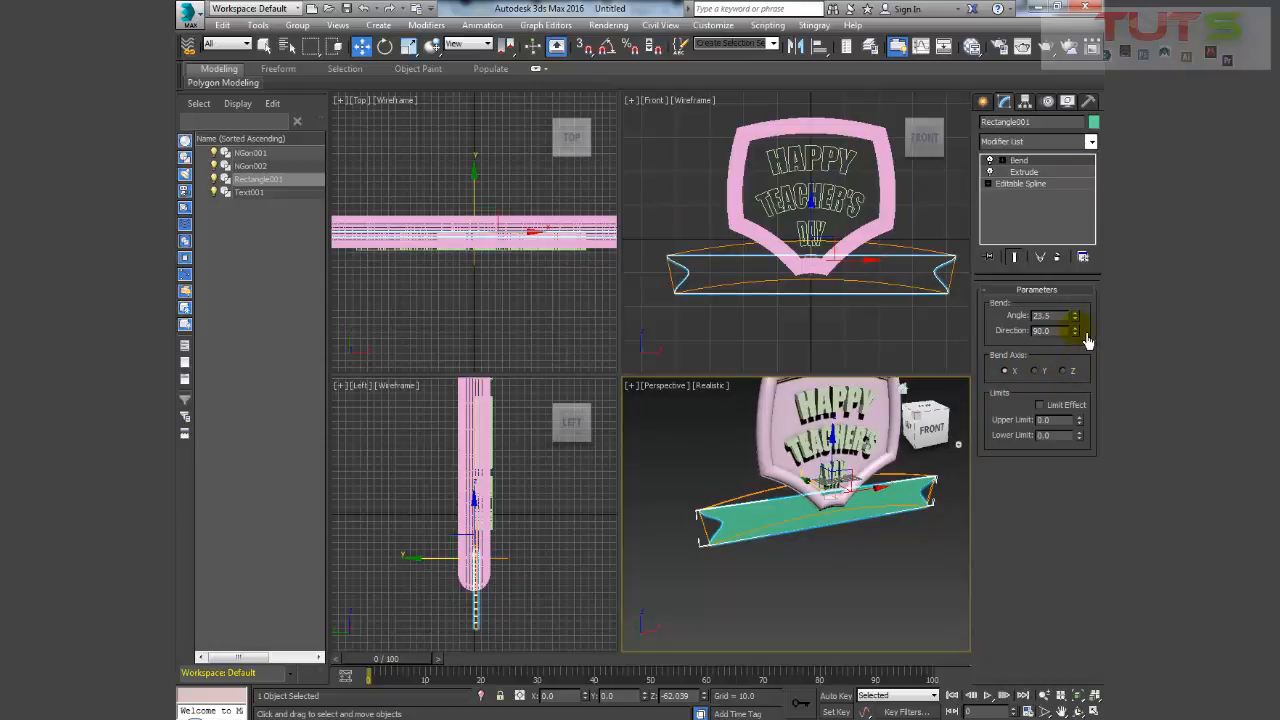
- Set the banner's bend angle to 61 and its direction to -90
left_click_drag(1087, 326, 1083, 263)
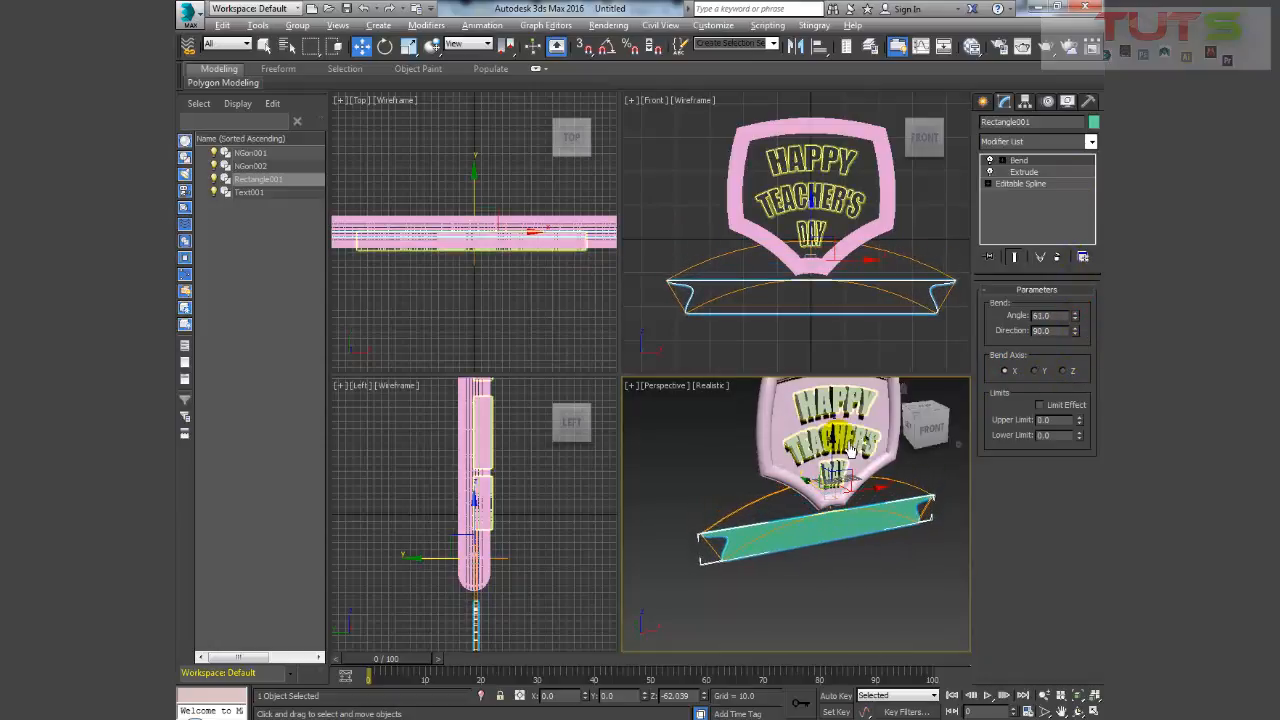
middle_click_drag(843, 445, 836, 440, "alt")
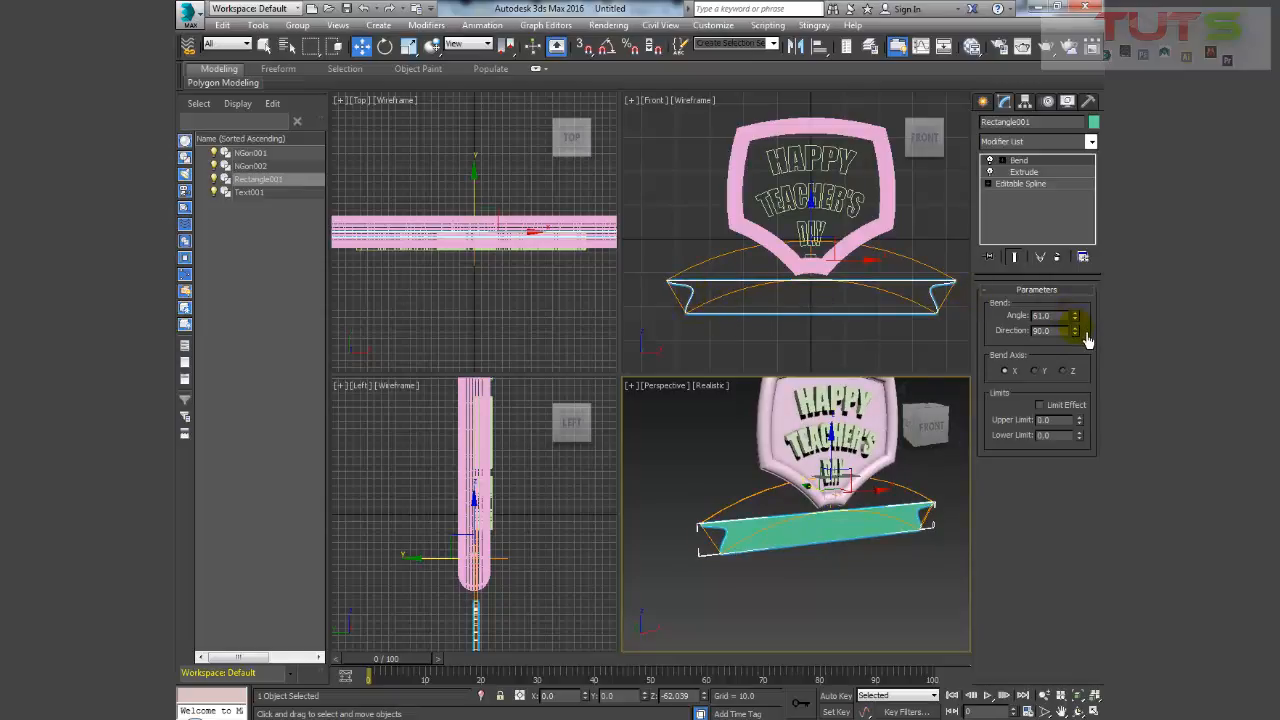
left_click_drag(1087, 341, 1063, 614)
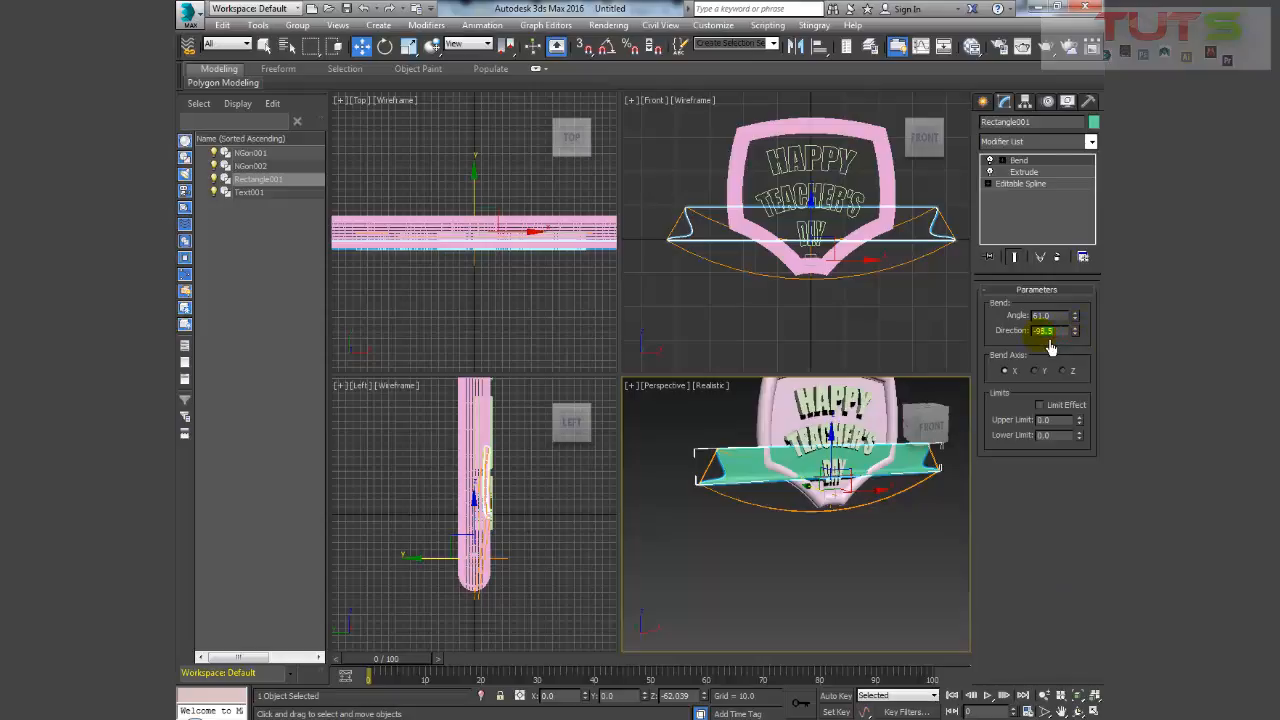
key("Return")
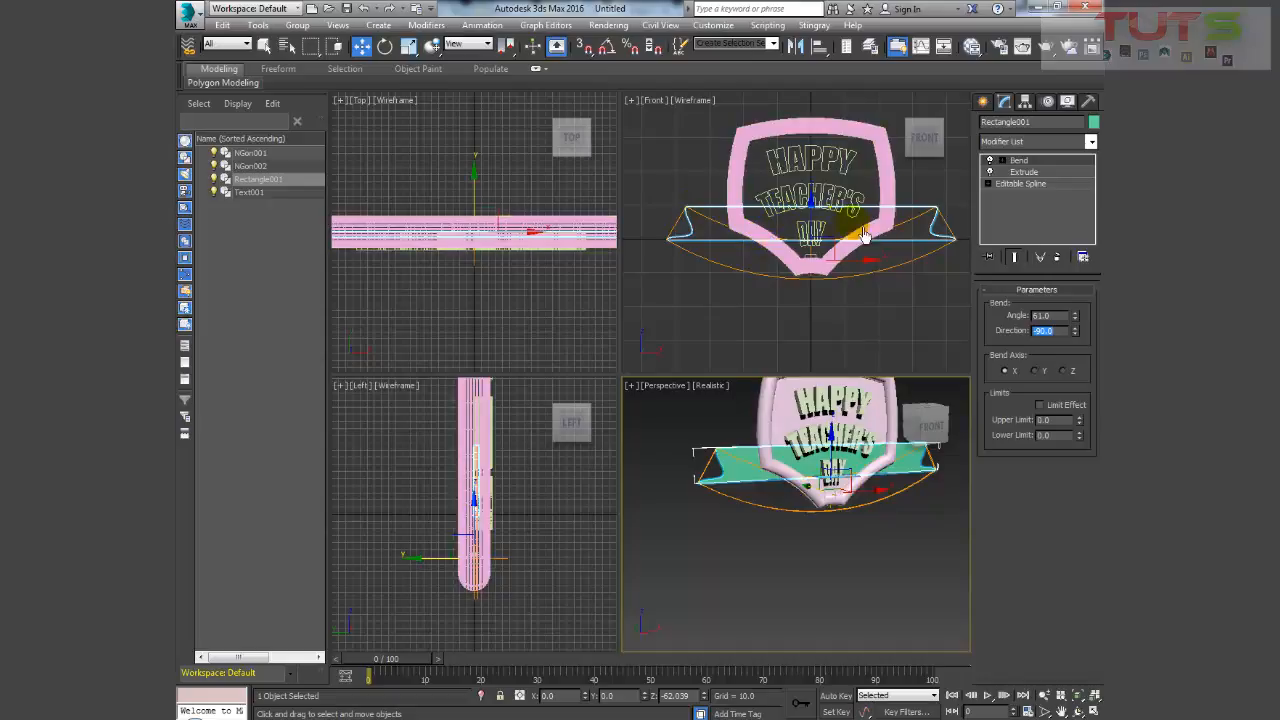
- Insert a Subdivide modifier between the banner's Extrude and Bend modifiers so its long edges follow the bend
left_click(1065, 175)
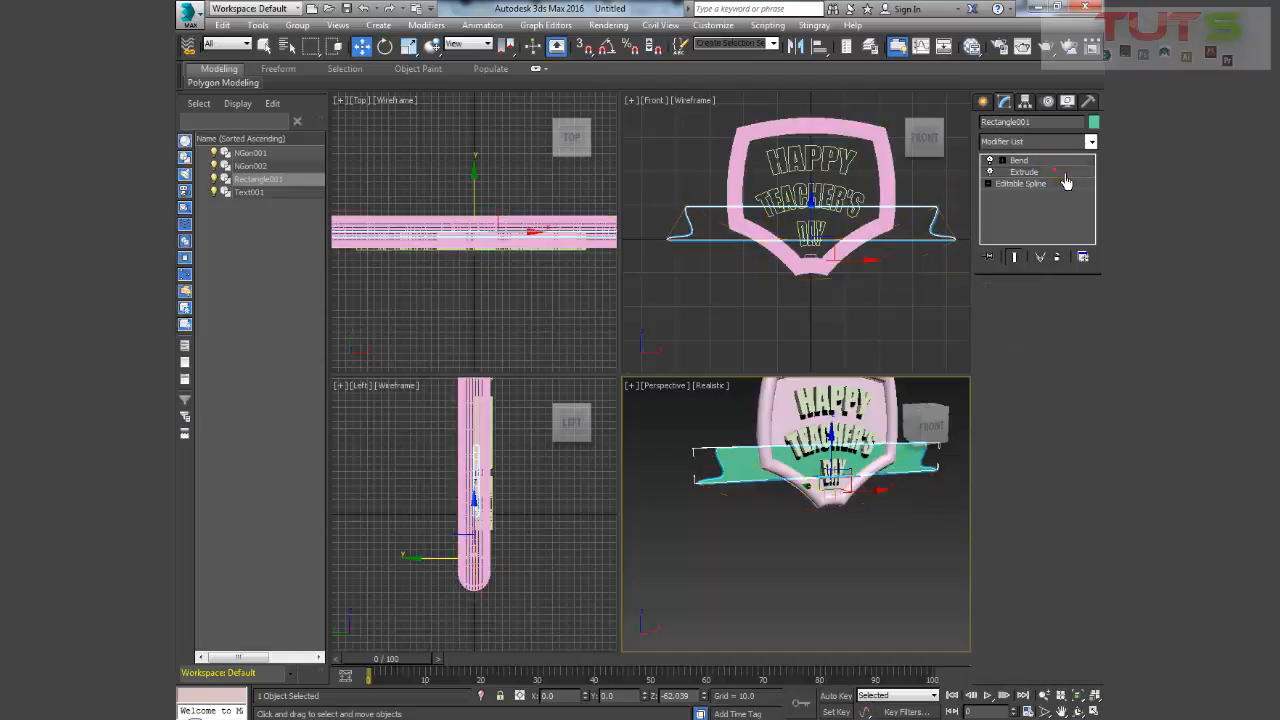
left_click(1091, 142)
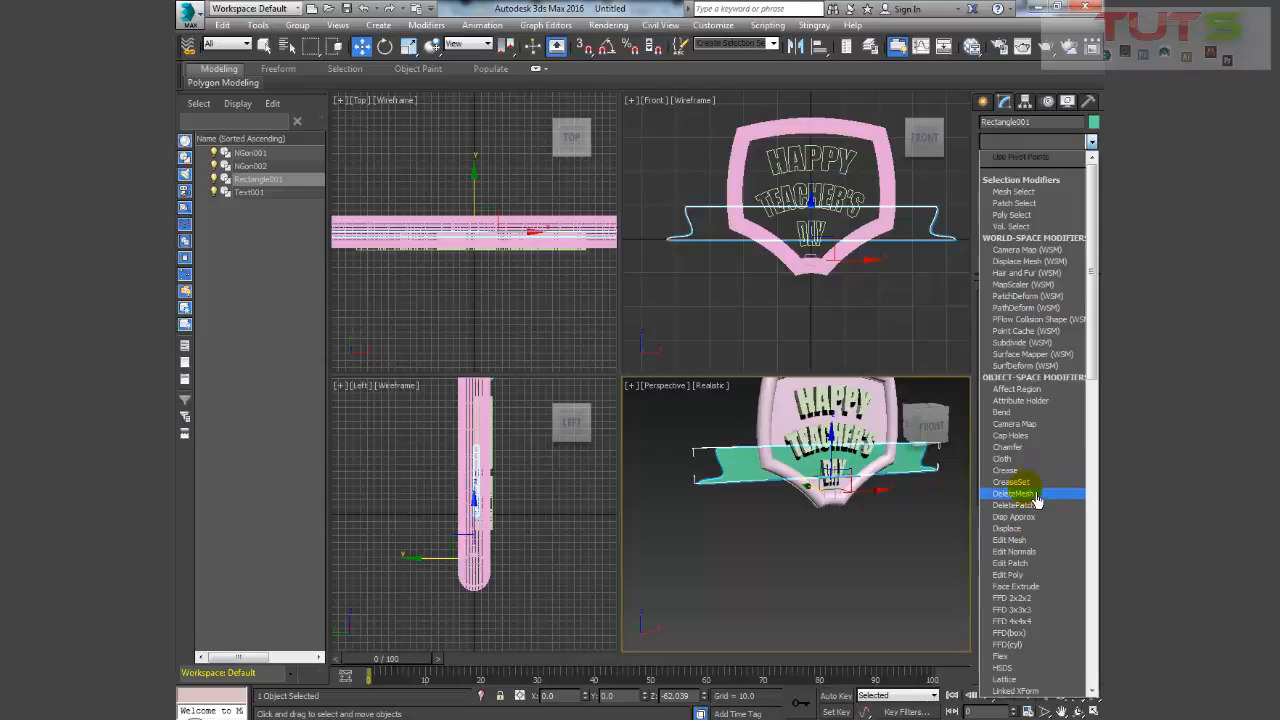
key("s")
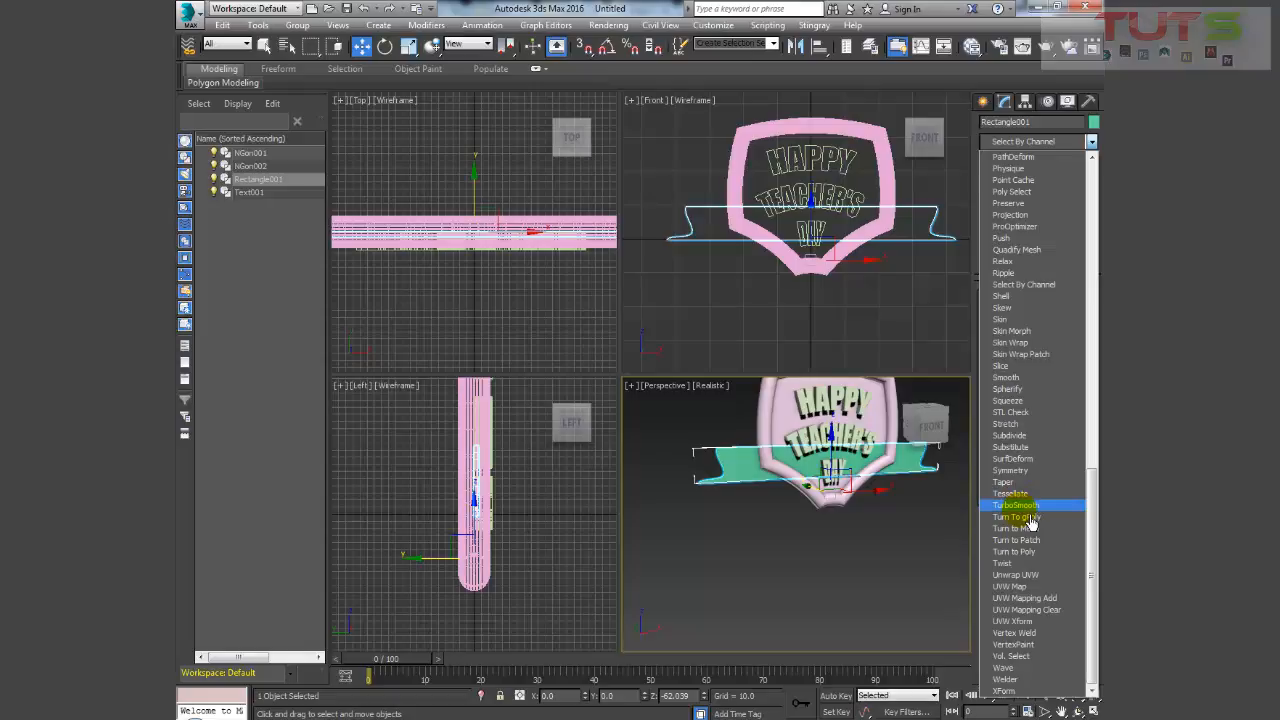
left_click(1020, 442)
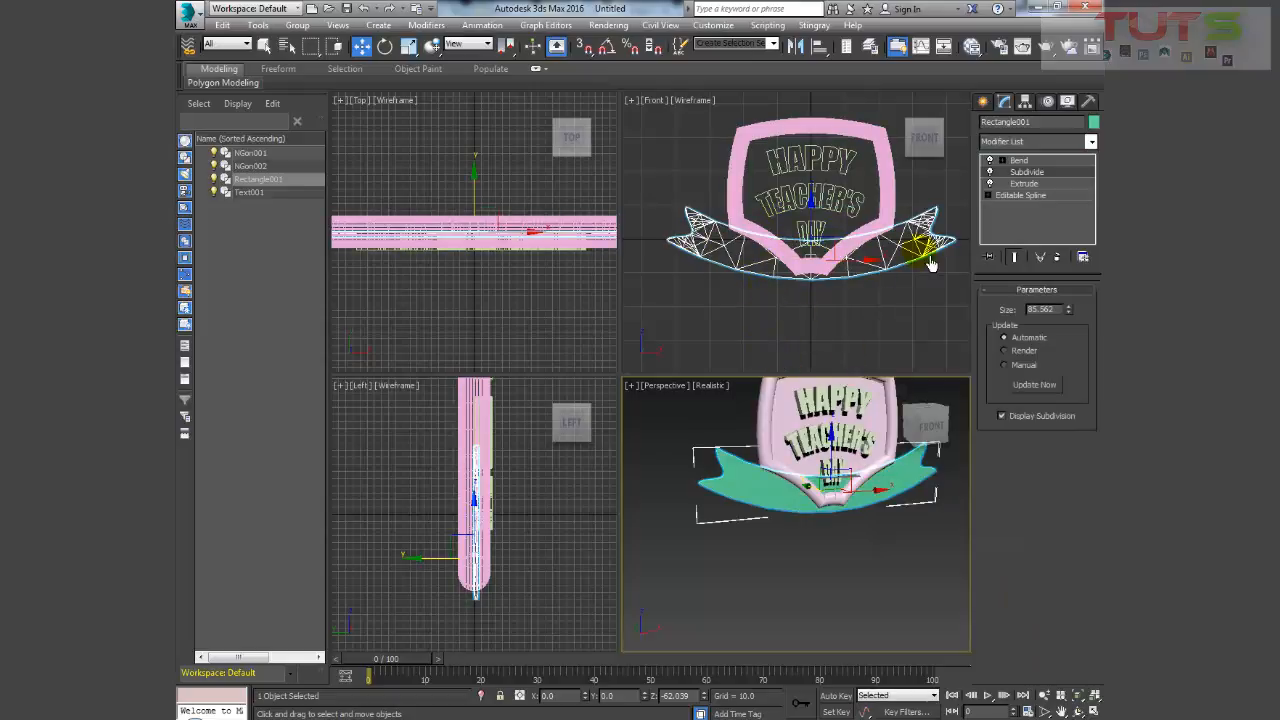
left_click(888, 314)
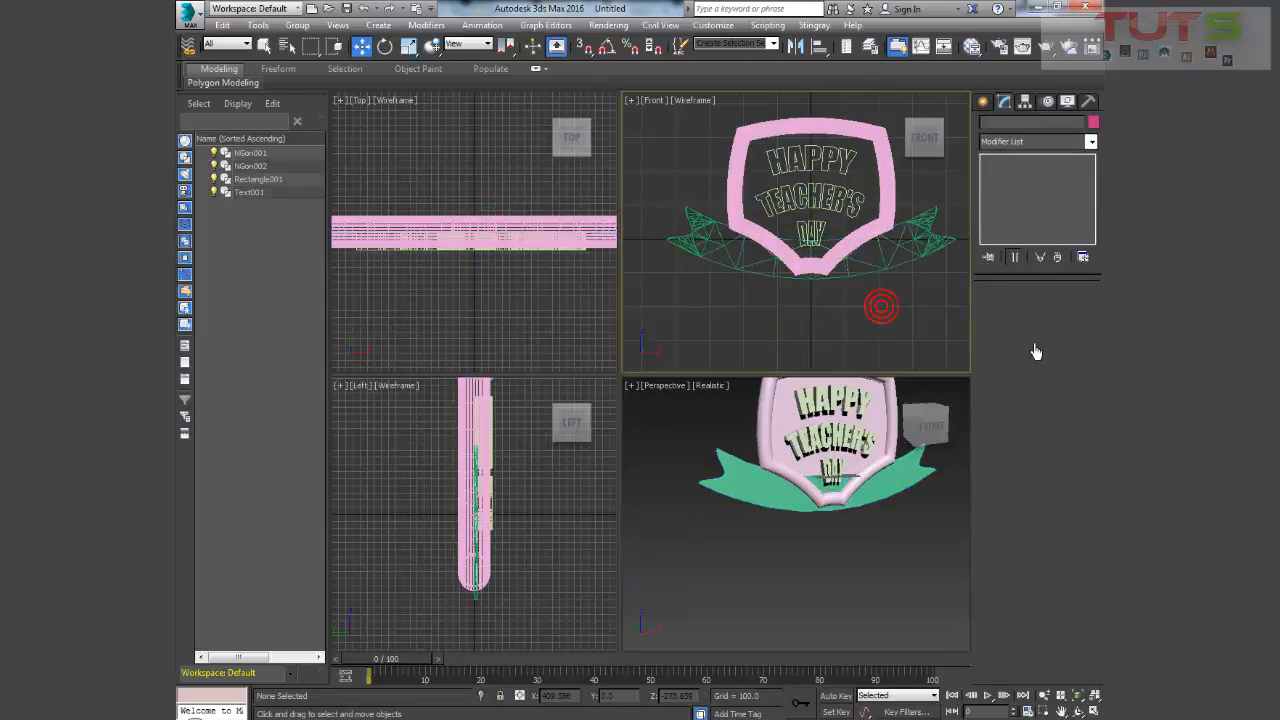
left_click(867, 510)
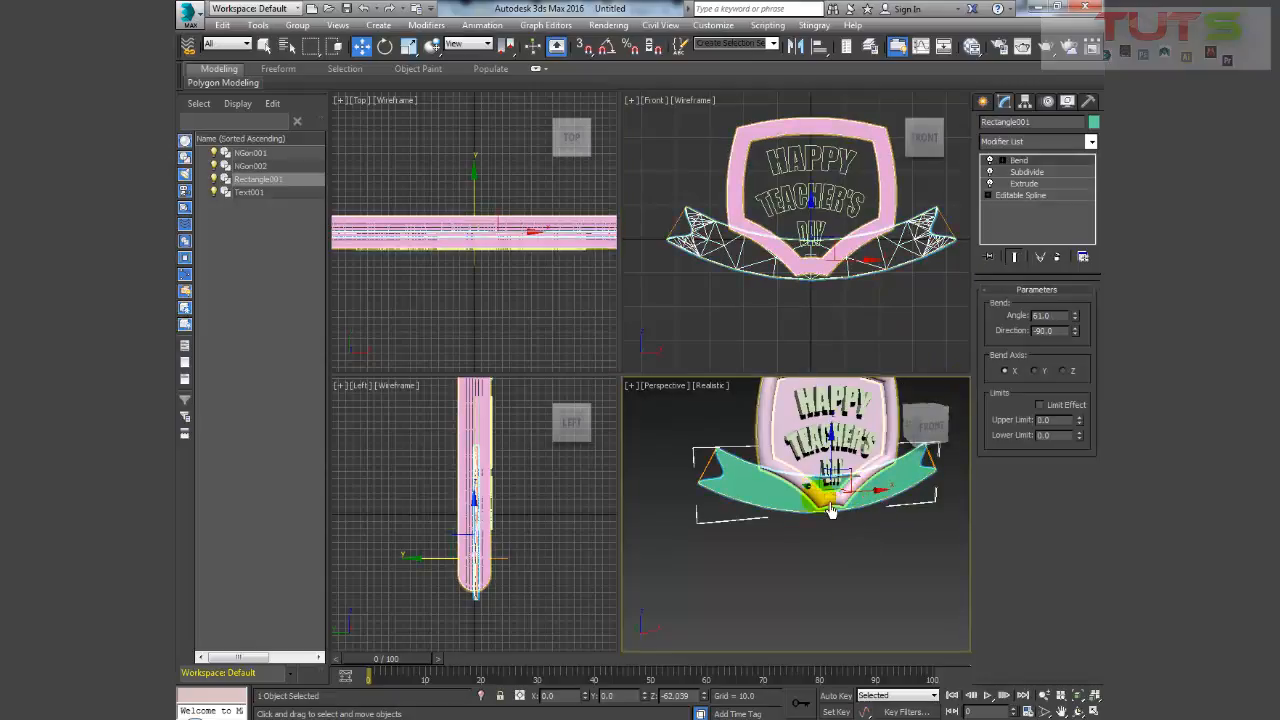
- Try moving the banner behind the badge plate along Y, to about 41.2
middle_click_drag(829, 505, 859, 521, "alt")
left_click_drag(817, 491, 812, 494)
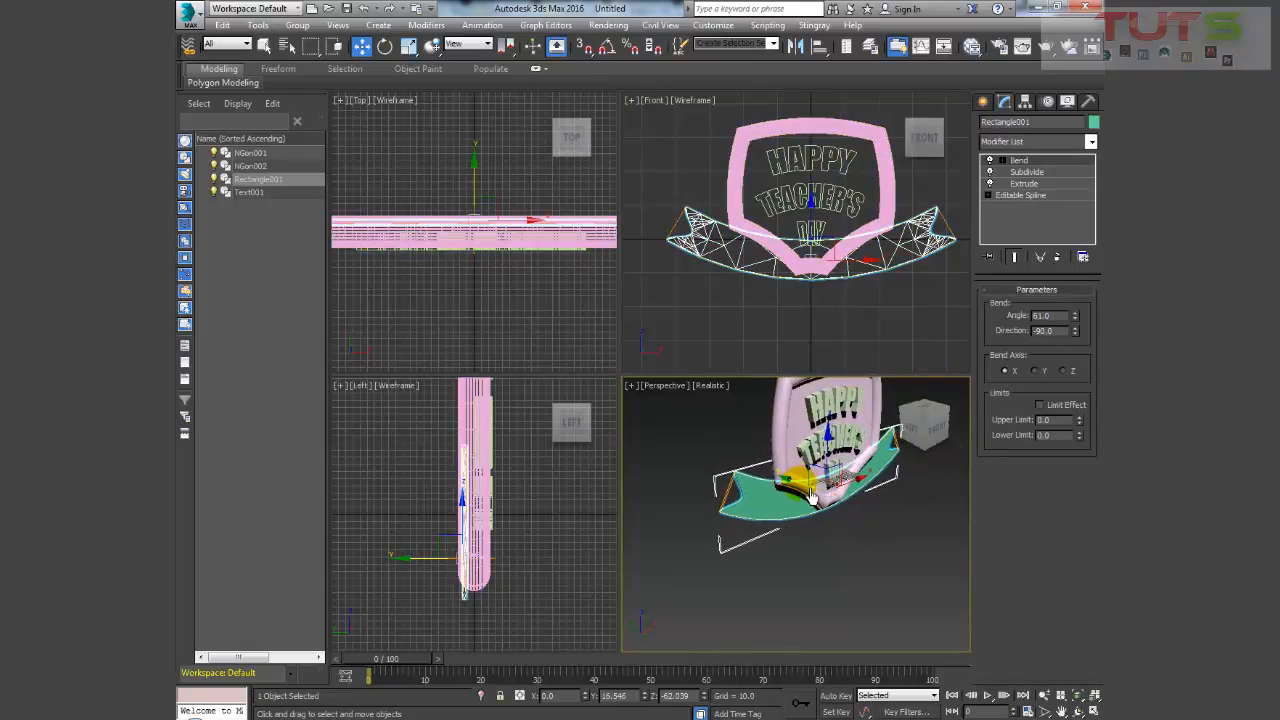
mouse_move(811, 497)
middle_mouse_down("alt")
mouse_move(894, 474)
mouse_move(799, 495)
middle_mouse_up("alt")
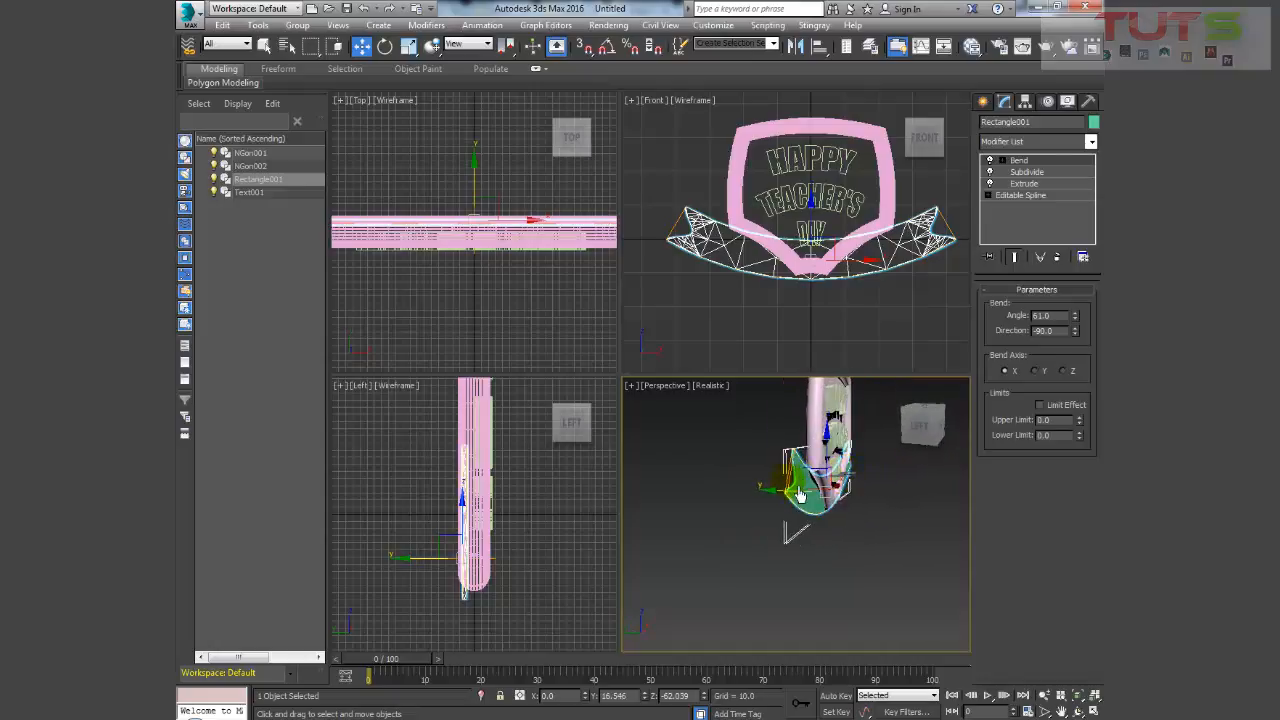
left_click_drag(799, 500, 782, 502)
middle_click_drag(820, 514, 790, 545, "alt")
- Raise the HAPPY TEACHER'S DAY text by about 17 units within the badge frame
left_click(821, 442)
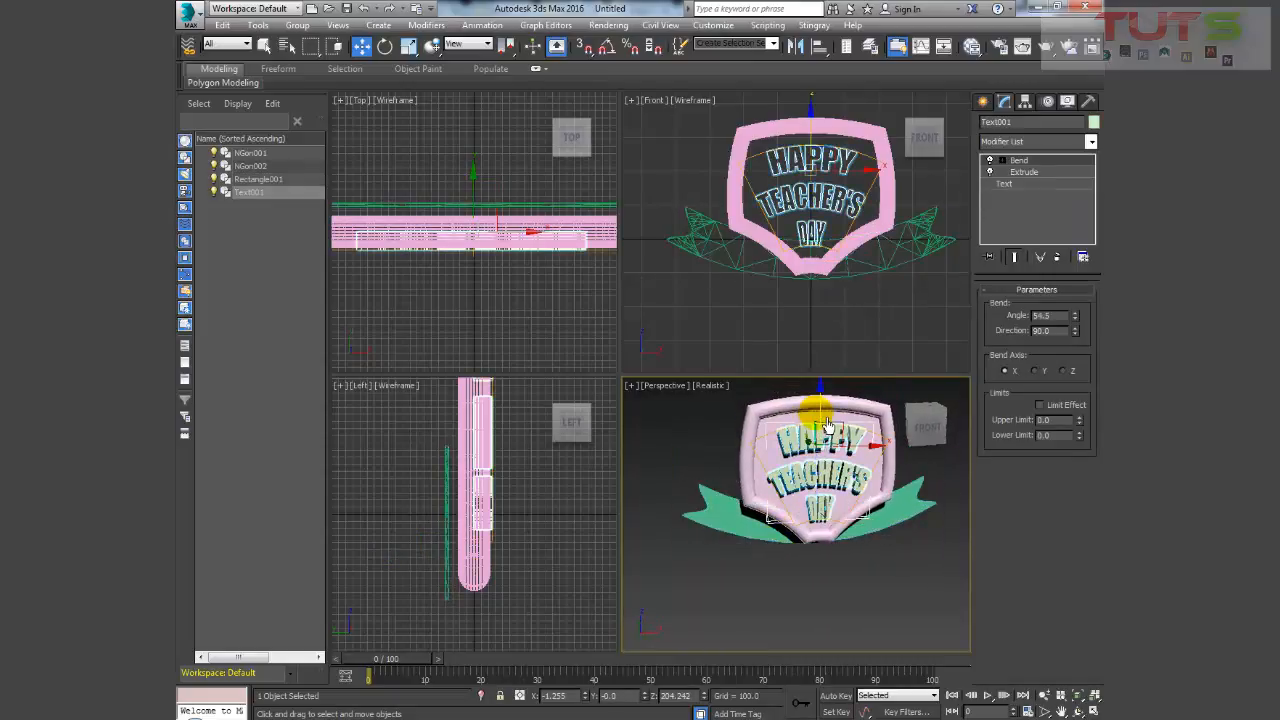
left_click_drag(827, 423, 826, 417)
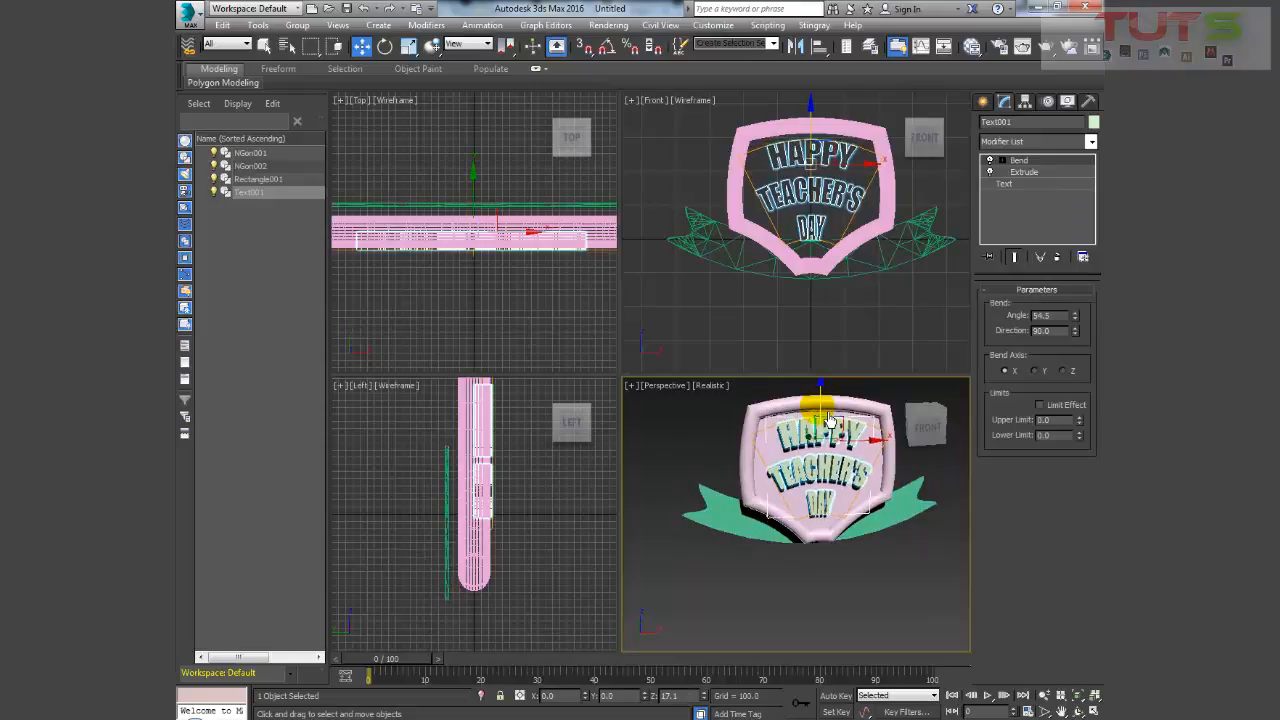
- Move the banner in front of the badge to about Y -46.4 and lower it to about Z -76.6
left_click(774, 541)
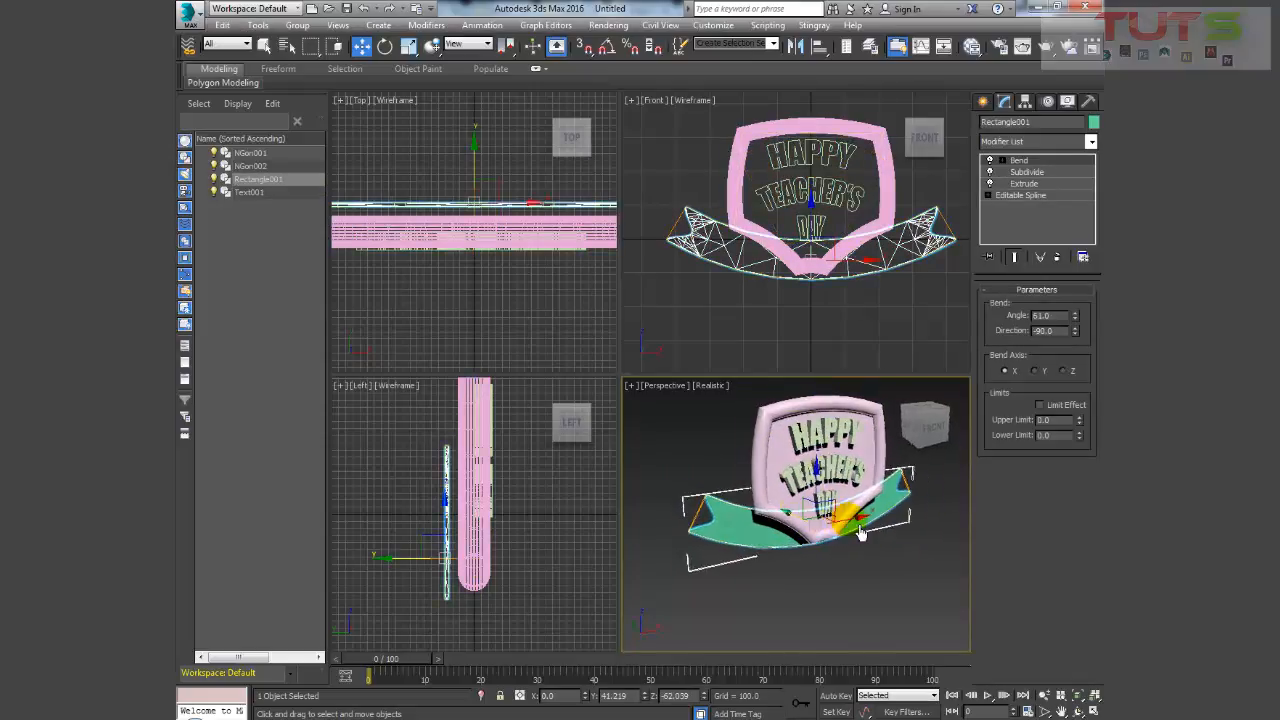
left_click_drag(814, 527, 820, 536)
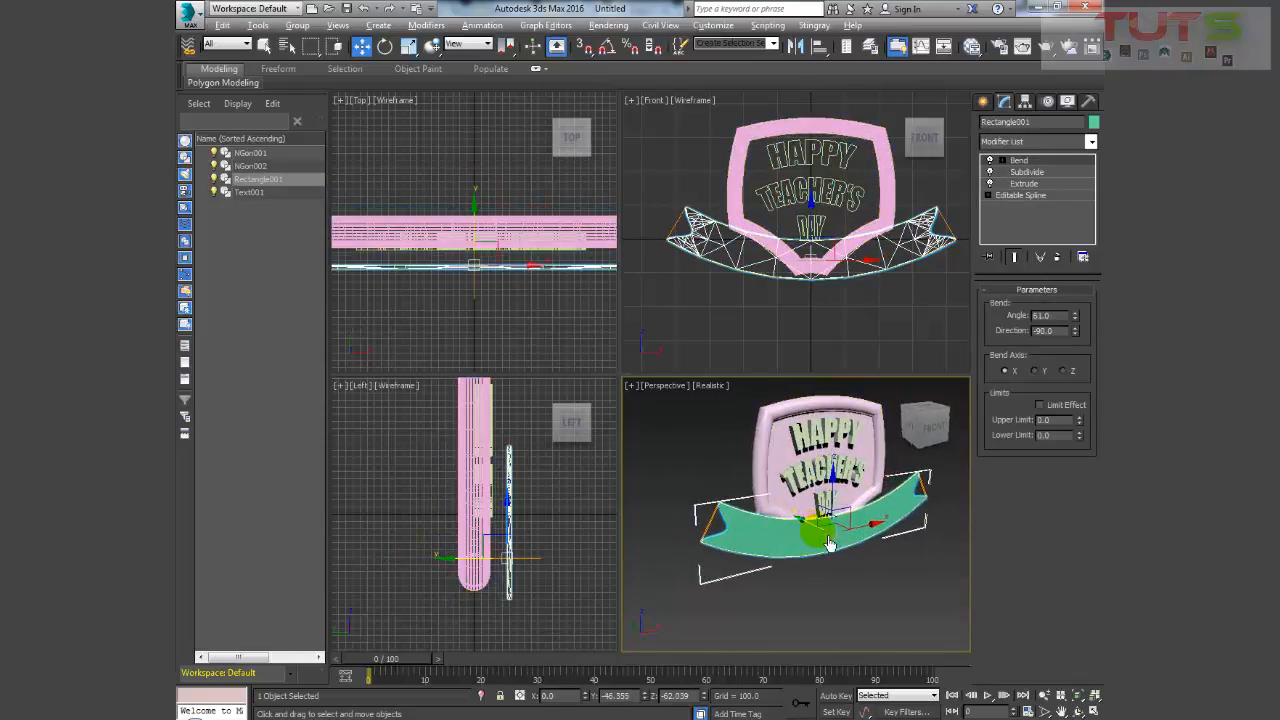
middle_click_drag(829, 543, 843, 517, "alt")
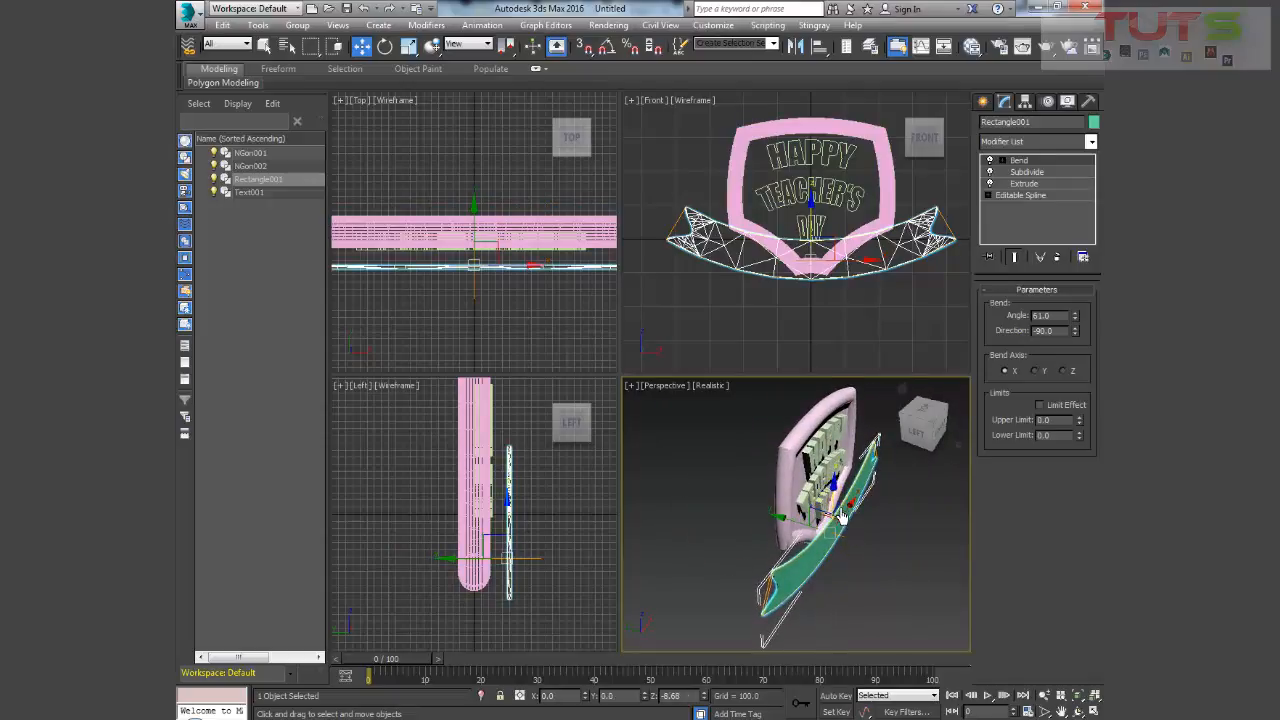
left_click_drag(843, 517, 845, 525)
middle_click_drag(877, 580, 834, 537, "alt")
- Set the banner's bend angle to 85 and its direction to -45.5 so its ends curve back around the badge
left_click(791, 554)
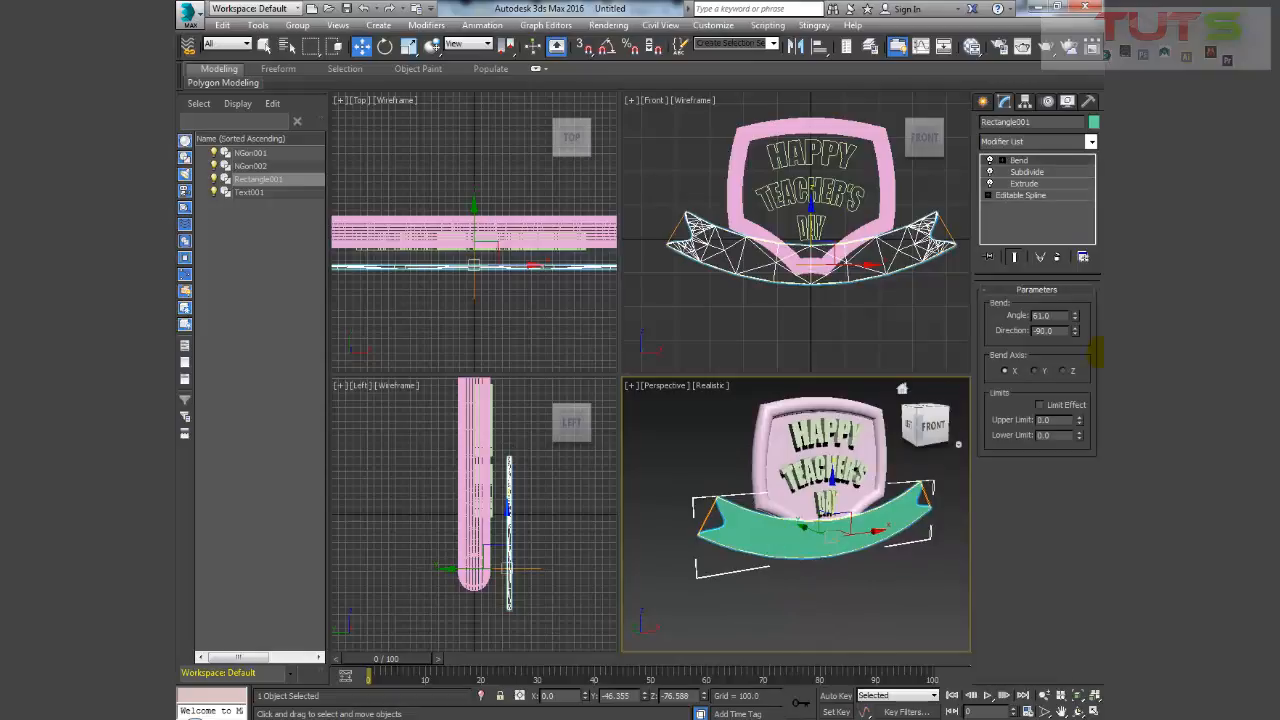
left_click_drag(1087, 343, 1088, 284)
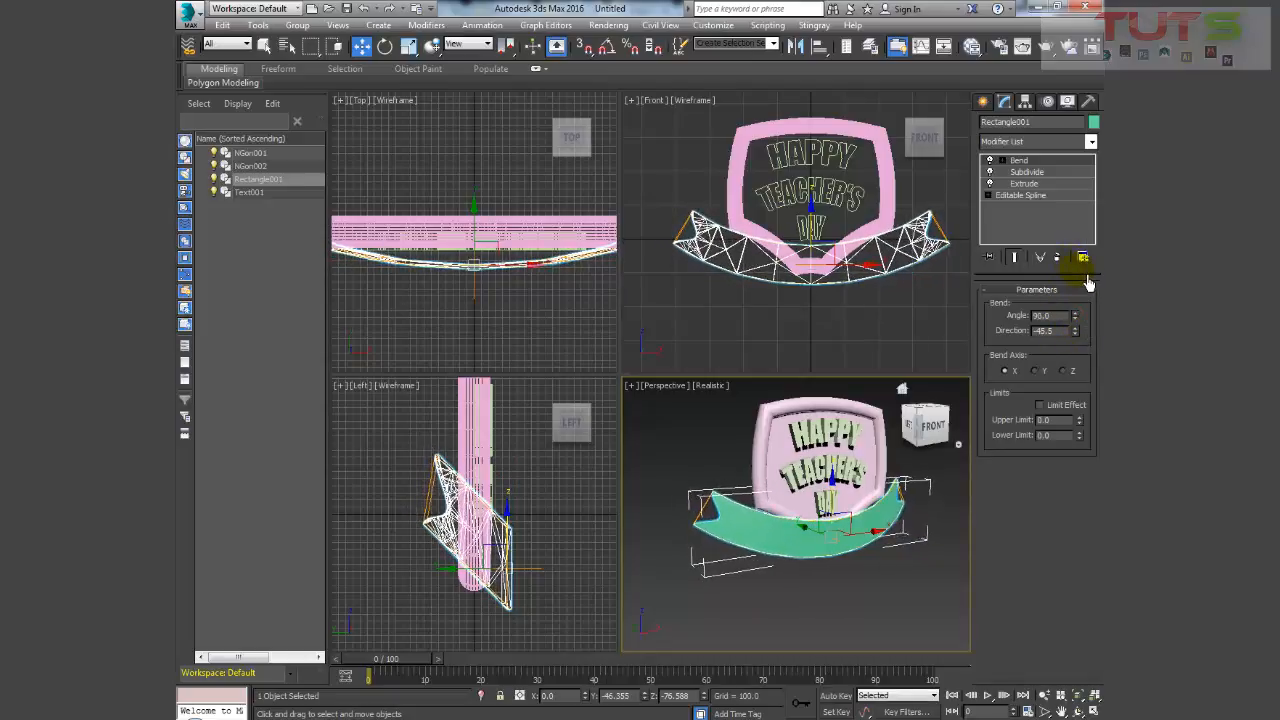
left_click(860, 323)
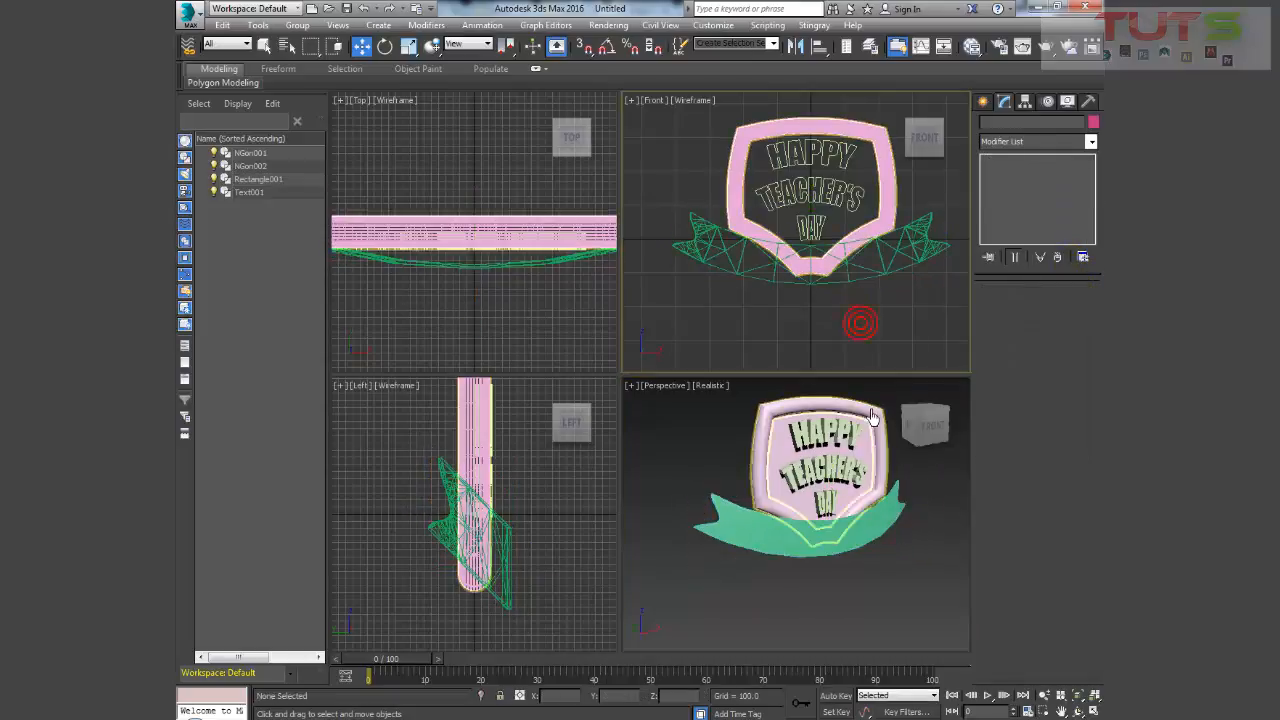
middle_click_drag(845, 582, 691, 566, "alt")
left_click(773, 598)
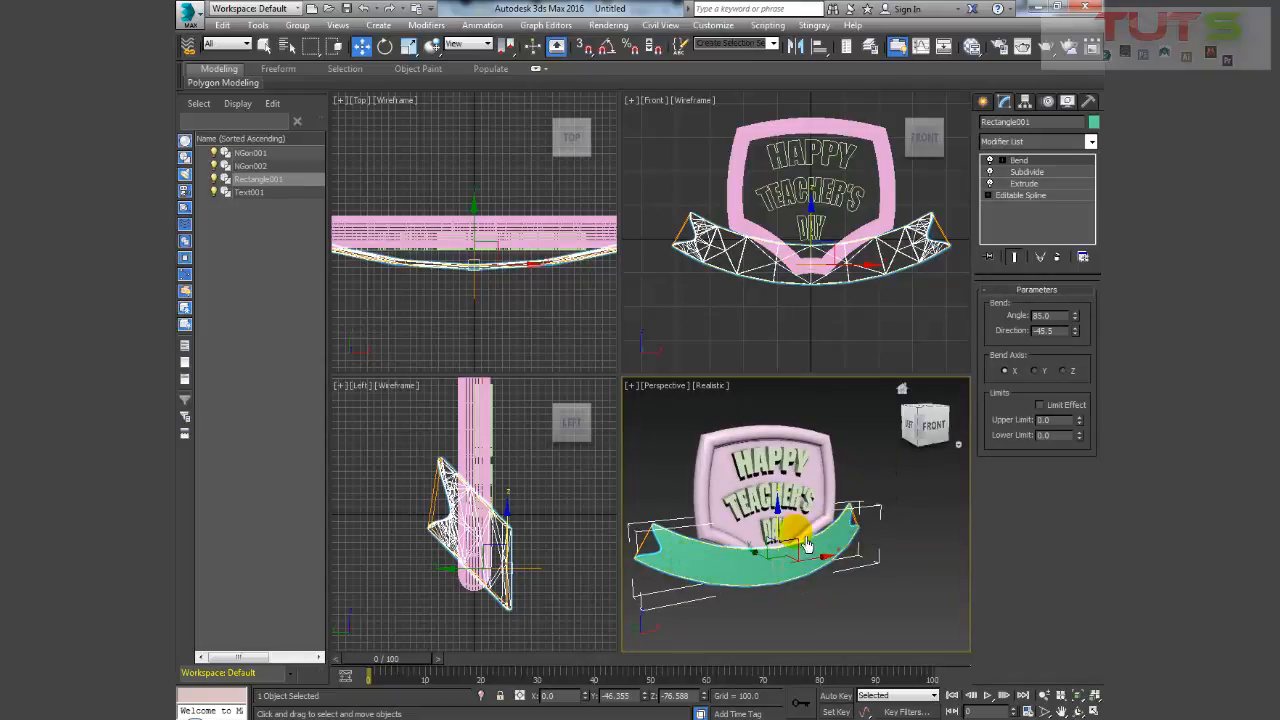
- Create a WE LOVE YOU text shape in Script MT Bold below the banner in the Front view
left_click(983, 102)
left_click(1030, 272)
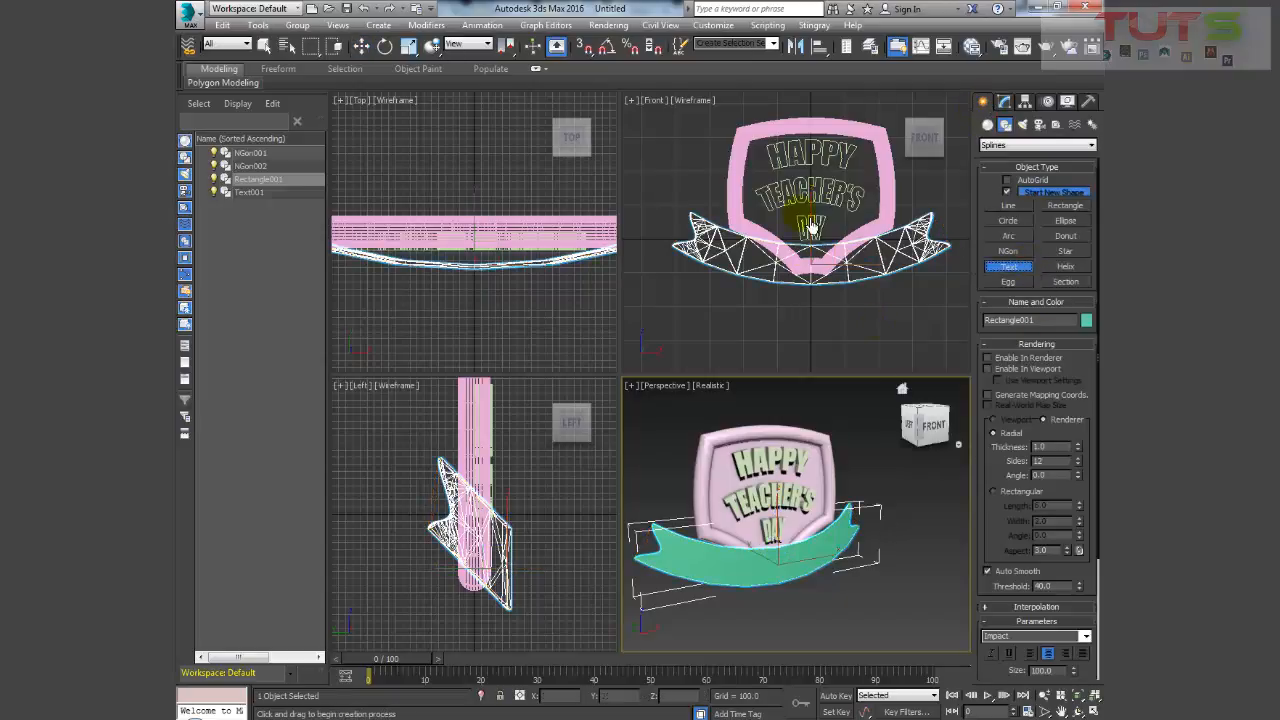
scroll(1000, 572, "down", 3)
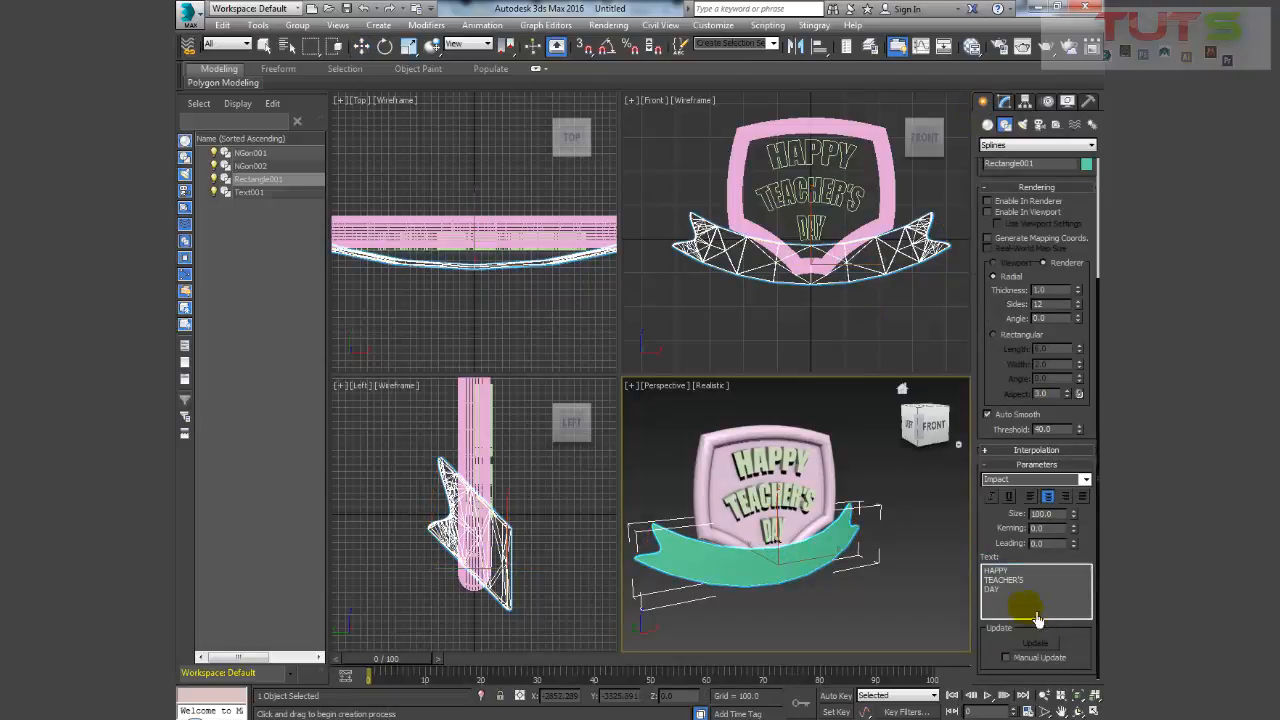
left_click_drag(1043, 608, 990, 570)
type("WE LOVE YOU")
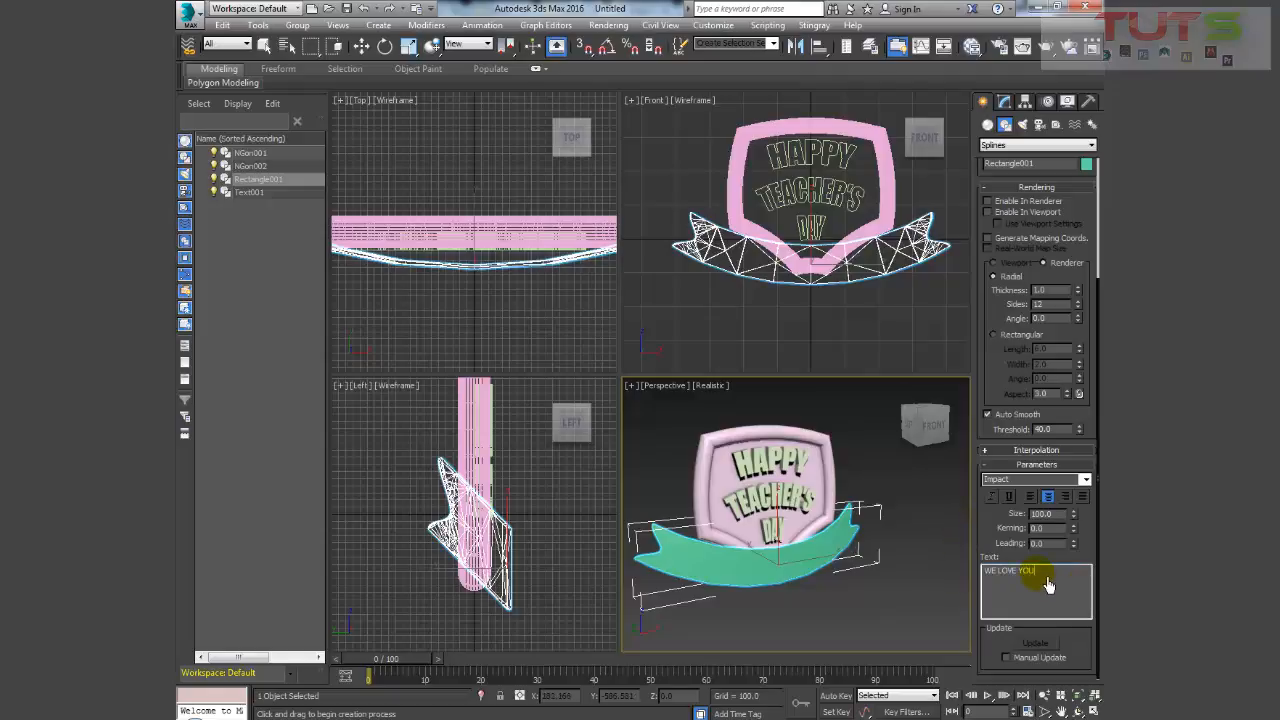
left_click_drag(1046, 583, 930, 582)
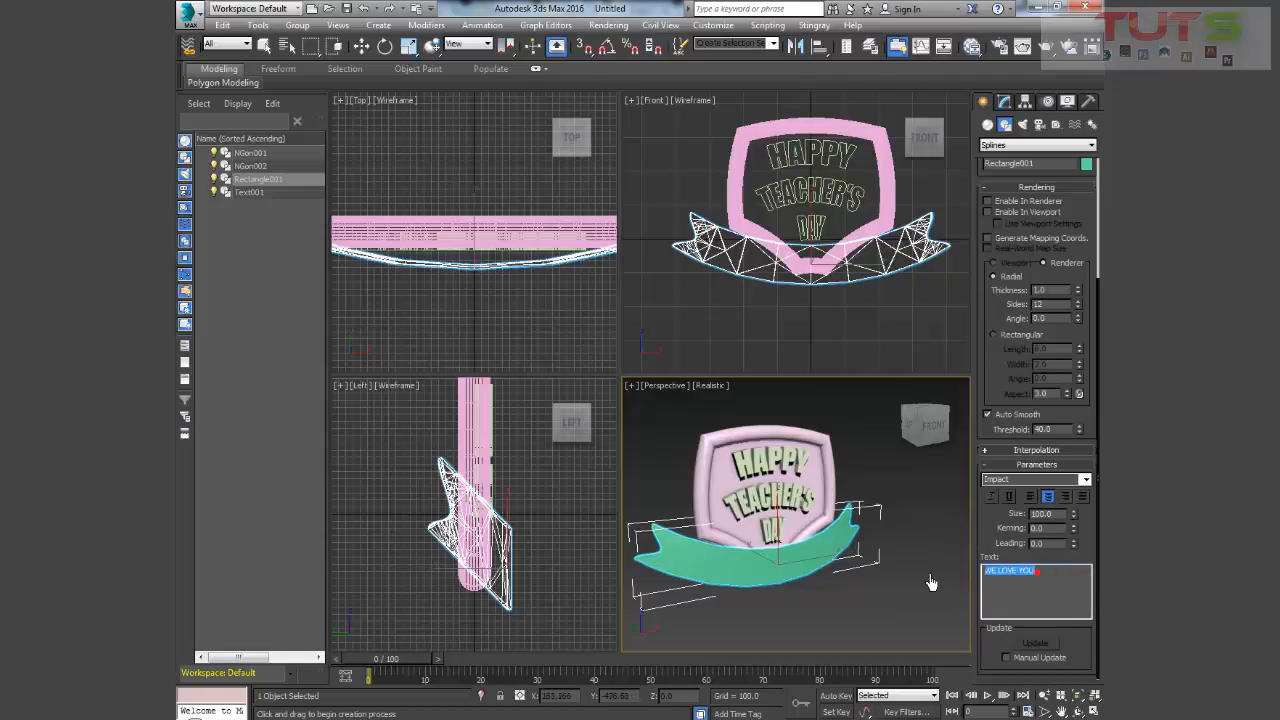
left_click(1015, 480)
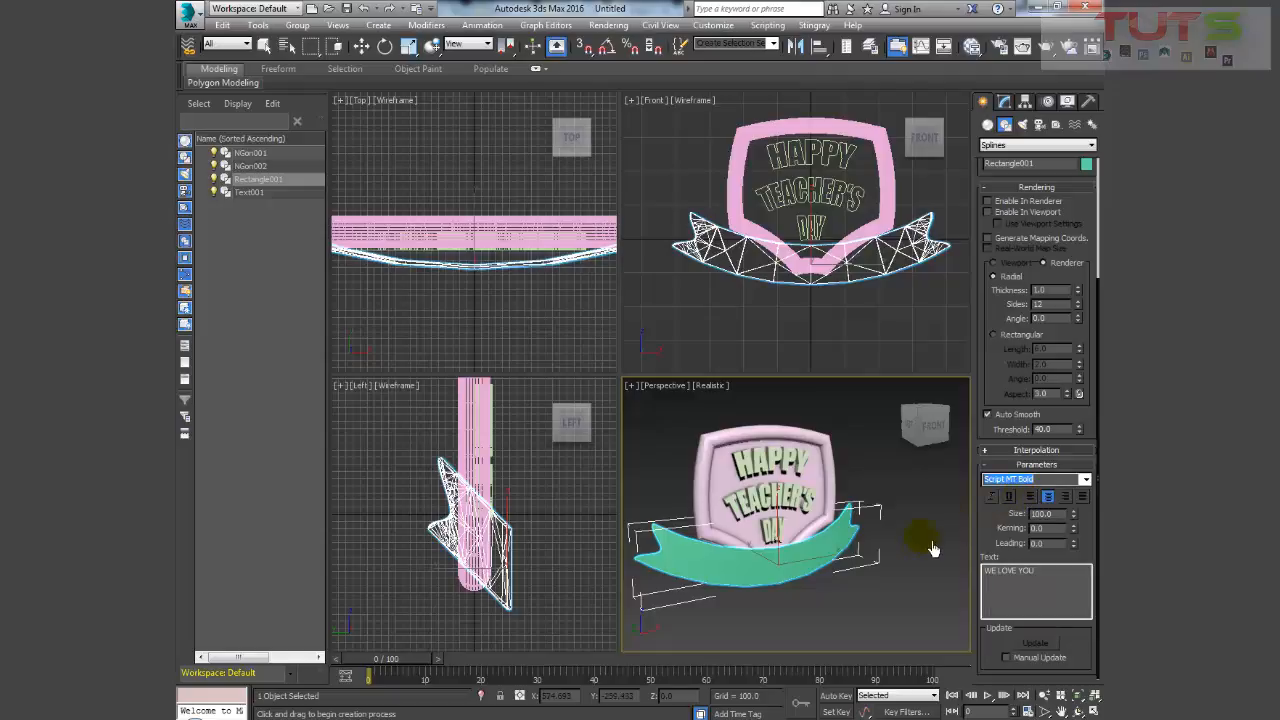
left_click(807, 325)
key("w")
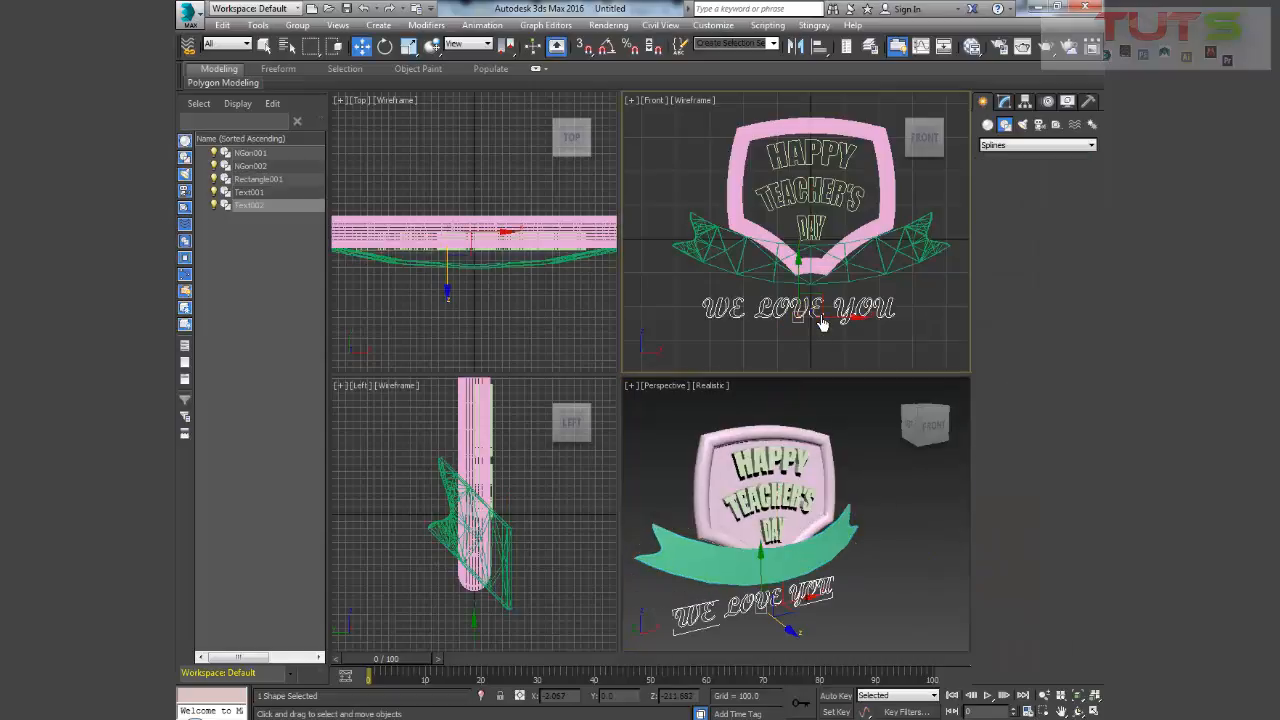
- Change the new text's wording to "We Love You All..." and centre it horizontally at X 0
left_click(1004, 102)
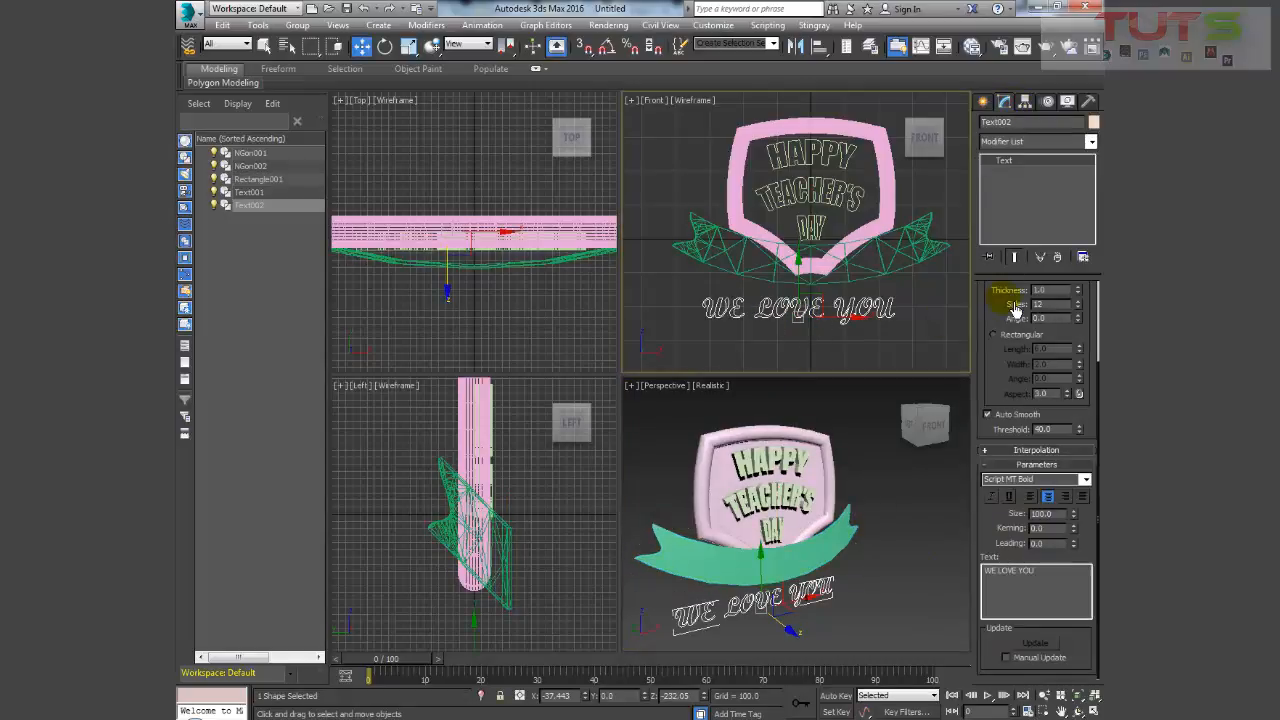
left_click_drag(1043, 579, 1005, 587)
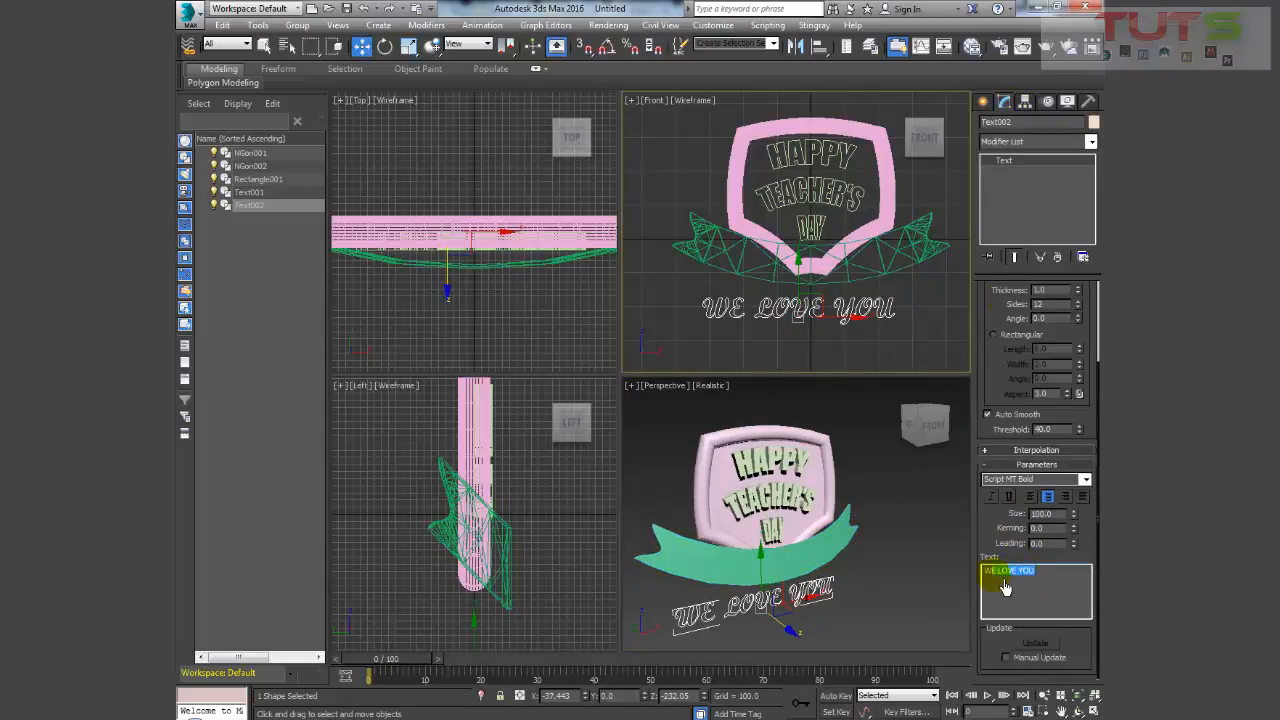
type("We")
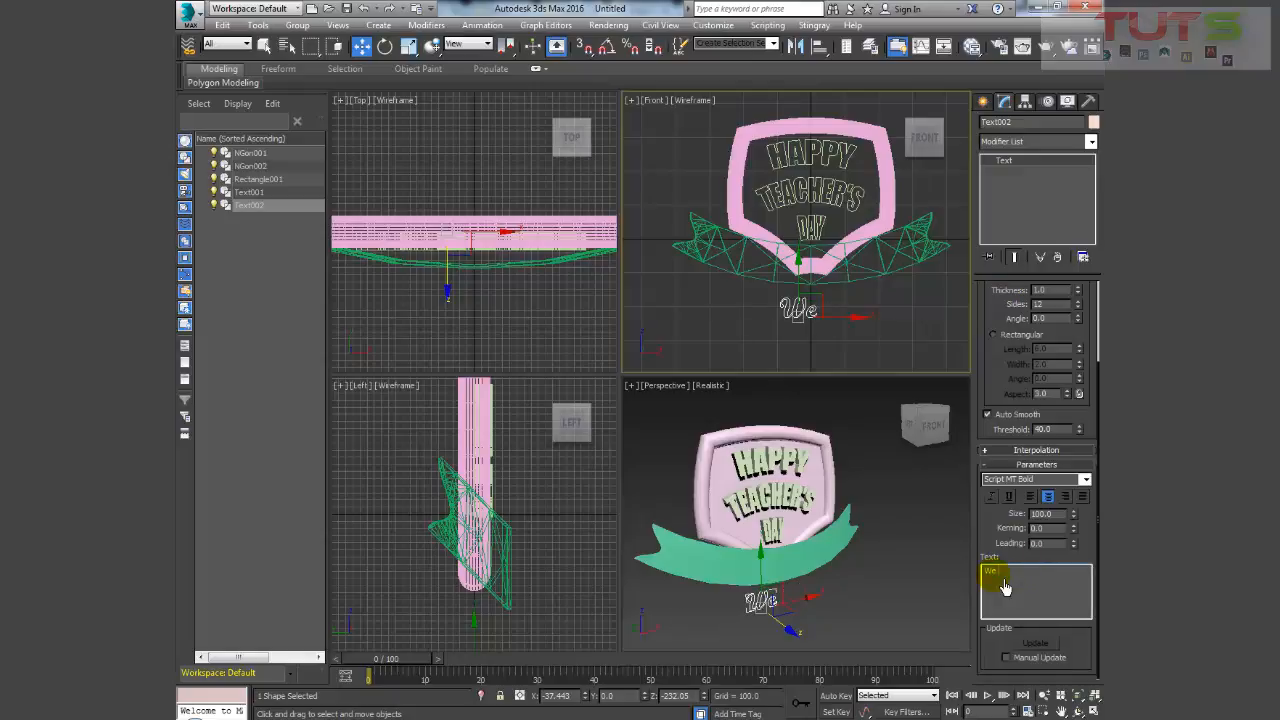
type(" LO")
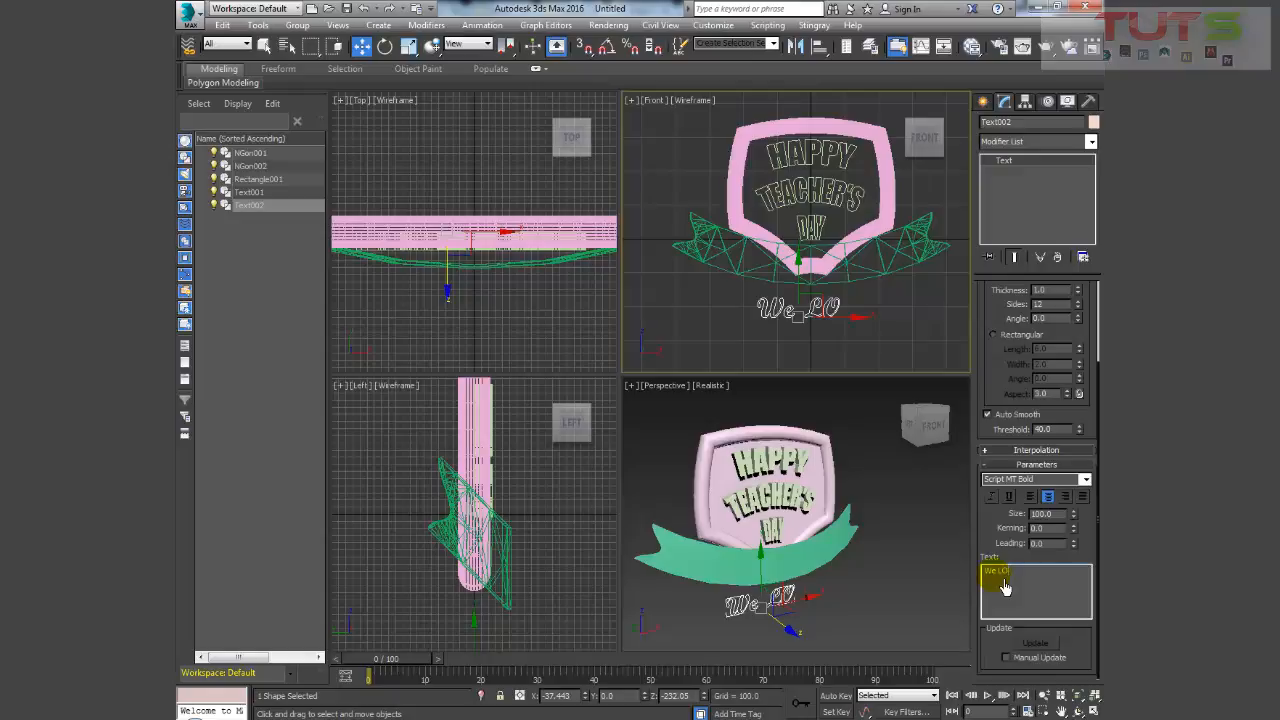
key("BackSpace")
type("ove")
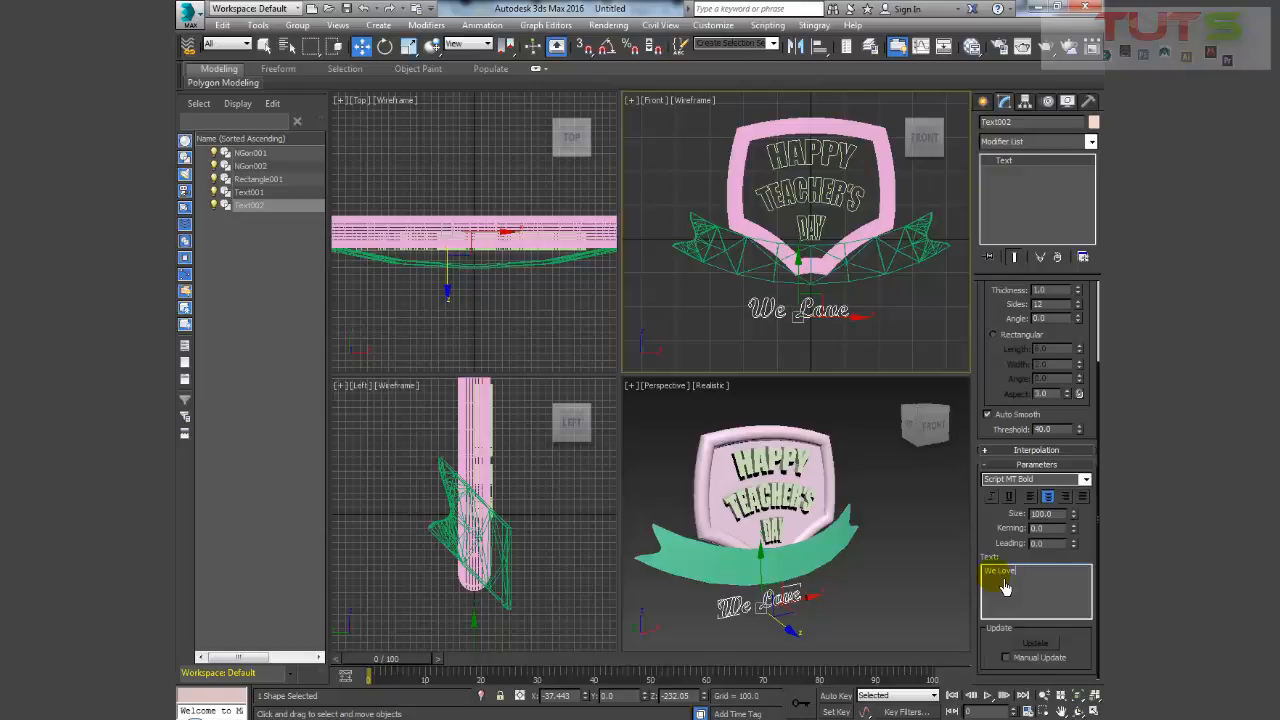
type(" Y")
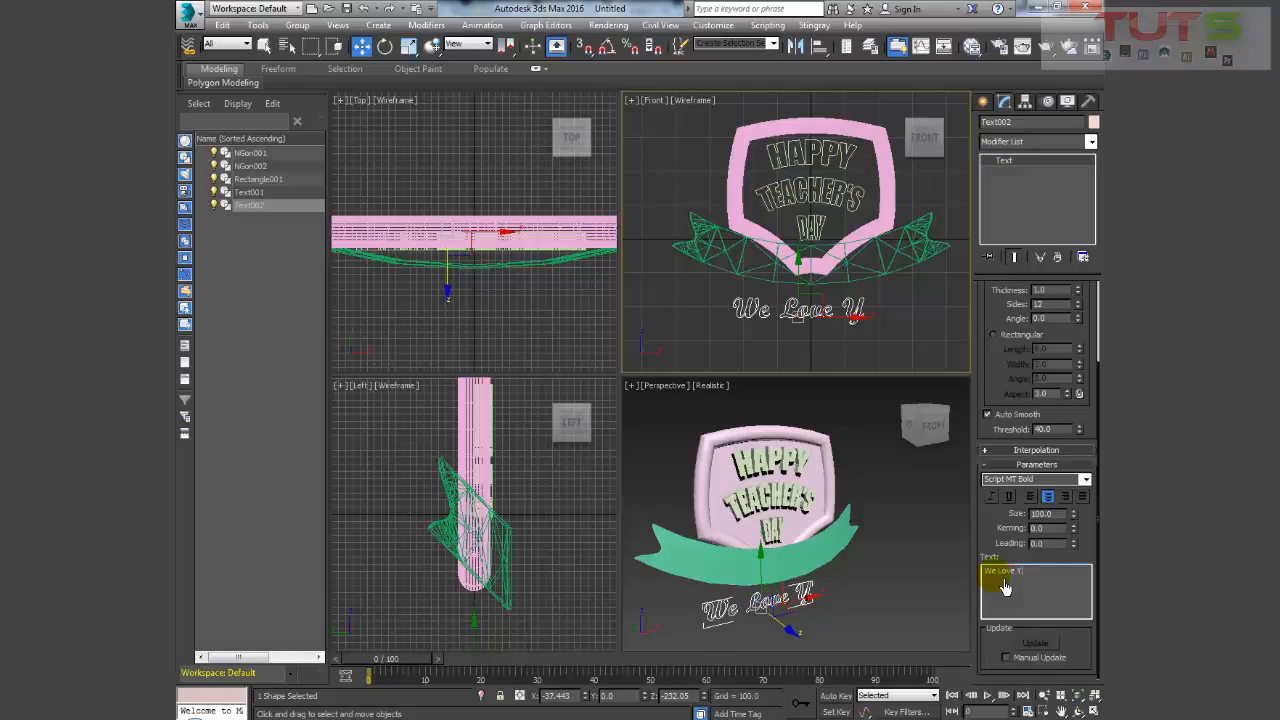
type("ou")
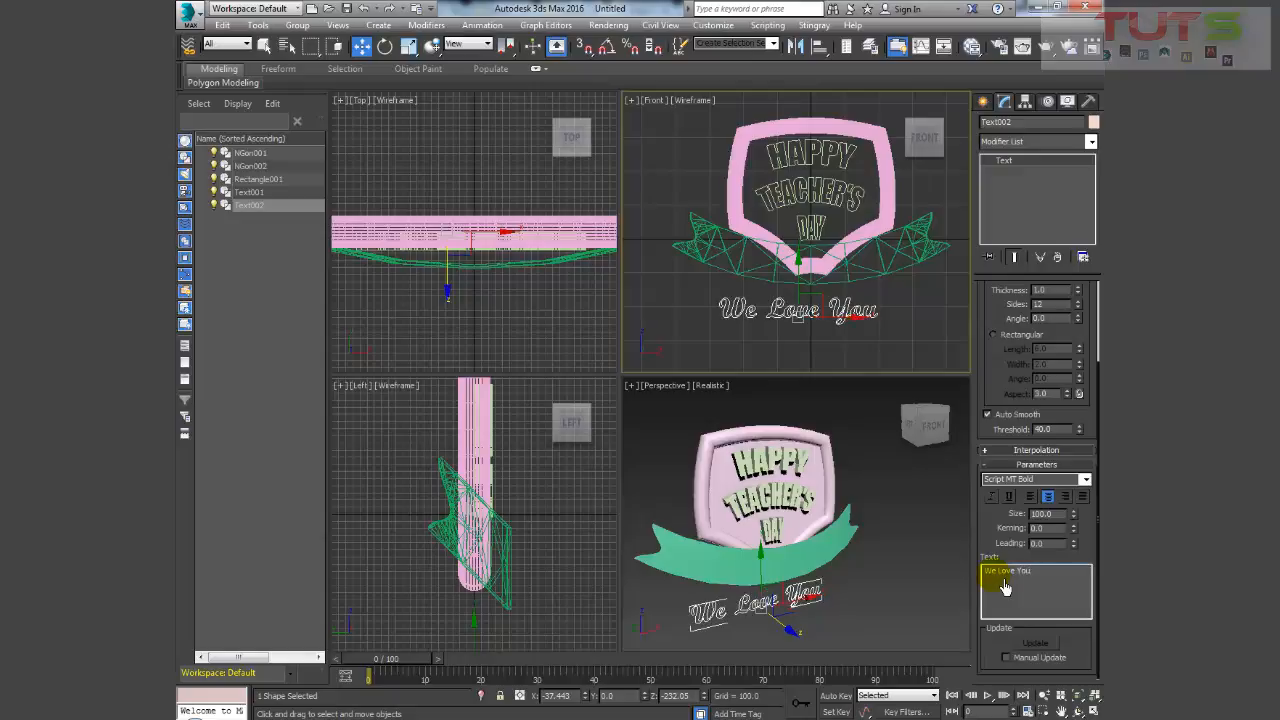
type(" All")
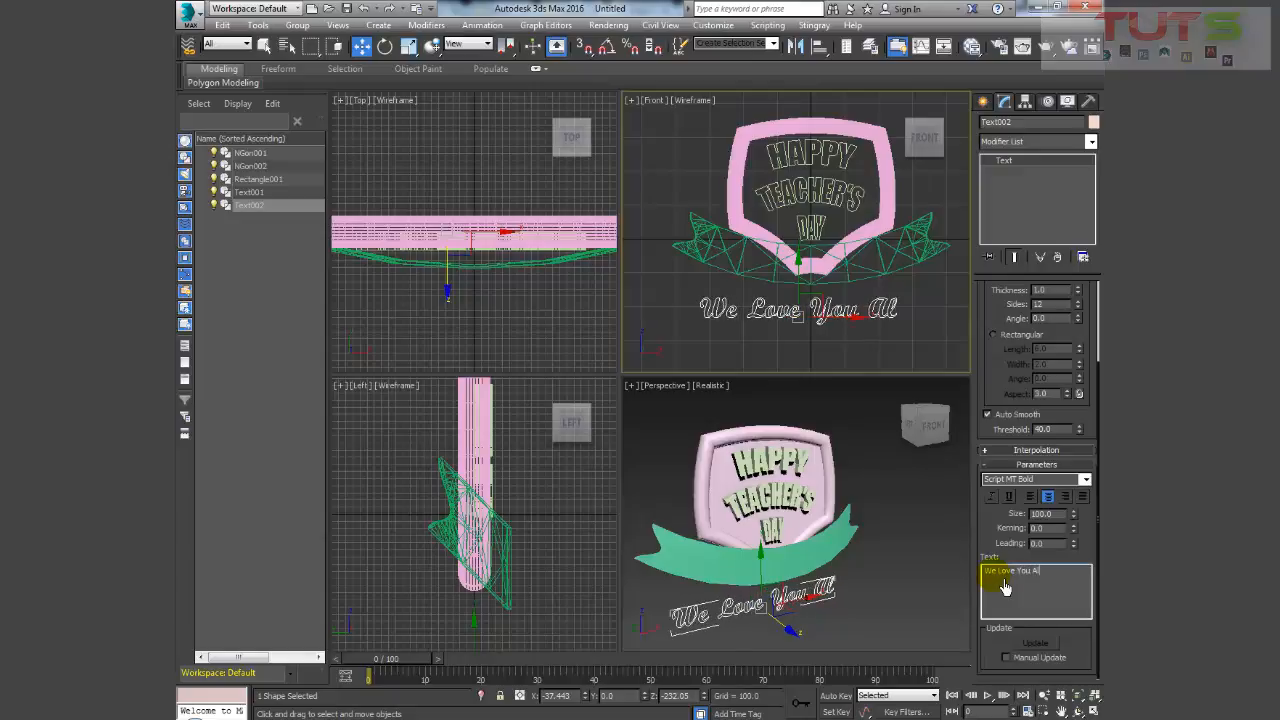
type("...")
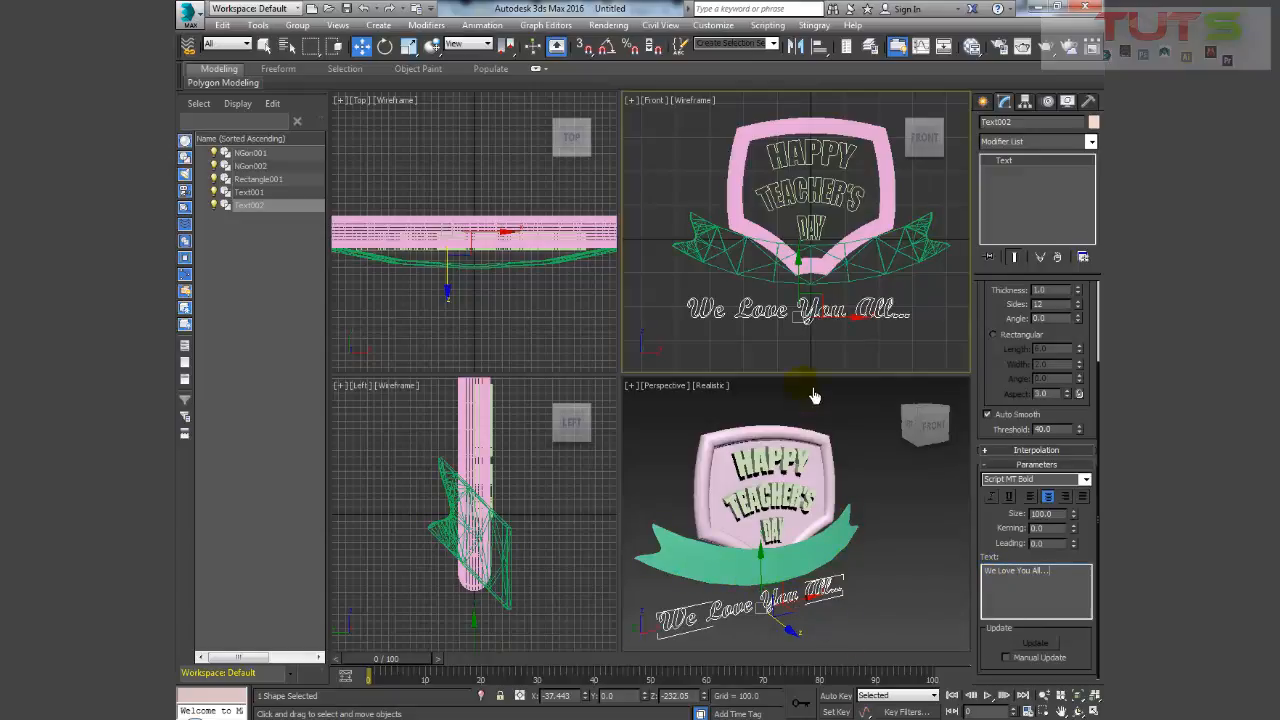
left_click_drag(857, 328, 873, 329)
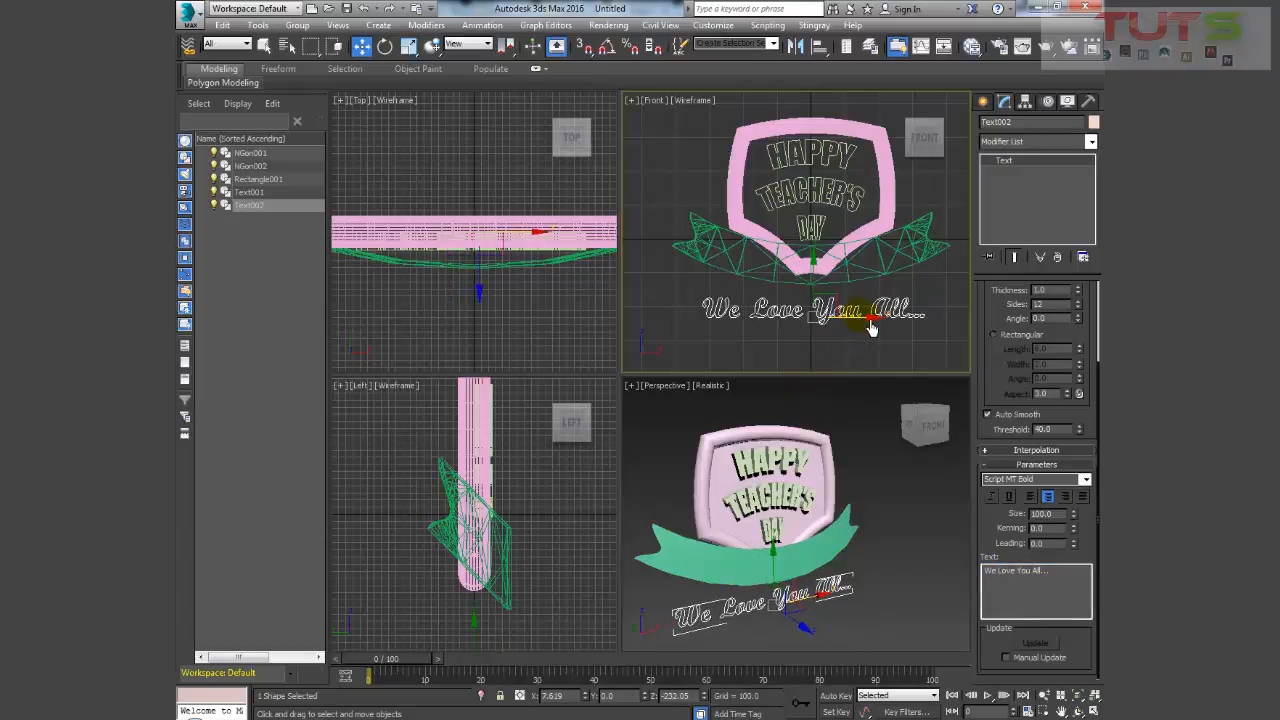
right_click(588, 696)
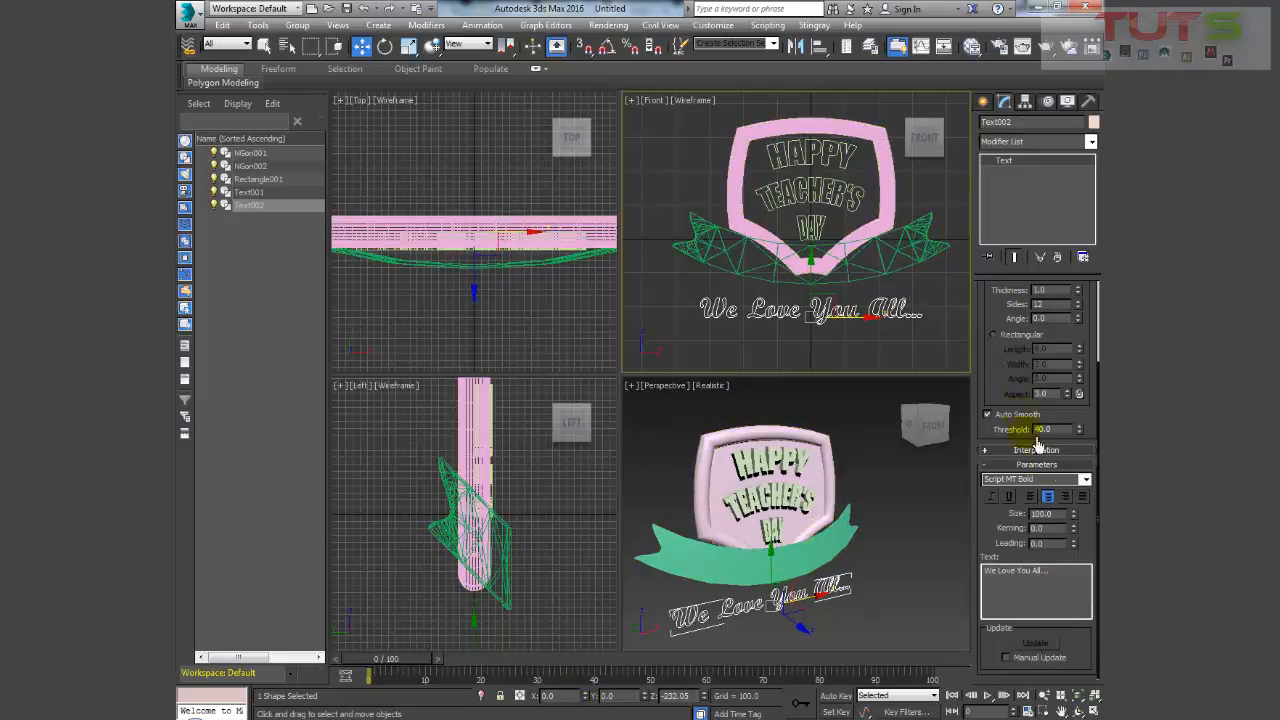
- Set the "We Love You All..." text size to 82 and raise it onto the banner, to about Z -87.7
left_click(1012, 410)
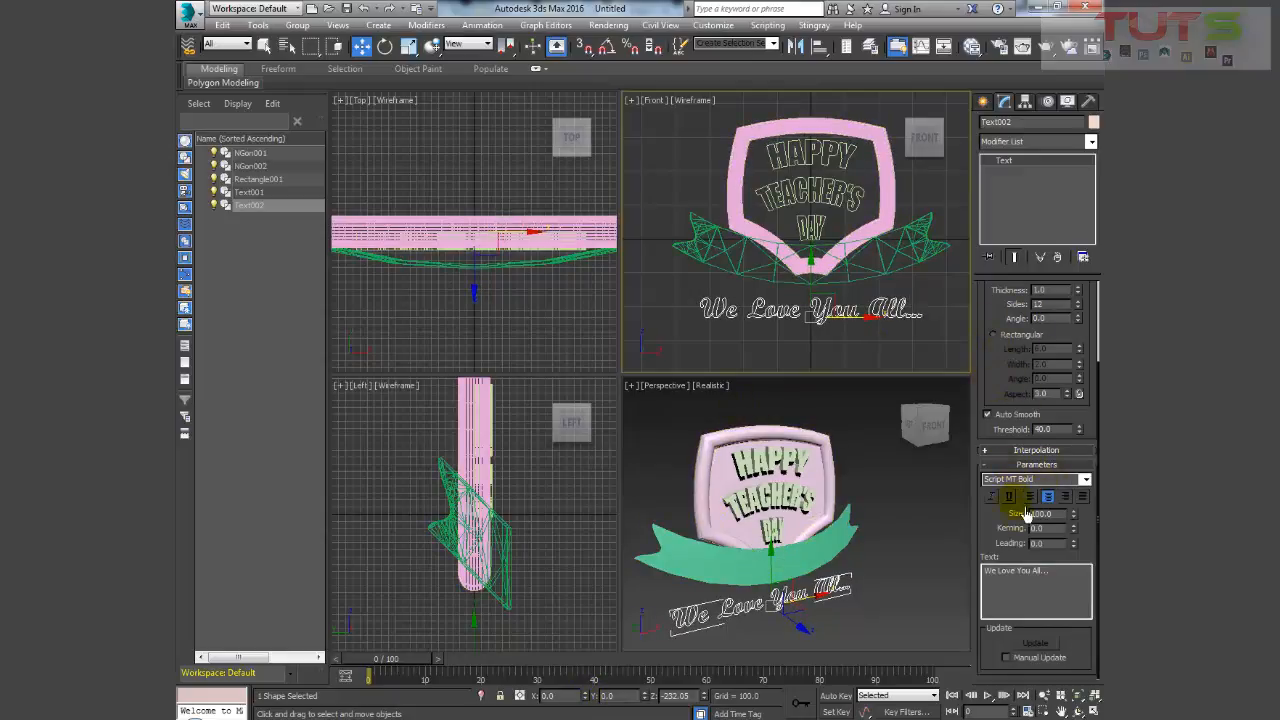
left_click_drag(1085, 527, 1080, 520)
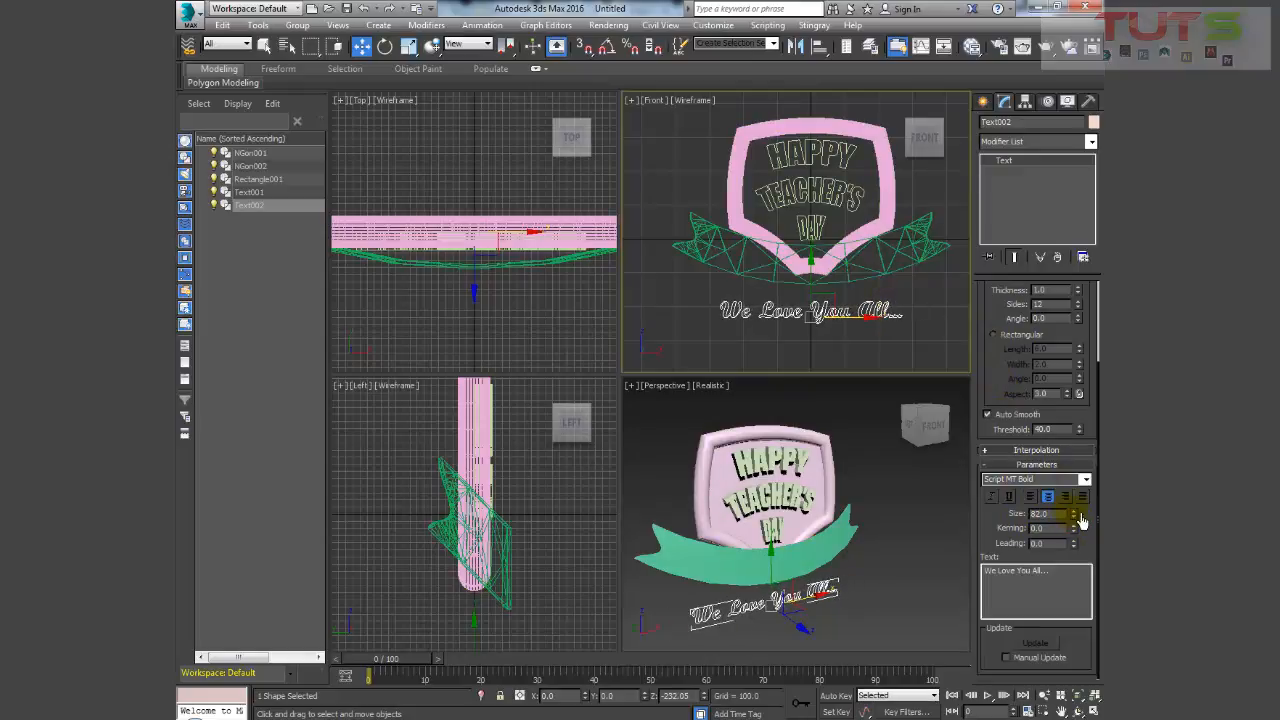
left_click_drag(818, 292, 820, 247)
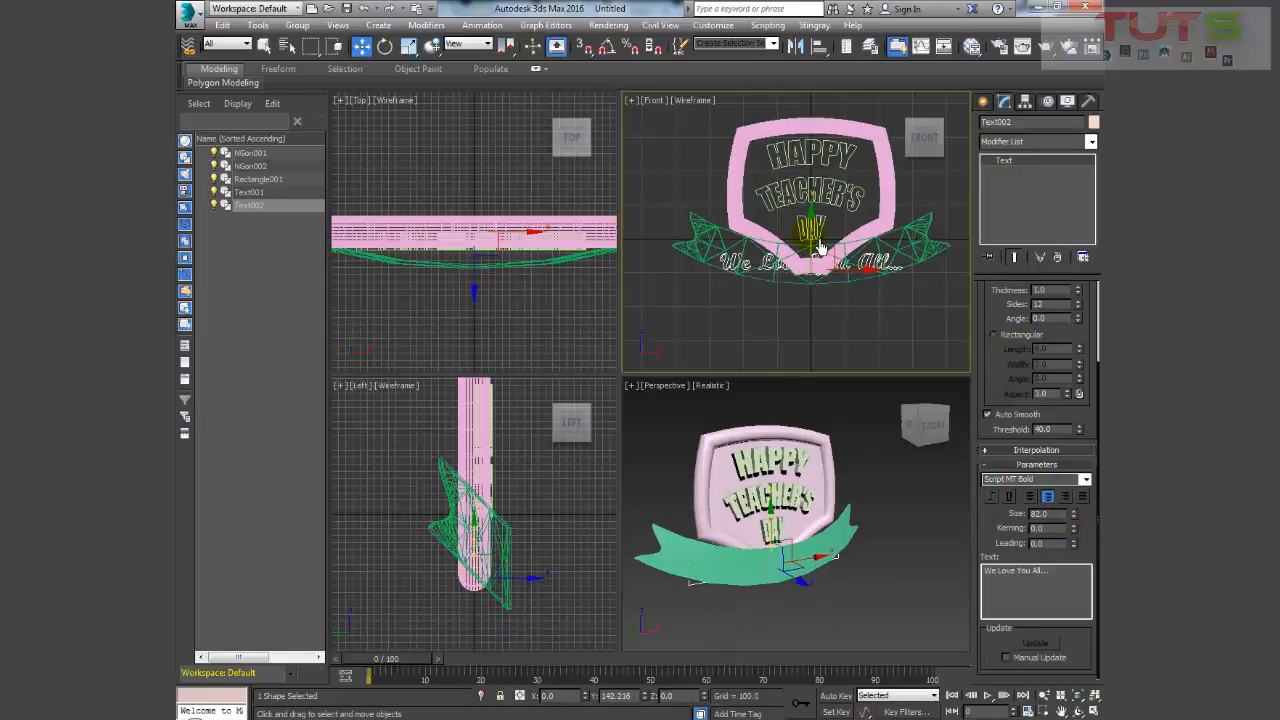
- Extrude the "We Love You All..." text by 5.5 and move it along Y to just in front of the banner
left_click(1091, 141)
scroll(1045, 519, "down", 10)
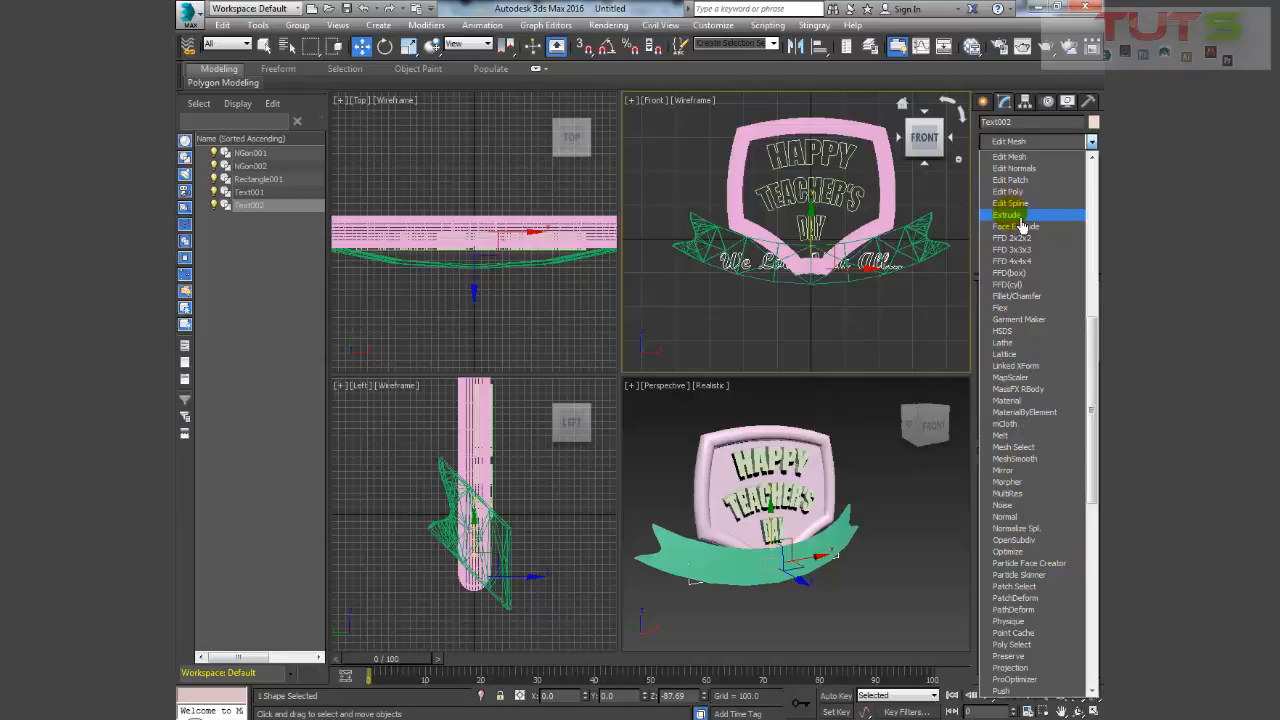
left_click(1014, 214)
middle_click_drag(800, 642, 862, 639, "alt")
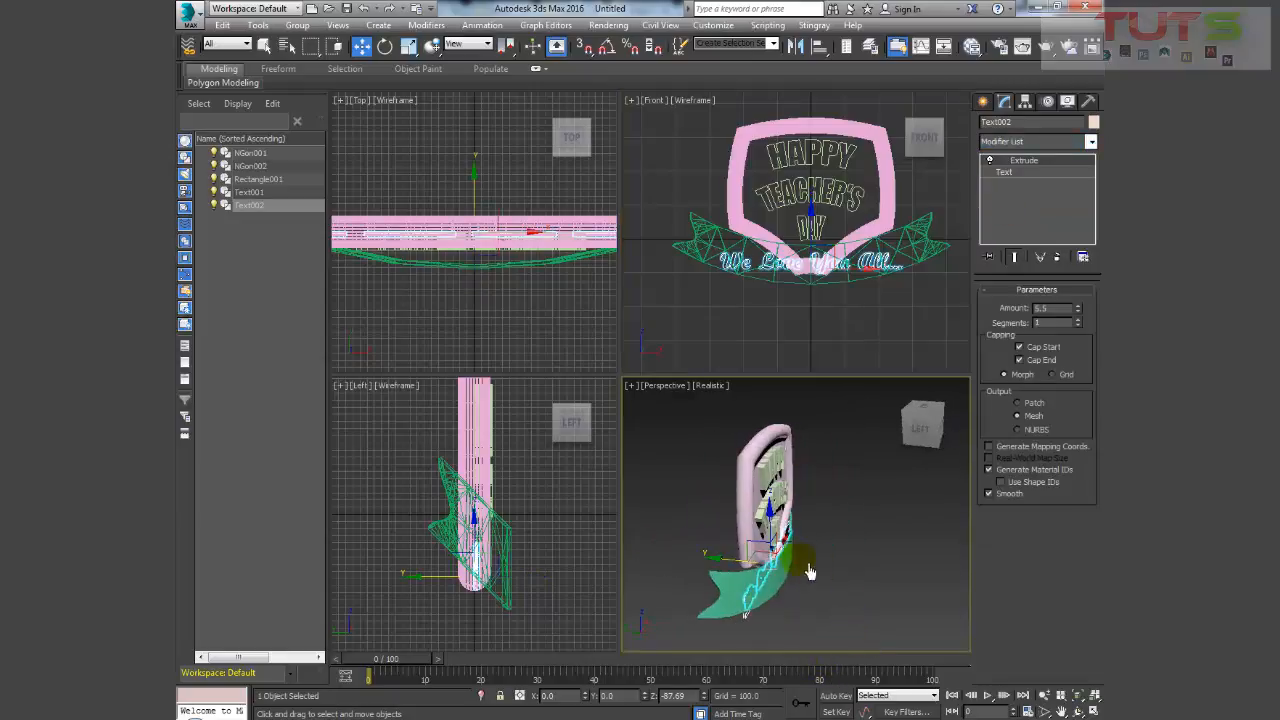
left_click_drag(740, 573, 771, 577)
- Copy the ribbon banner's Bend modifier and paste it onto the "We Love You All..." text above its Extrude
left_click(762, 605)
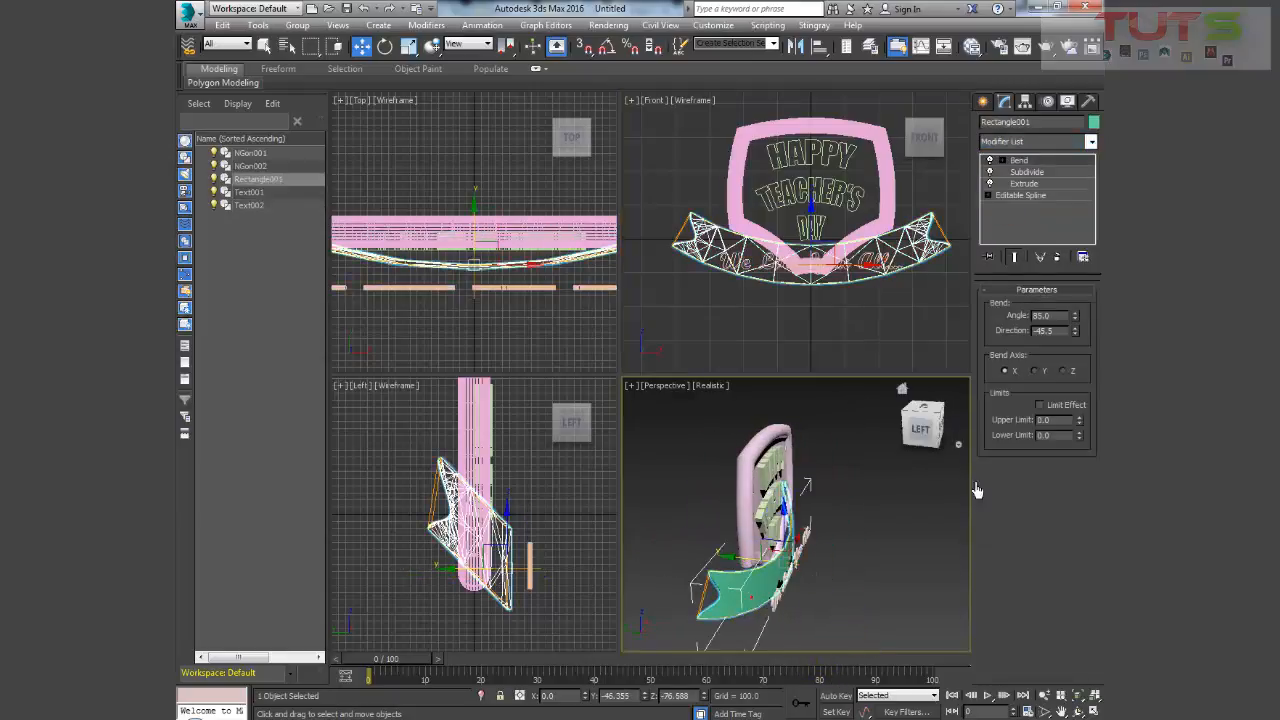
right_click(1035, 172)
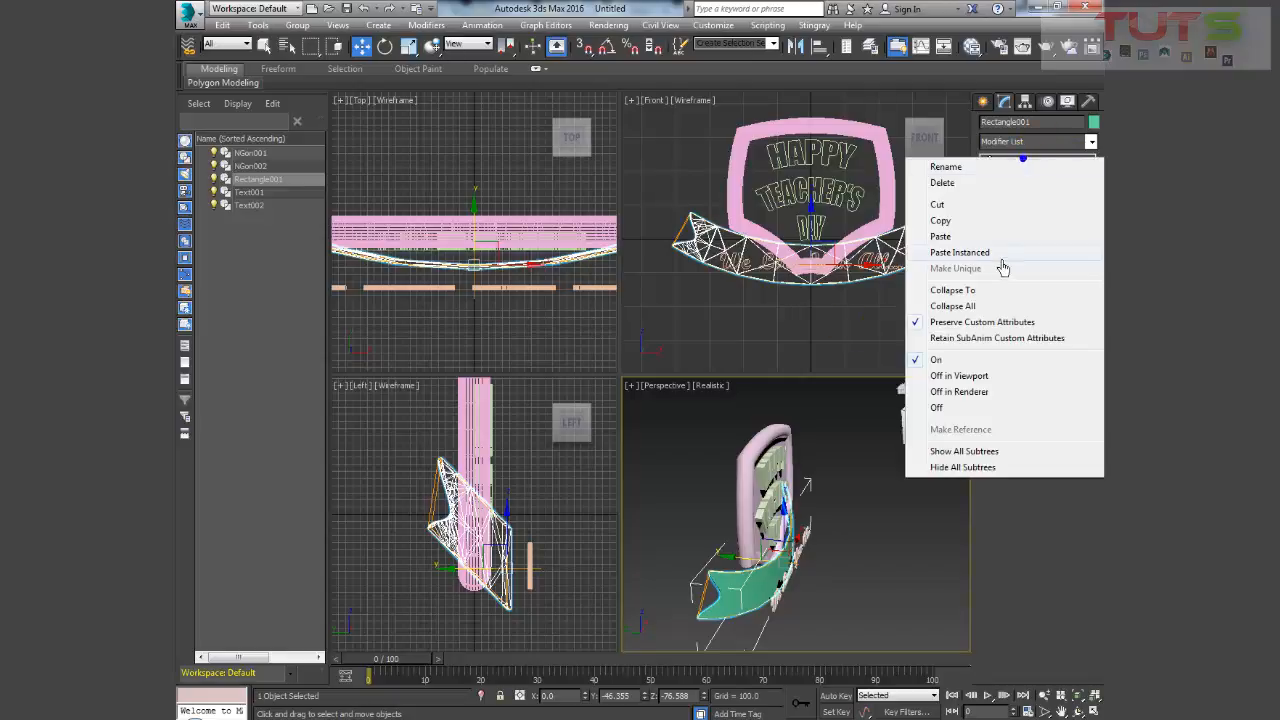
left_click(950, 228)
left_click(816, 553)
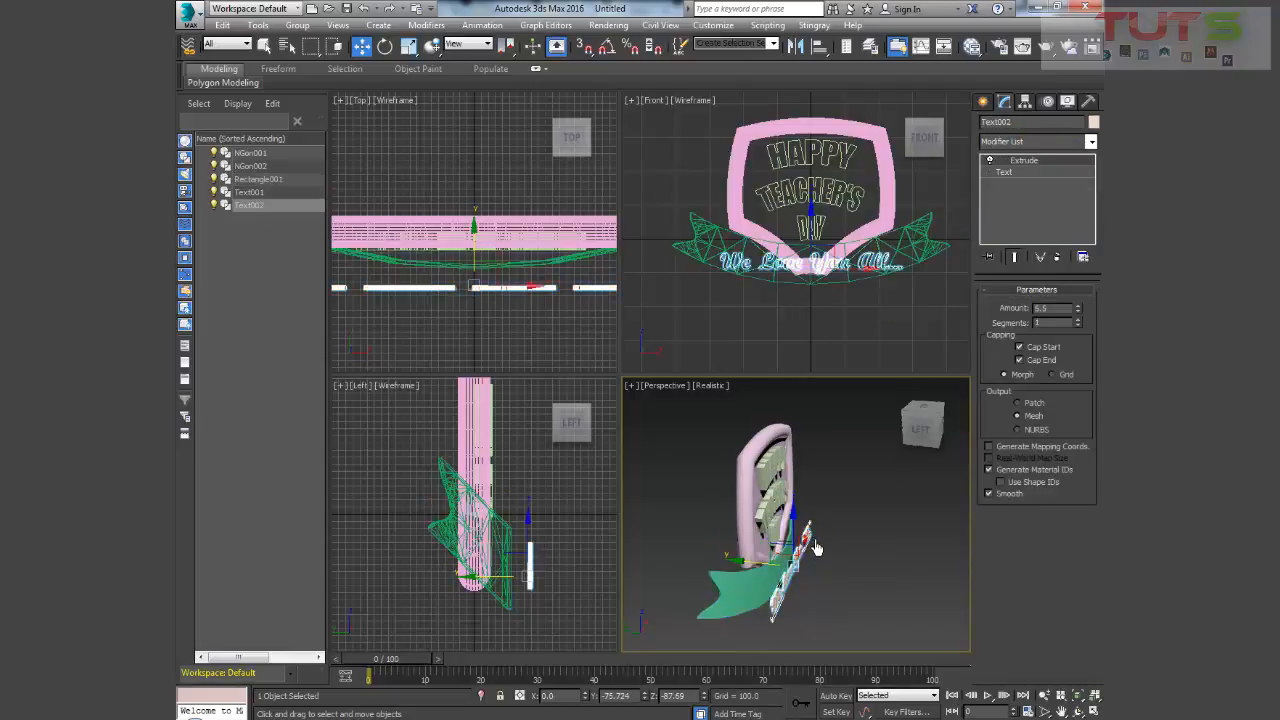
left_click(1043, 163)
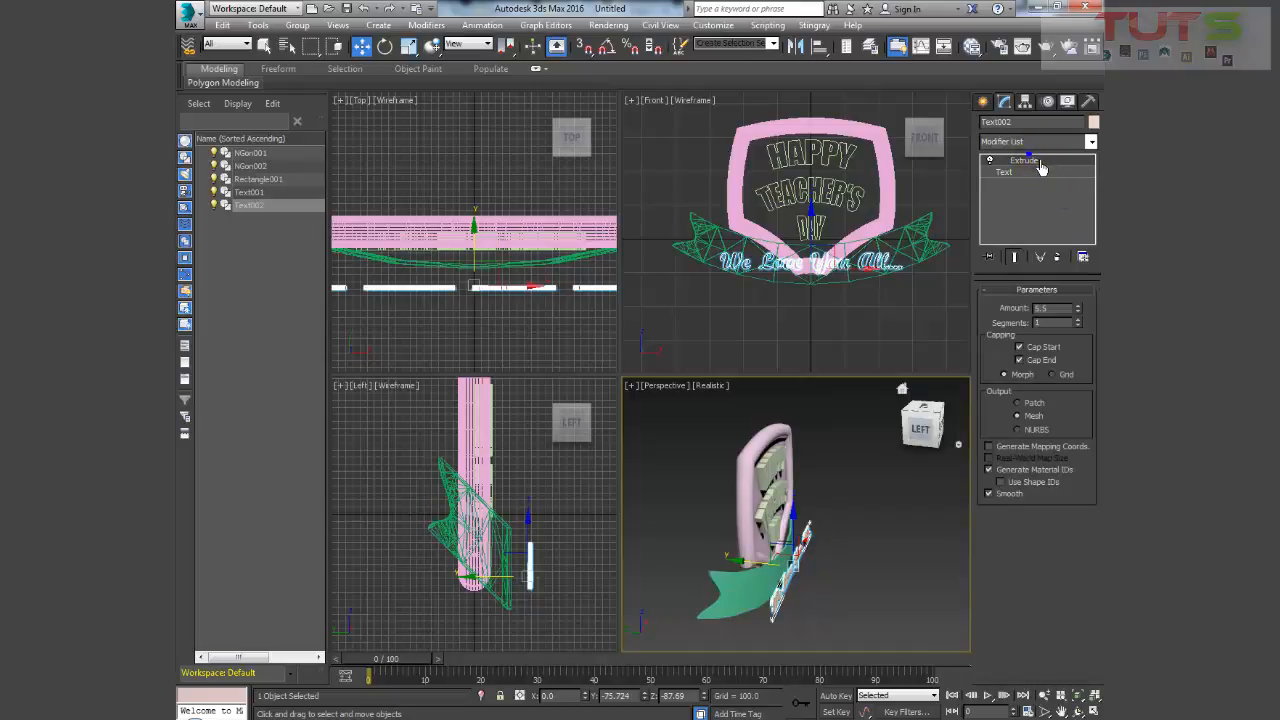
right_click(1041, 168)
left_click(971, 247)
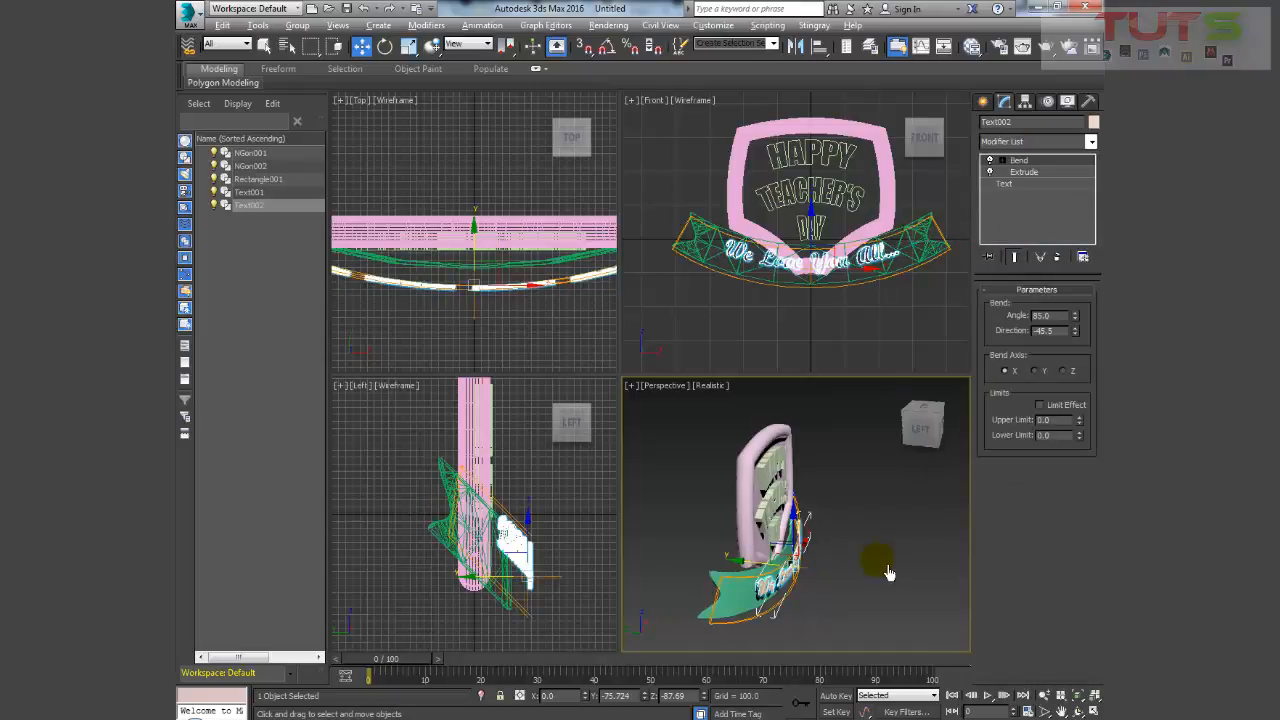
middle_click_drag(889, 573, 866, 525, "alt")
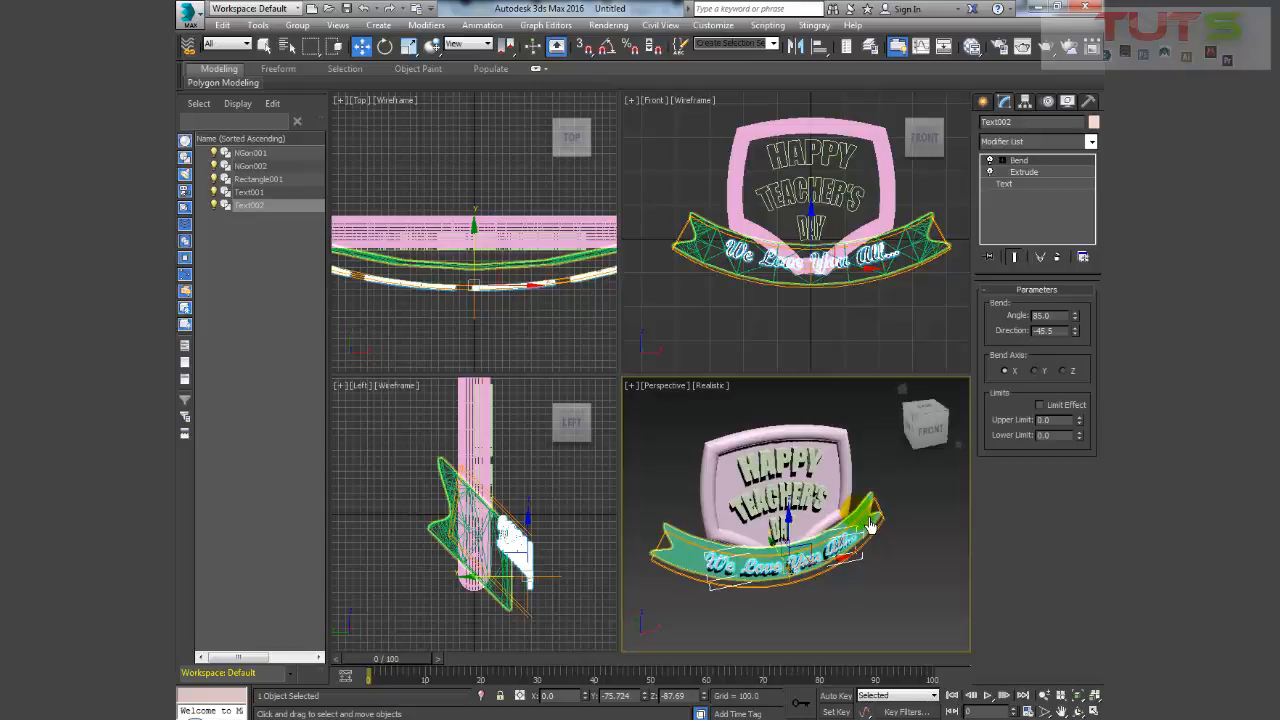
left_click(870, 525)
right_click(1032, 166)
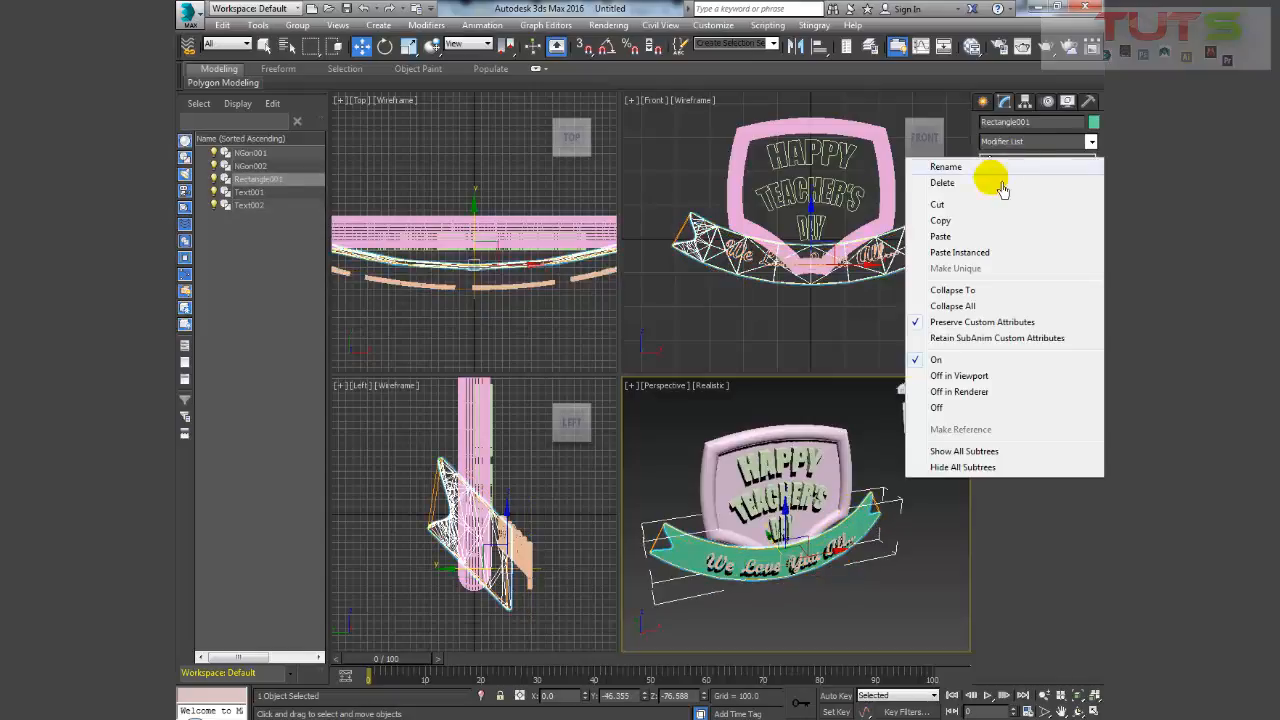
left_click(955, 236)
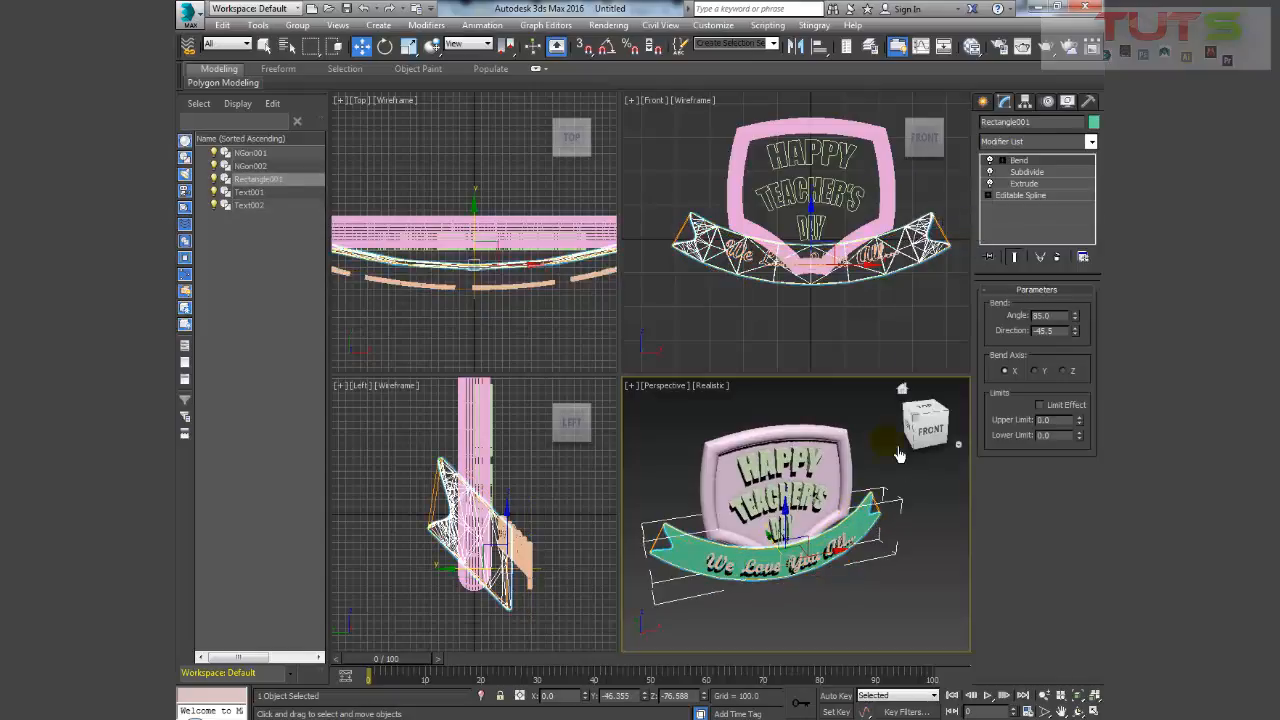
- Move the bent "We Love You All..." text back against the banner's face, to about Y -51.5 and Z -92.1
middle_click_drag(848, 541, 862, 521, "alt")
left_click(862, 520)
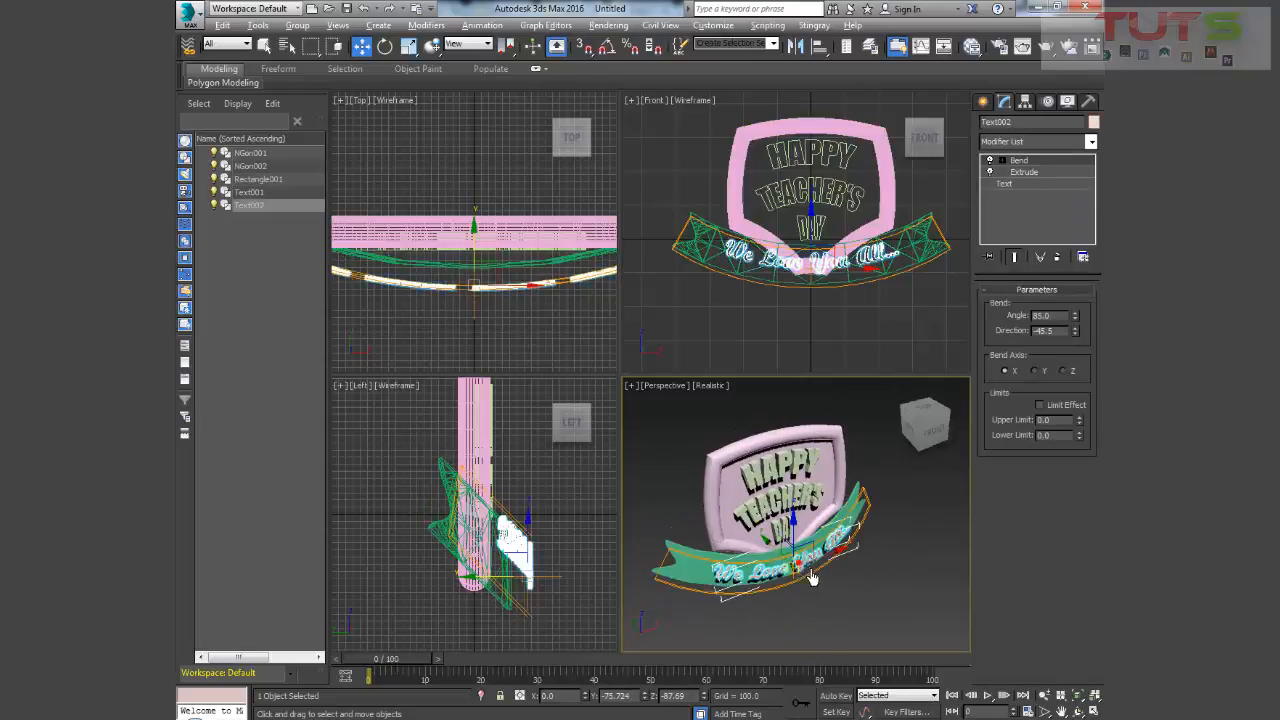
middle_click_drag(812, 577, 830, 575, "alt")
left_click_drag(787, 565, 775, 562)
middle_click_drag(774, 563, 780, 535, "alt")
left_click_drag(780, 535, 790, 540)
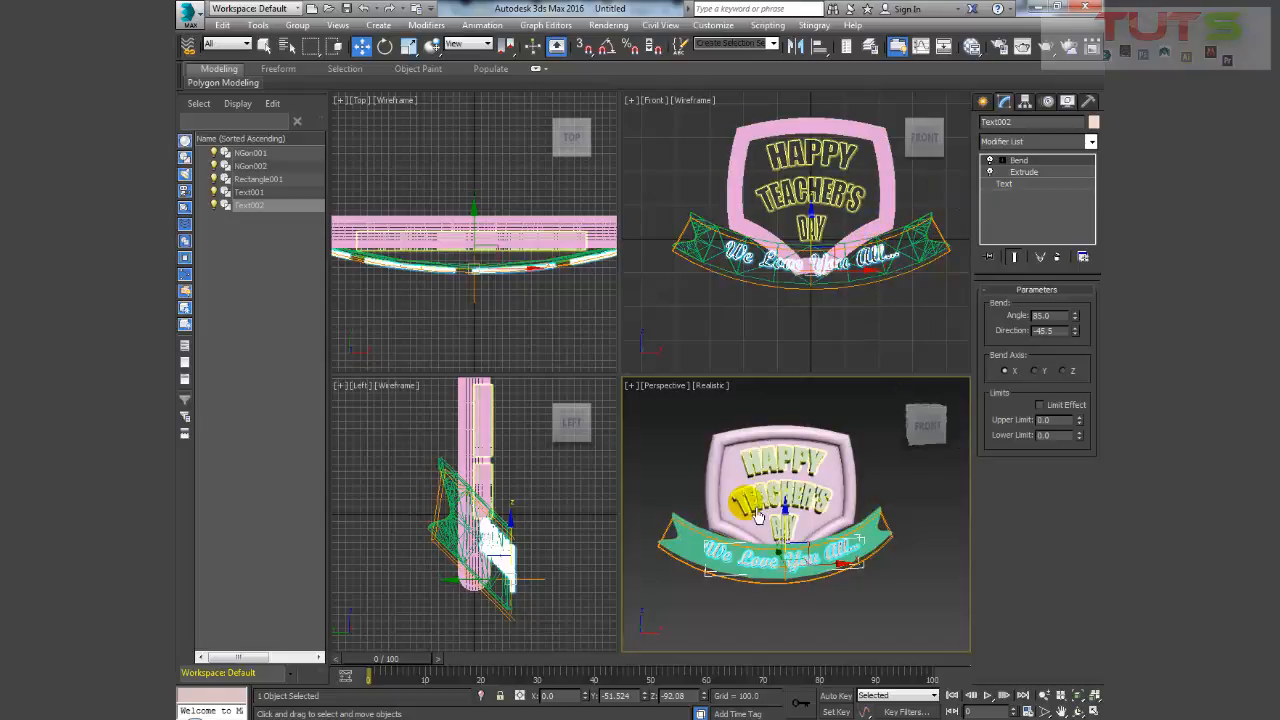
- Rename the "We Love You All..." text as love and the banner as ribbon
left_click(1026, 122)
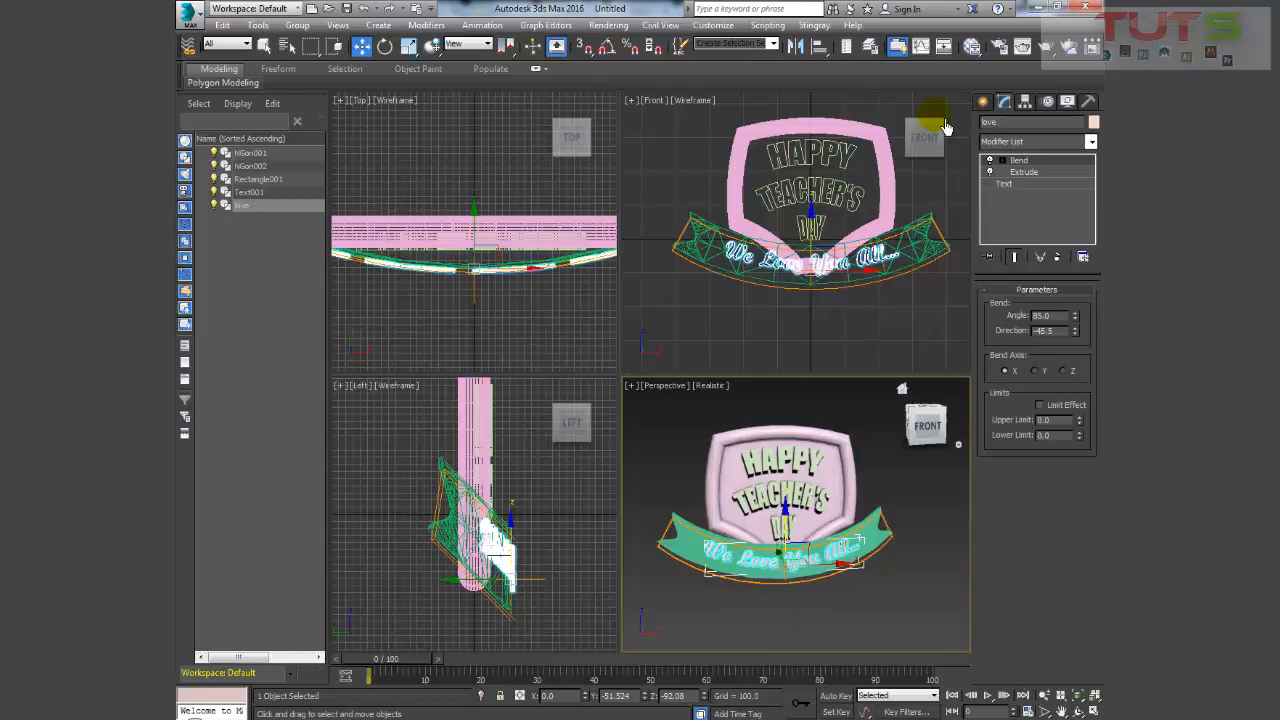
left_click(890, 549)
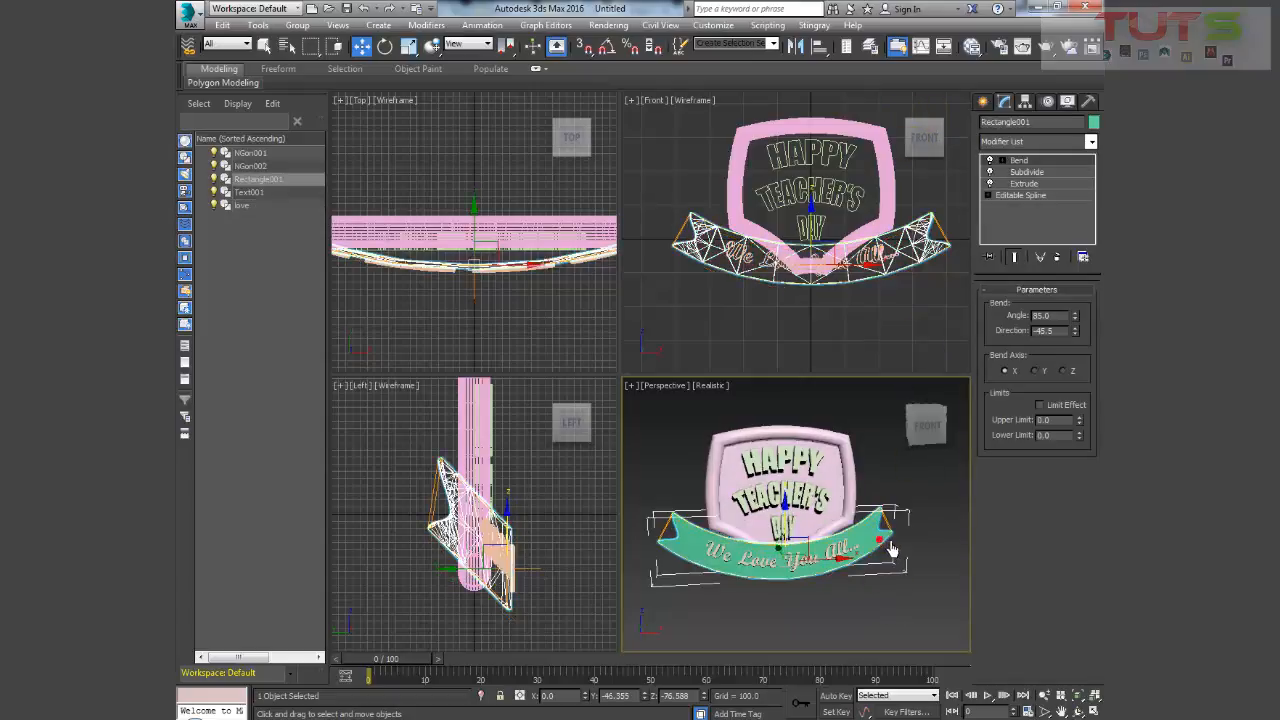
left_click(990, 123)
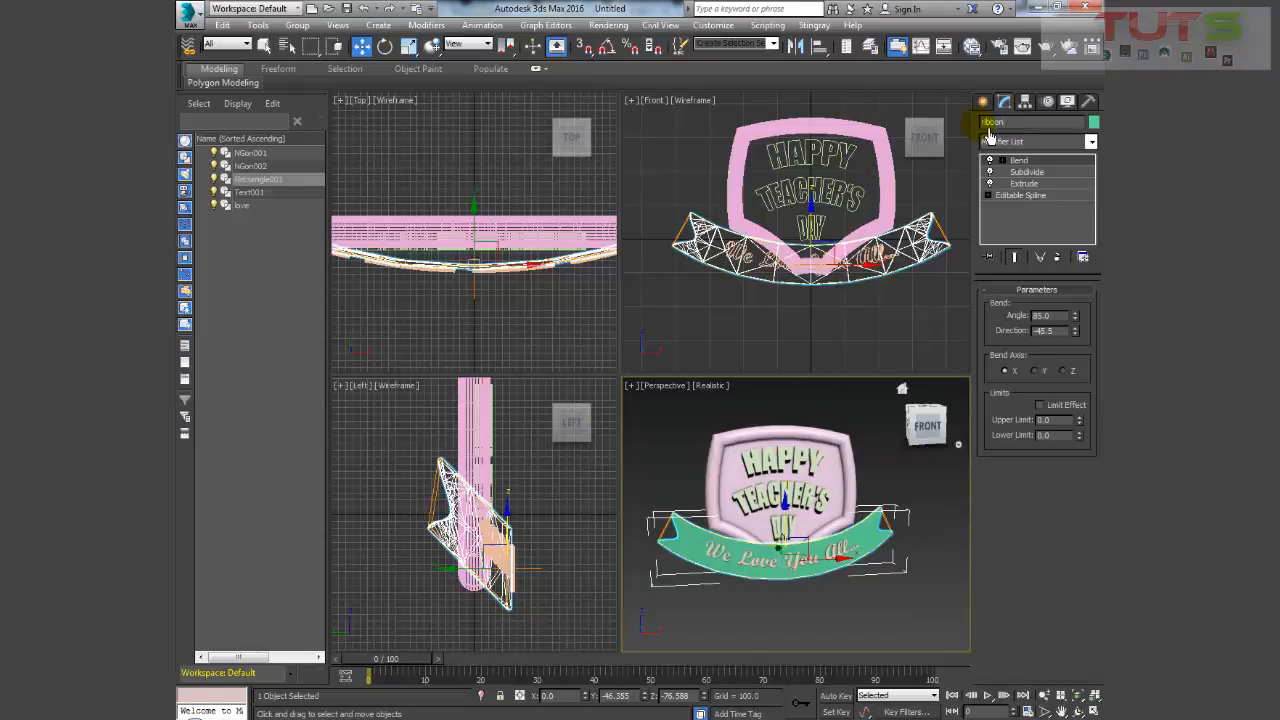
- Group the two NGon badge shapes as badge and rename the HAPPY TEACHER'S DAY text as happy
left_click(886, 206)
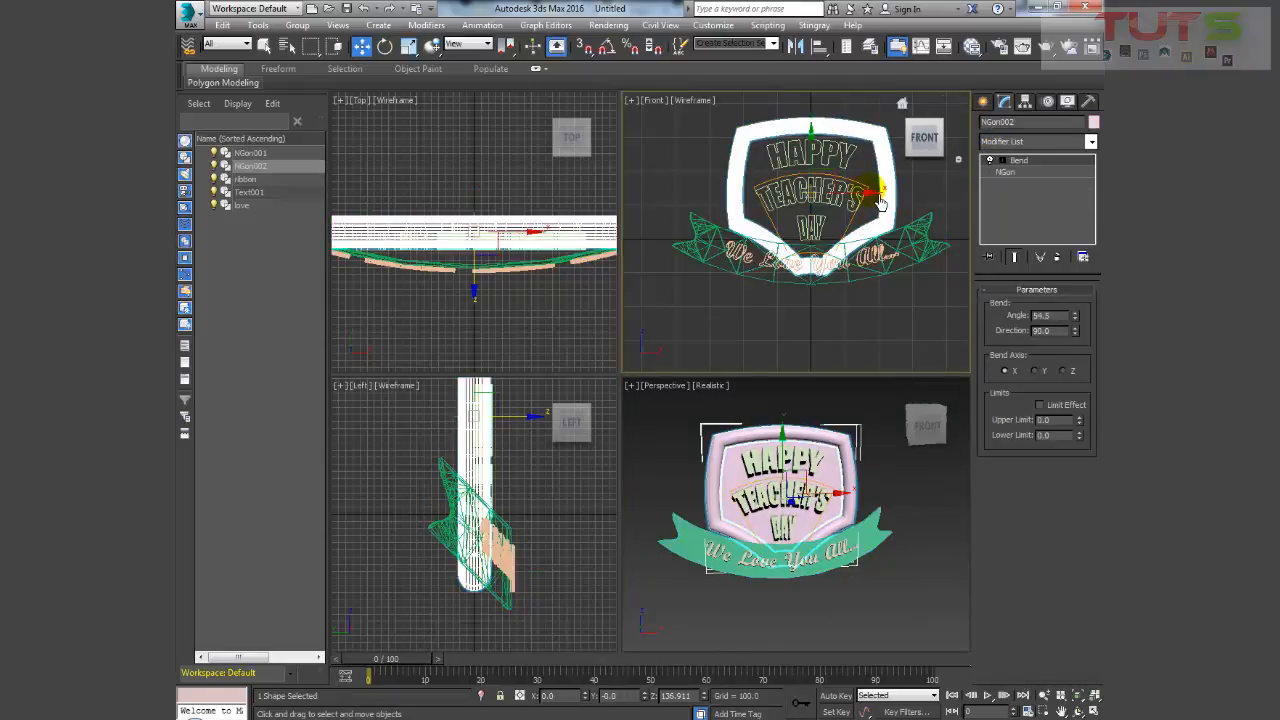
left_click(886, 195, "ctrl")
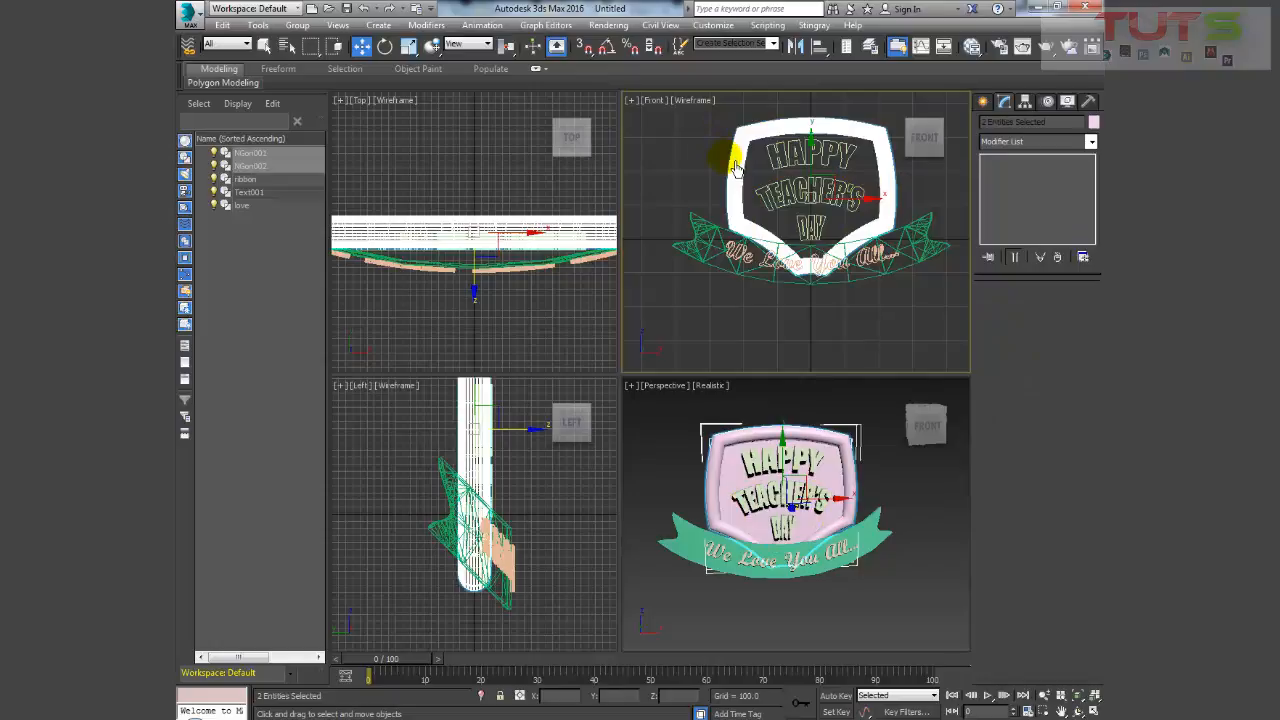
left_click(297, 25)
left_click(317, 43)
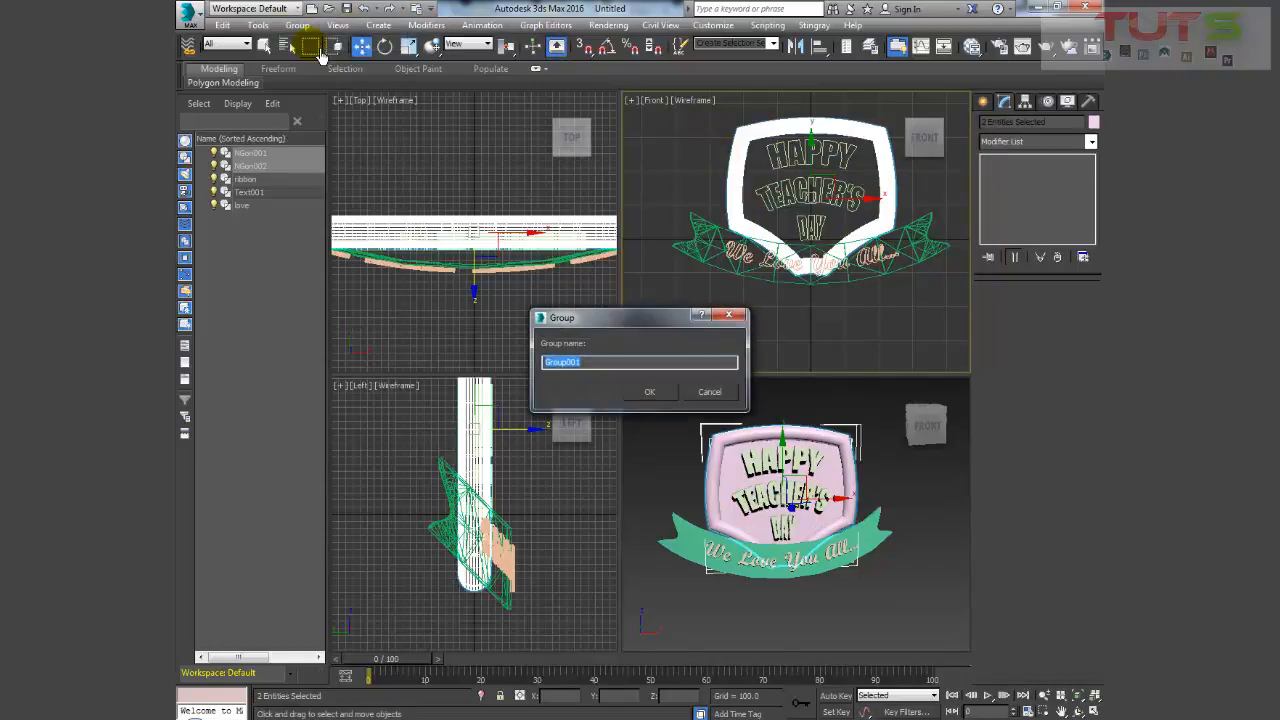
type("badge")
key("Return")
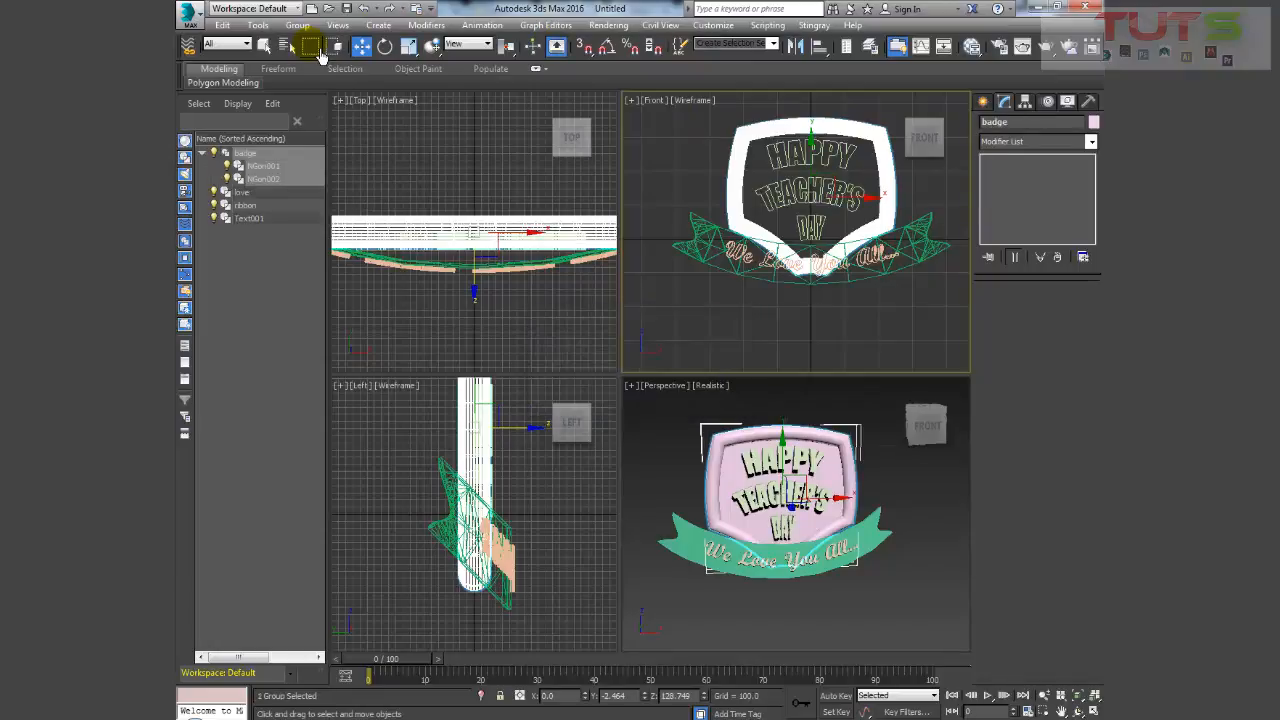
left_click(818, 203)
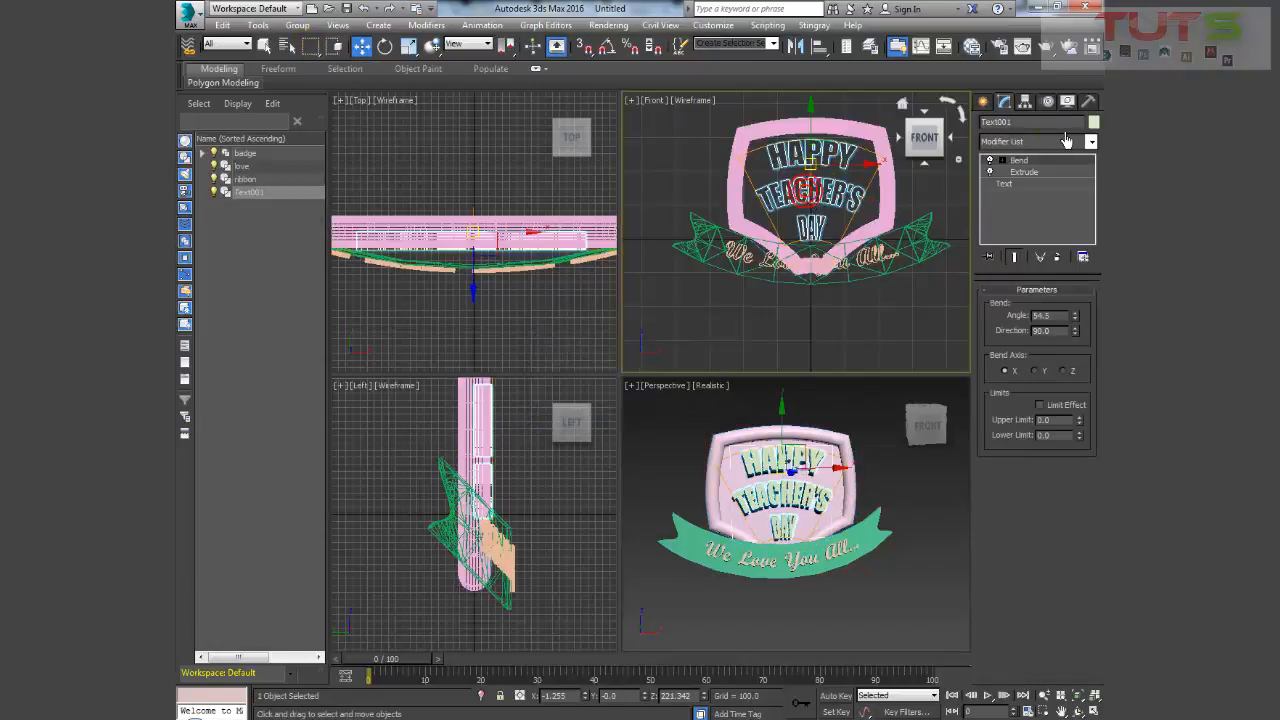
type("N")
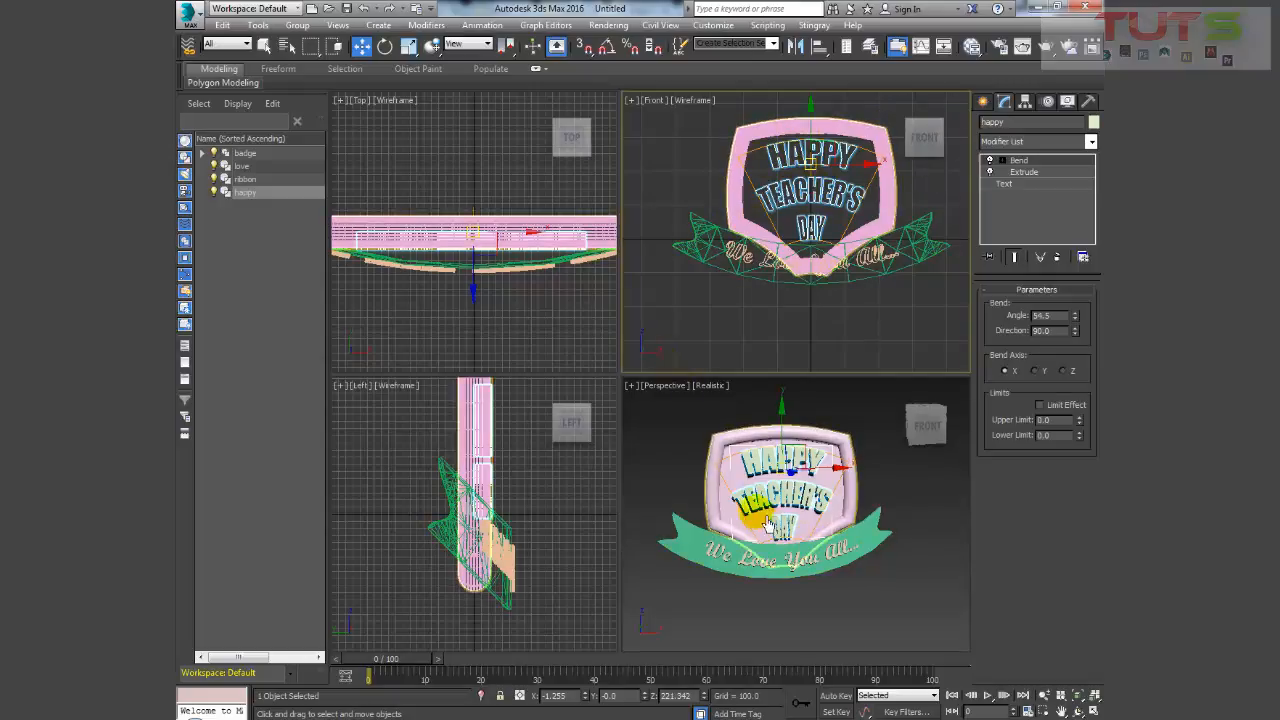
- Render the Perspective view of the whole badge from the front and close the rendered frame
middle_click_drag(751, 523, 850, 603, "alt")
scroll(828, 595, "up", 3)
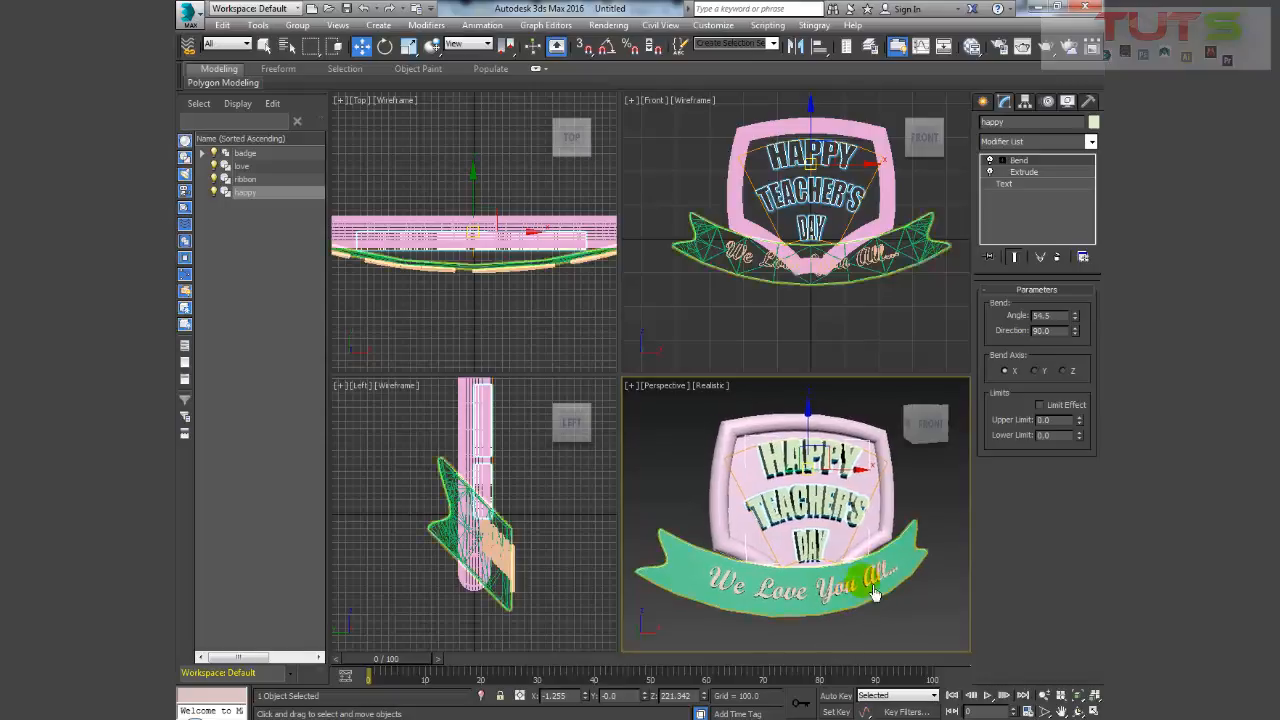
left_click(1047, 50)
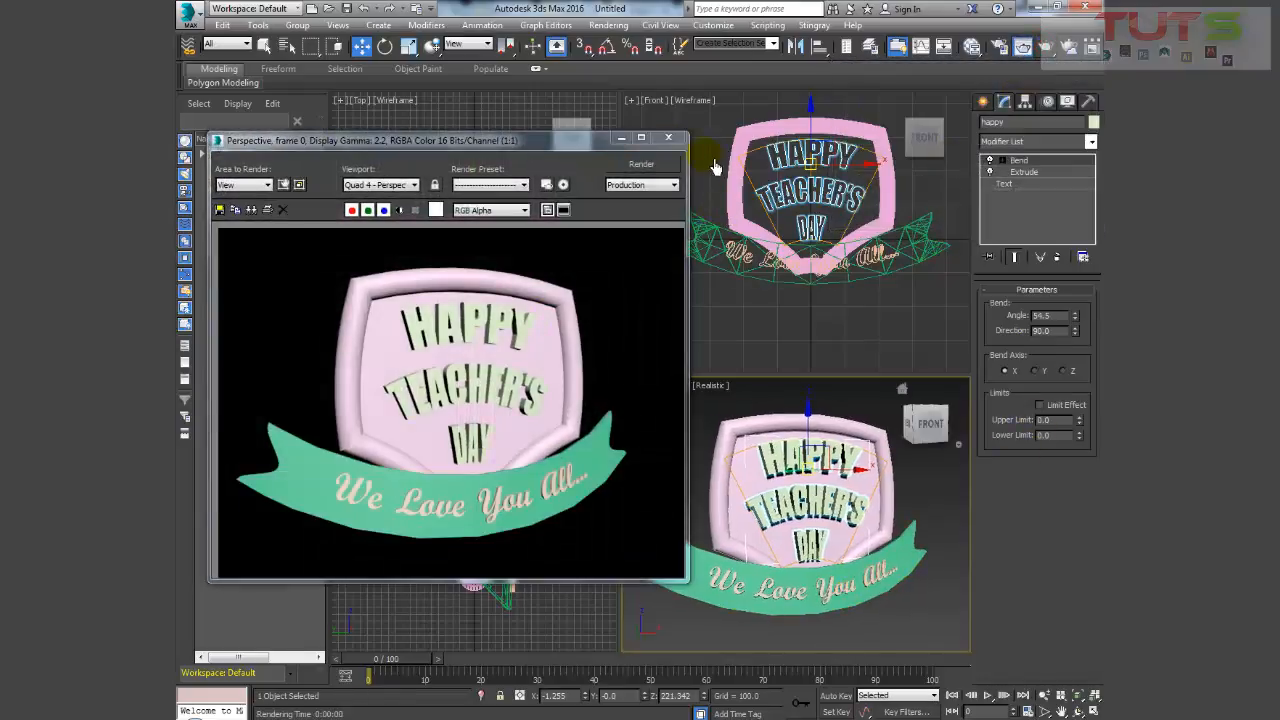
left_click(668, 138)
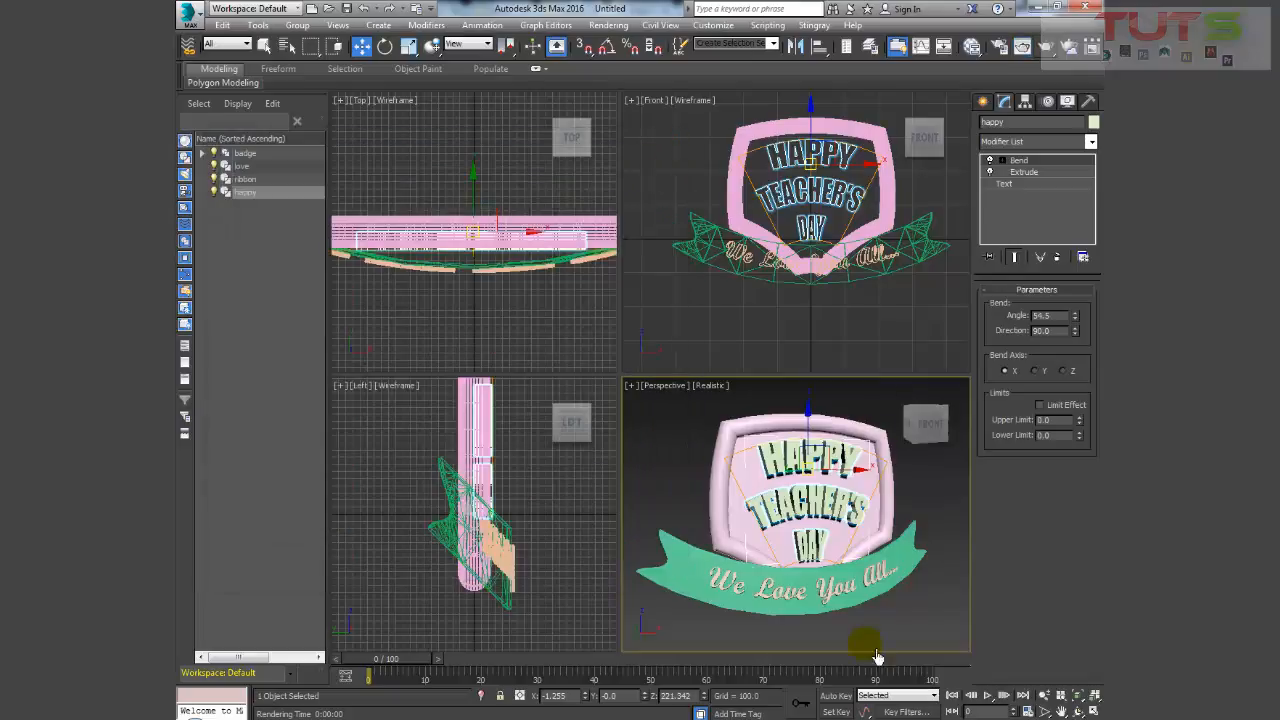
- Choose NVIDIA mental ray as the production renderer and close the render setup
left_click(913, 566)
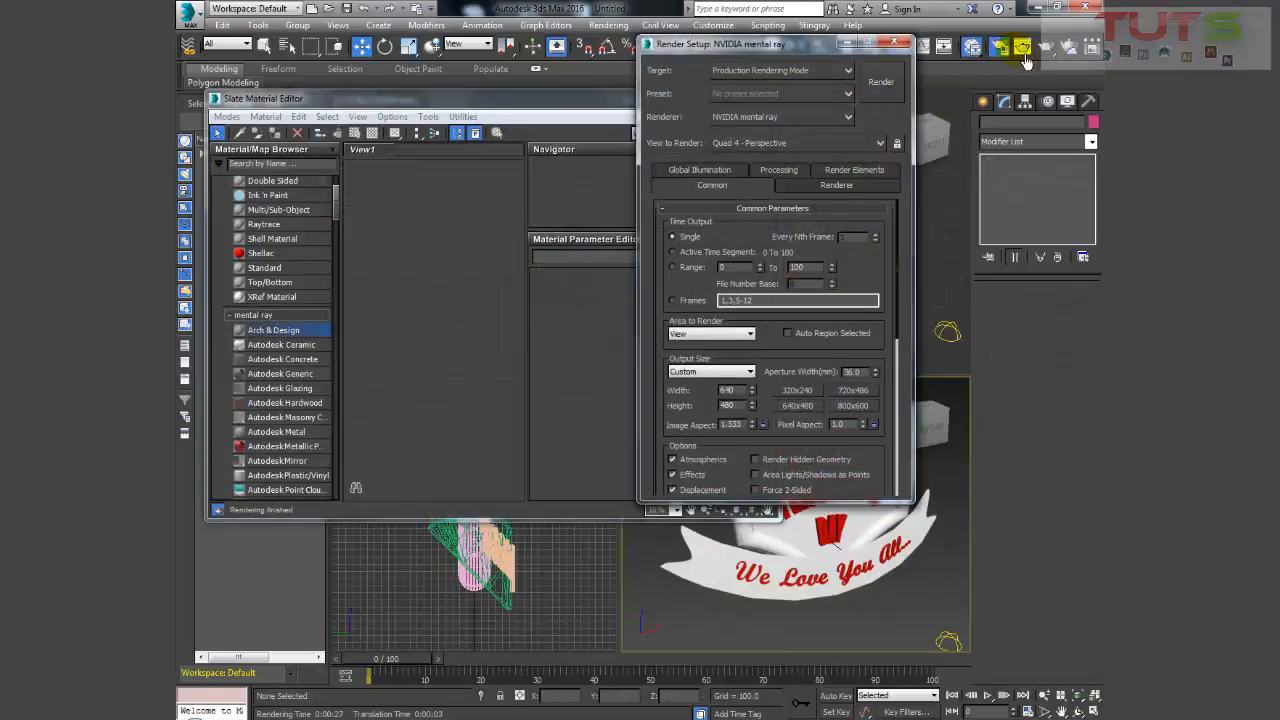
left_click(838, 117)
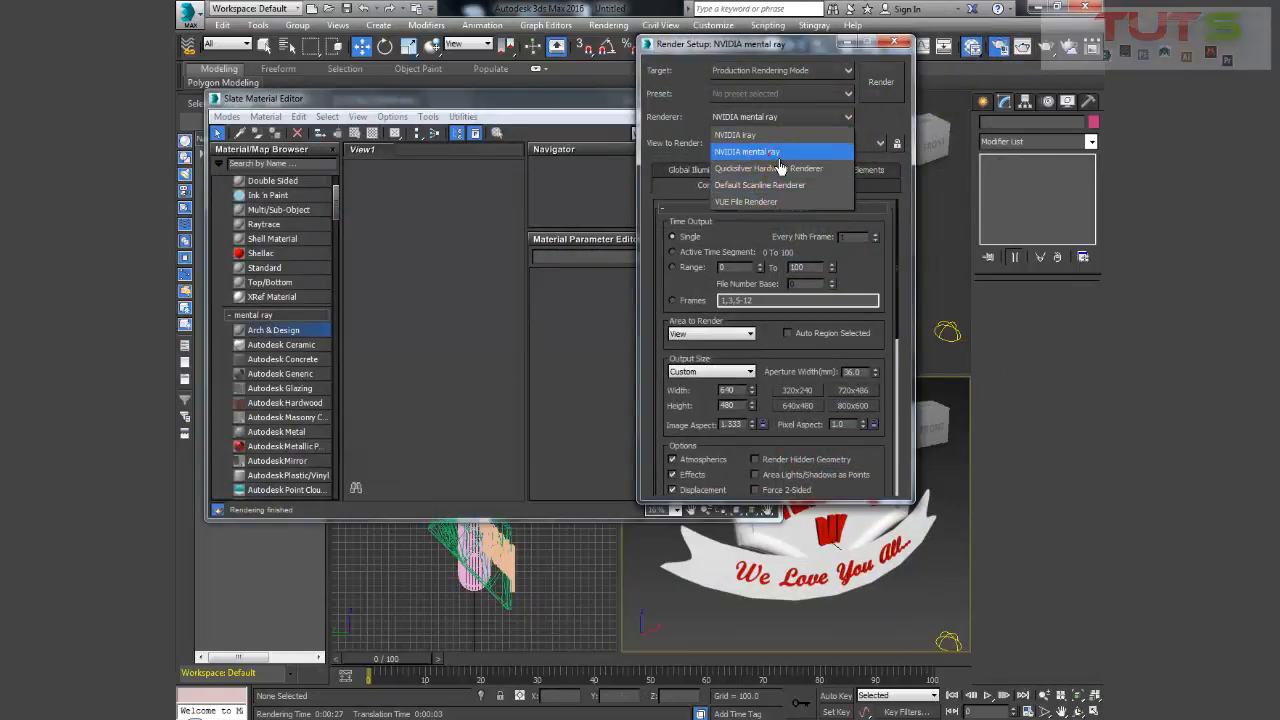
left_click(762, 151)
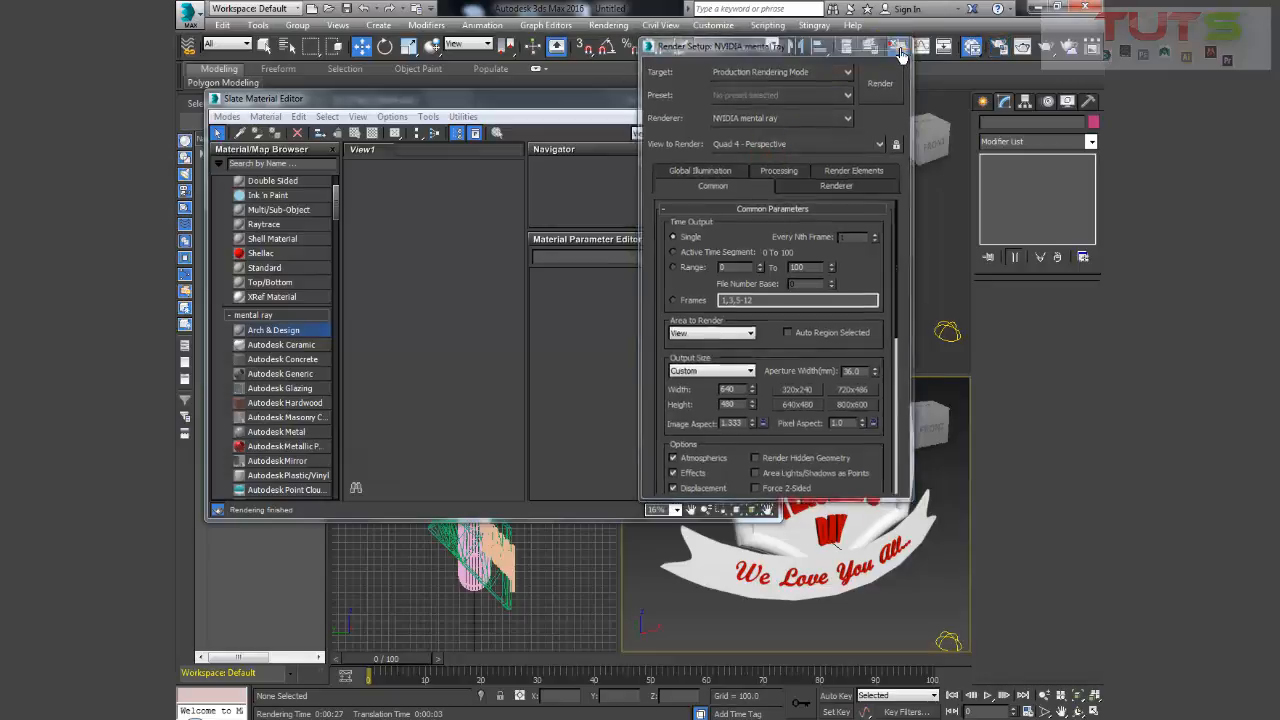
left_click(897, 45)
left_click(812, 363)
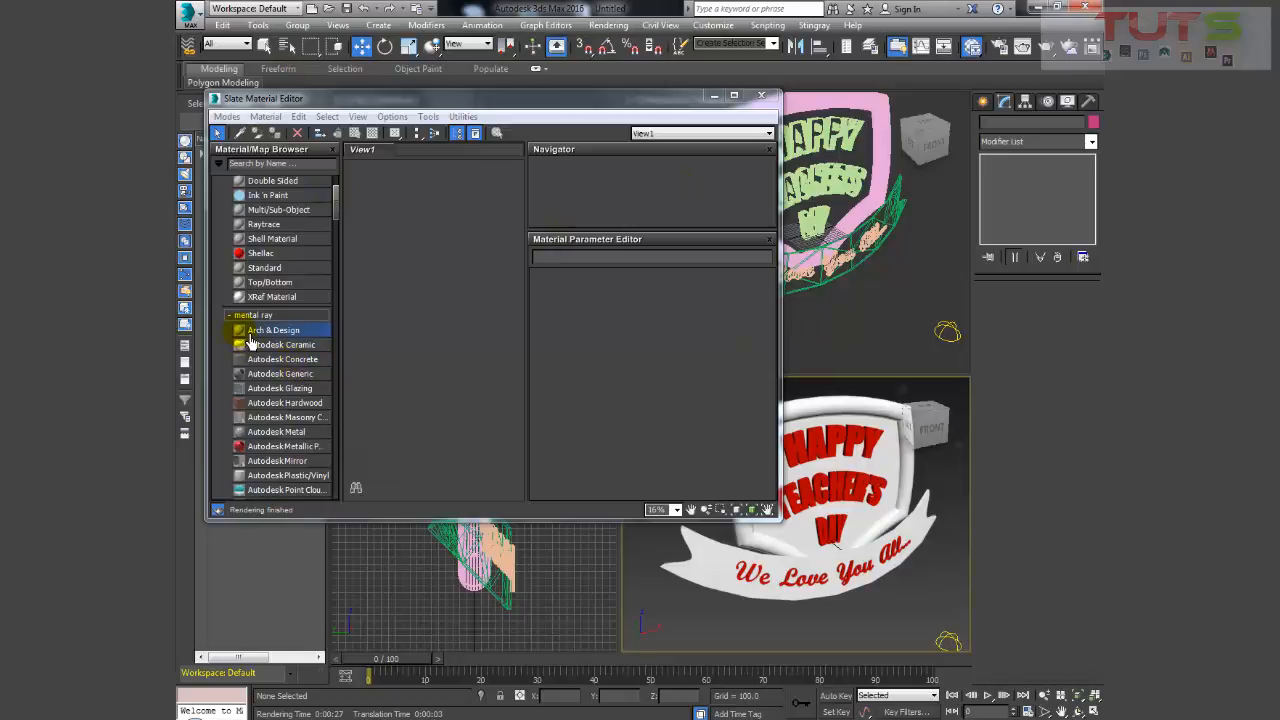
- Add an Arch & Design material in the Slate Material Editor and assign it to the HAPPY TEACHER'S DAY text
left_click_drag(278, 337, 390, 259)
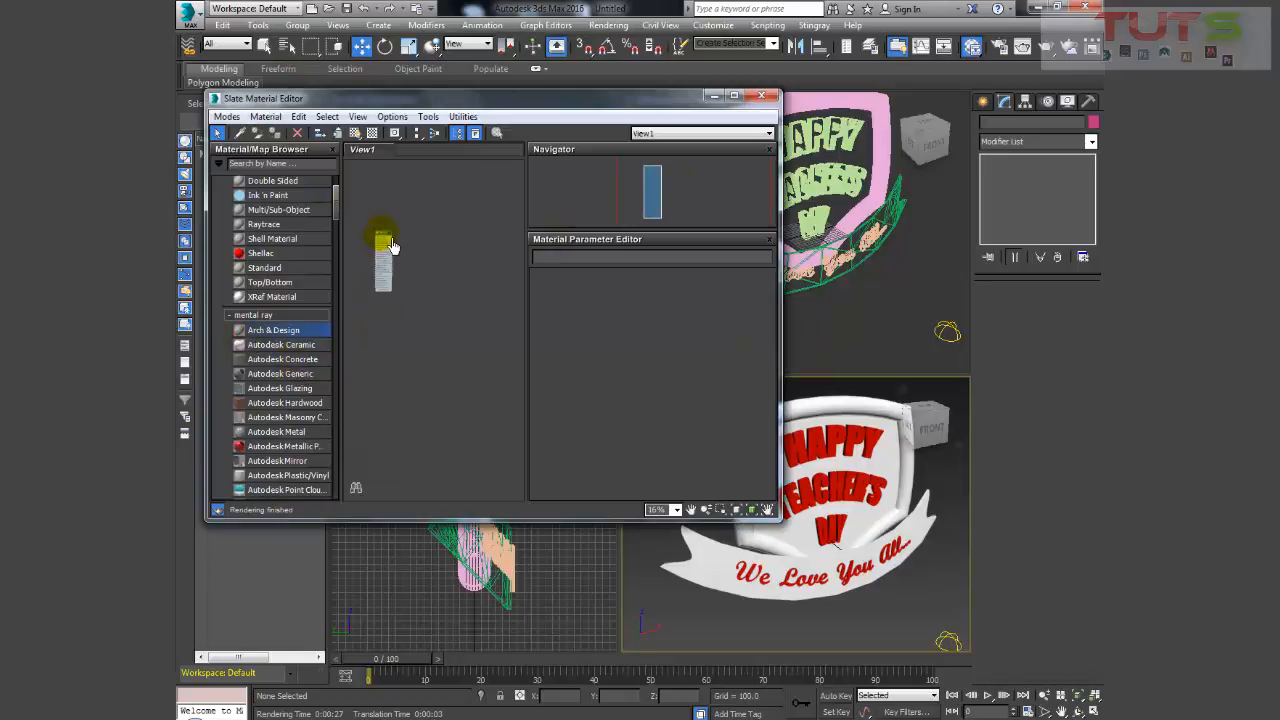
double_click(388, 248)
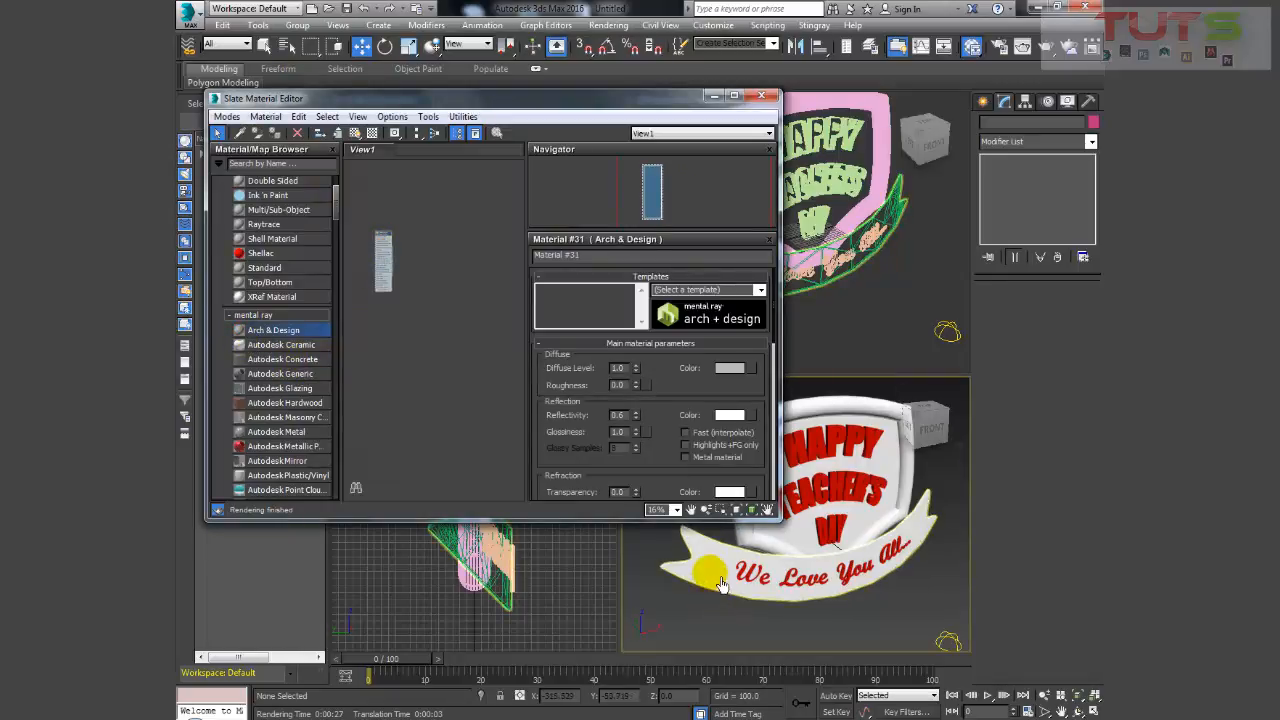
left_click(815, 467)
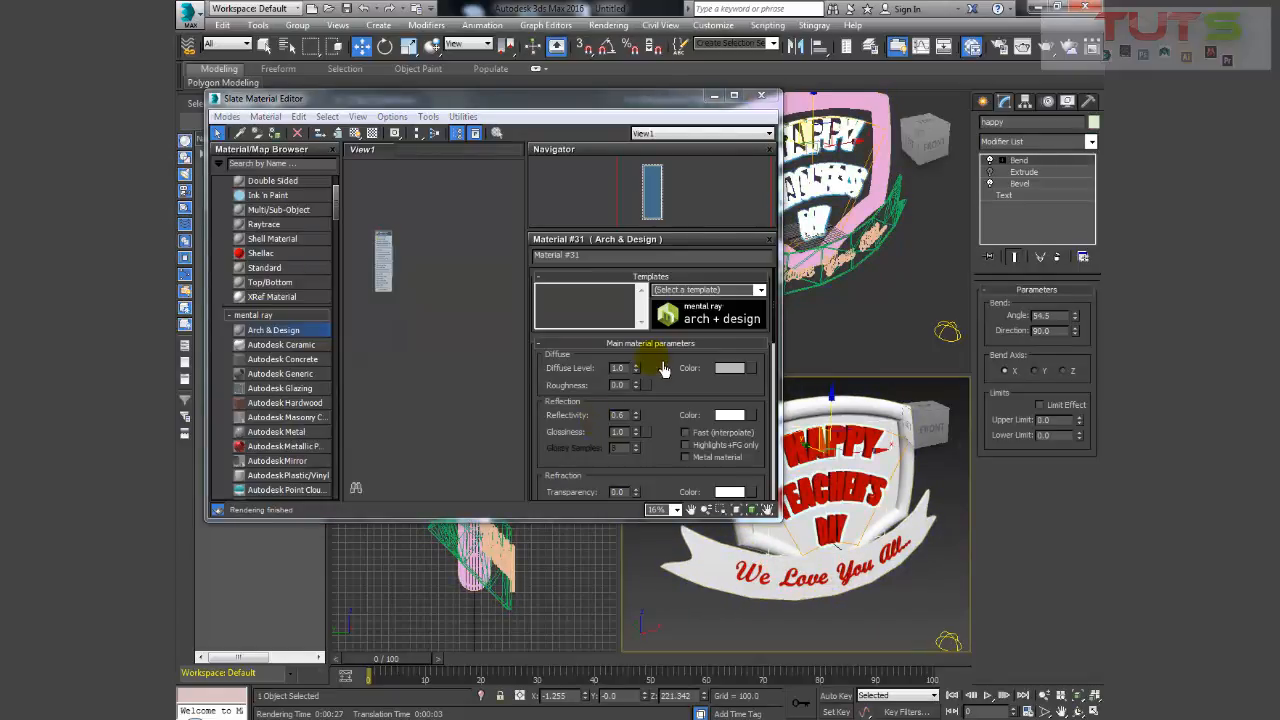
left_click(275, 330)
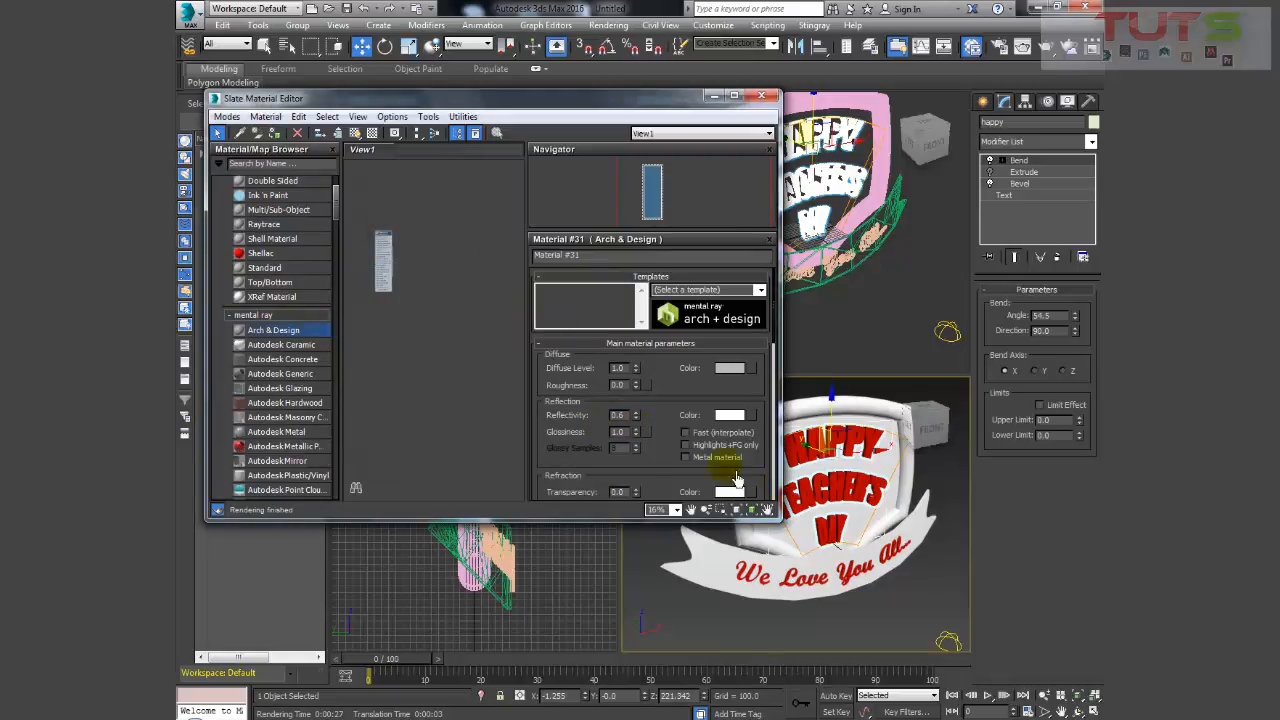
left_click(275, 133)
- Set the Arch & Design material's diffuse colour to red, about 0.655 red with green and blue at 0
left_click(1018, 158)
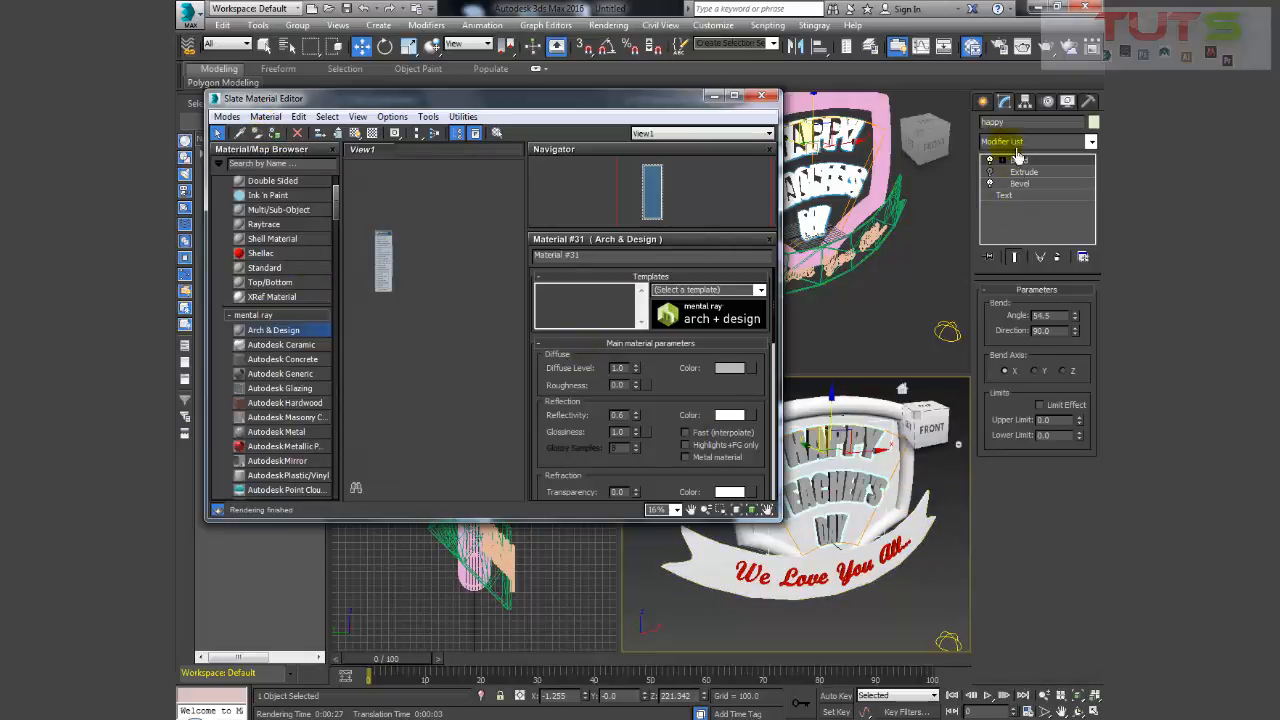
left_click(731, 375)
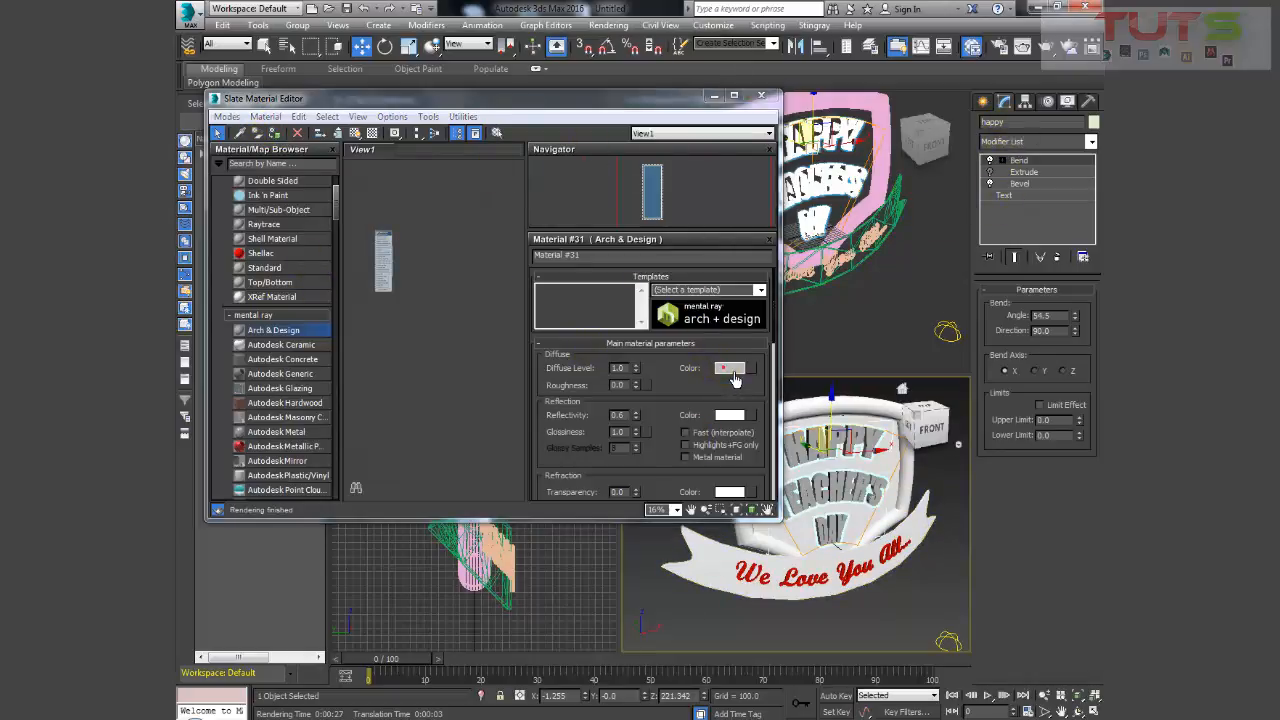
left_click(592, 107)
left_click_drag(593, 107, 593, 95)
left_click(593, 163)
left_click_drag(590, 155, 591, 141)
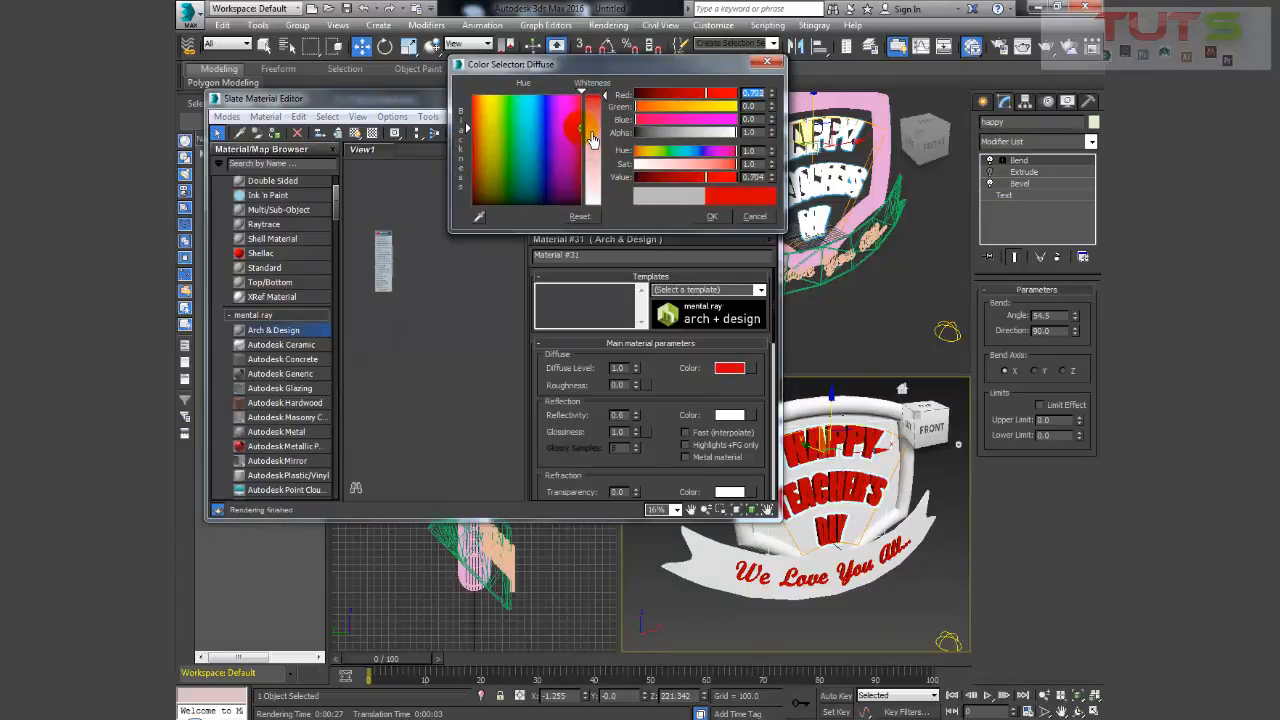
left_click(724, 219)
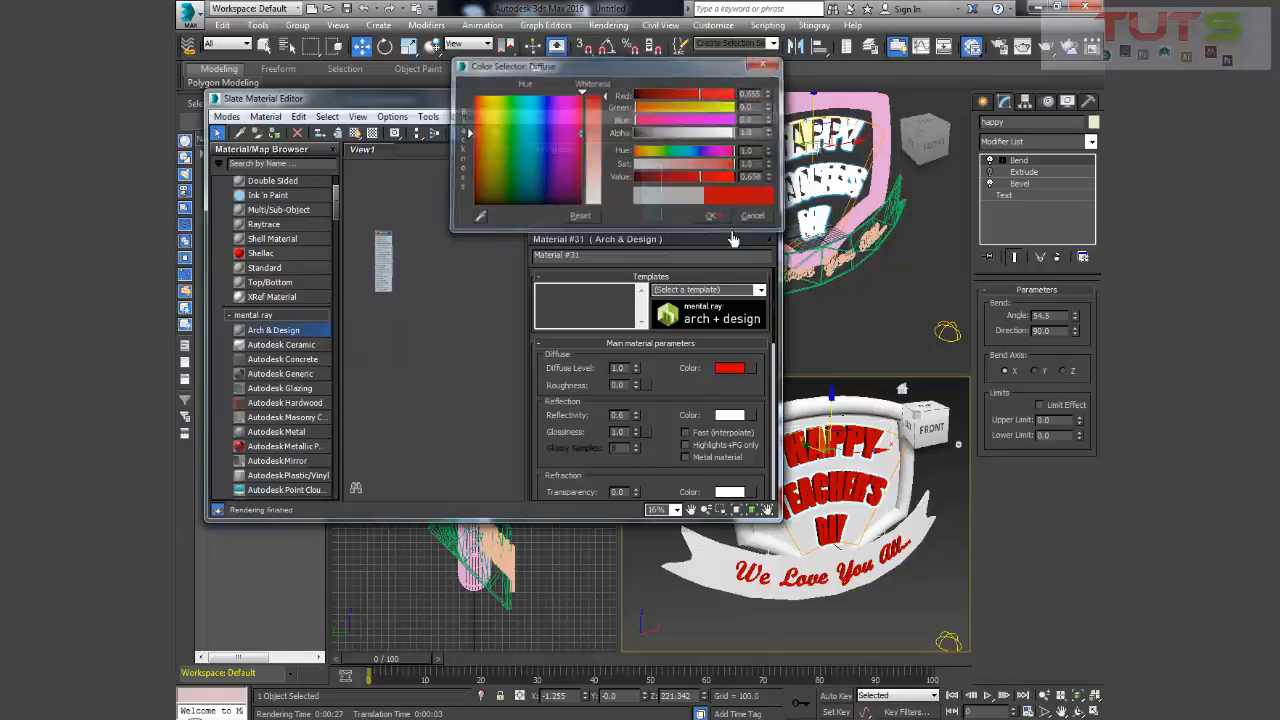
- Select the badge group and open it so its parts can be edited individually
left_click(912, 575)
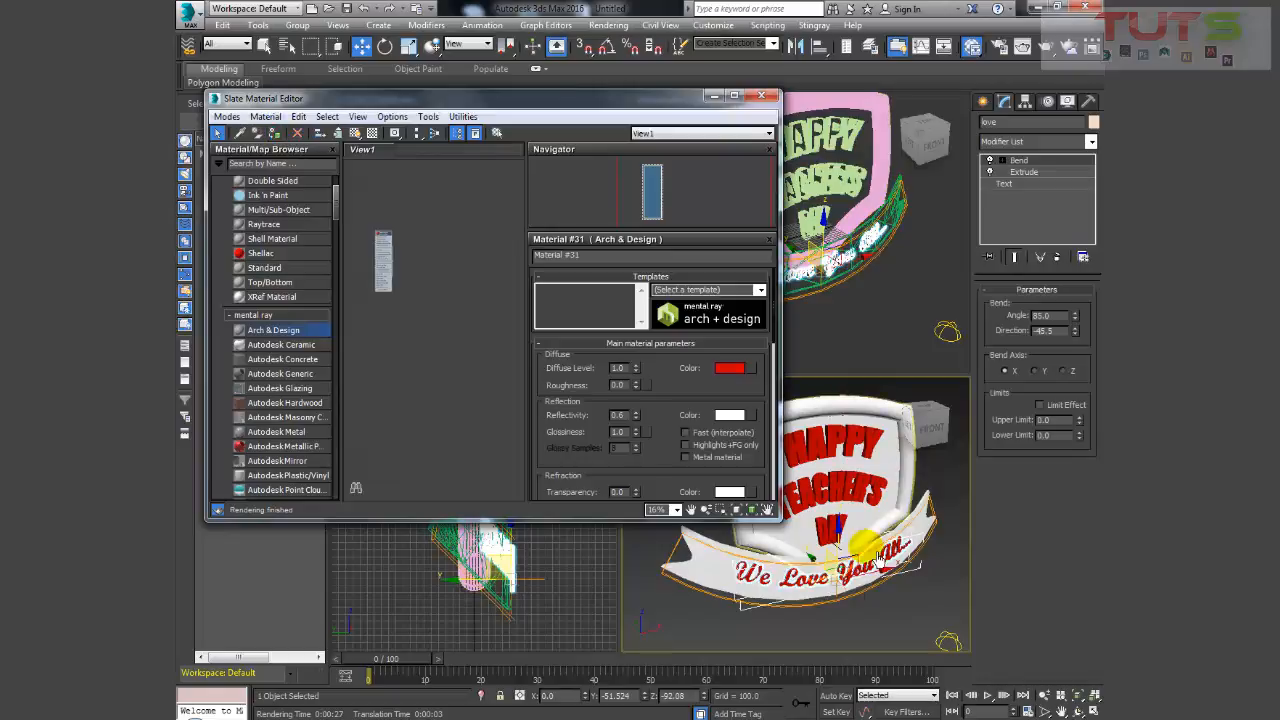
left_click(704, 584)
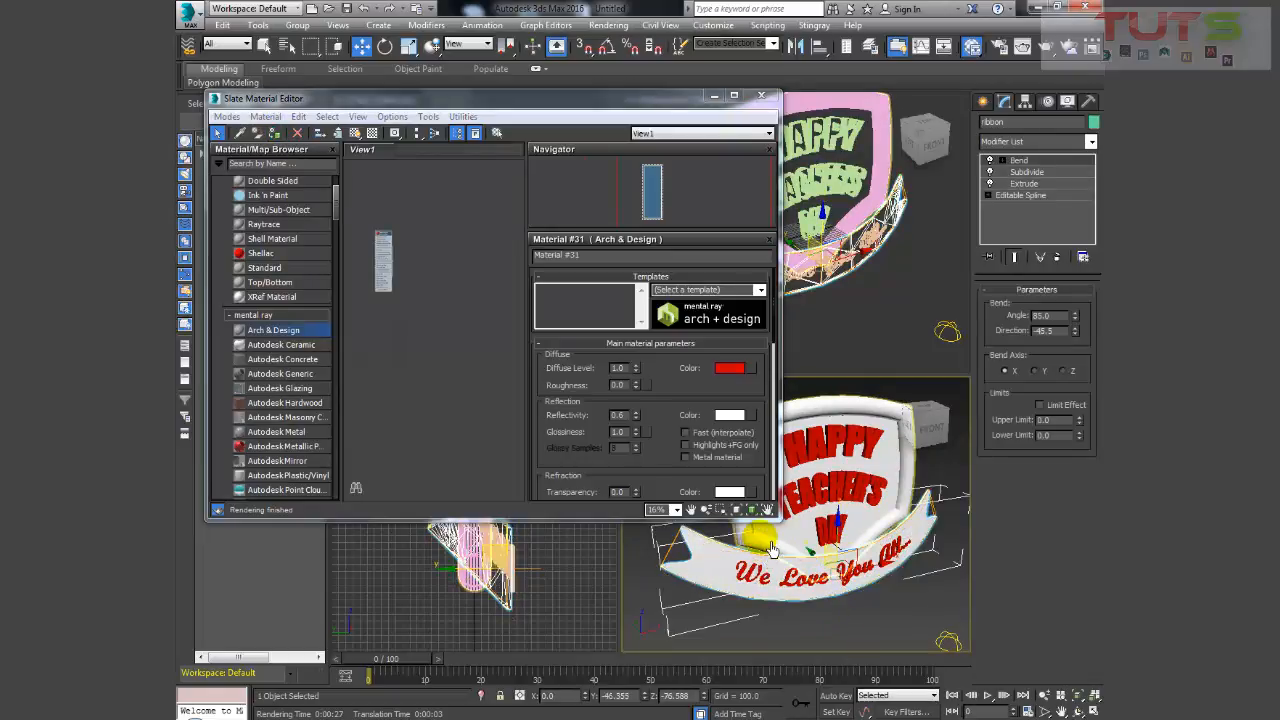
left_click(760, 545)
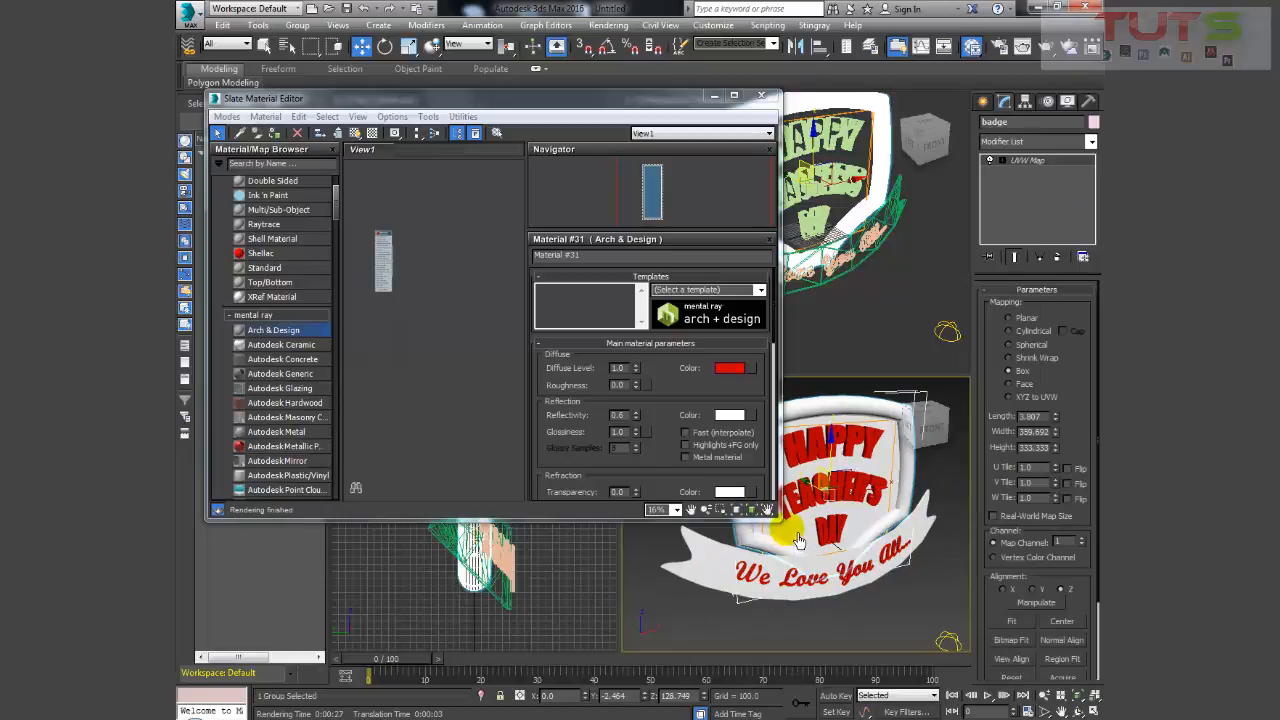
left_click(296, 25)
left_click(314, 82)
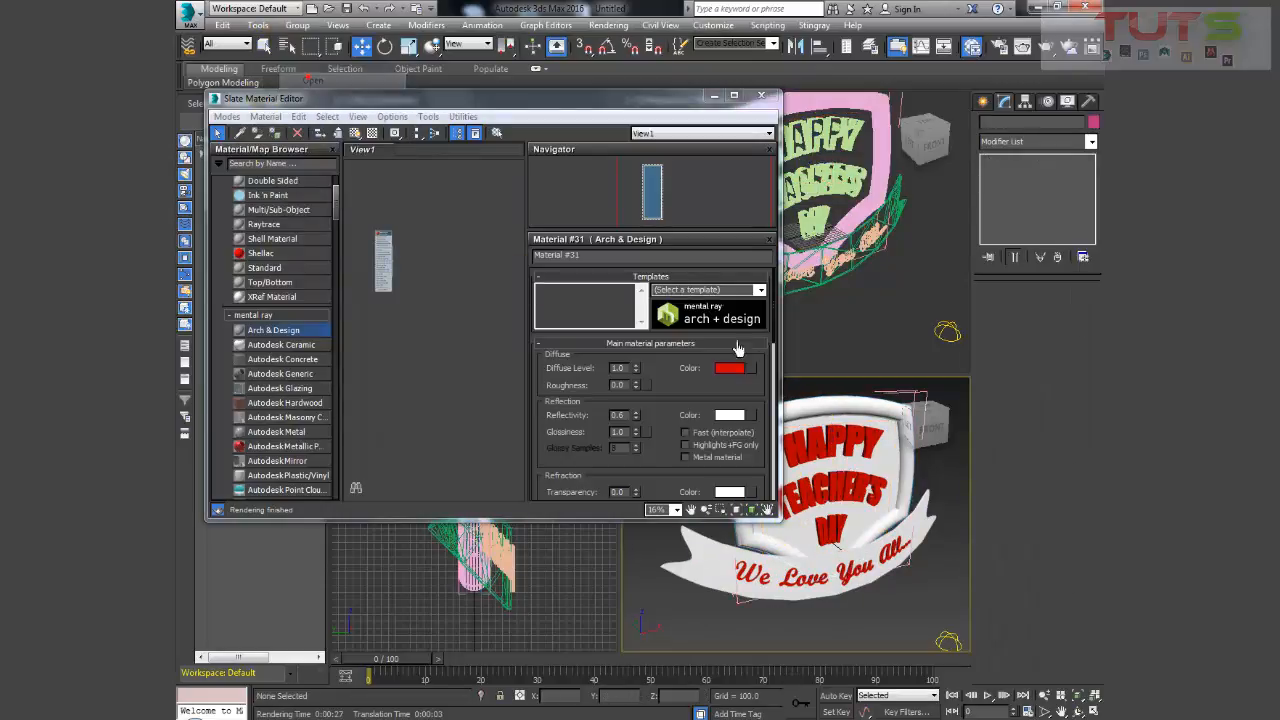
- Select the badge's inner panel together with the ribbon, and add a new Arch & Design material with the Brushed Metal template
left_click(766, 535)
left_click(715, 562, "ctrl")
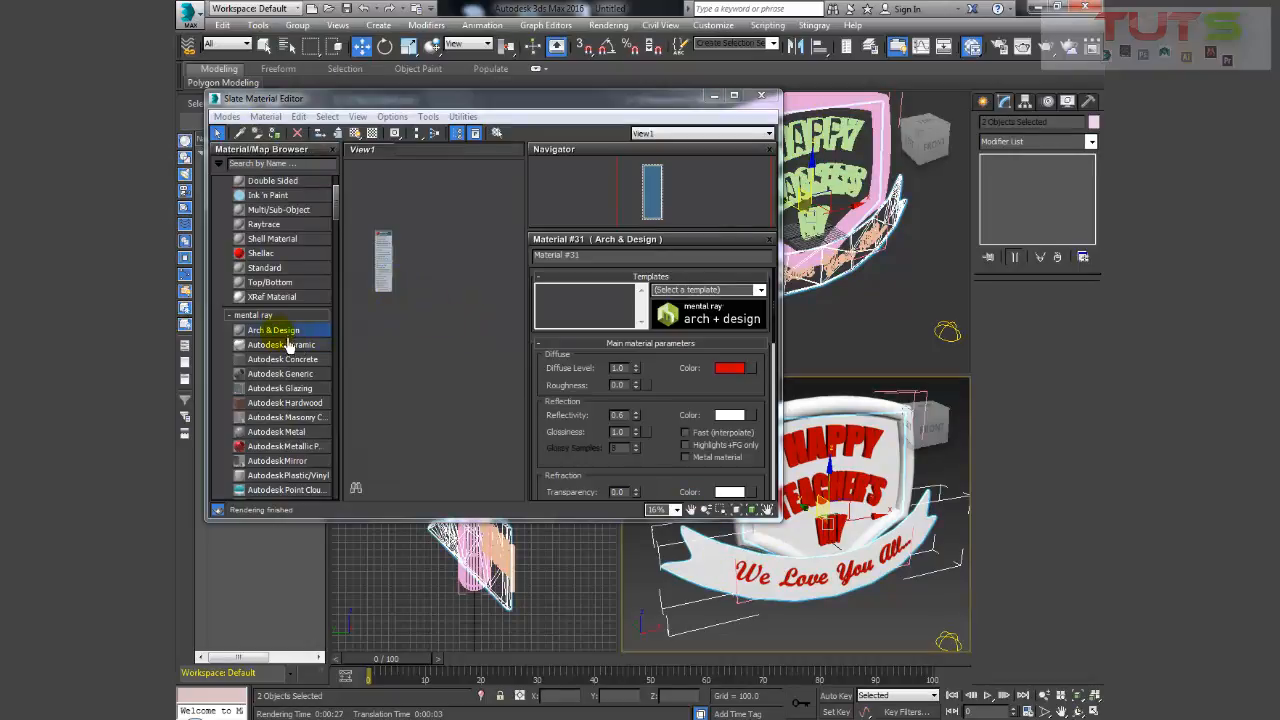
left_click_drag(273, 330, 446, 348)
double_click(446, 328)
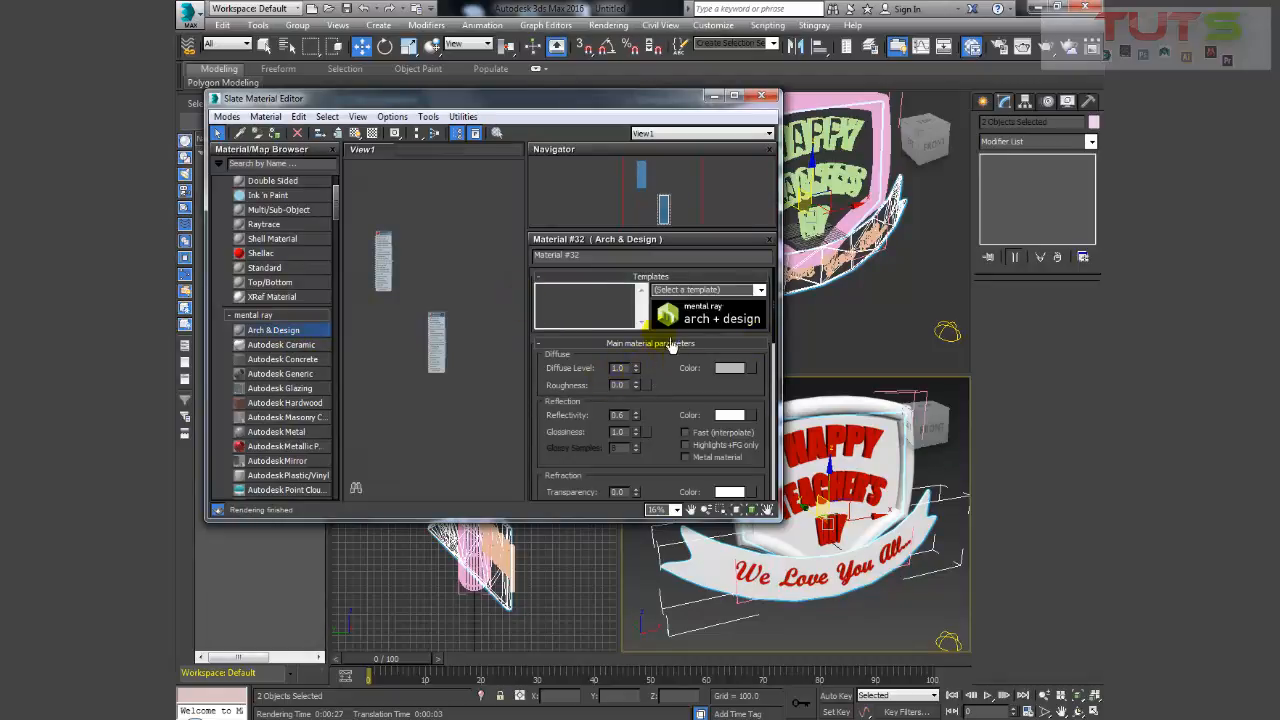
left_click(760, 289)
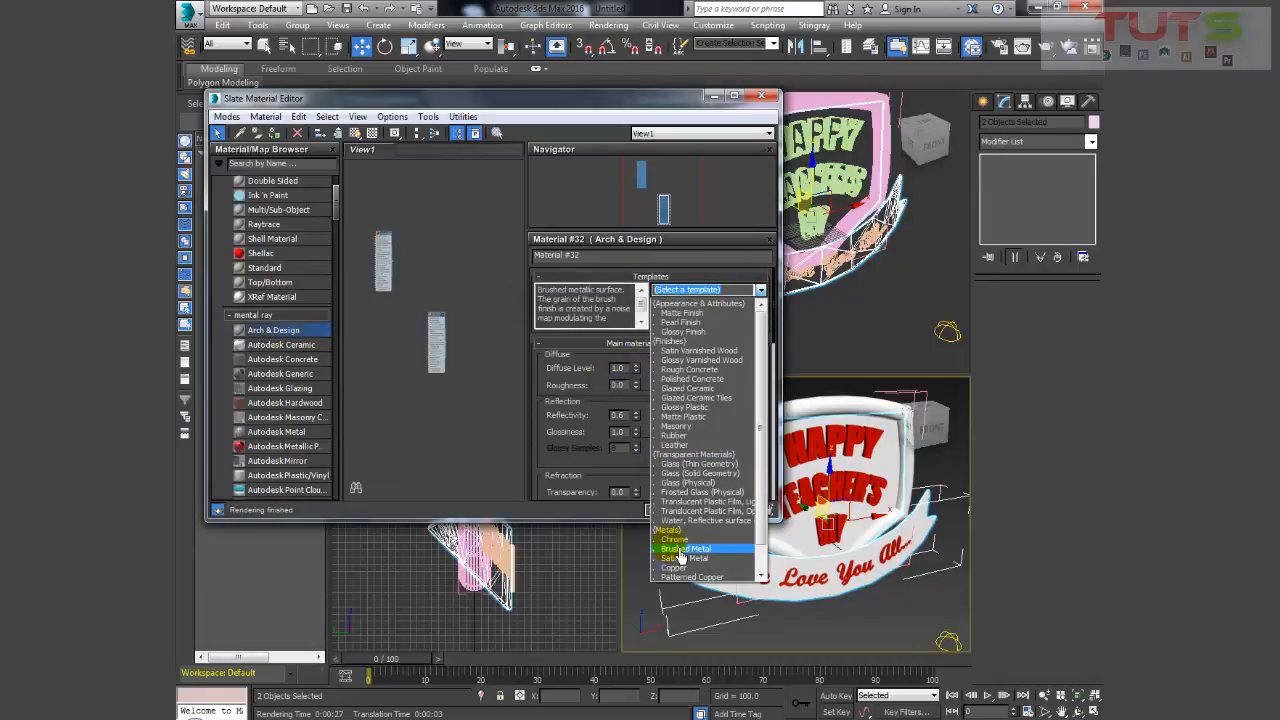
left_click(682, 550)
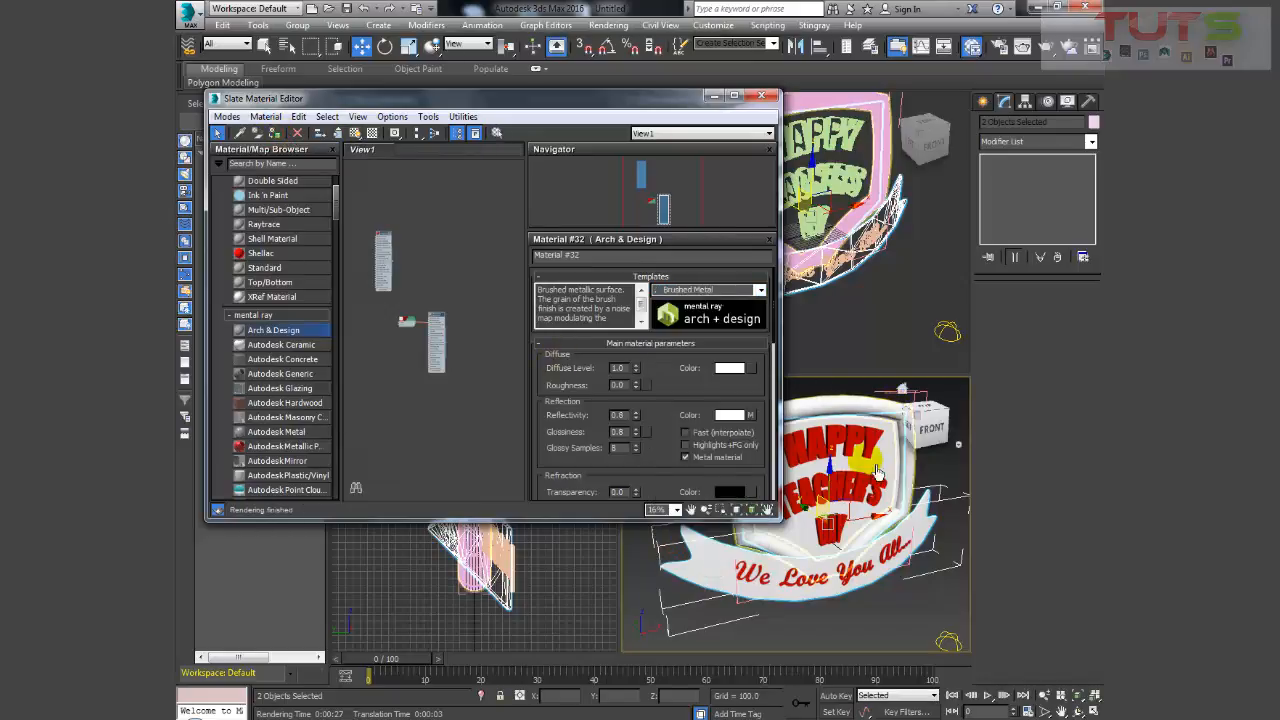
- Apply a UVW Map modifier with Box mapping to the selected inner panel and ribbon
left_click(1093, 142)
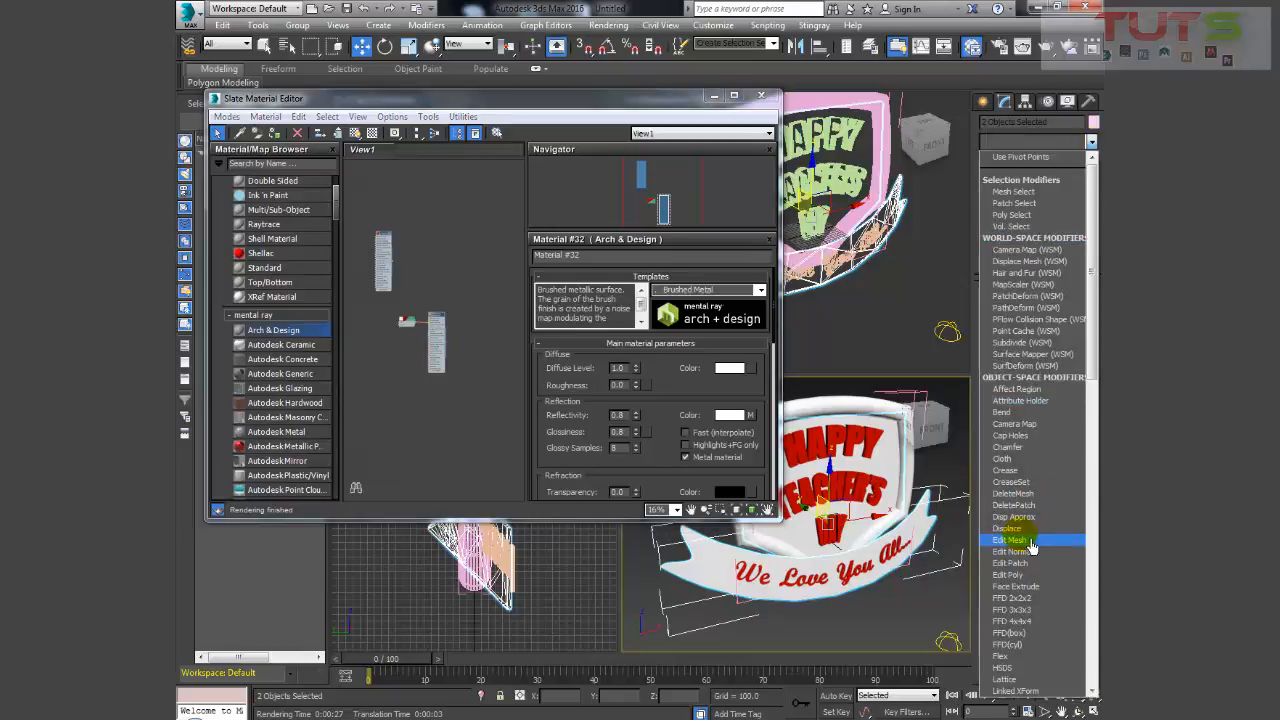
scroll(1030, 525, "down", 5)
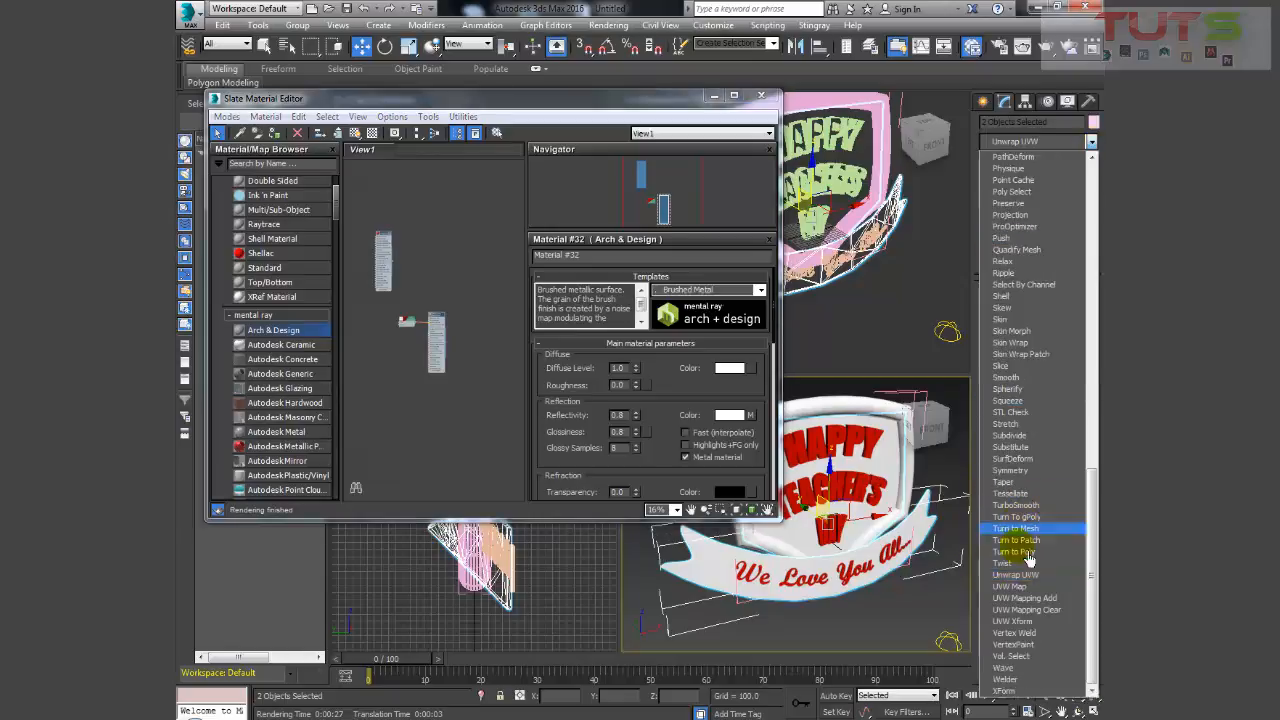
left_click(1020, 590)
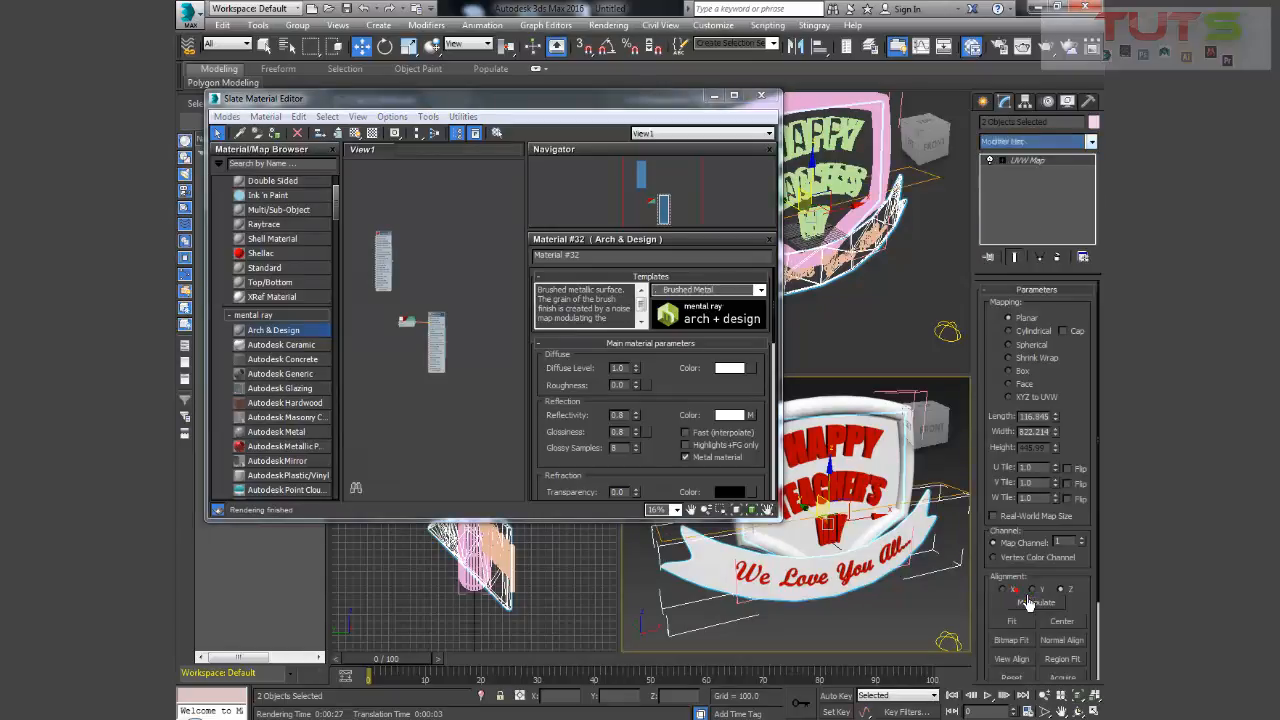
left_click(1023, 373)
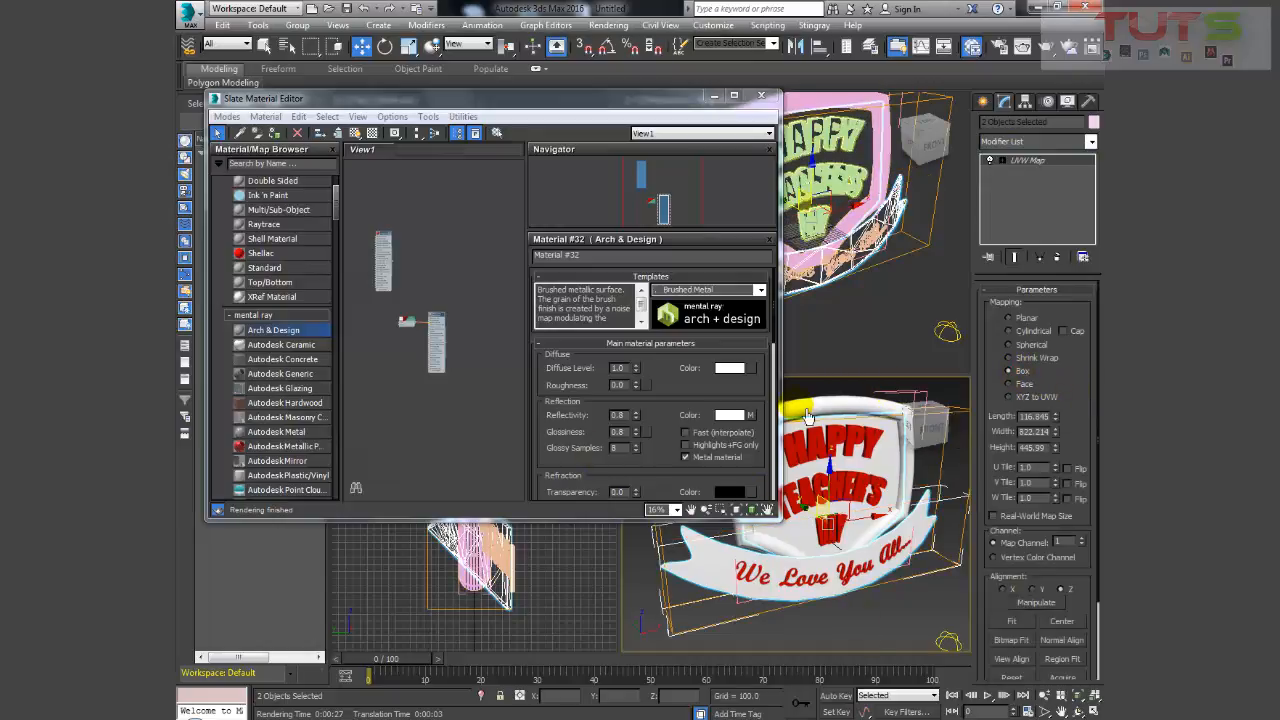
- Select the badge's outer frame and give it a new Arch & Design material with the Chrome template
left_click(782, 555)
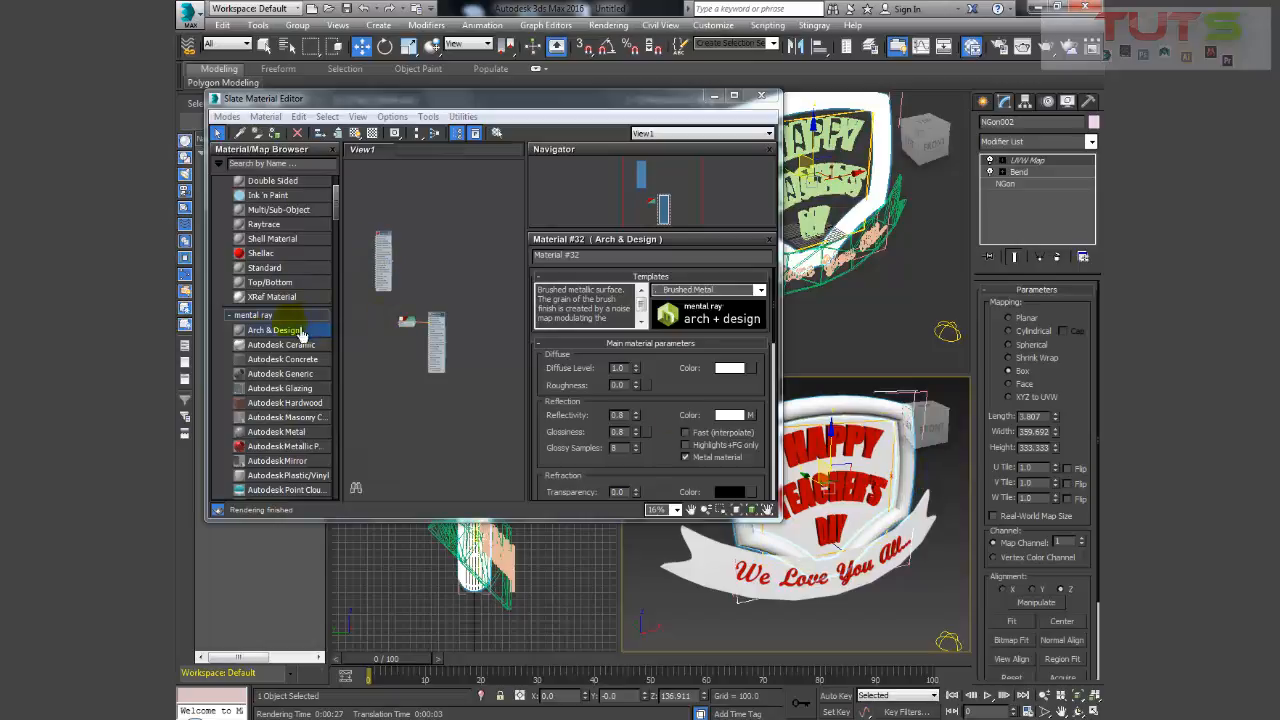
left_click_drag(255, 341, 458, 262)
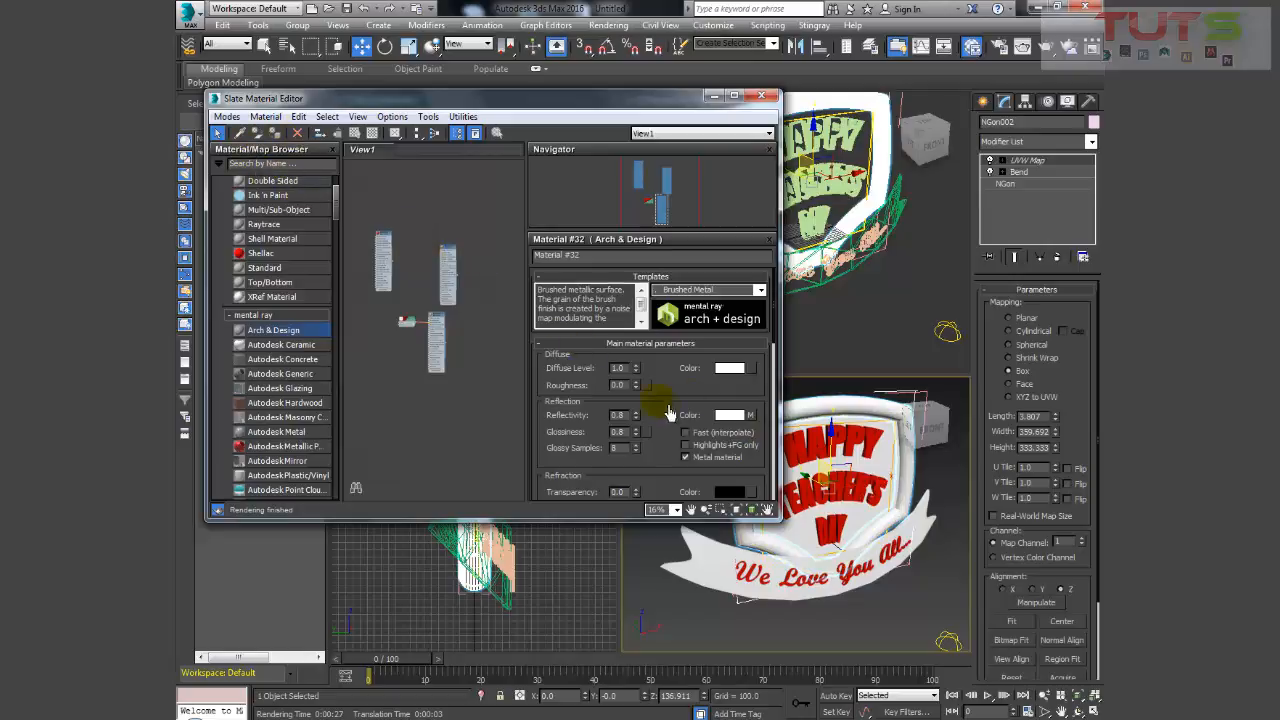
double_click(454, 257)
left_click(760, 291)
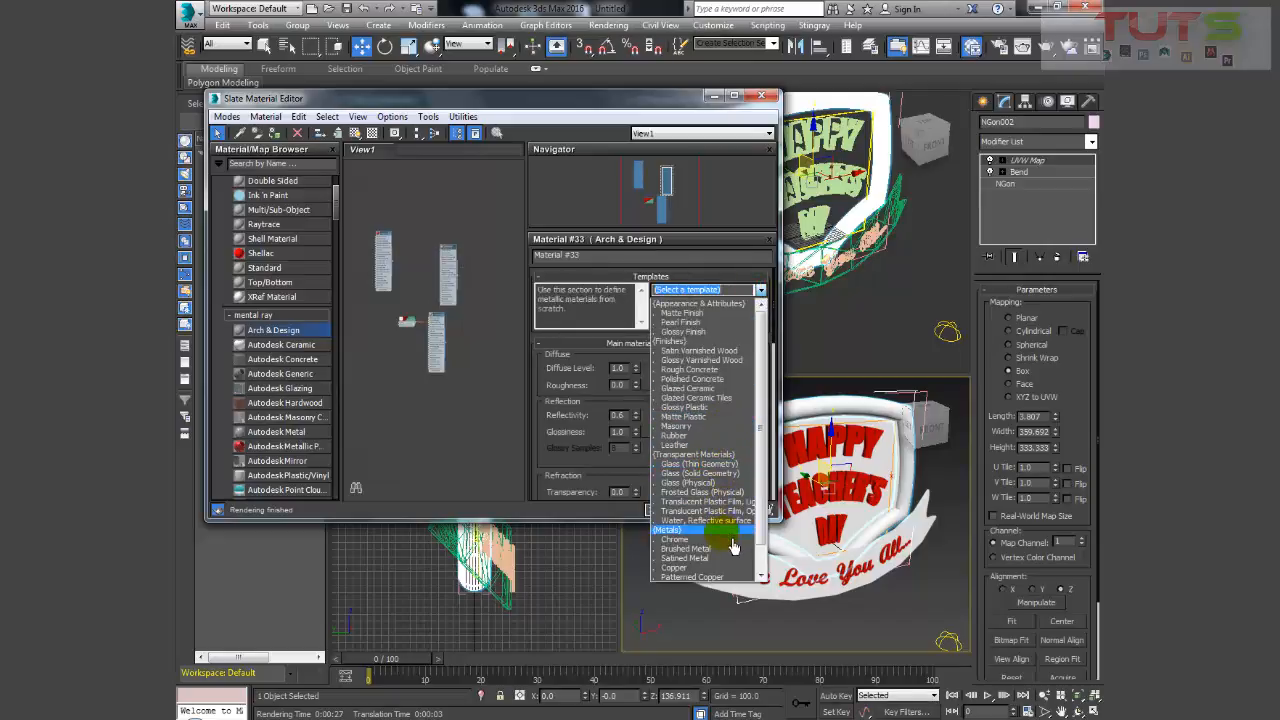
left_click(675, 539)
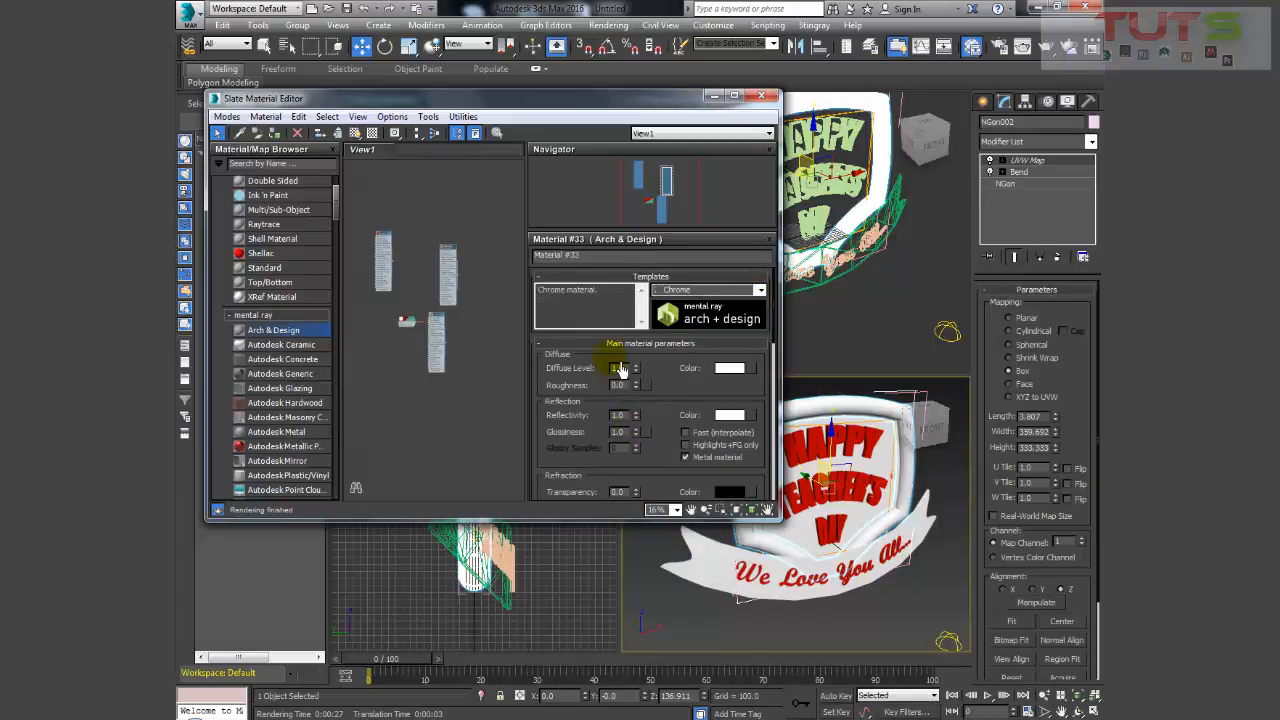
scroll(458, 265, "up", 5)
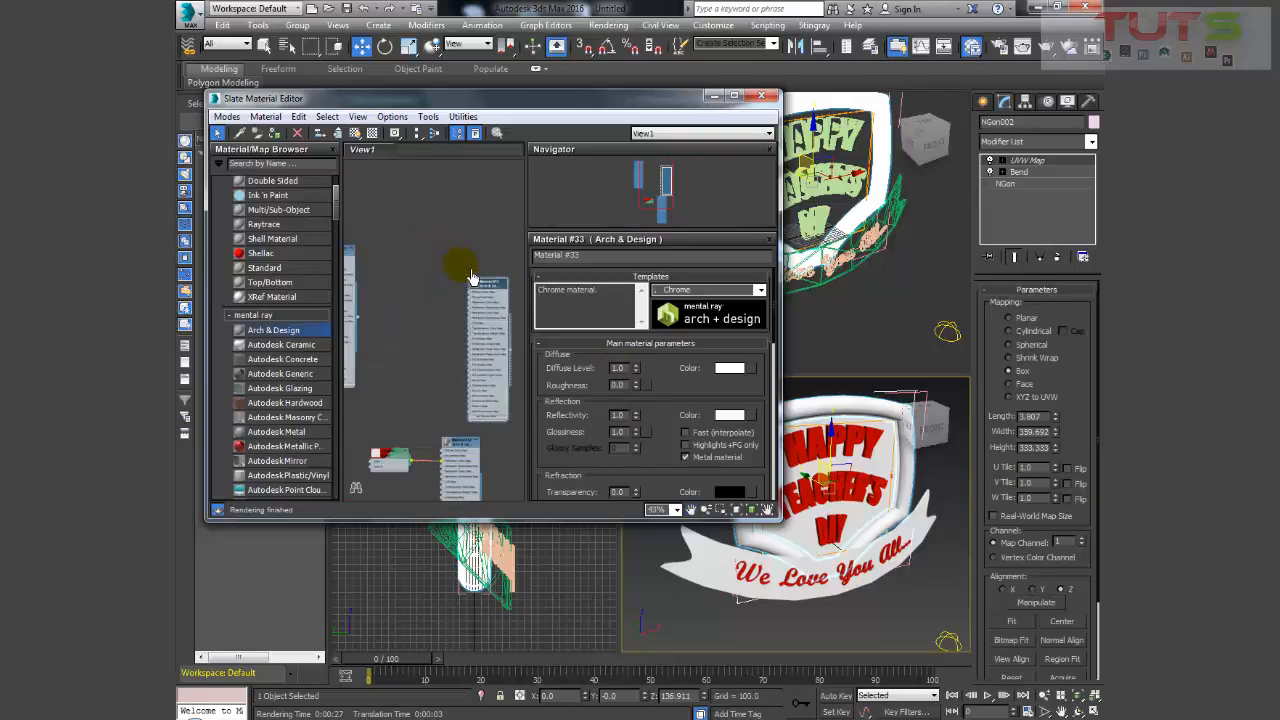
left_click_drag(447, 290, 410, 285)
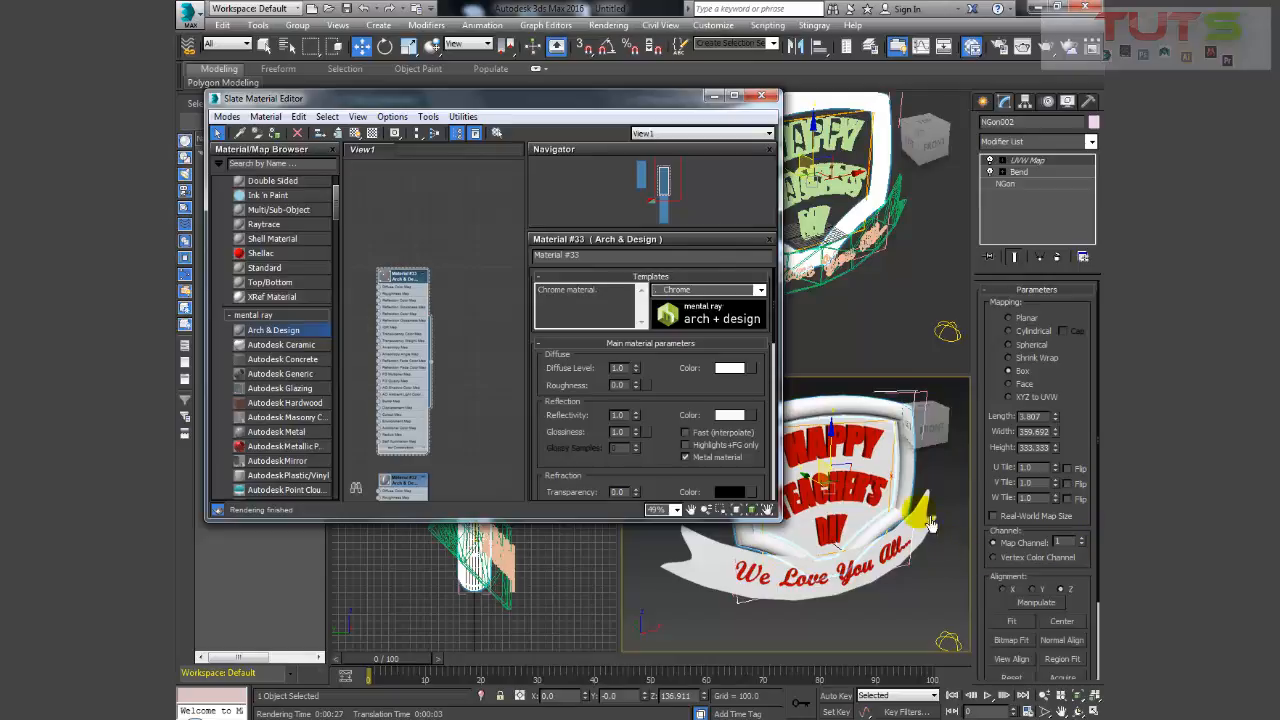
- Test-render the Perspective view of the badge, stop the render, and close the rendered frame and the Slate Material Editor
left_click(885, 439)
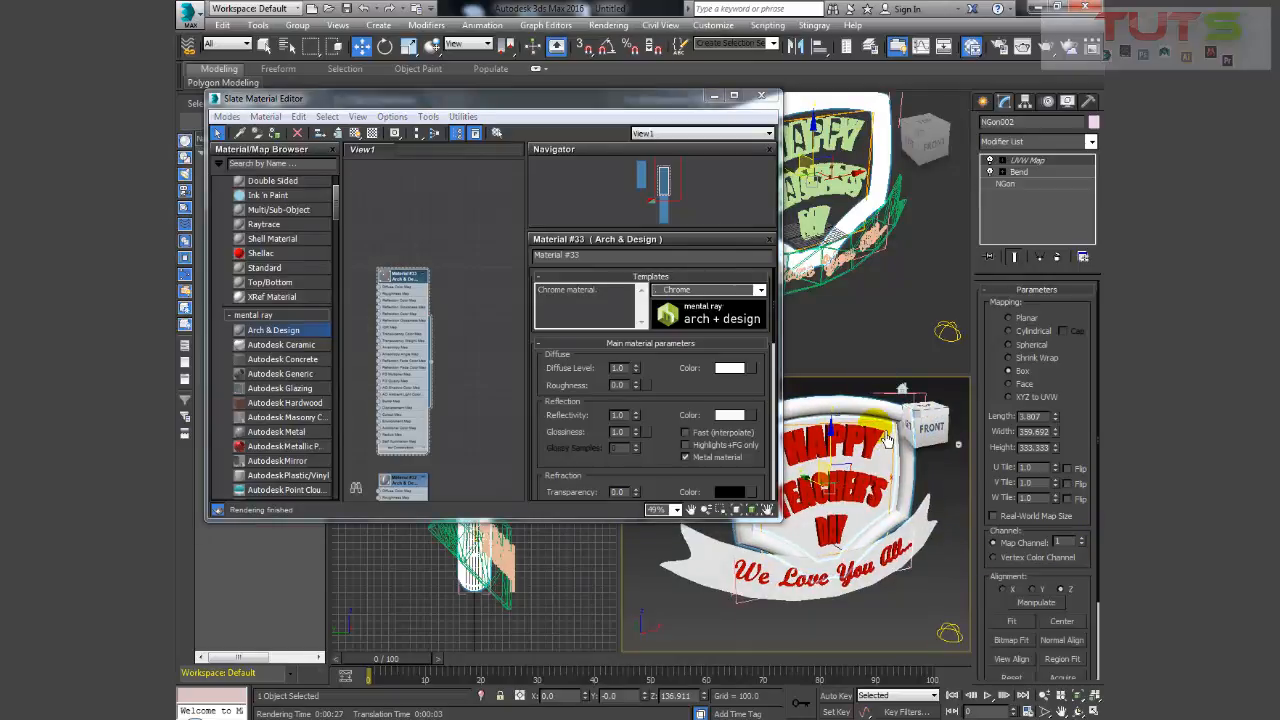
middle_click_drag(885, 439, 889, 455)
left_click_drag(917, 328, 906, 371)
left_click(1047, 47)
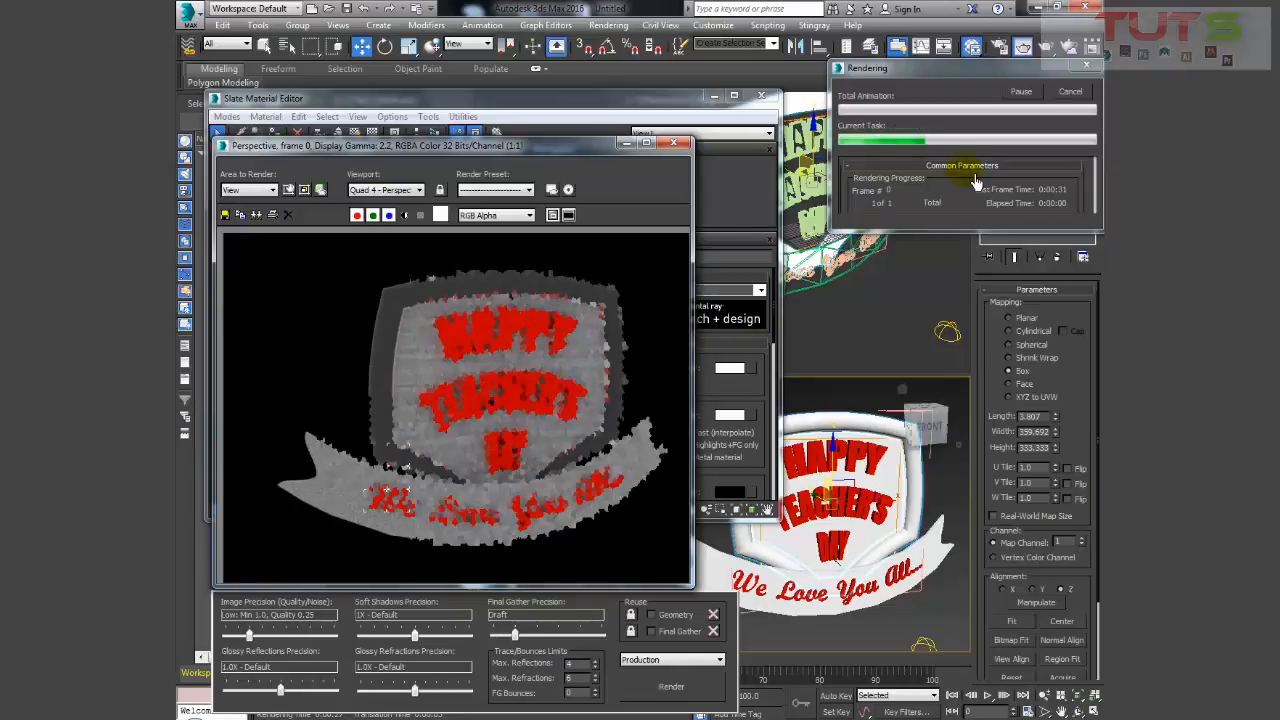
left_click(1085, 66)
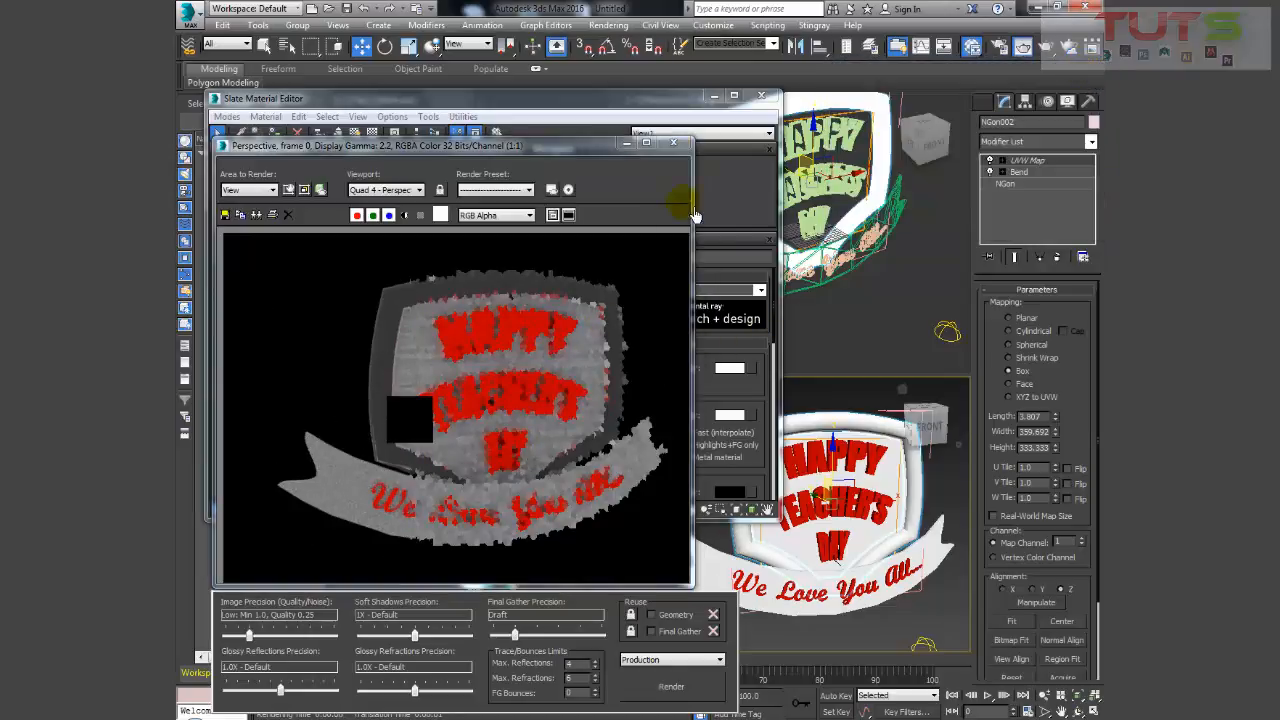
left_click(673, 143)
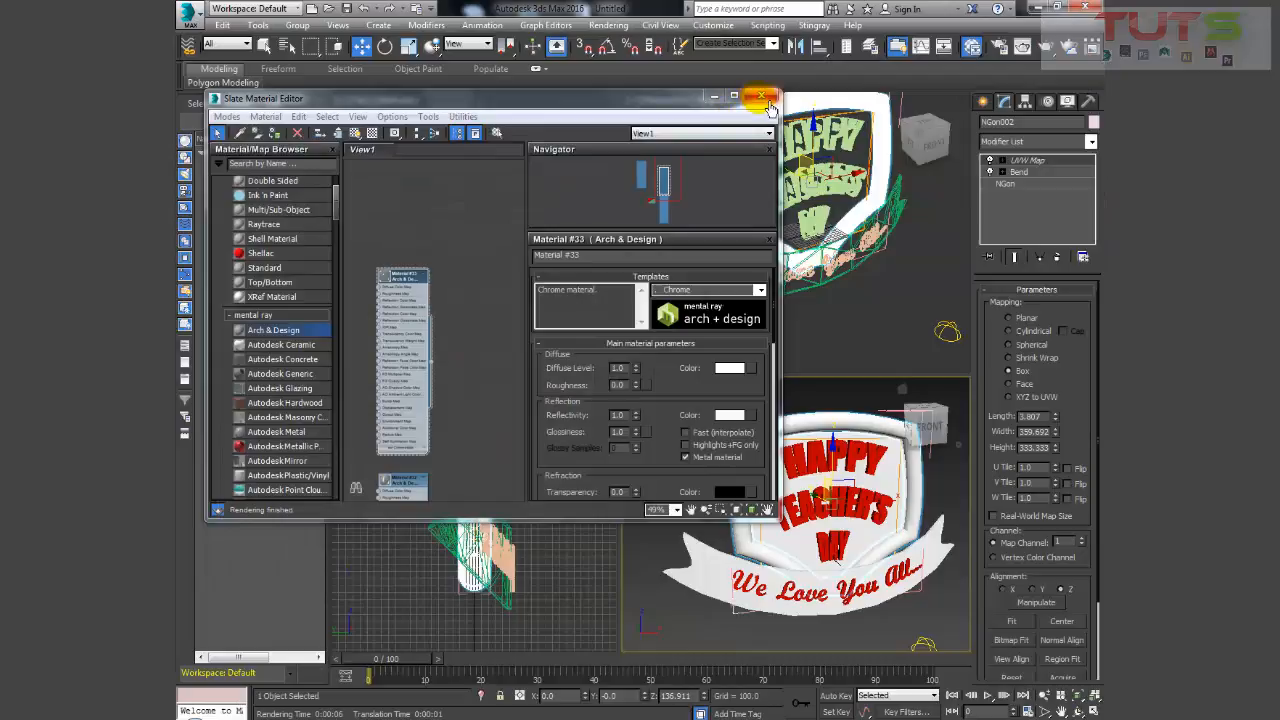
left_click(762, 97)
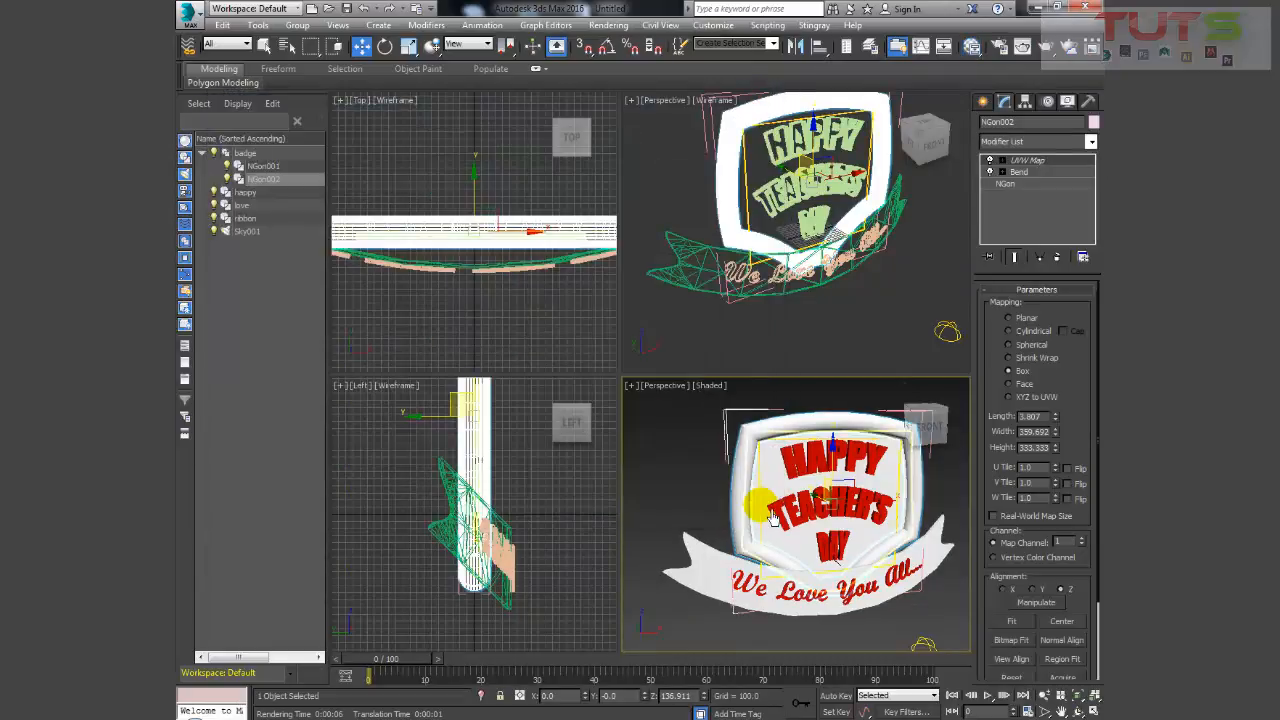
- Move the skylight up to a height of about 34.6 in the shaded Perspective view
left_click(924, 643)
left_click_drag(937, 648, 938, 607)
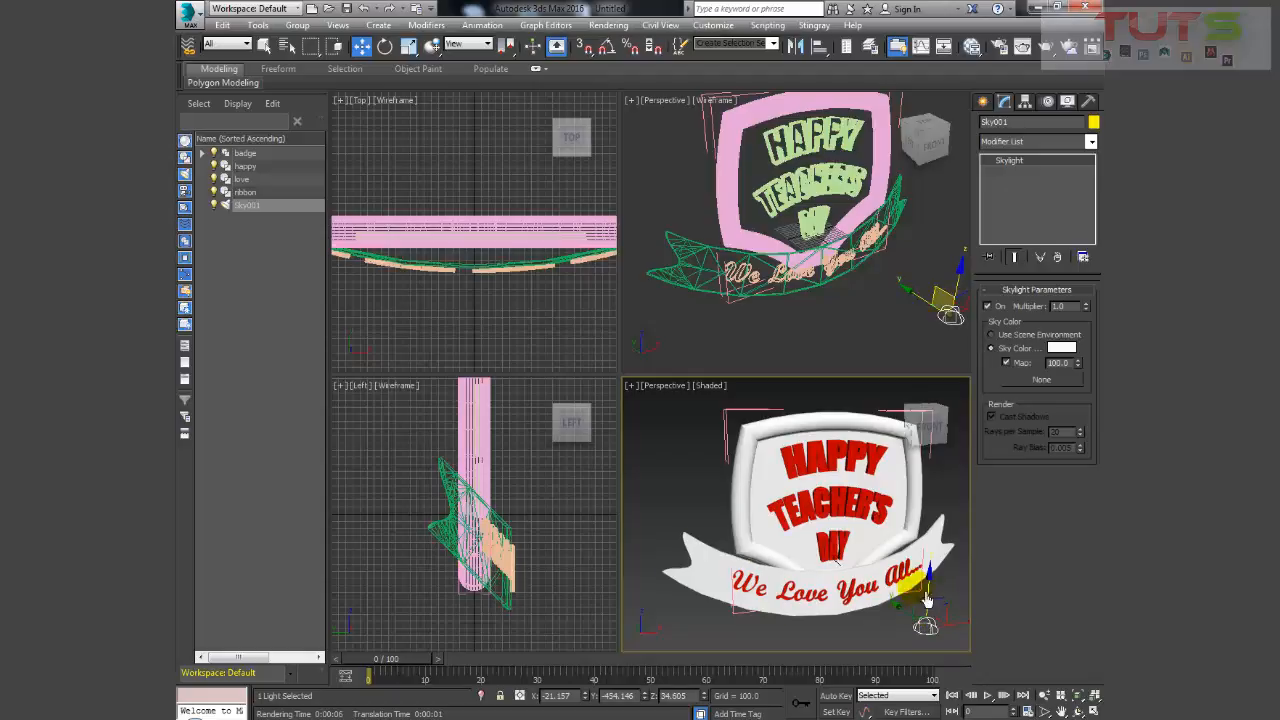
left_click(984, 102)
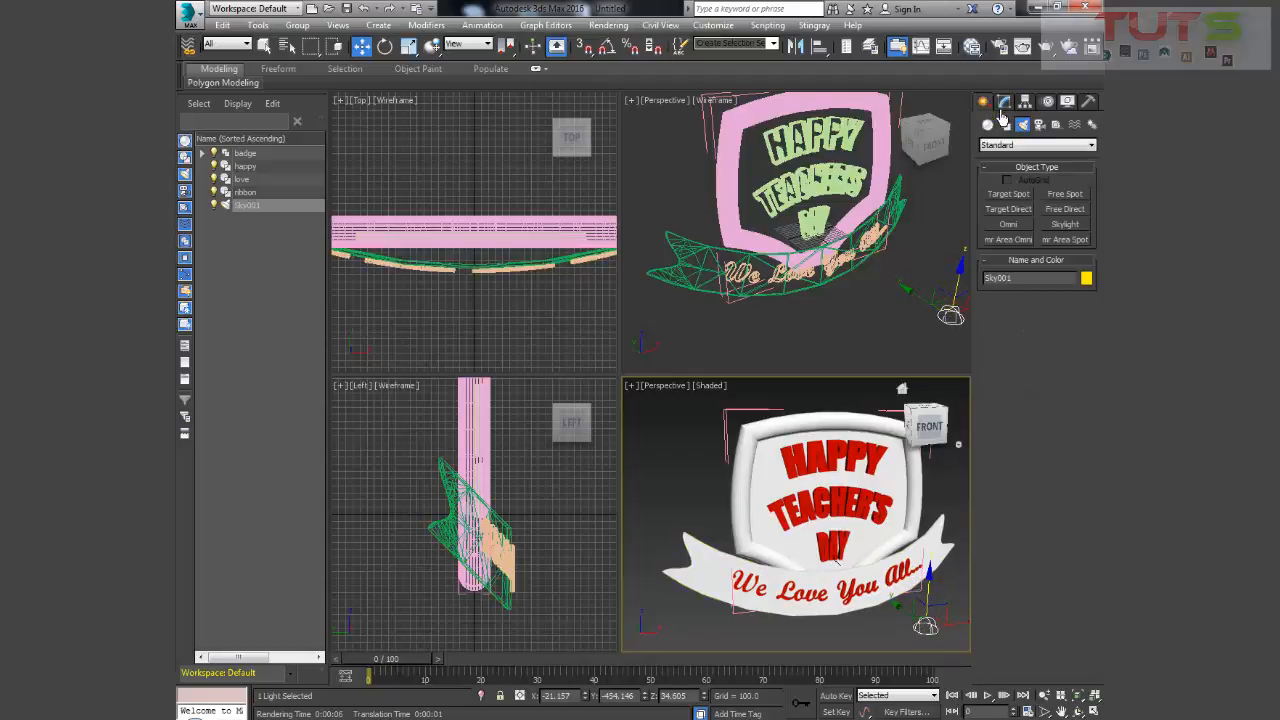
left_click(1036, 147)
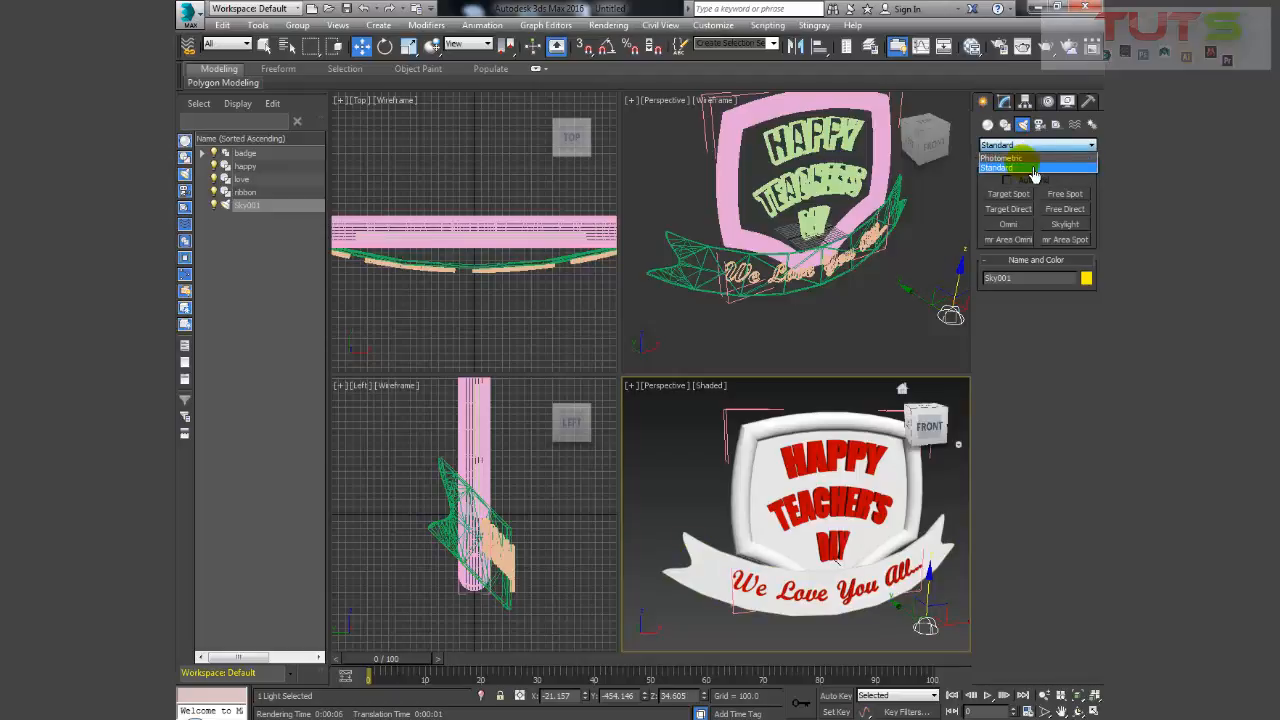
left_click(1030, 168)
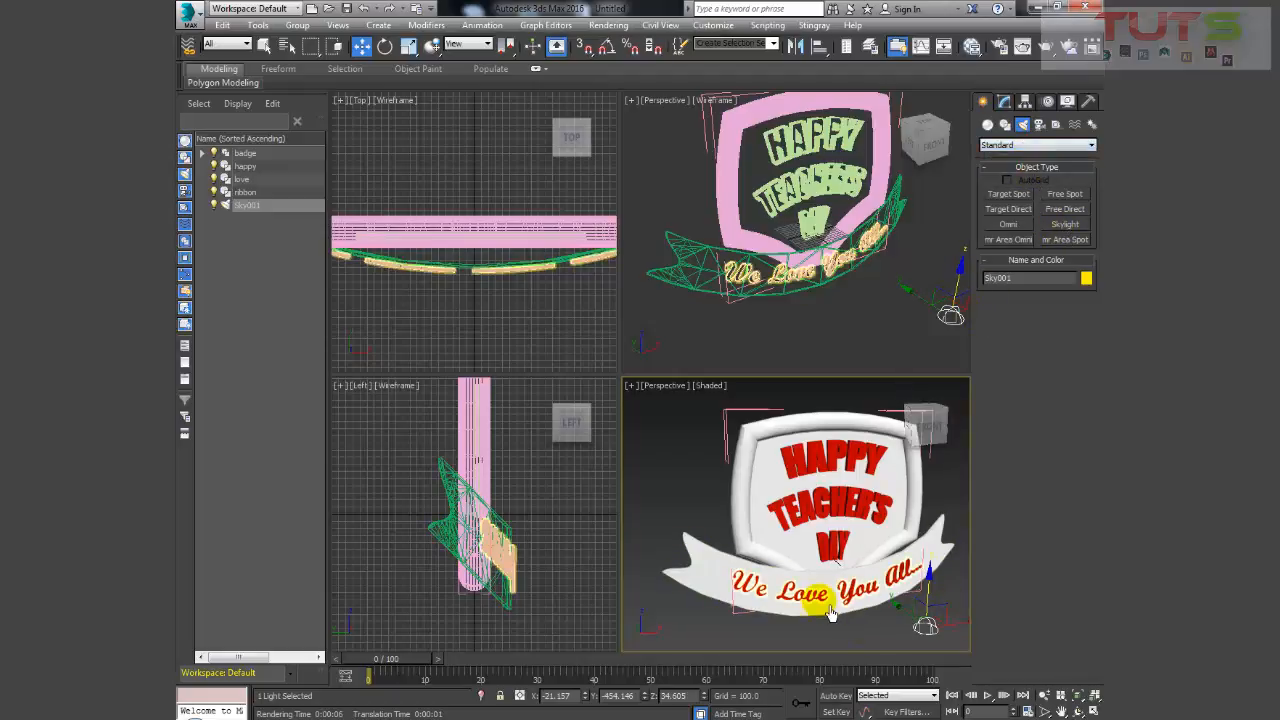
right_click(918, 578)
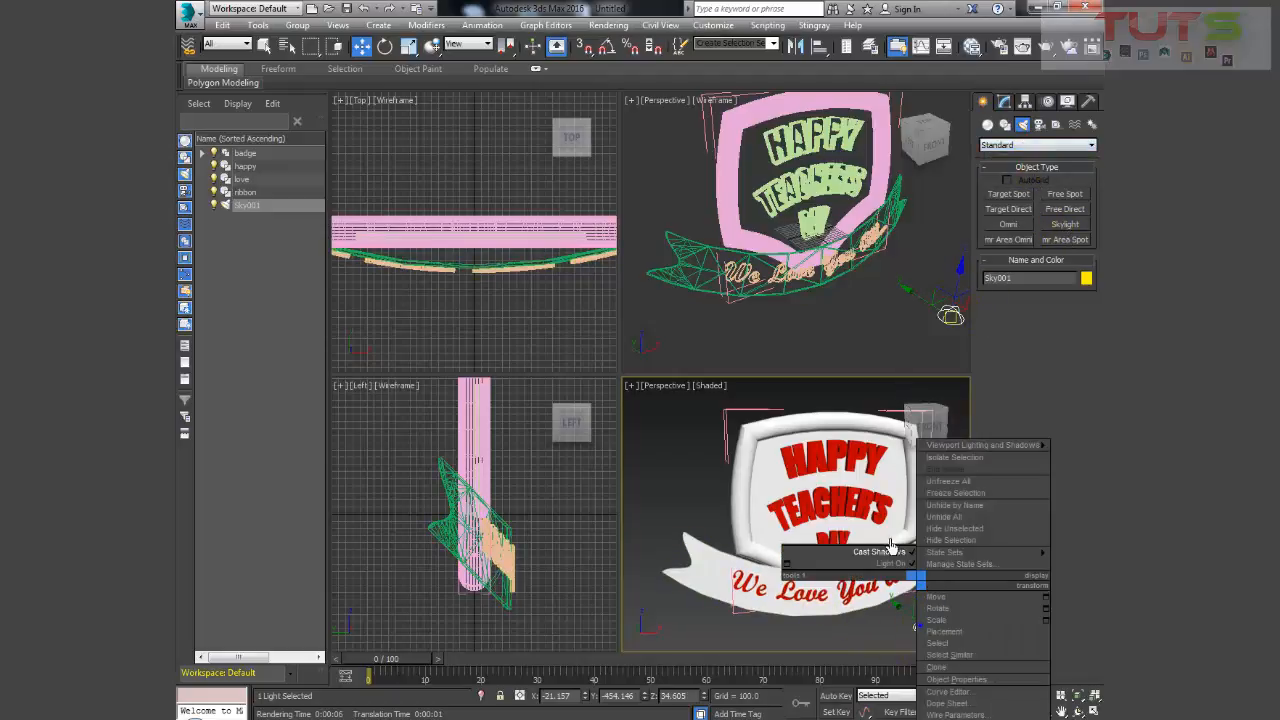
left_click(828, 649)
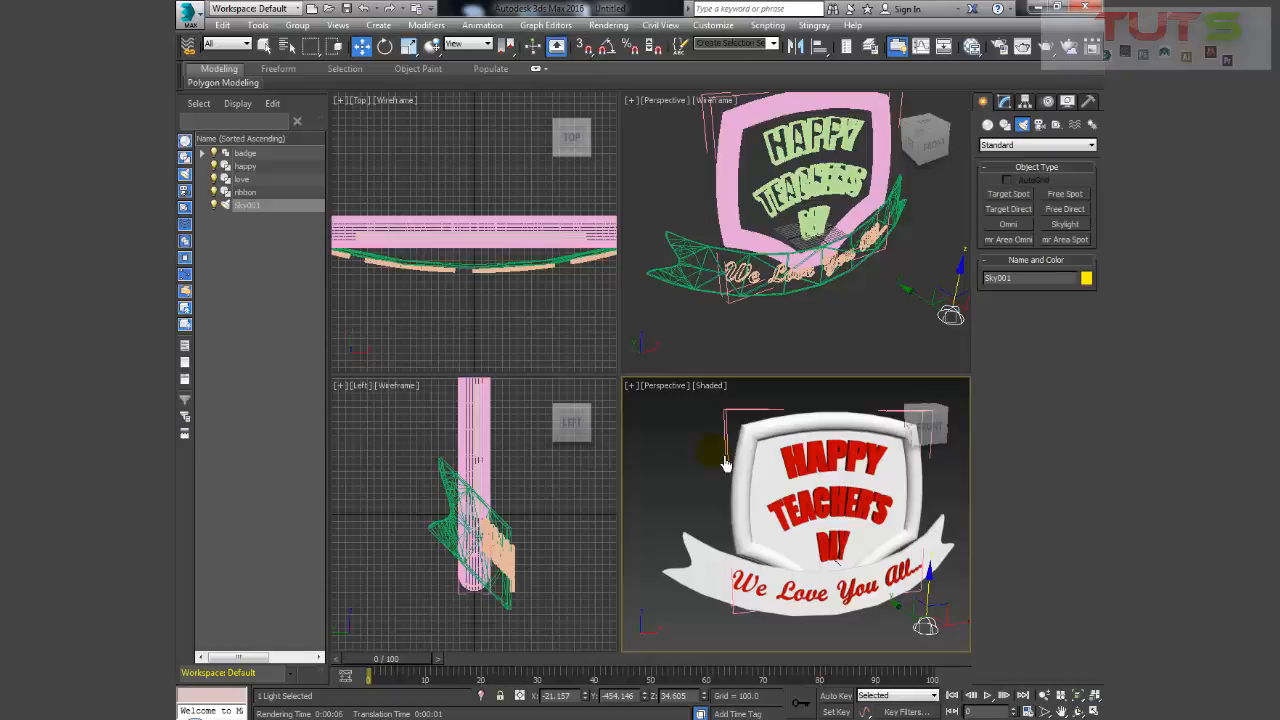
- Assign a Bitmap environment map using IBL.exr from the hdri folder, accept its OpenEXR settings, and move the environment dialog aside
key("8")
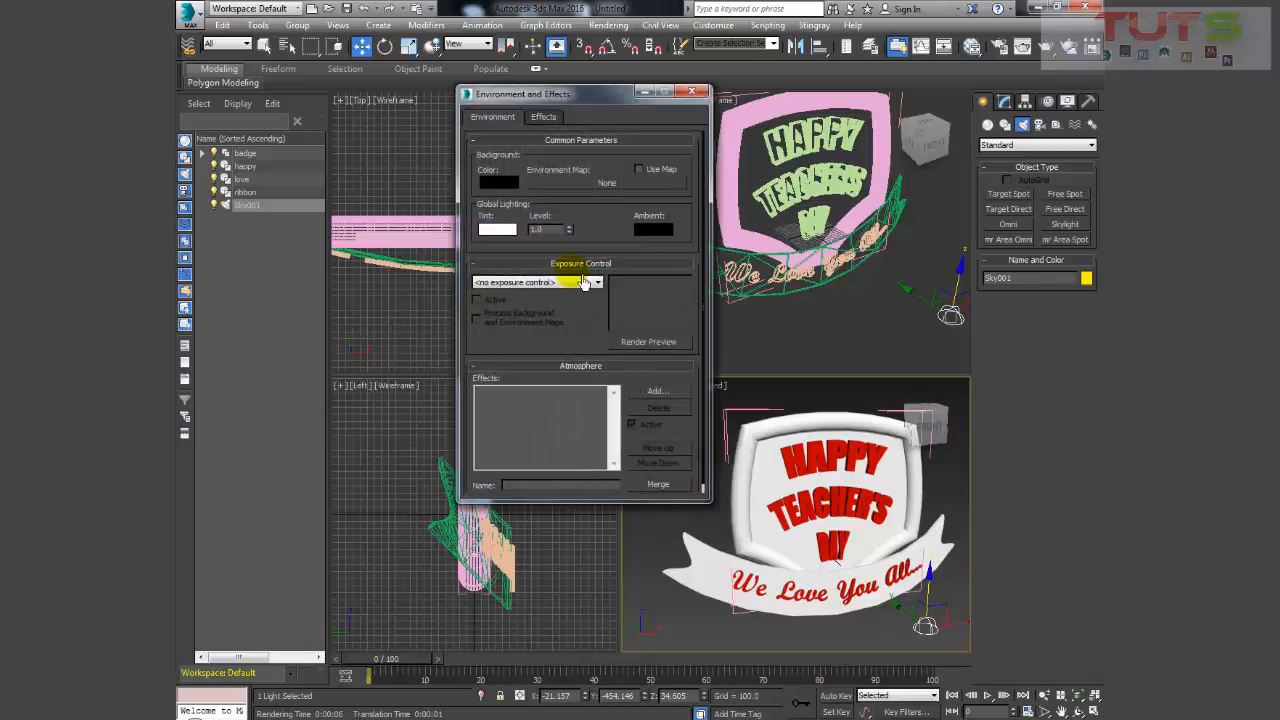
left_click(585, 183)
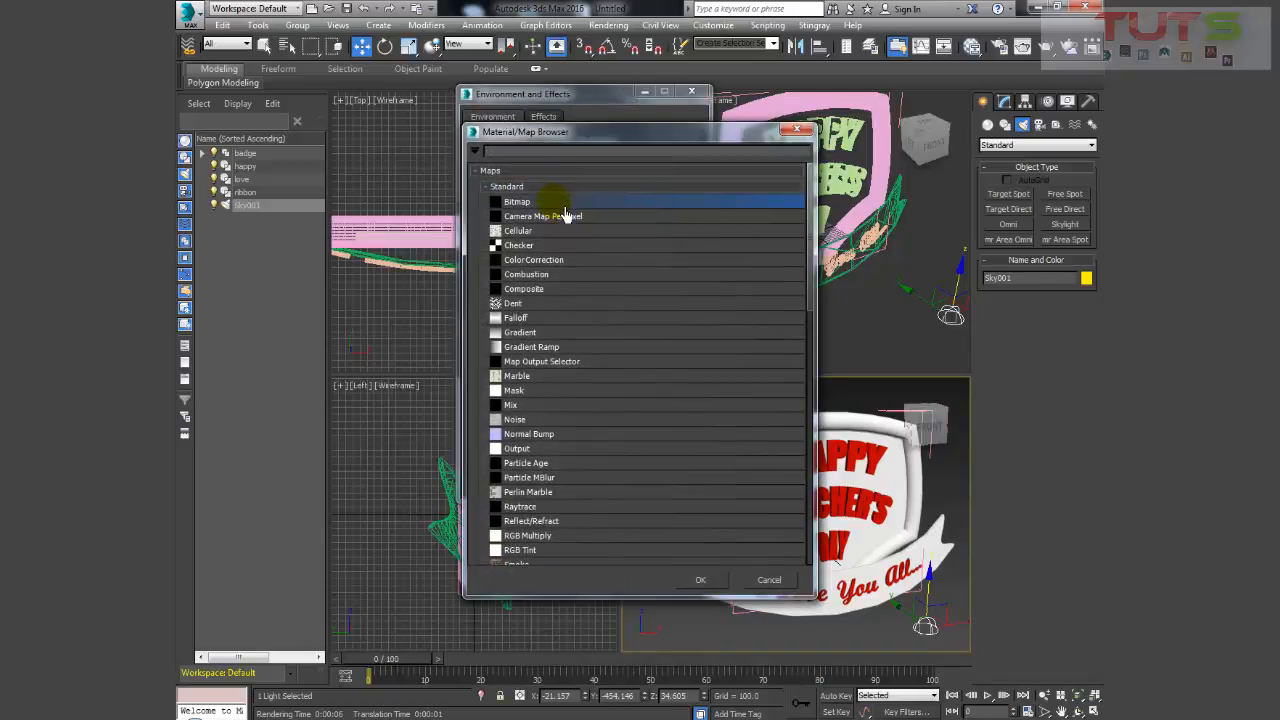
double_click(560, 203)
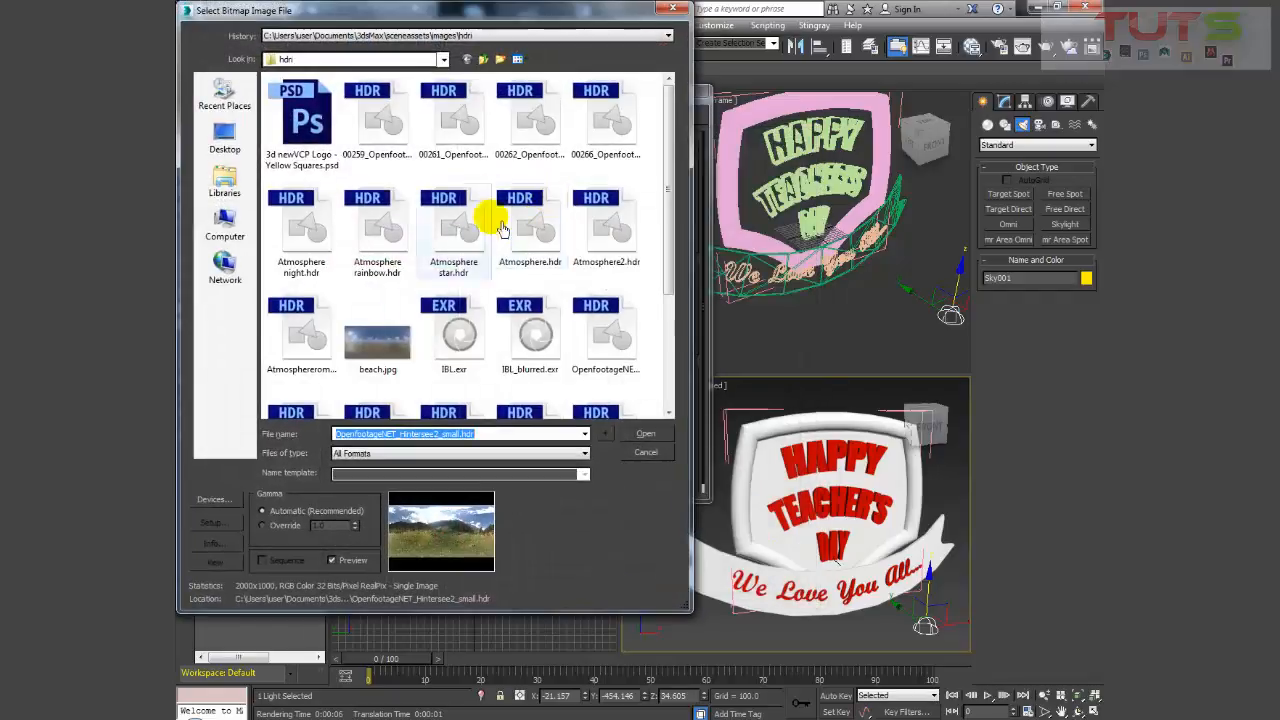
left_click(460, 345)
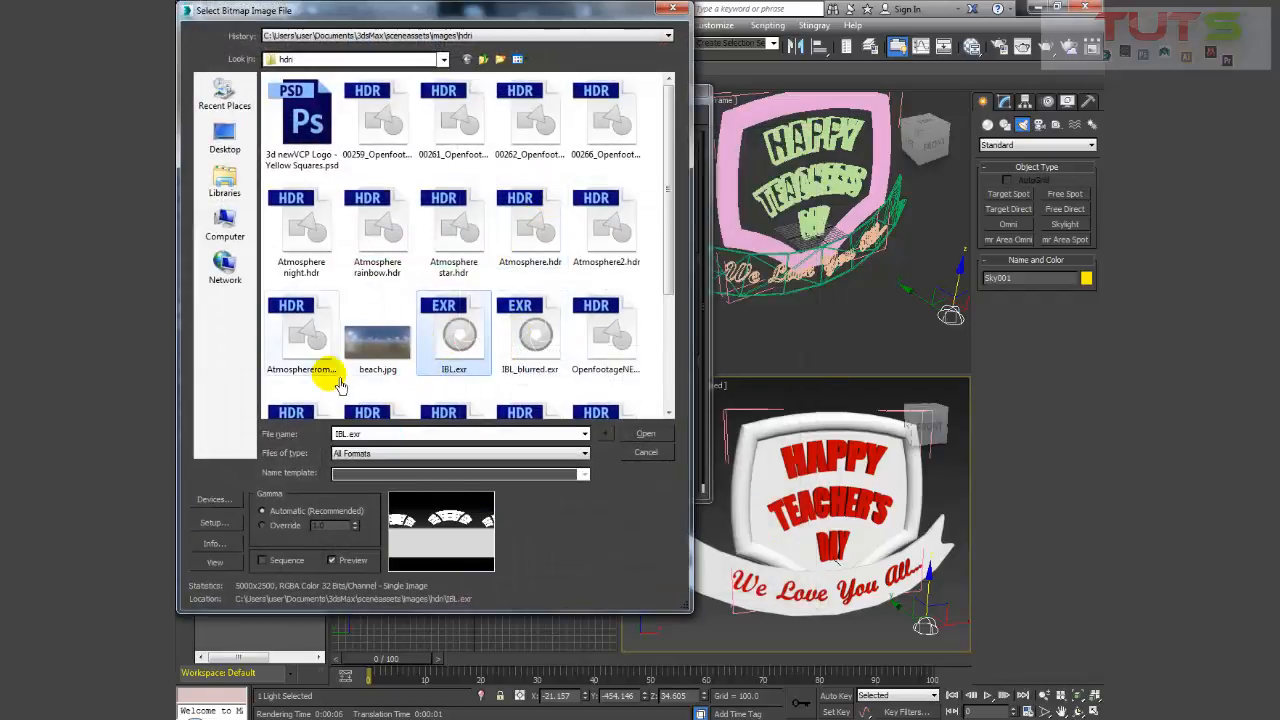
left_click(475, 237)
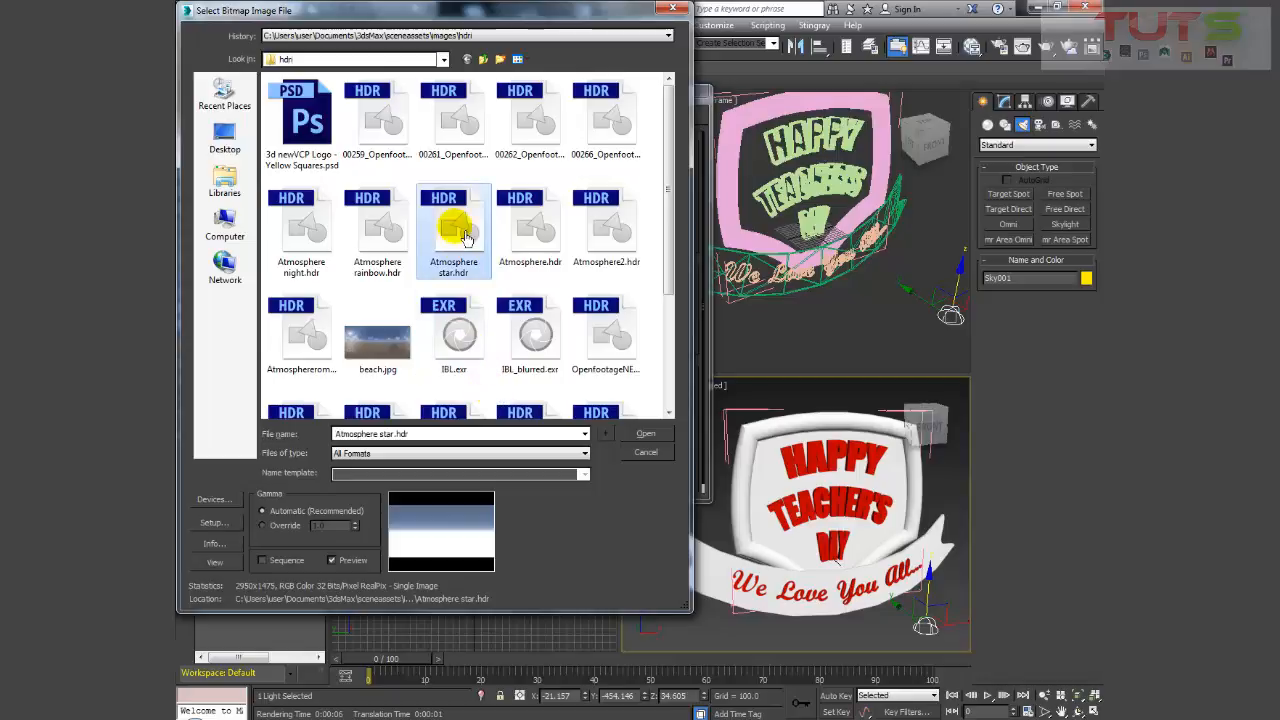
left_click(460, 338)
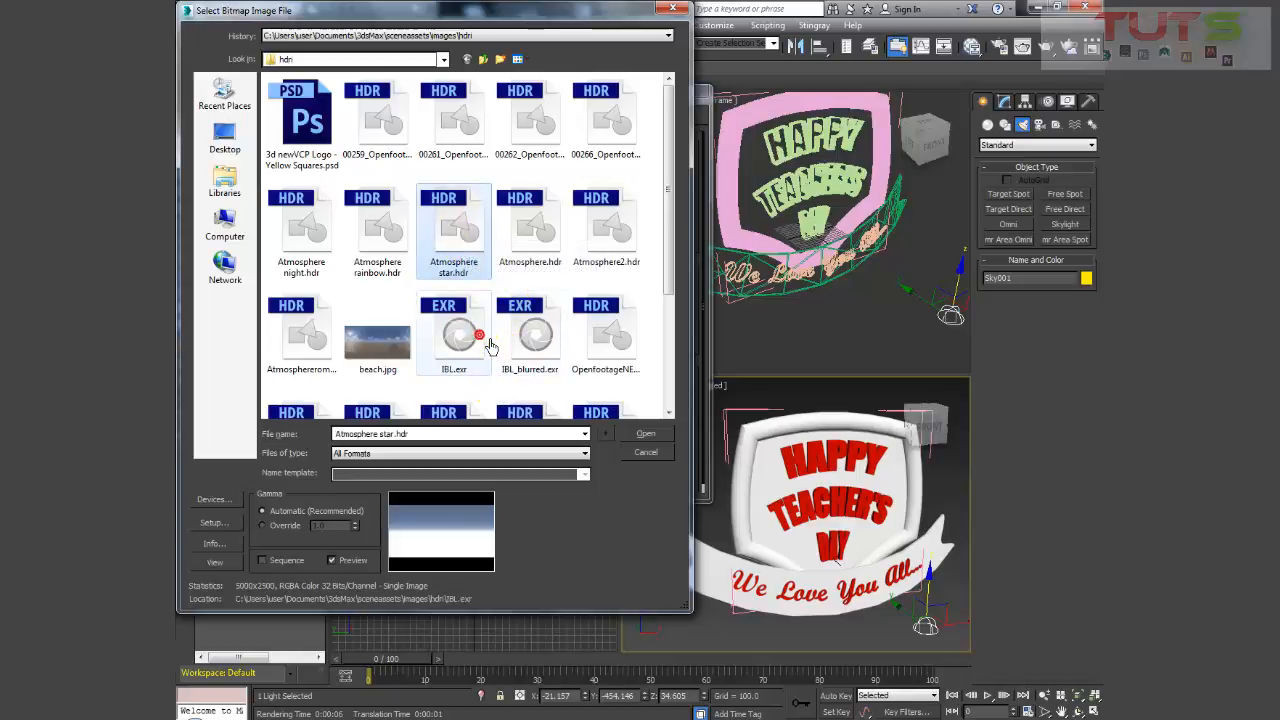
left_click(645, 436)
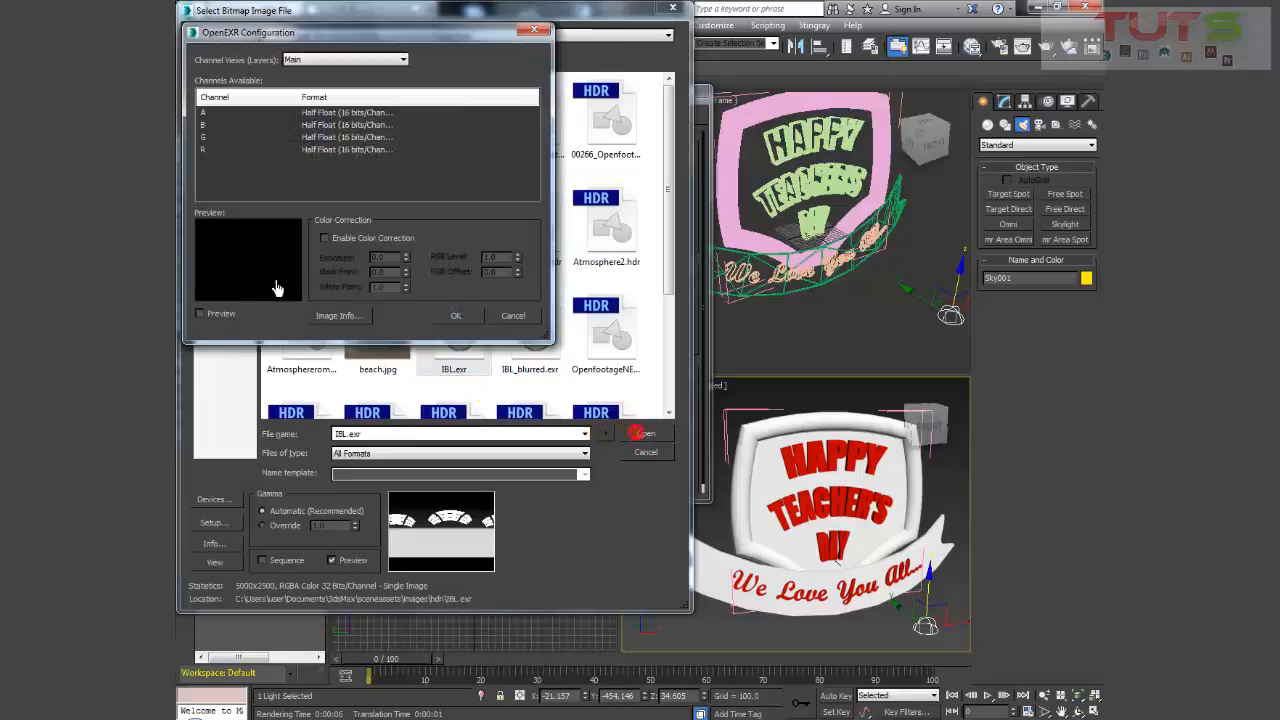
left_click(456, 316)
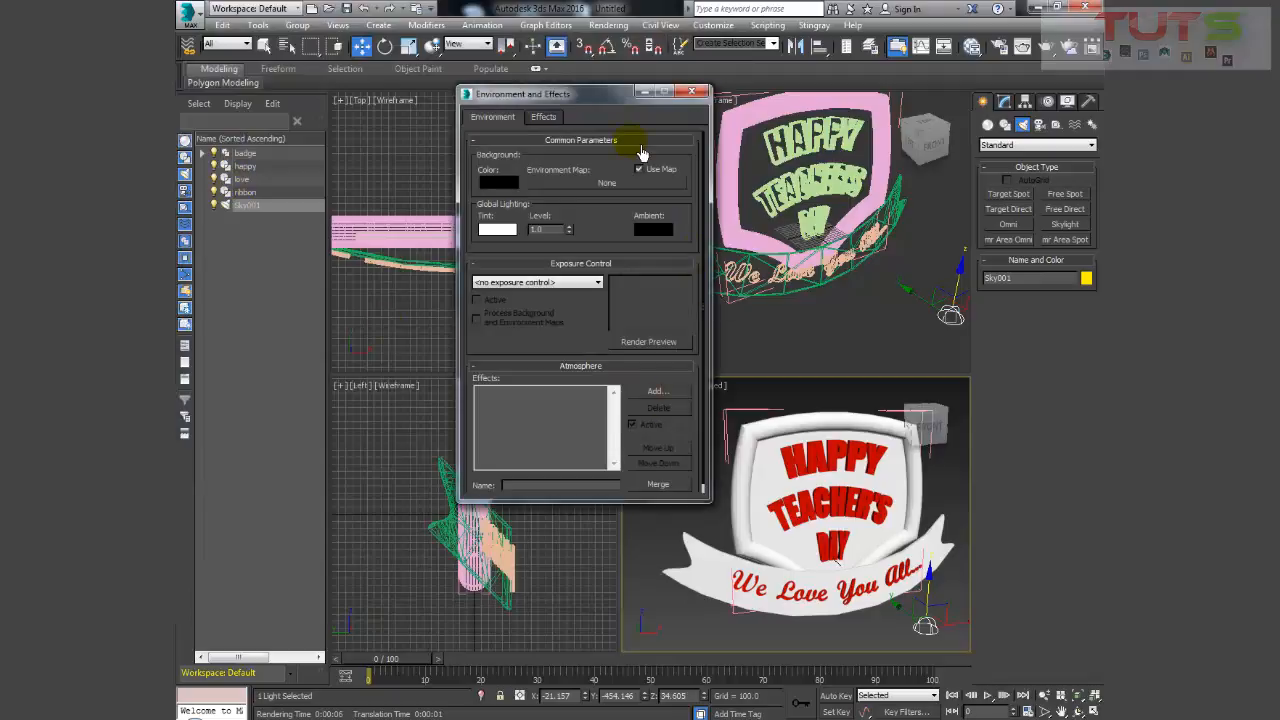
left_click_drag(565, 98, 431, 101)
- Test-render the shaded Perspective view with the image environment and stop the render partway
middle_click_drag(784, 480, 768, 478, "alt")
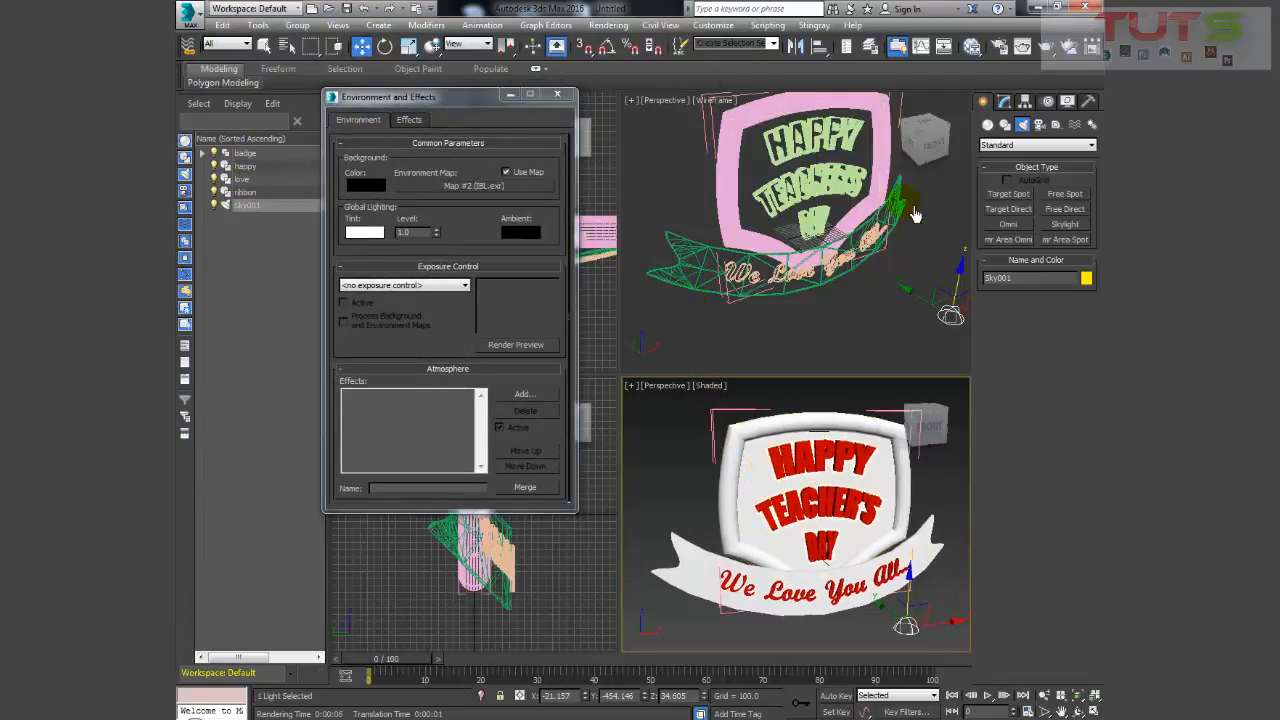
left_click(1054, 51)
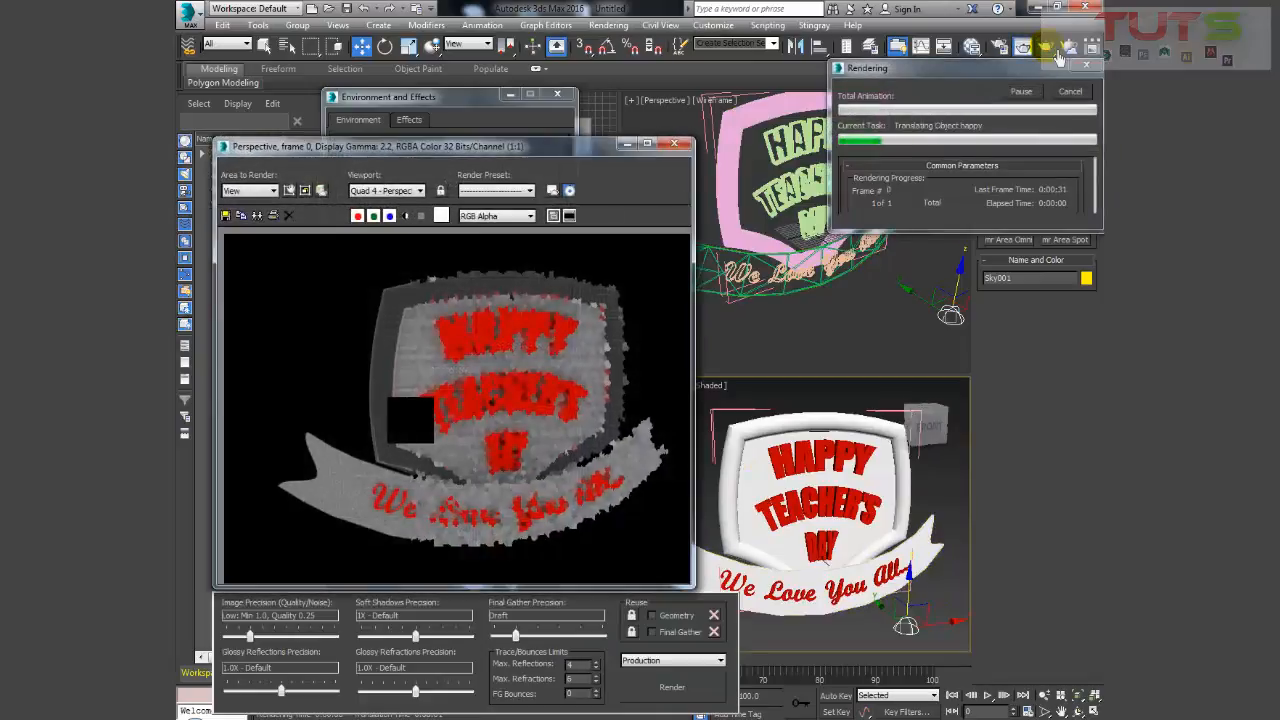
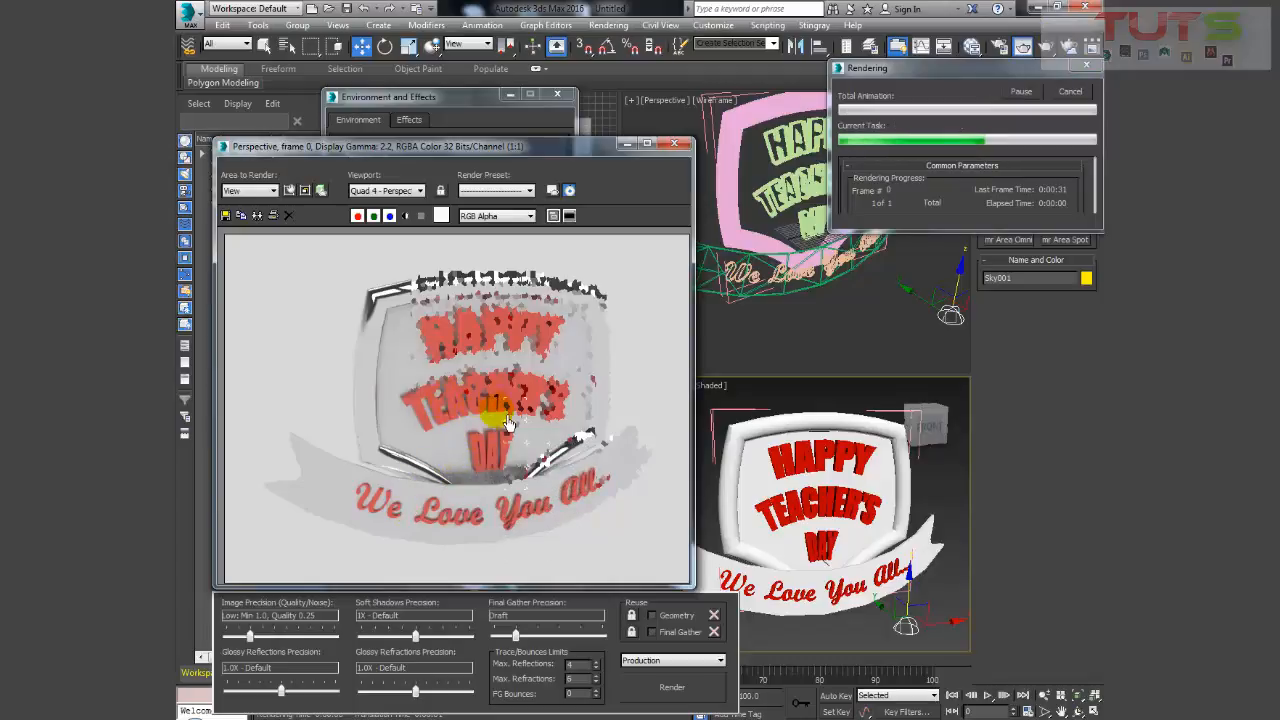
left_click(1089, 70)
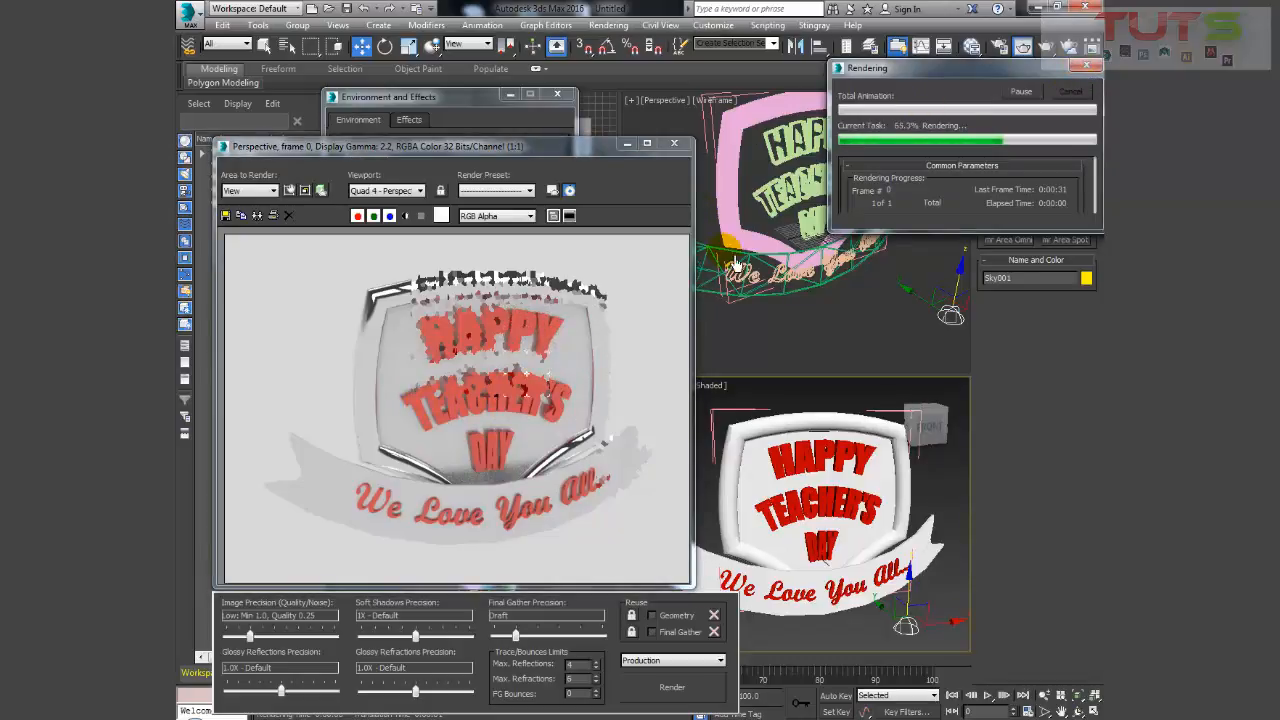
- Select the HAPPY TEACHER'S DAY text and open its Bevel modifier's settings for editing
left_click(827, 470)
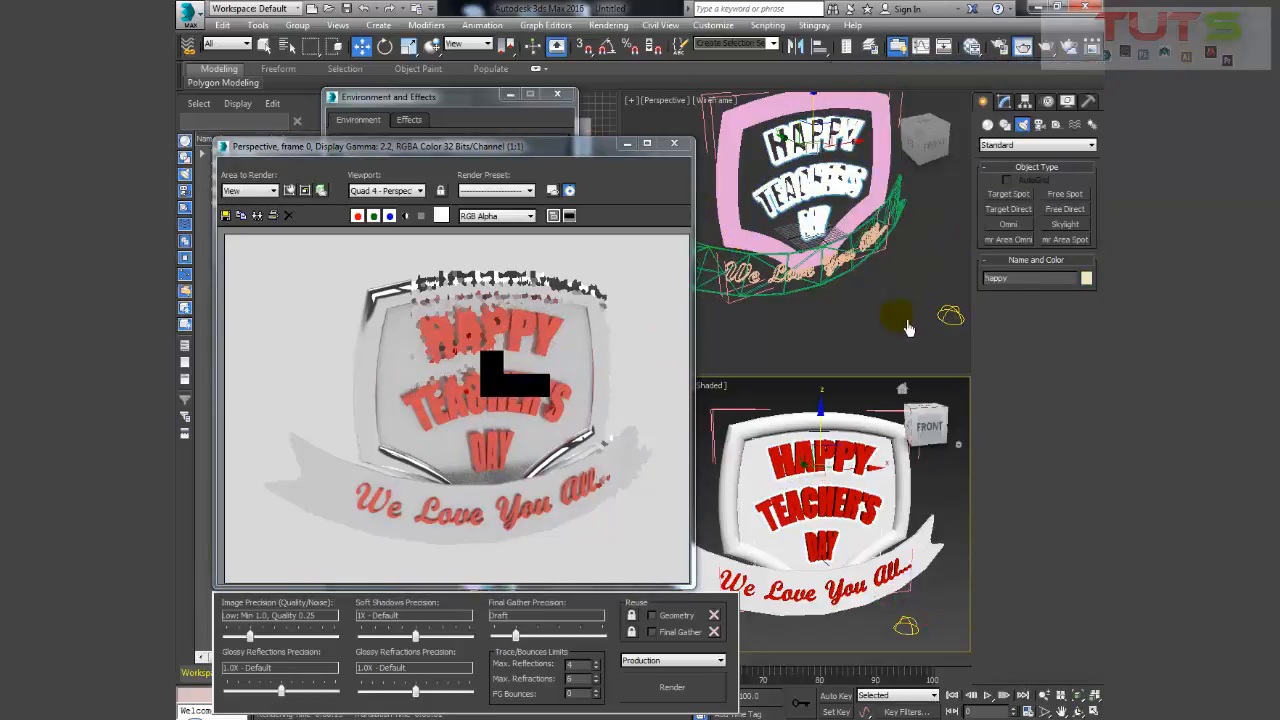
left_click(1004, 102)
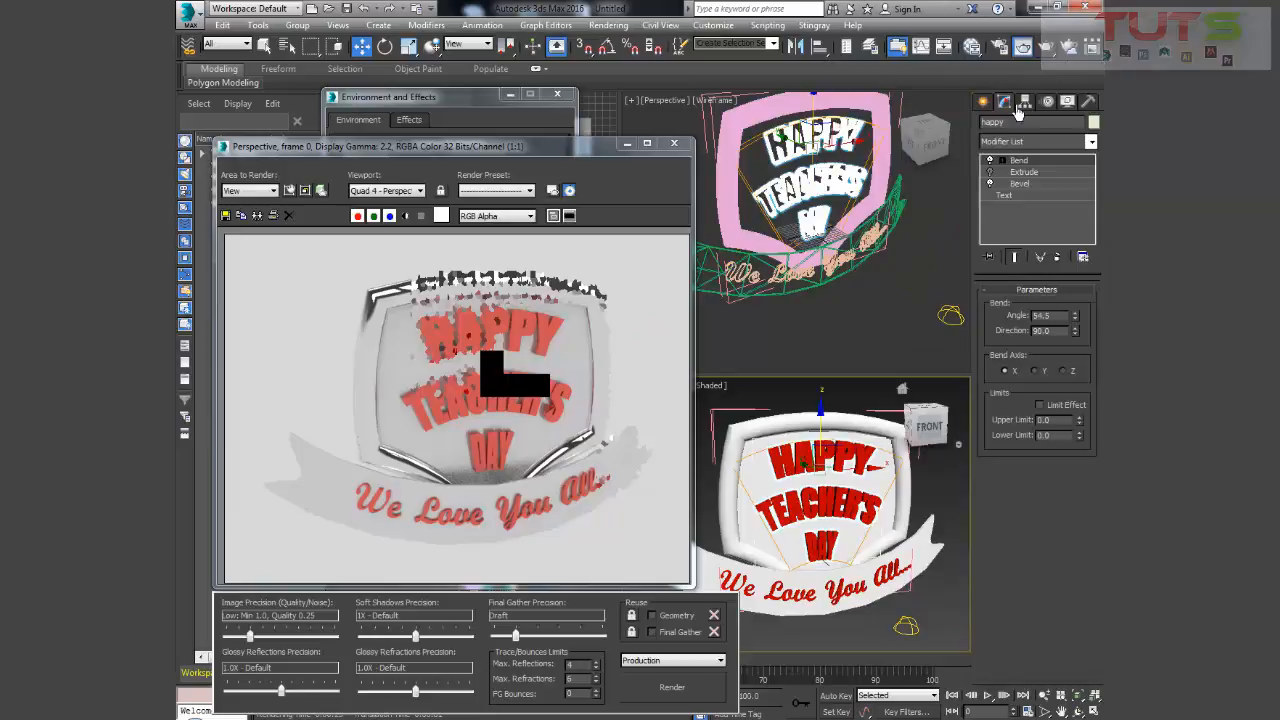
left_click(1018, 186)
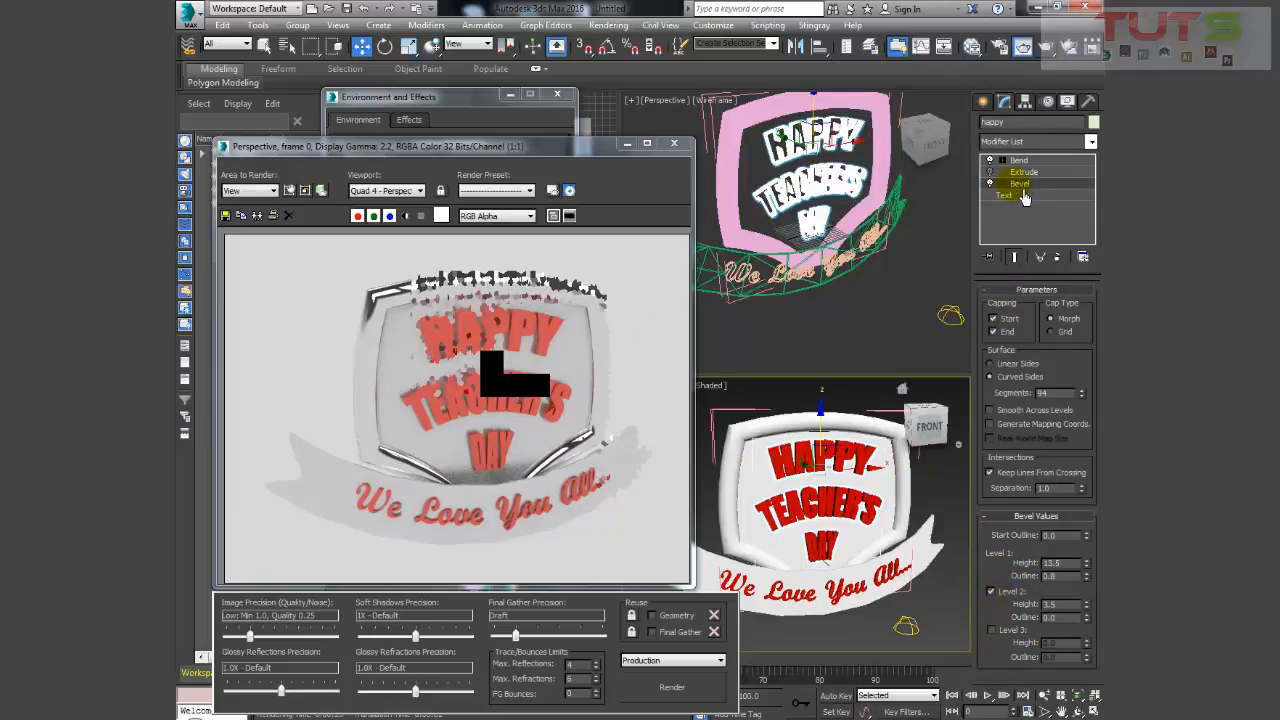
- Remove the Bevel modifier from the HAPPY TEACHER'S DAY text and add a Bevel modifier again directly above its Text base
key("Delete")
key("ctrl+z")
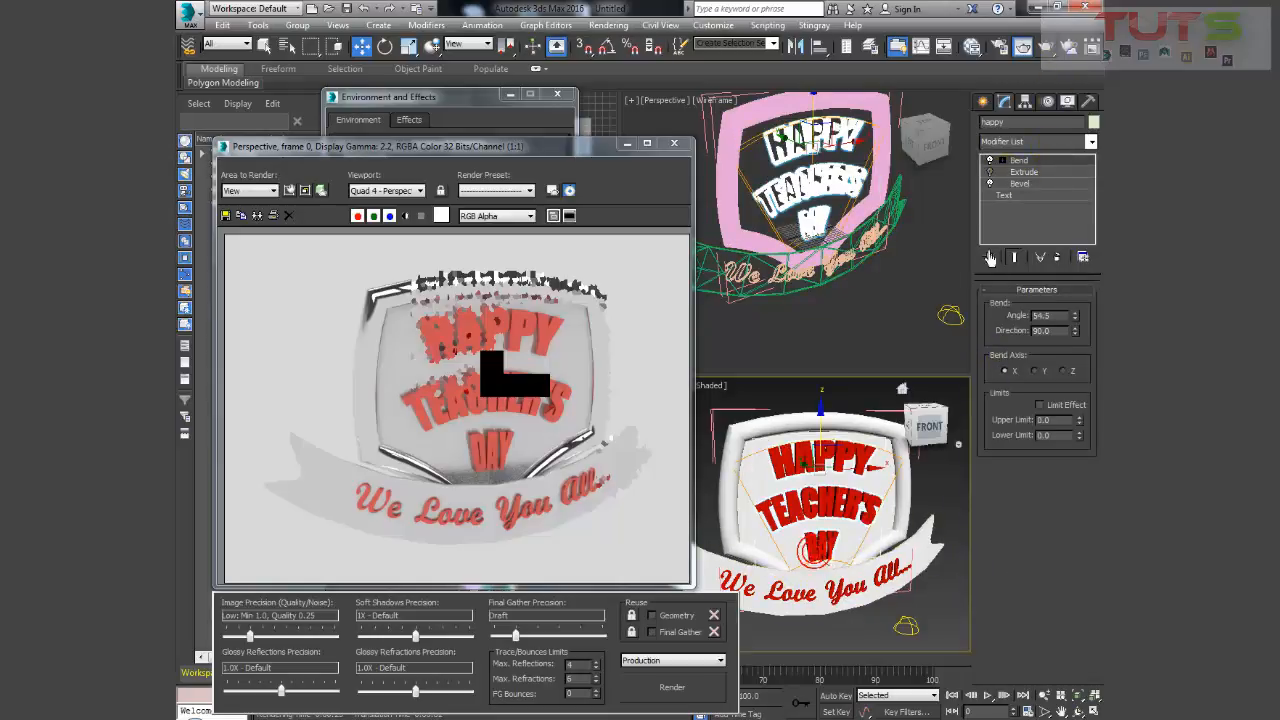
left_click(1019, 184)
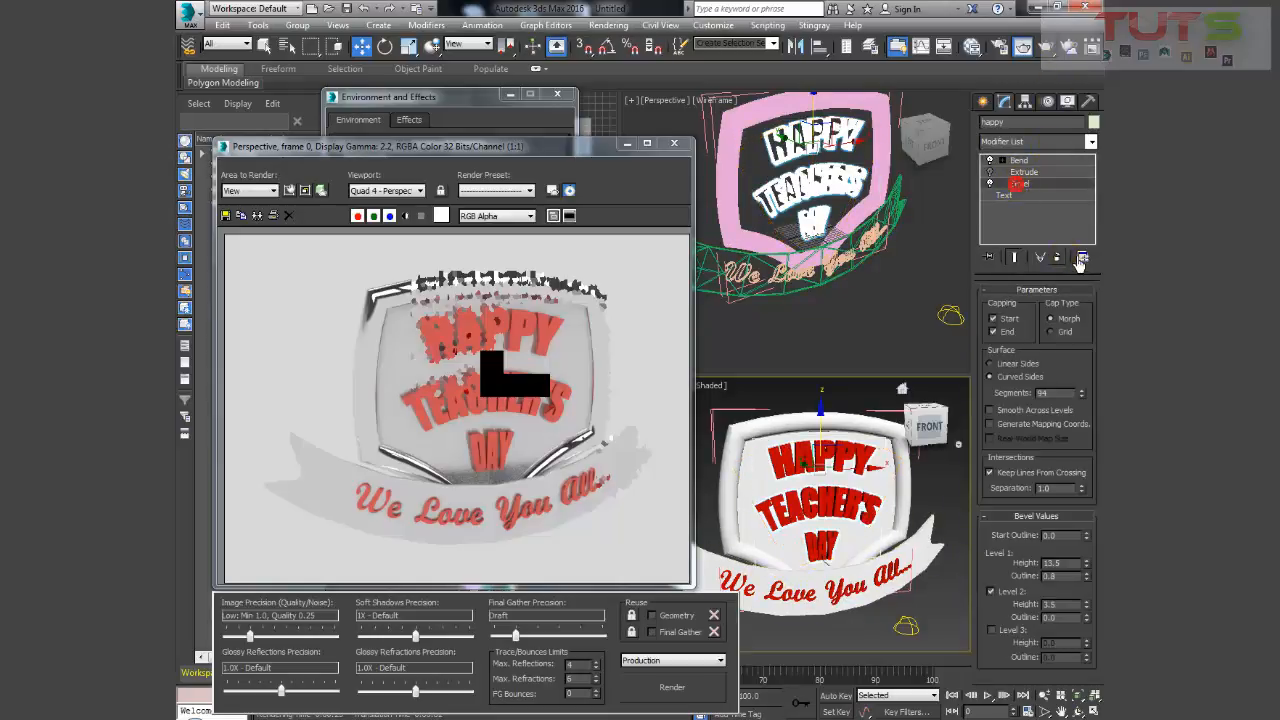
right_click(1035, 190)
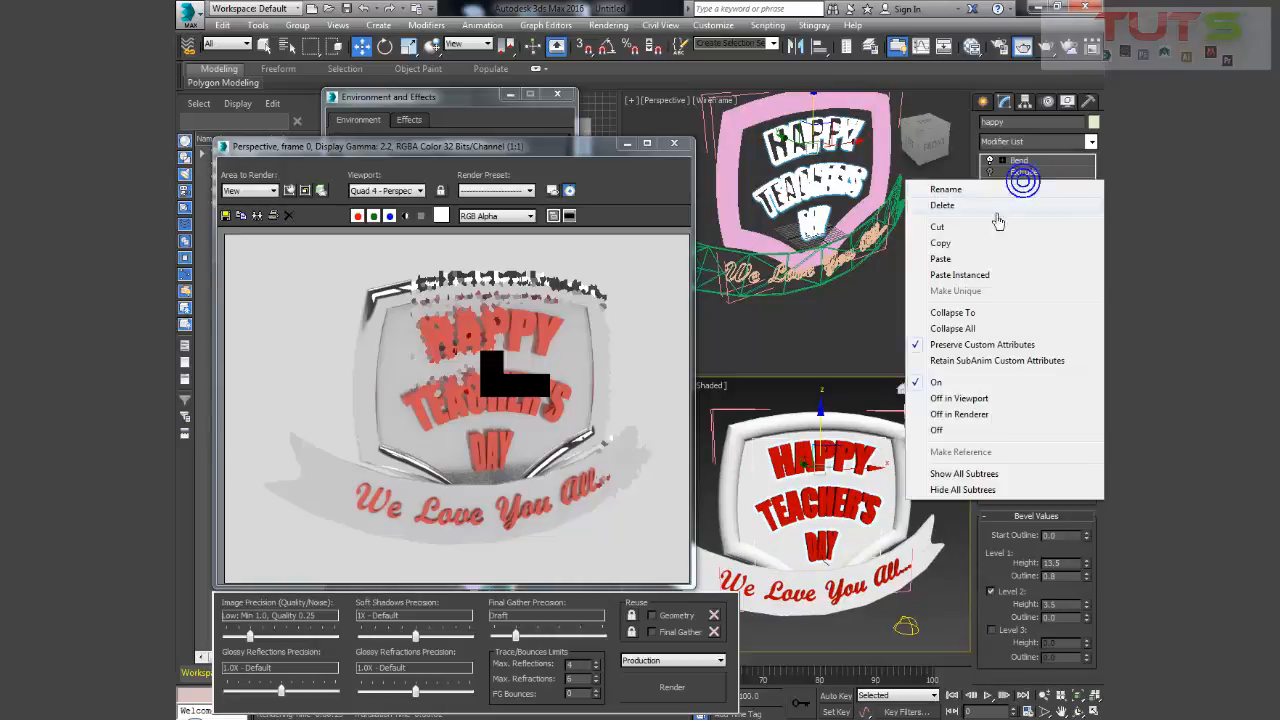
left_click(1091, 142)
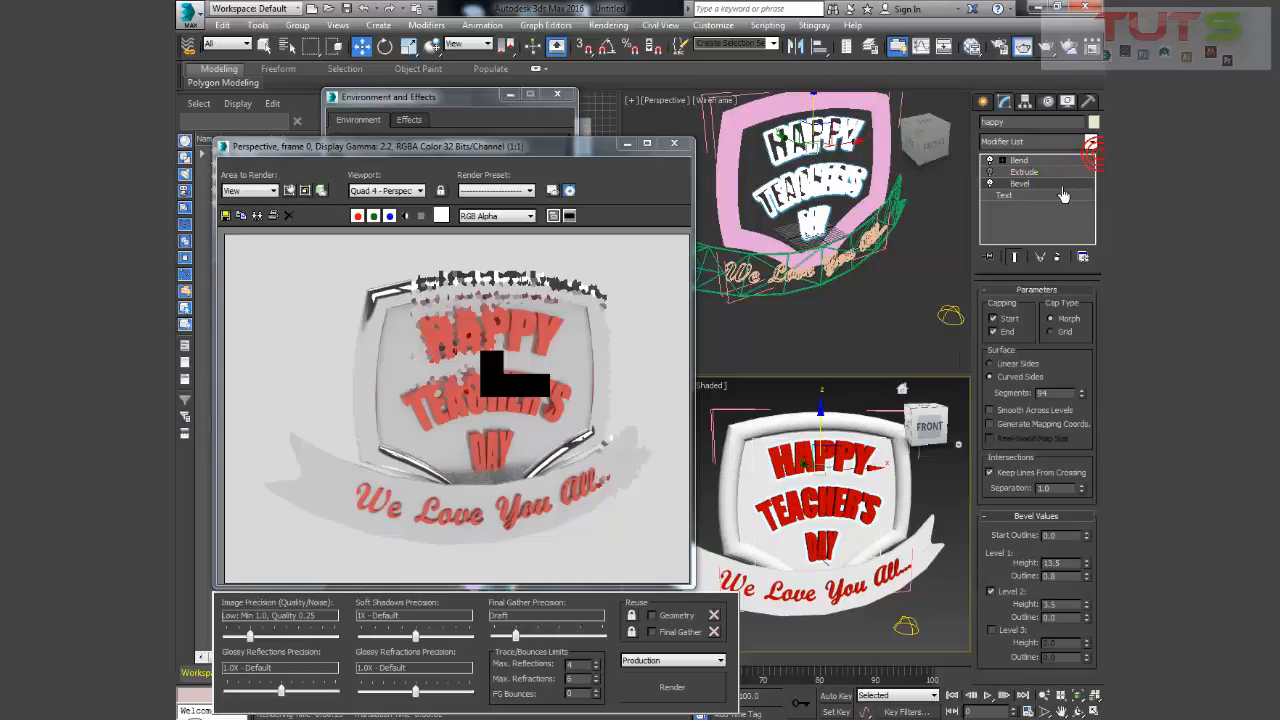
left_click(1062, 262)
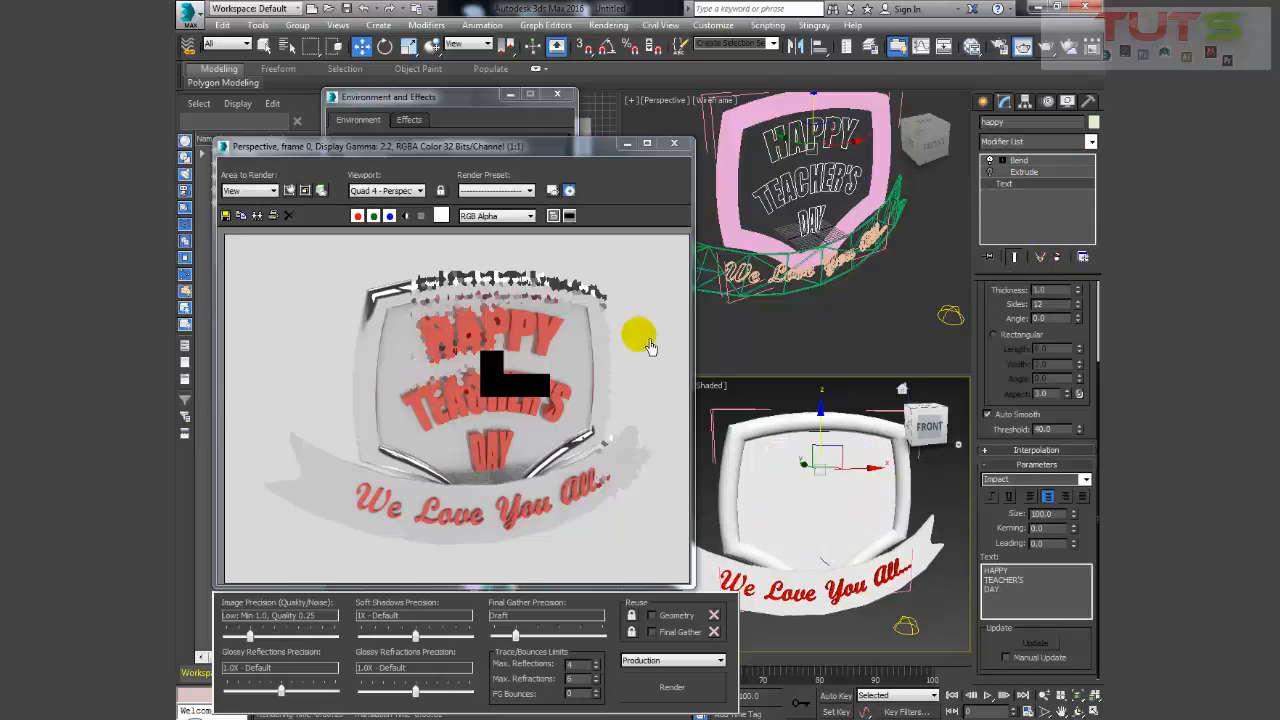
left_click(1091, 143)
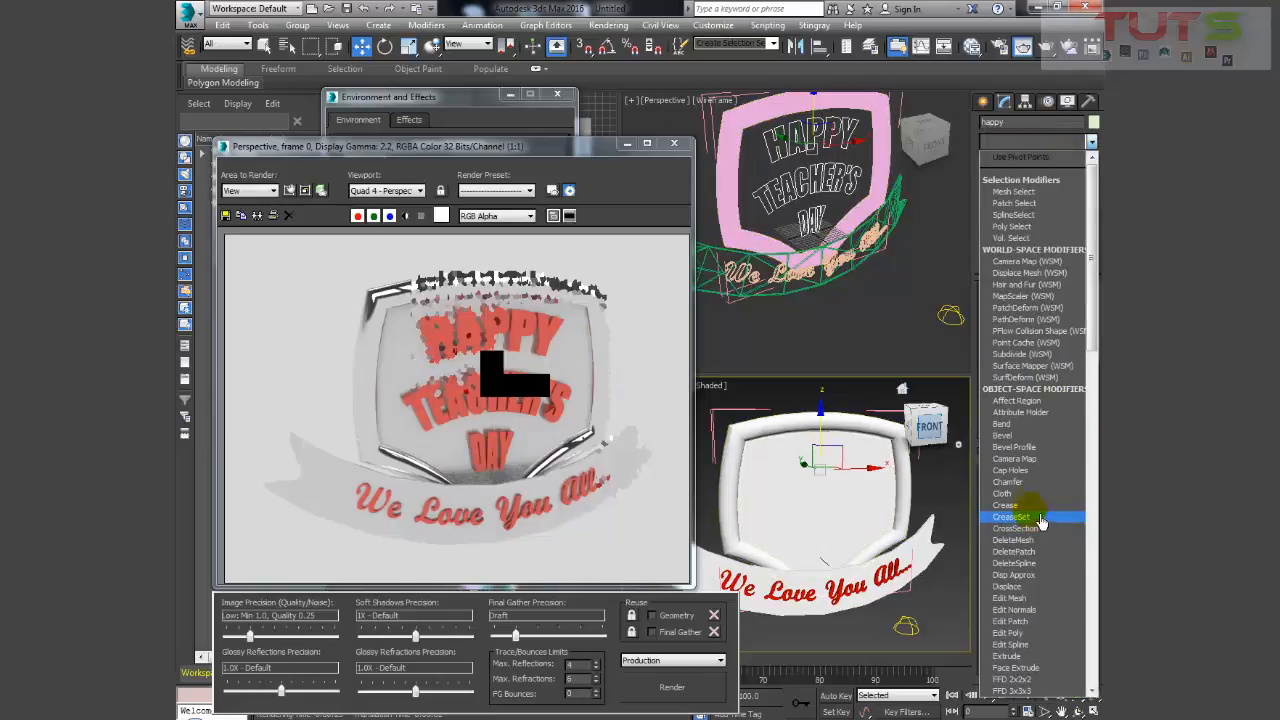
left_click(1003, 436)
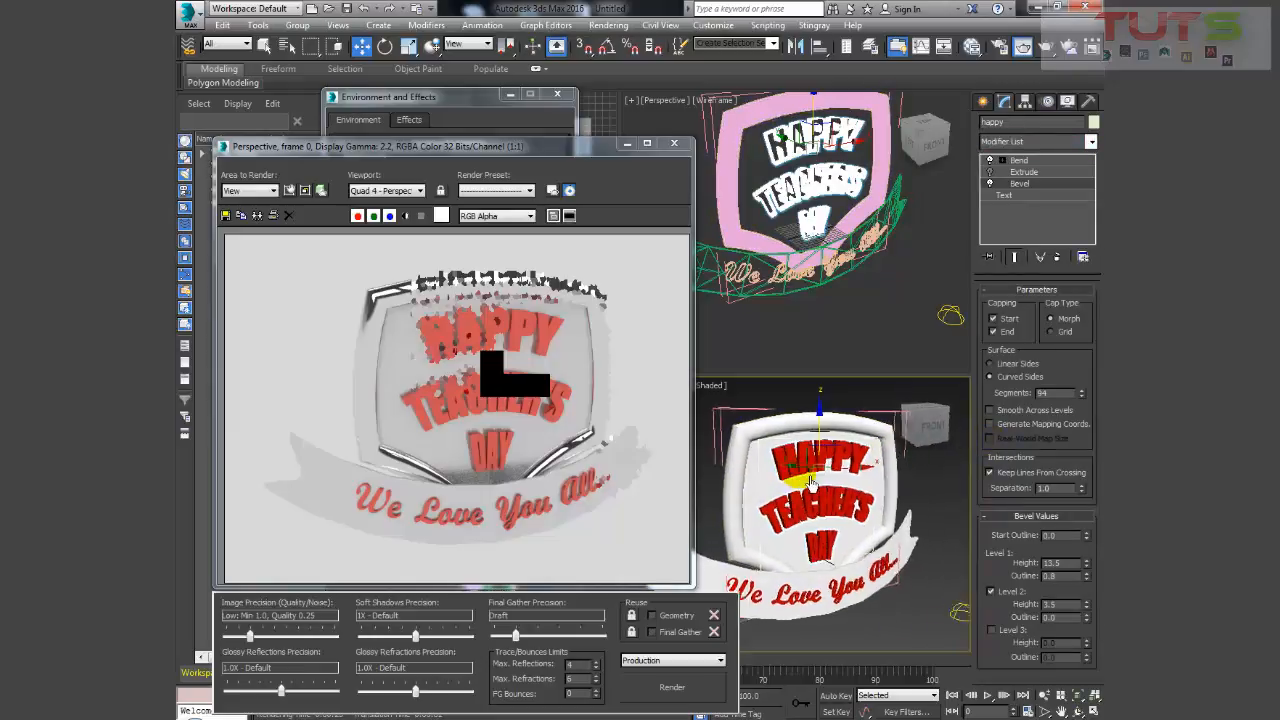
- Set the Level 2 height of the text's bevel to 0.0 and check the letters up close
middle_click_drag(748, 455, 805, 490, "alt")
scroll(805, 490, "up", 5)
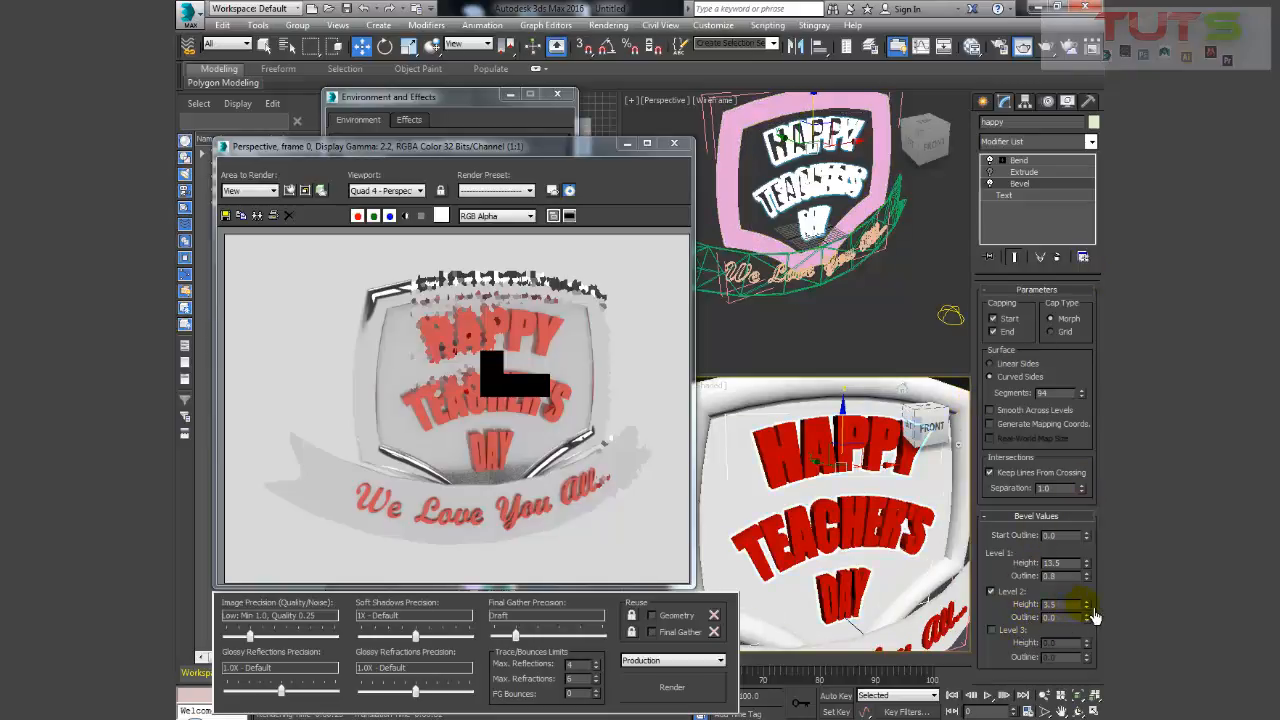
left_click_drag(1095, 616, 1086, 579)
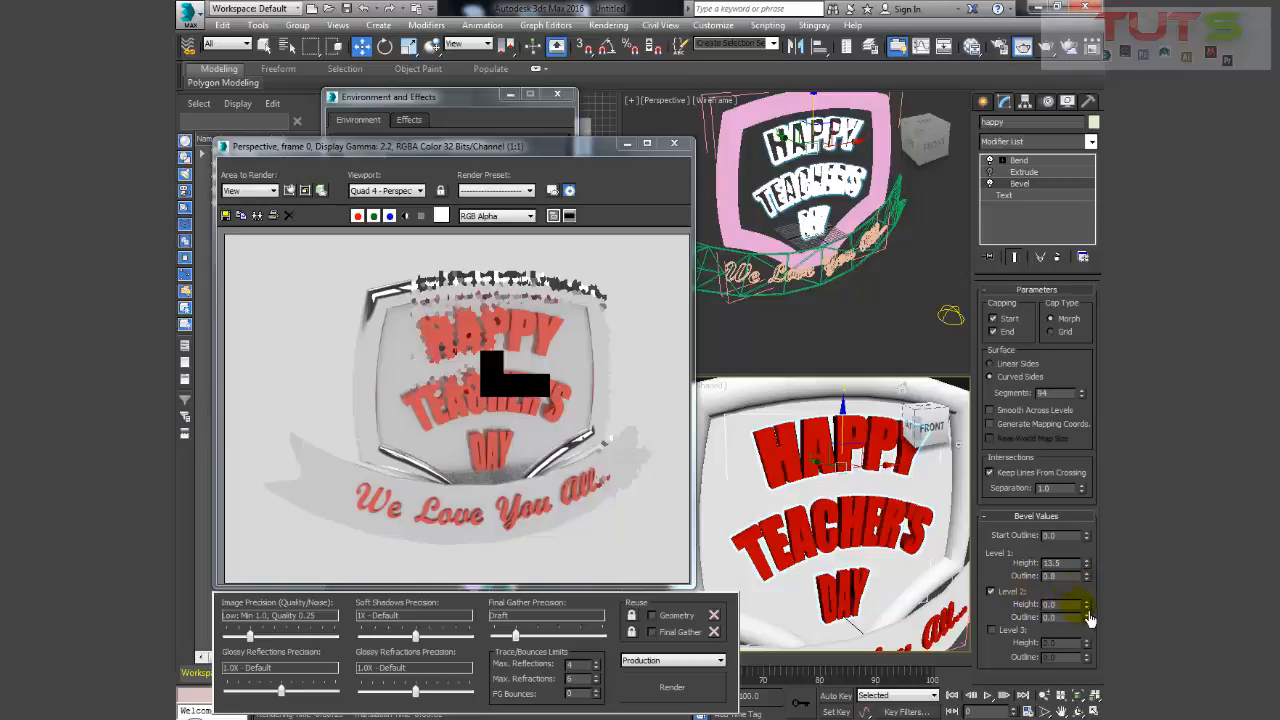
middle_click_drag(793, 485, 798, 457, "alt")
mouse_move(778, 460)
middle_mouse_down("alt")
mouse_move(792, 464)
mouse_move(742, 455)
mouse_move(787, 463)
middle_mouse_up("alt")
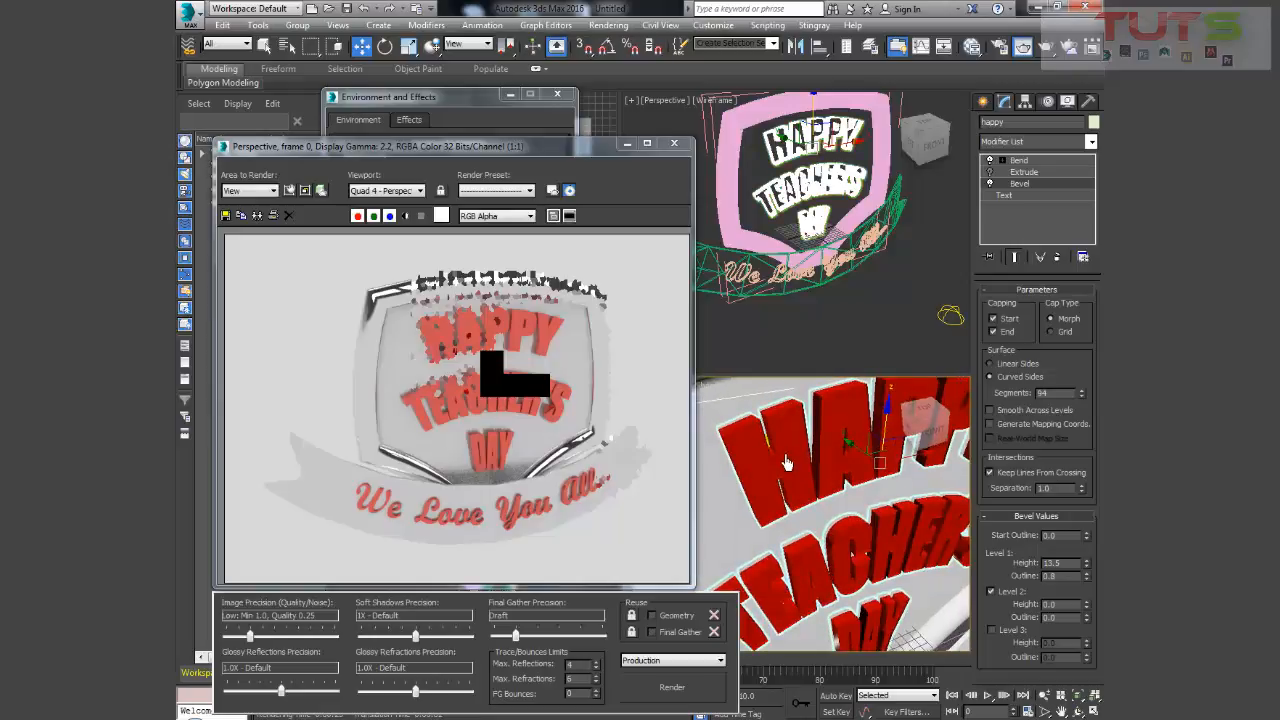
- Set the text bevel's Level 2 height to 5.0 and its outline to -1.6
left_click(1004, 597)
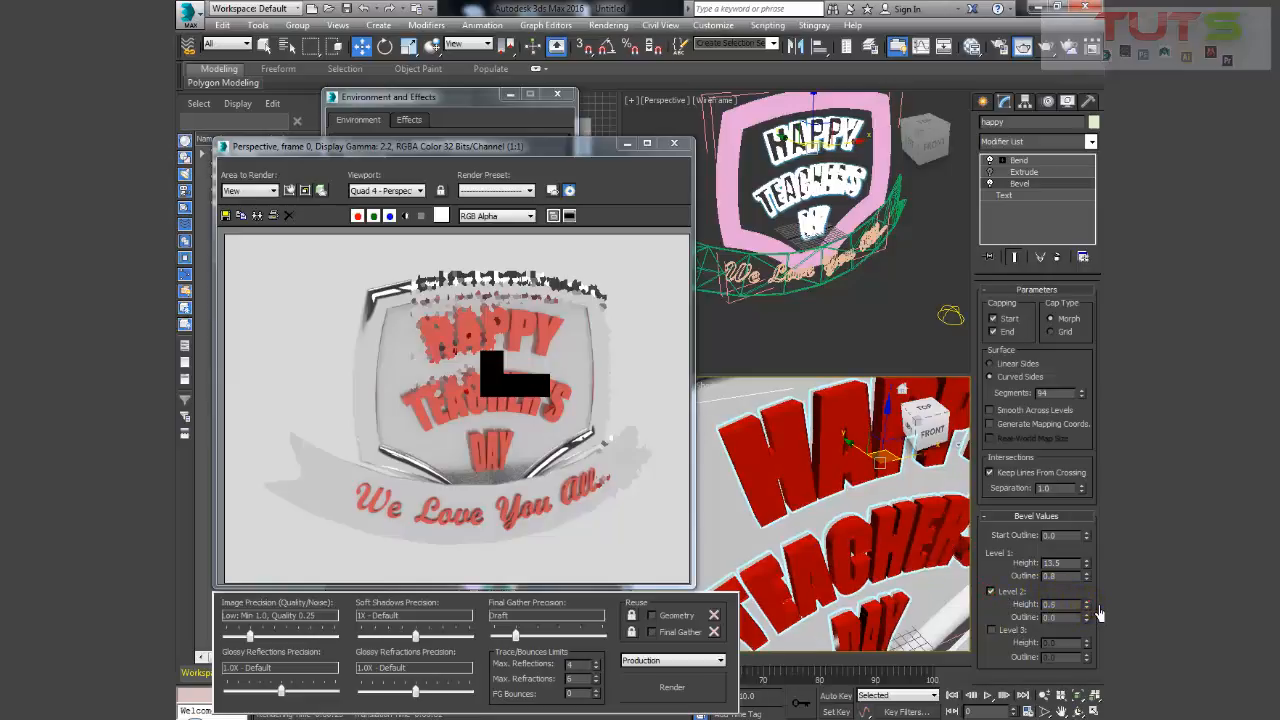
left_click(1088, 604)
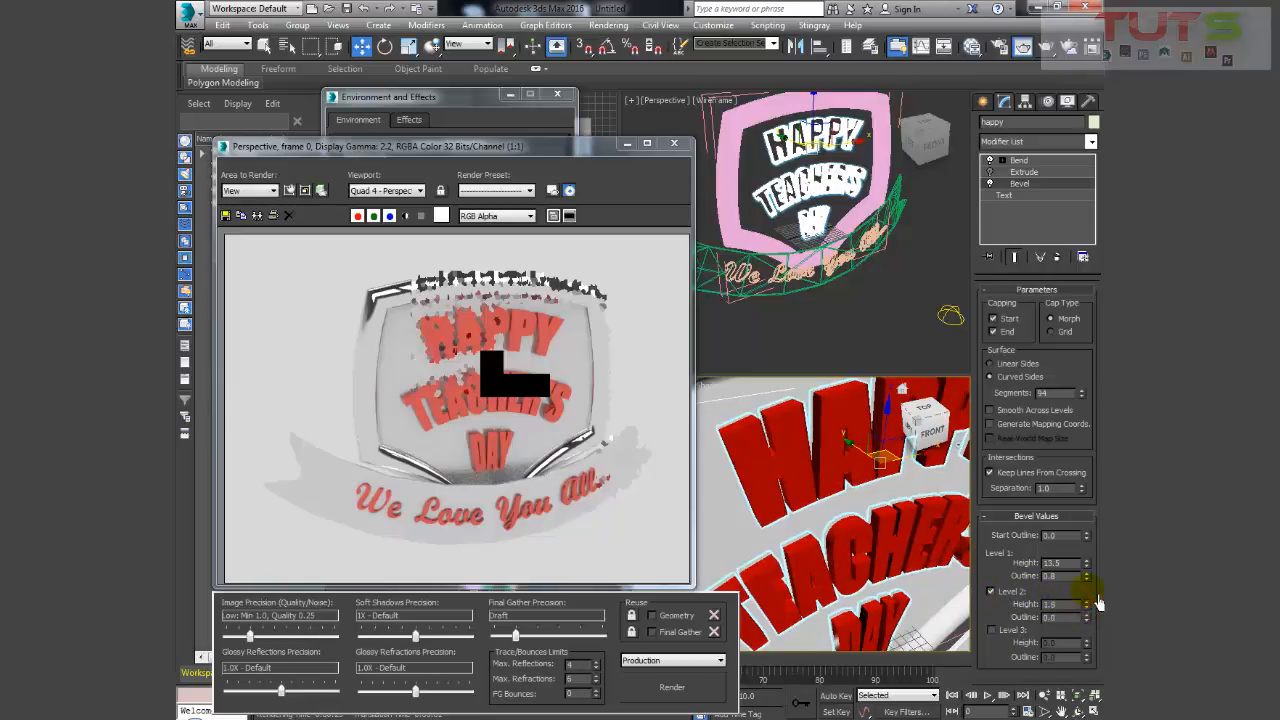
left_click(1096, 598)
left_click(1095, 602)
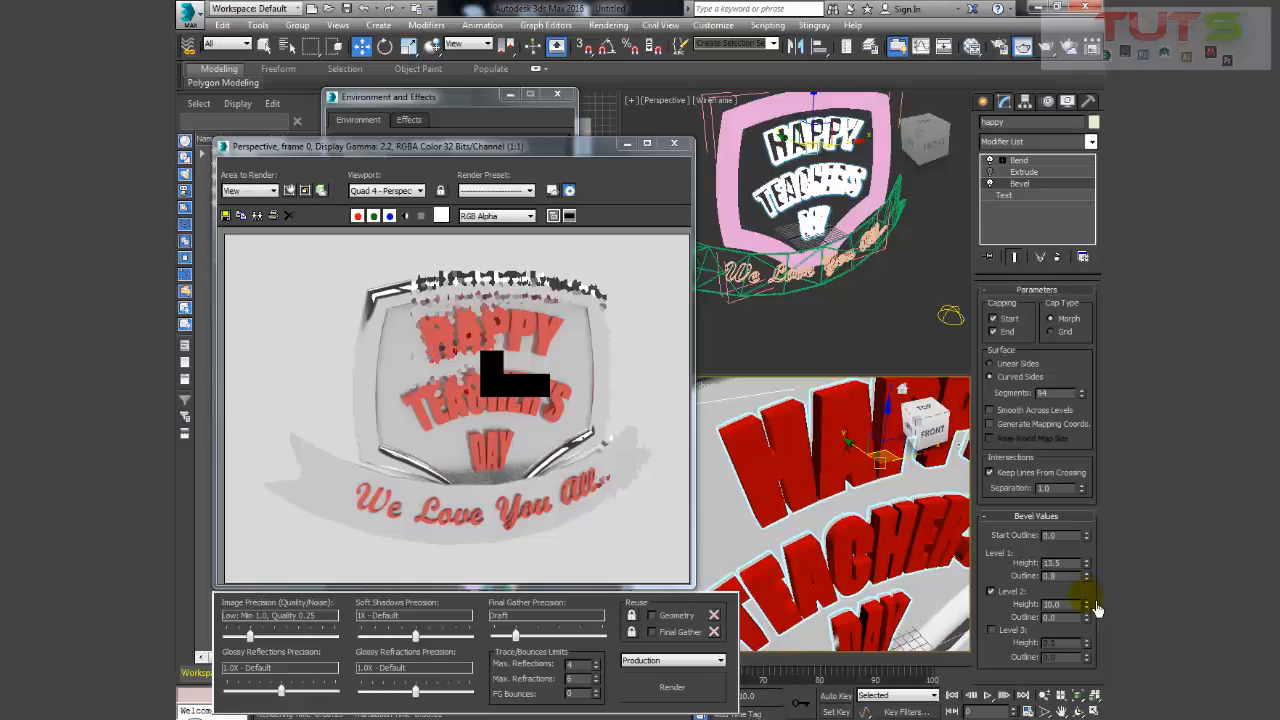
left_click(1088, 605)
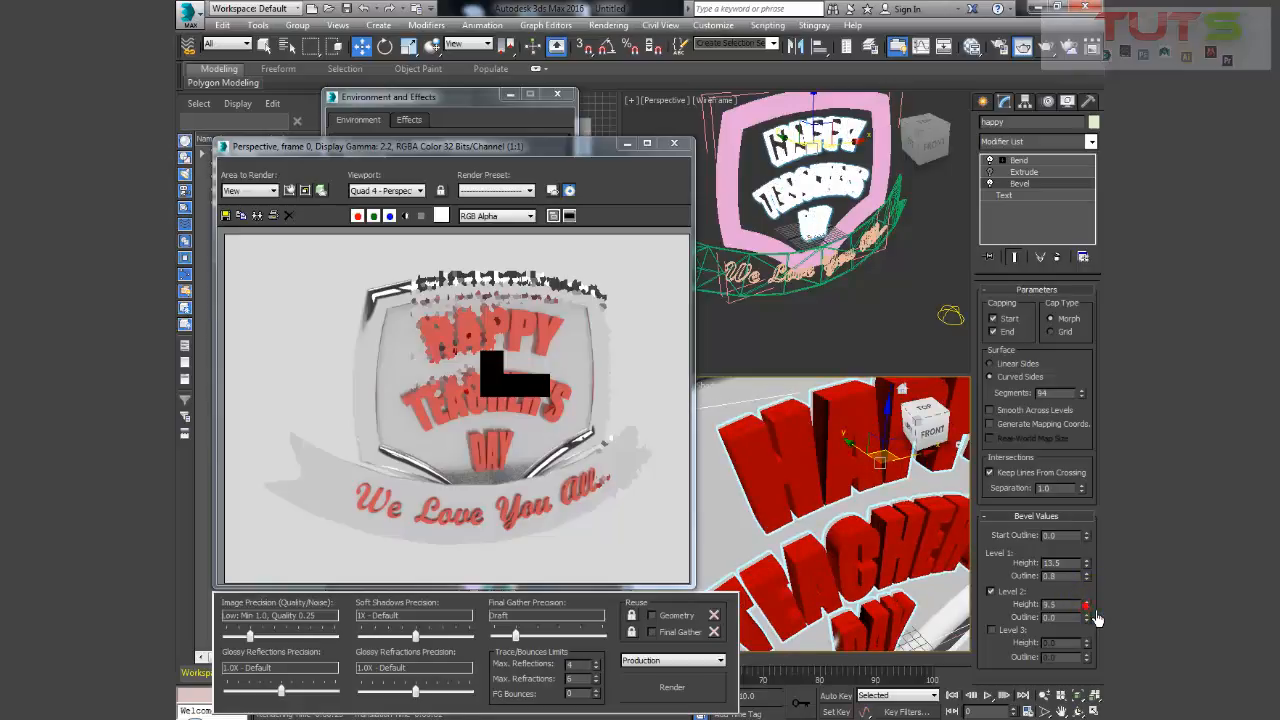
double_click(1068, 604)
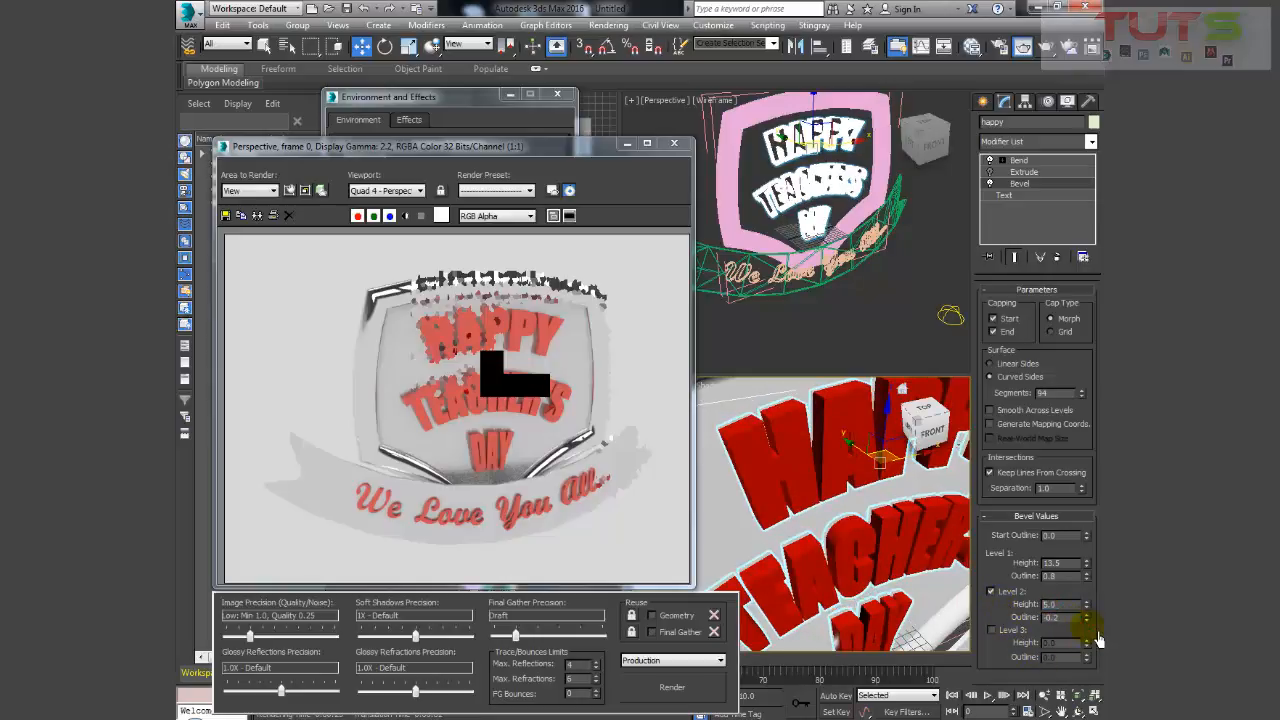
left_click_drag(1097, 638, 1097, 635)
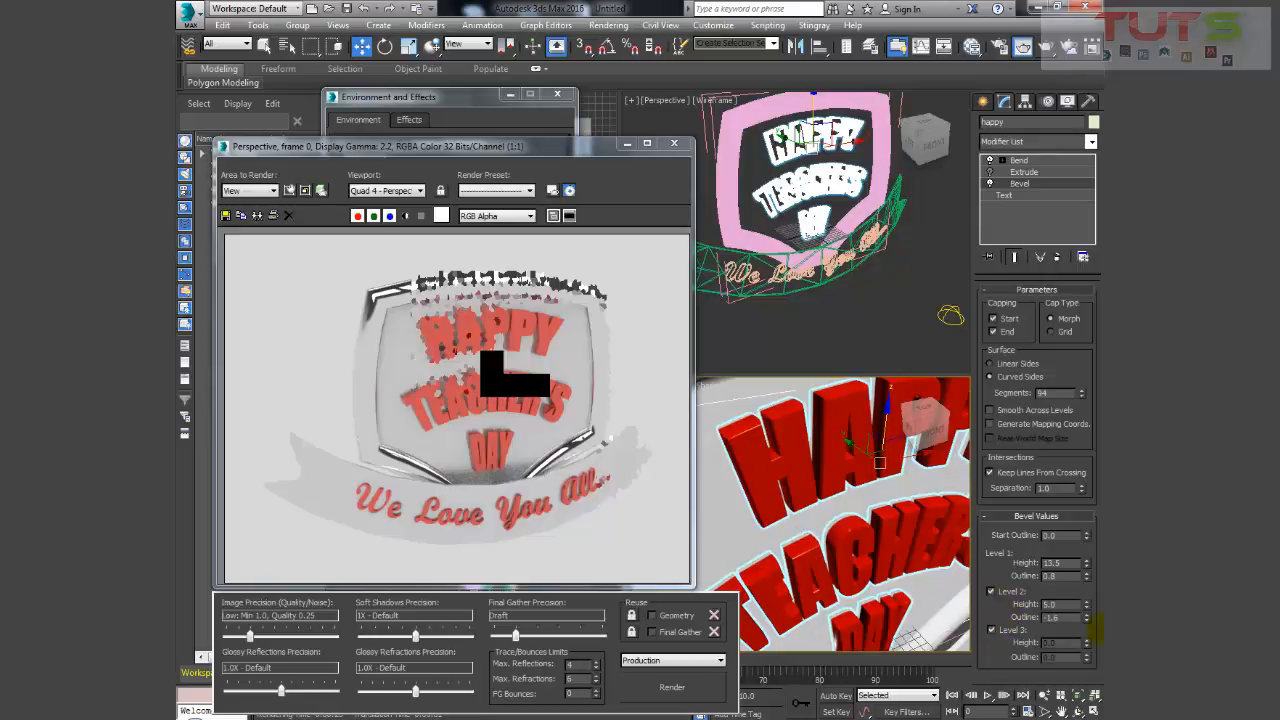
- Enable Level 3 of the text's bevel with a height of 2.0 and an outline of -1.6
left_click(1050, 643)
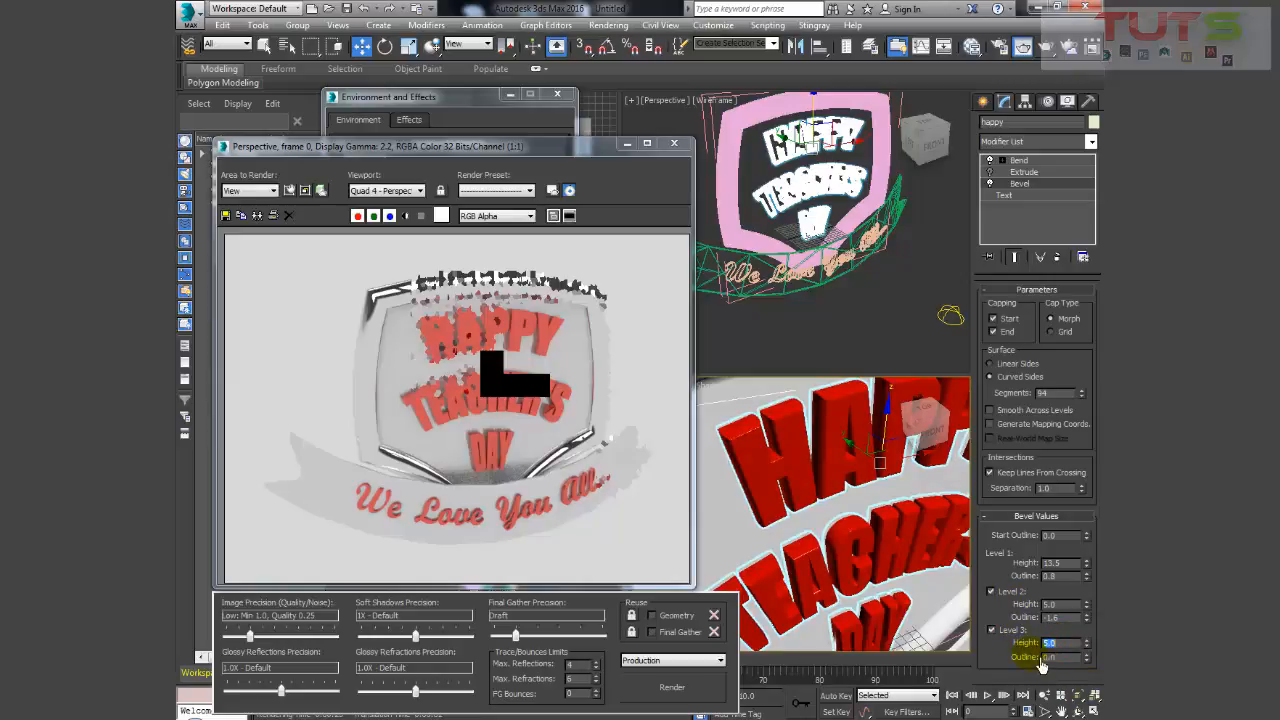
key("Tab")
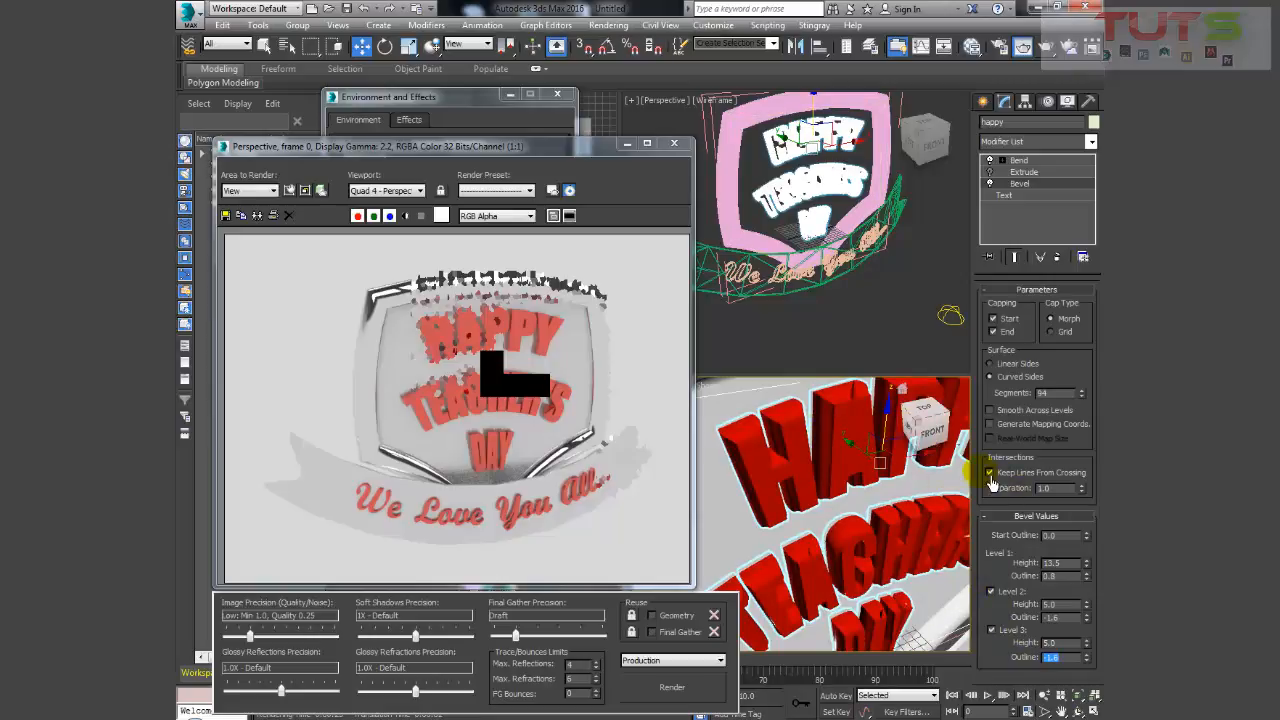
left_click_drag(1065, 645, 1015, 641)
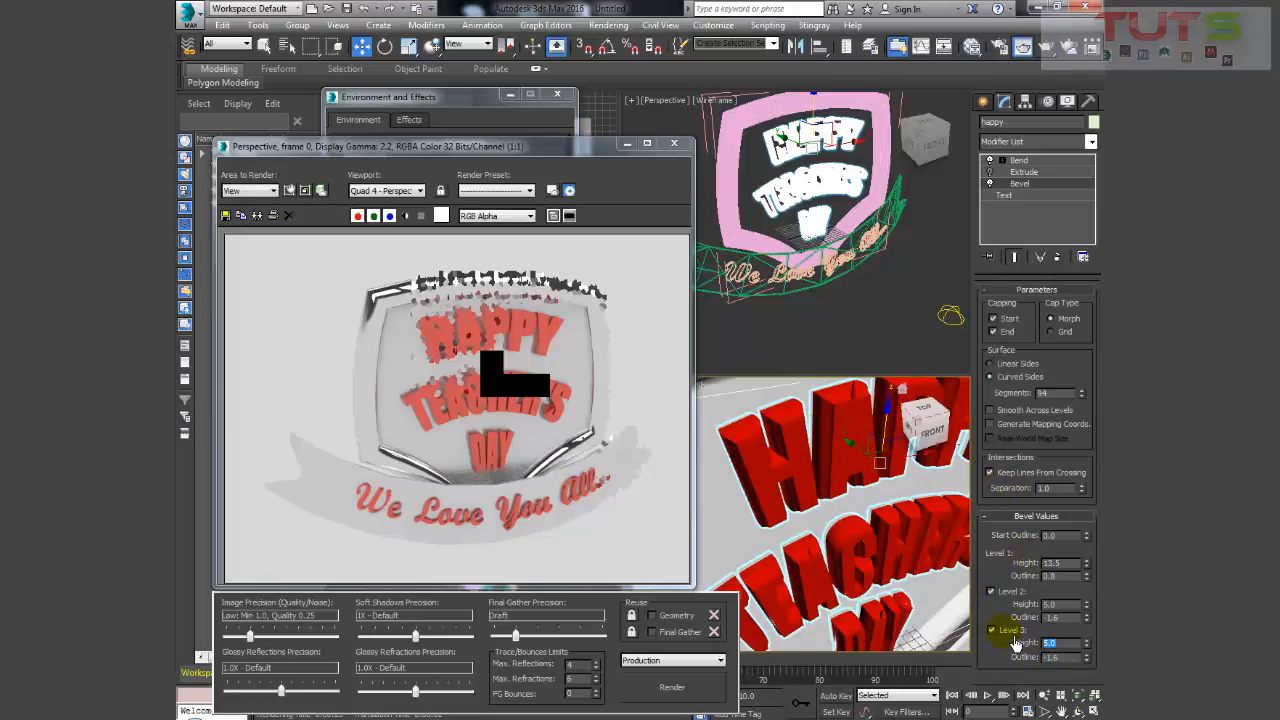
key("BackSpace")
key("Return")
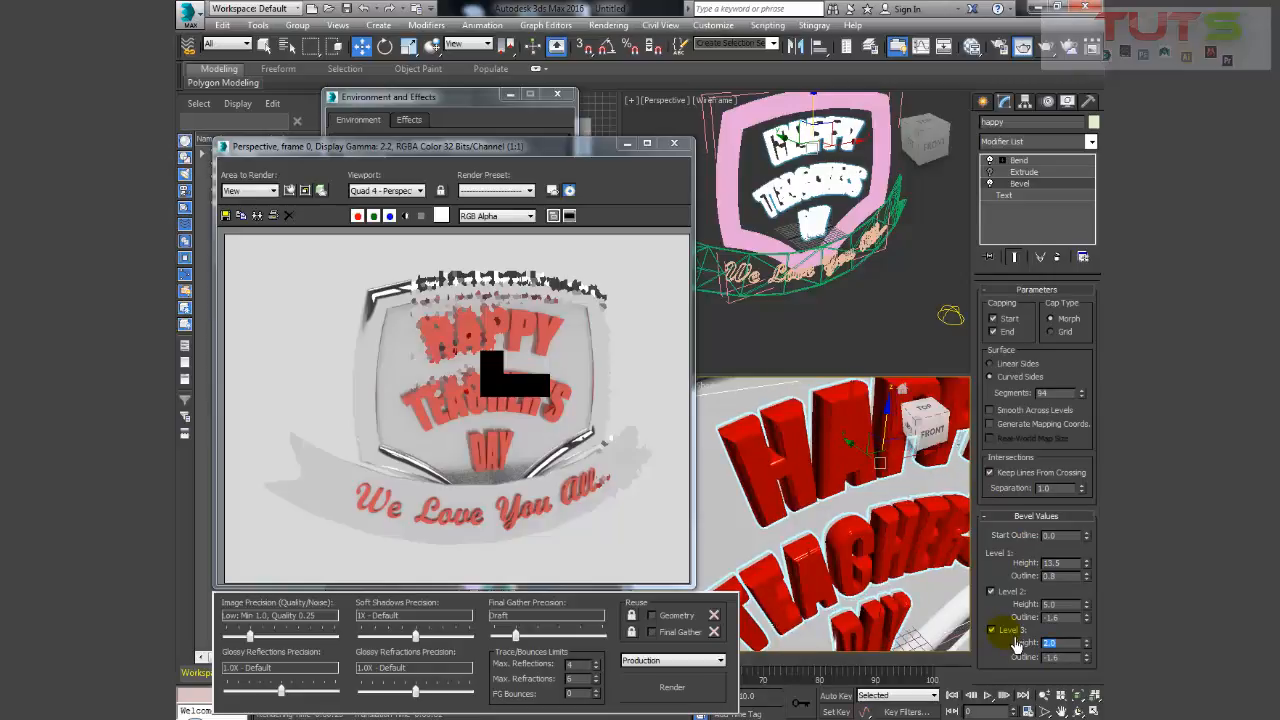
- Try weaker Level 3 outlines such as -1.2 and -0.2 on the HAPPY TEACHER'S DAY text's bevel, and disable Level 3
double_click(1062, 659)
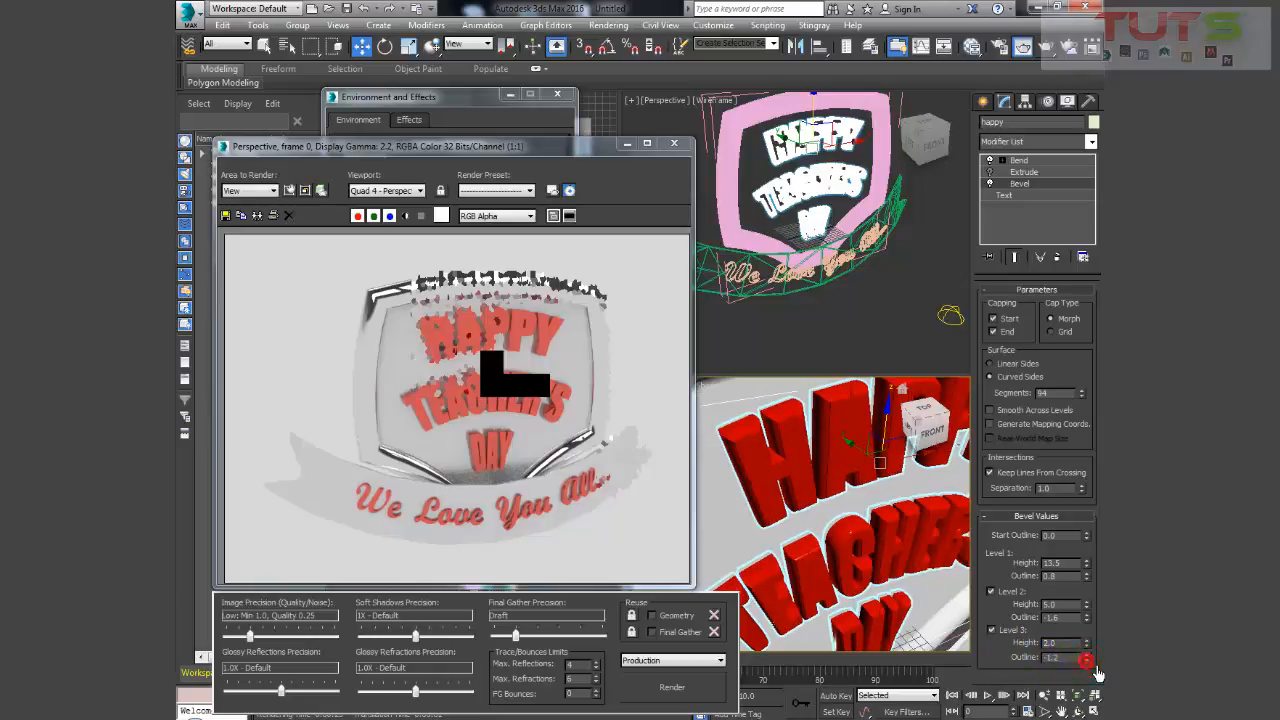
left_click_drag(1093, 668, 1095, 665)
left_click(1090, 657)
left_click(1097, 666)
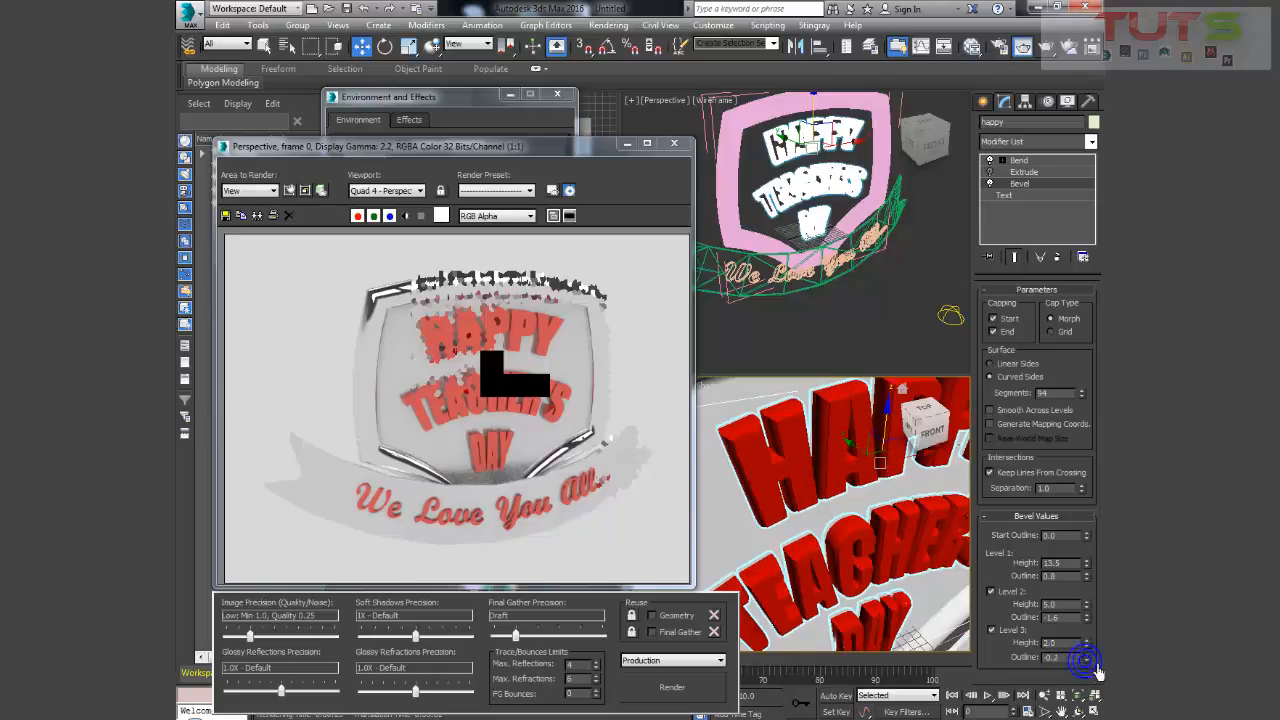
left_click(1086, 654)
left_click(1092, 662)
left_click_drag(1071, 661, 1045, 661)
left_click_drag(1095, 672, 1097, 675)
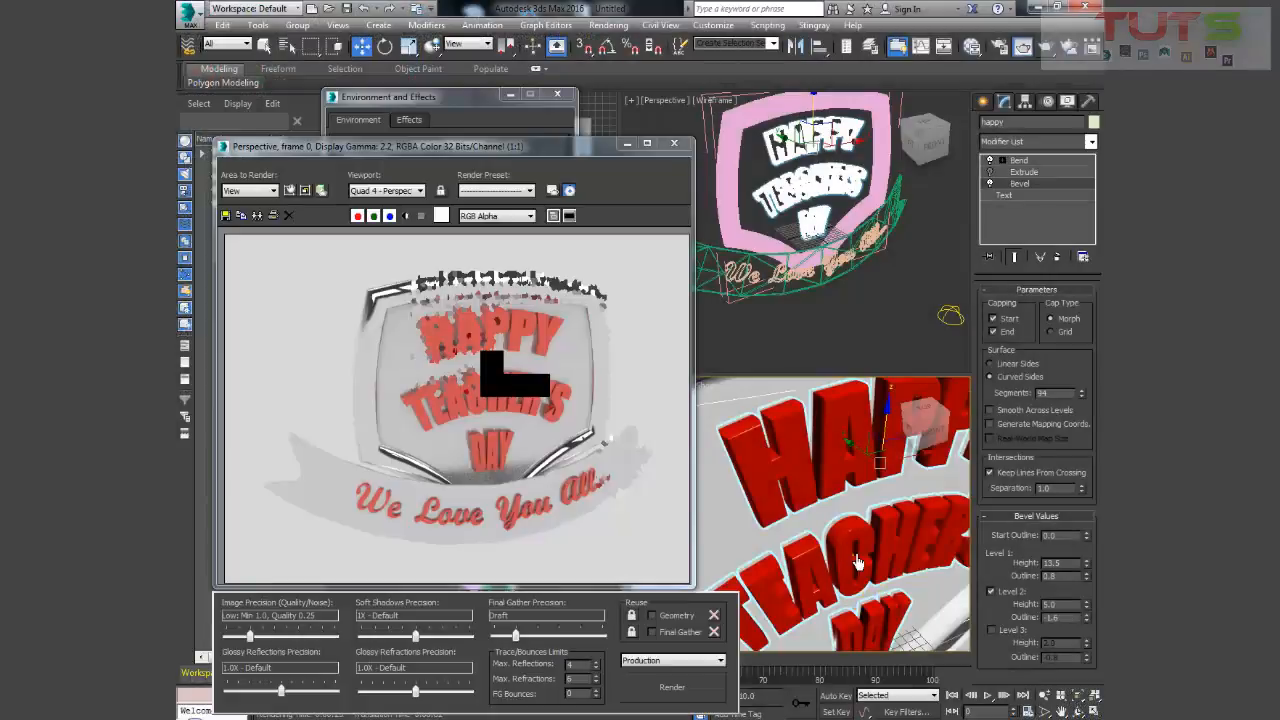
- Frame the whole badge and ribbon in the shaded perspective view and render it
left_click(870, 560)
scroll(866, 560, "down", 3)
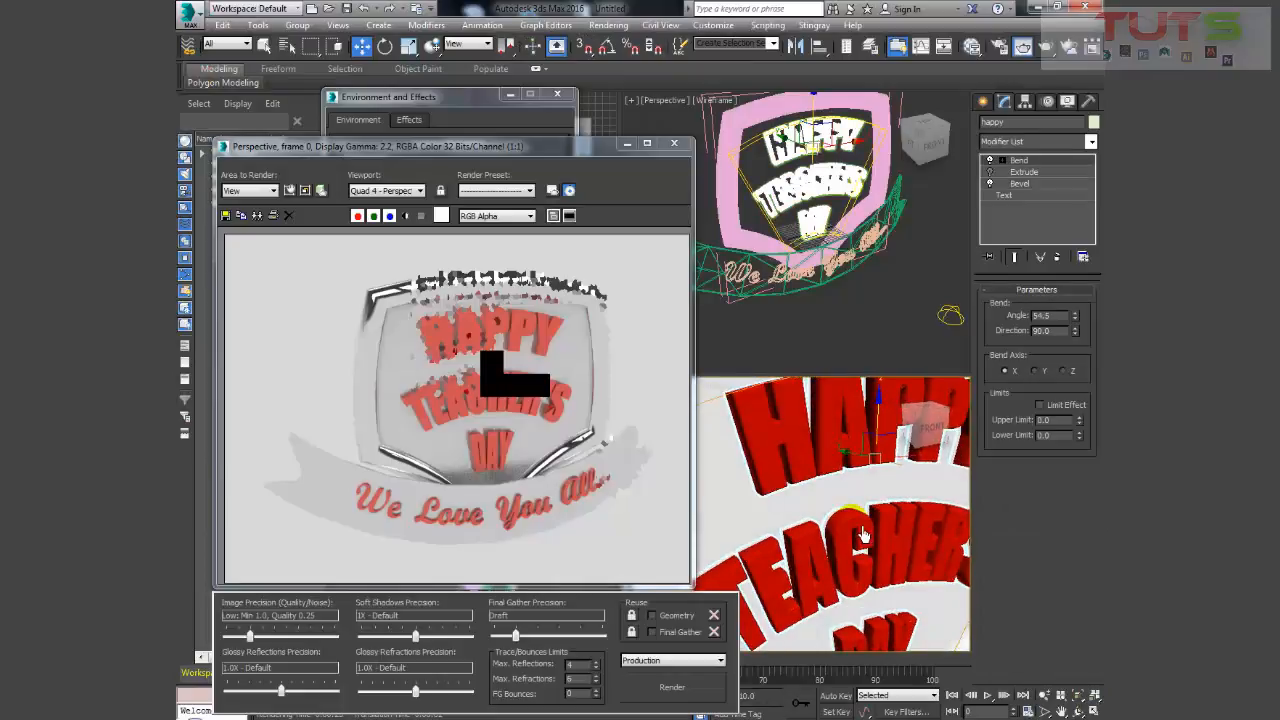
scroll(812, 540, "down", 4)
scroll(812, 540, "down", 4)
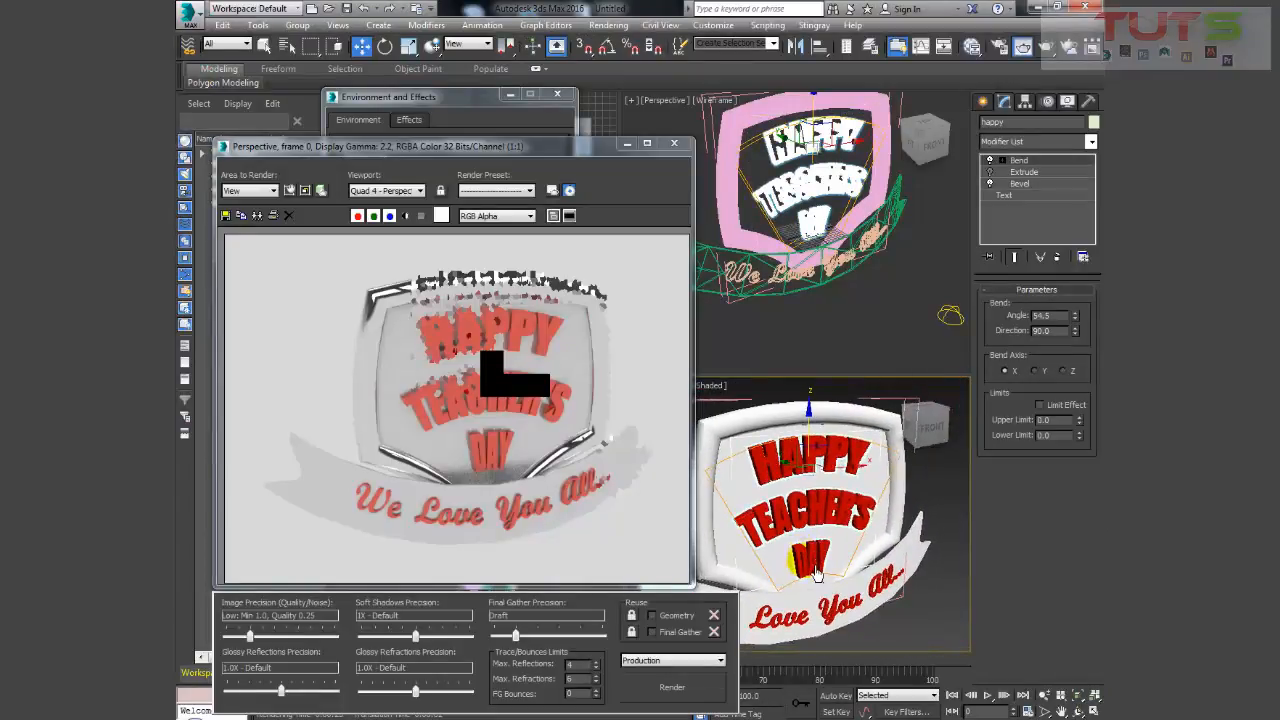
left_click(672, 688)
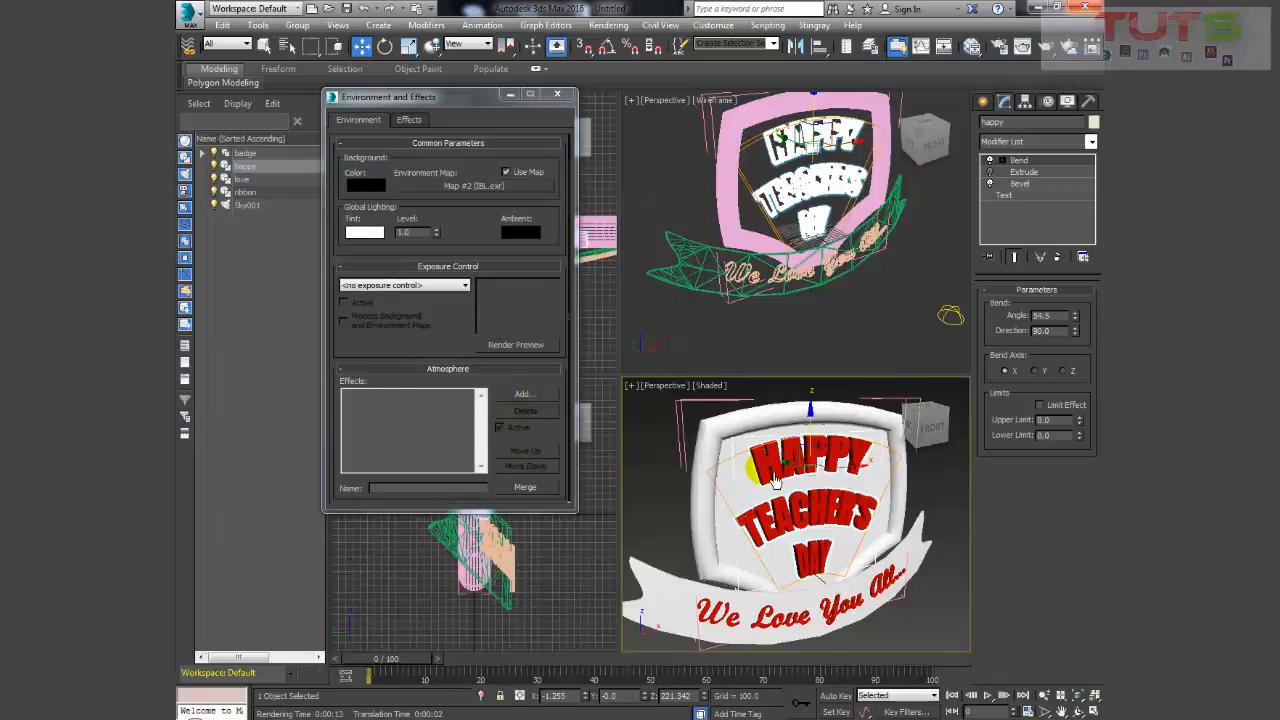
- Enable Ambient Occlusion in the Special Effects settings of the Arch & Design Material #33
left_click(972, 46)
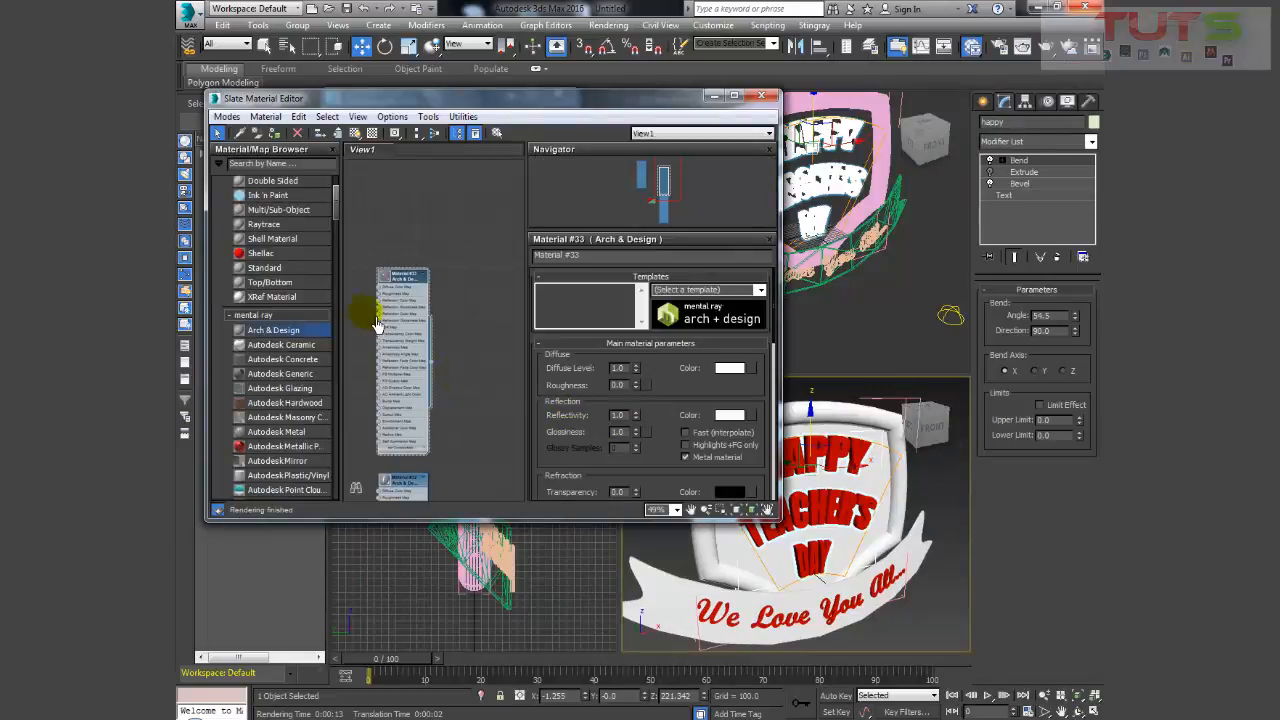
middle_click_drag(397, 214, 433, 306)
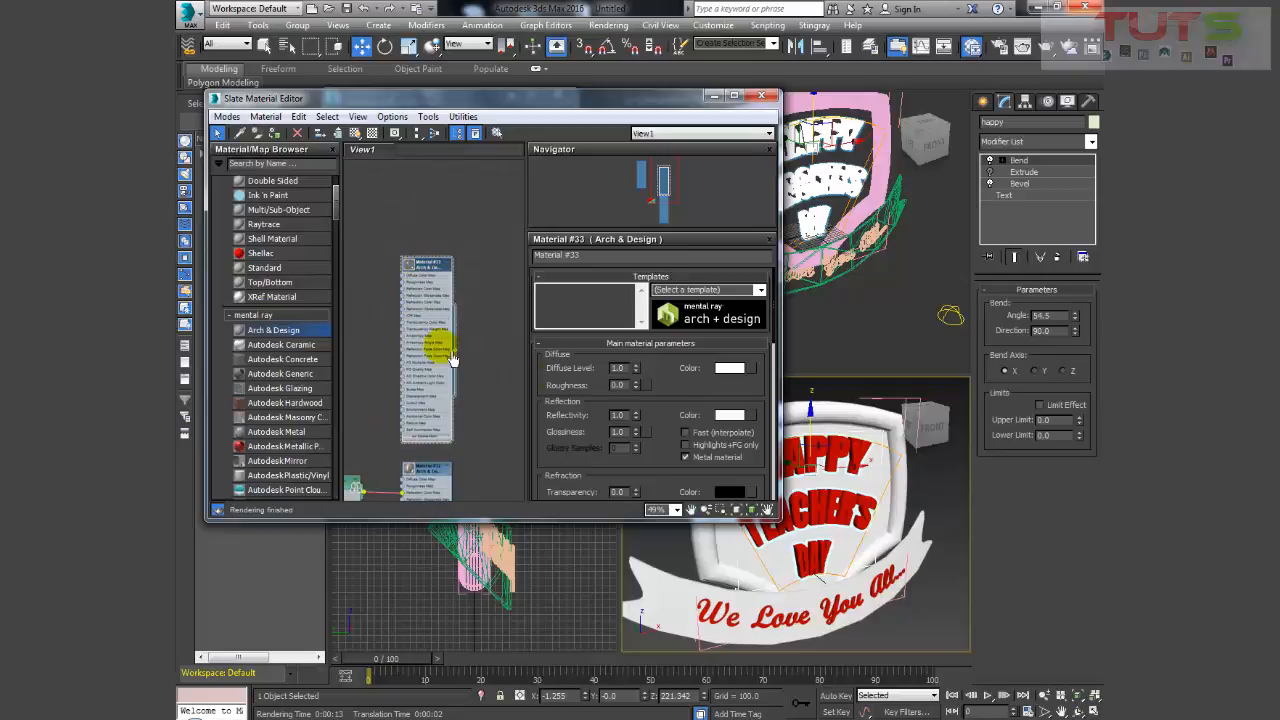
left_click_drag(680, 482, 678, 243)
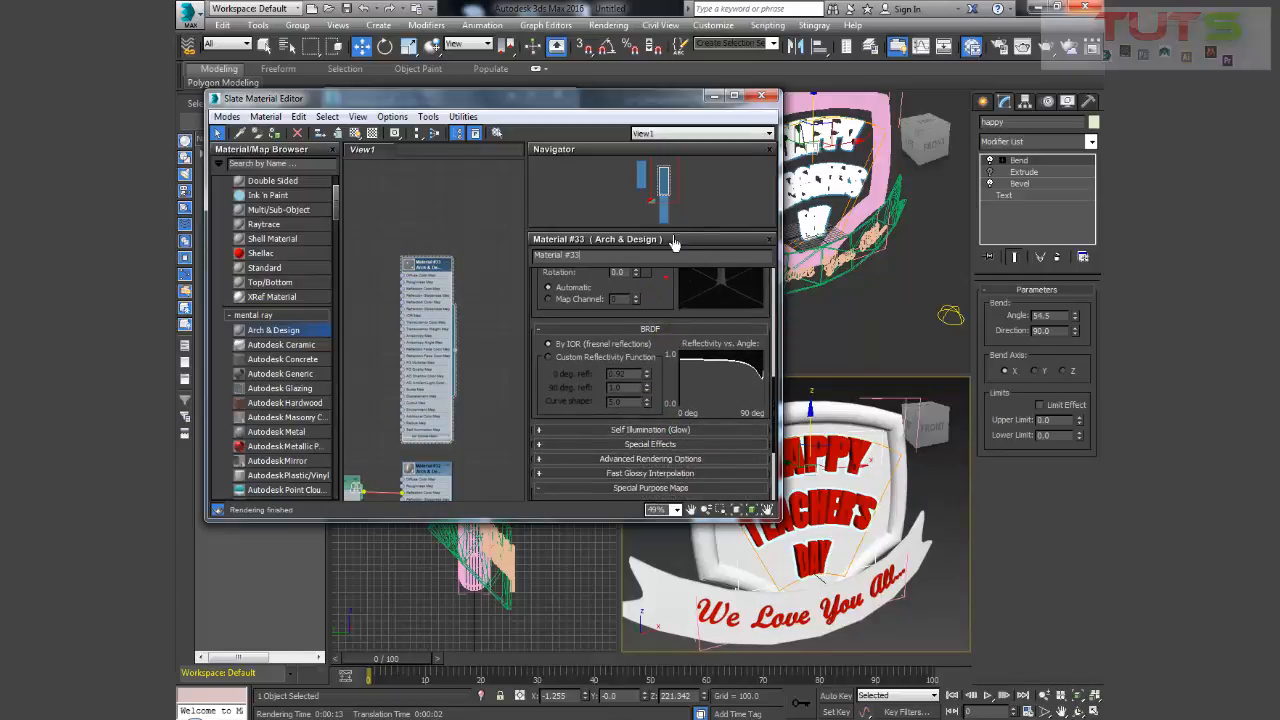
left_click(676, 453)
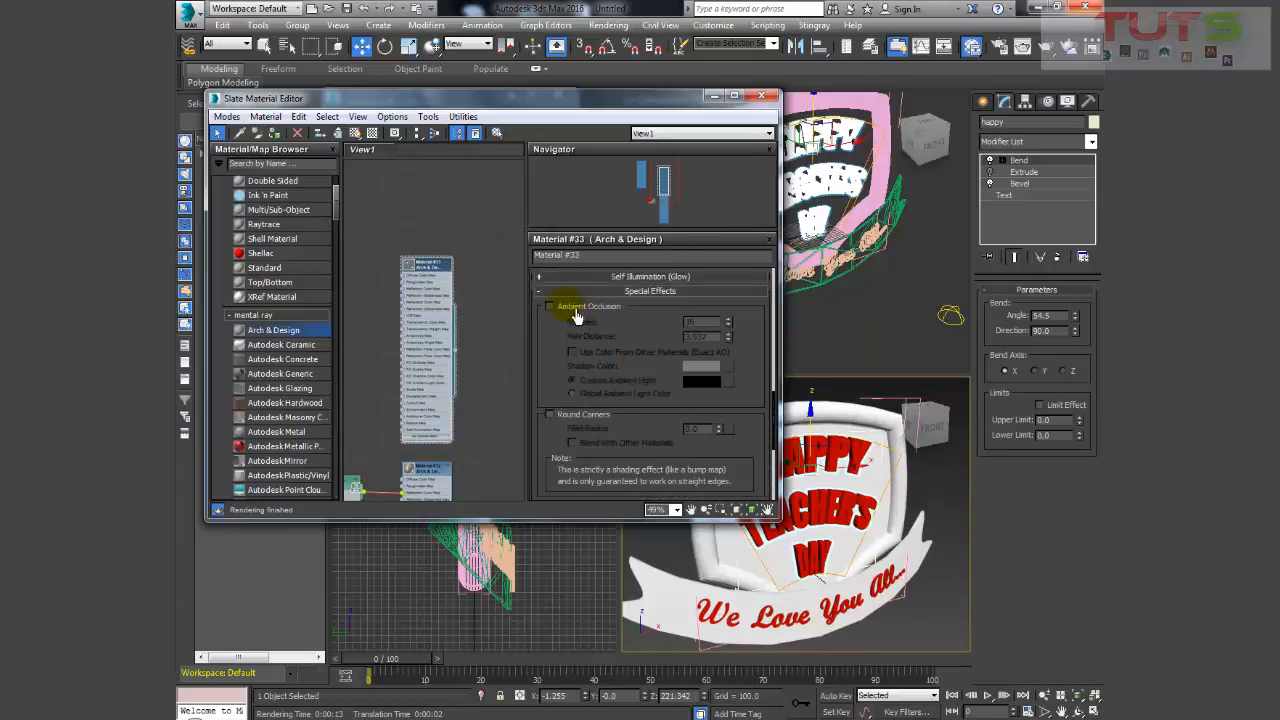
left_click(549, 306)
- Enable Ambient Occlusion in the Special Effects settings of the Arch & Design Material #32
middle_click_drag(452, 406, 455, 252)
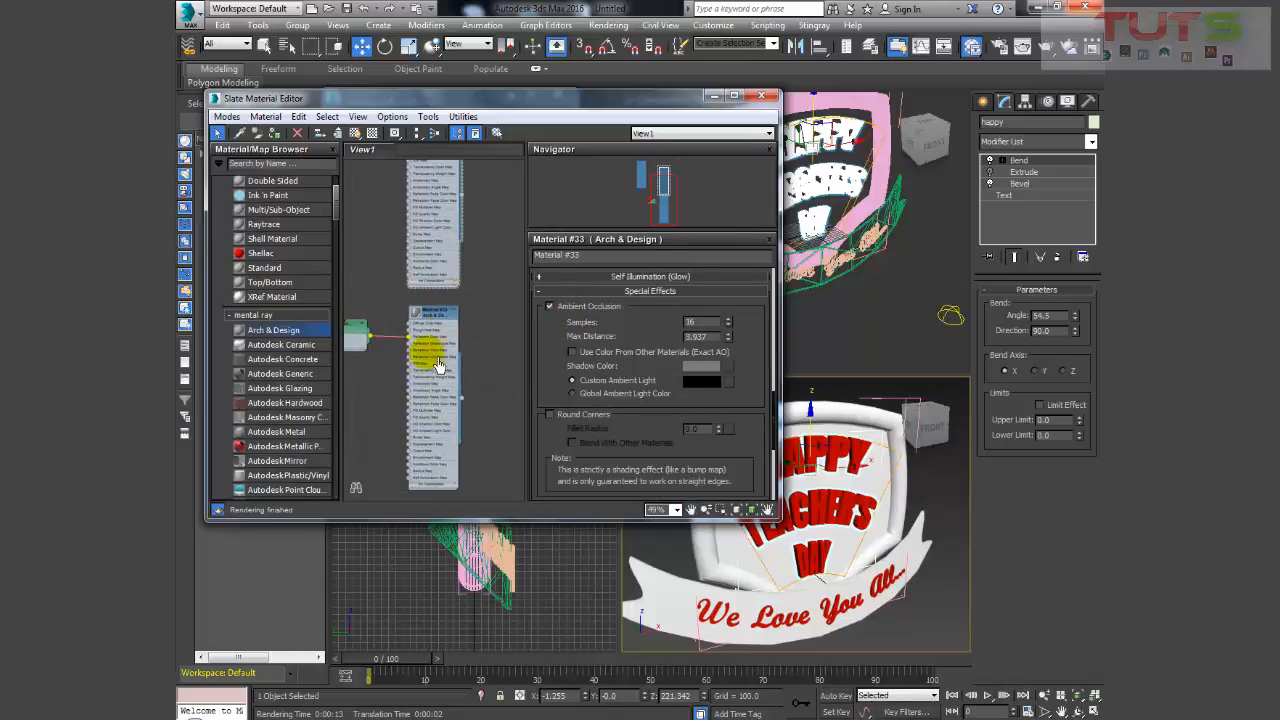
middle_click_drag(435, 366, 472, 335)
double_click(472, 291)
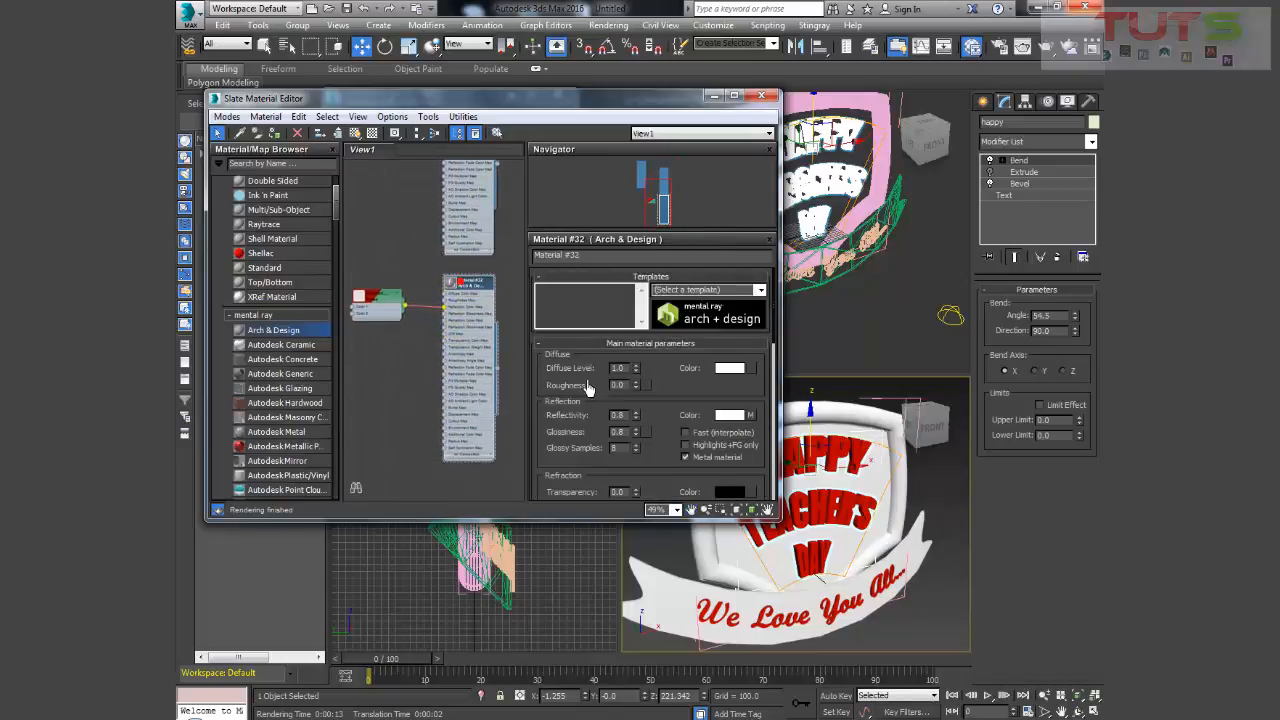
left_click_drag(683, 462, 655, 260)
scroll(668, 394, "down", 3)
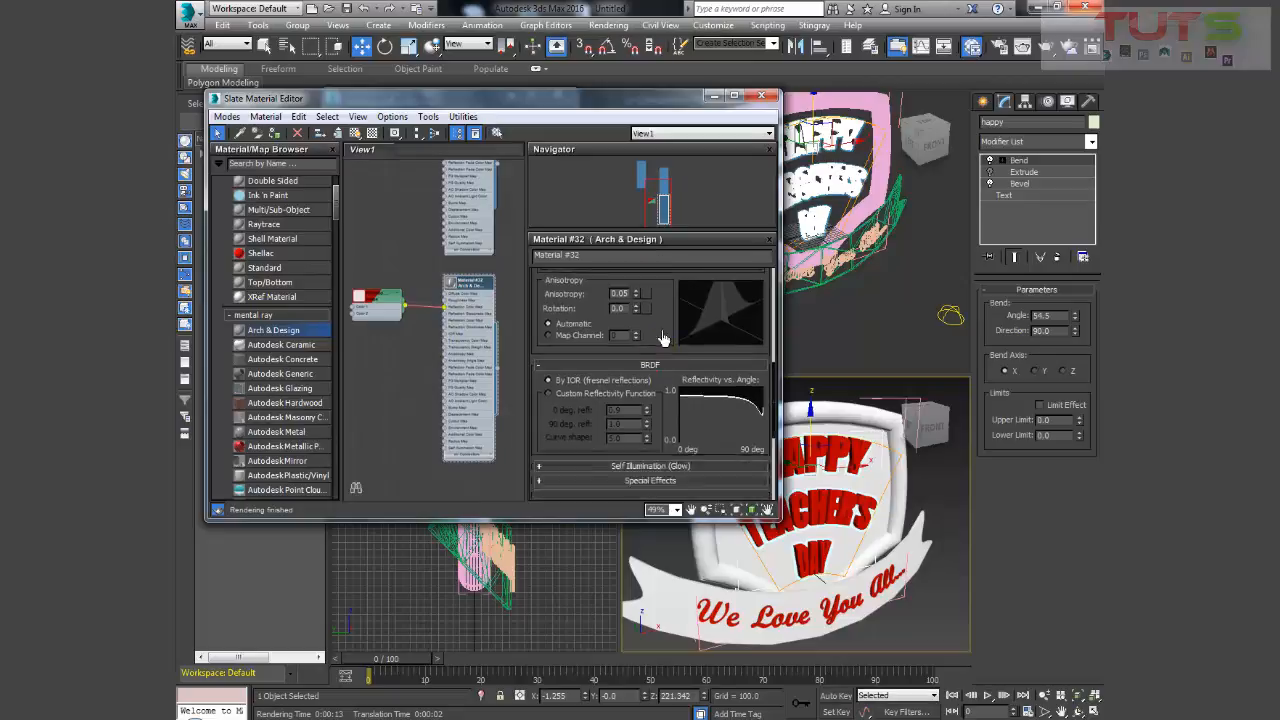
left_click(658, 390)
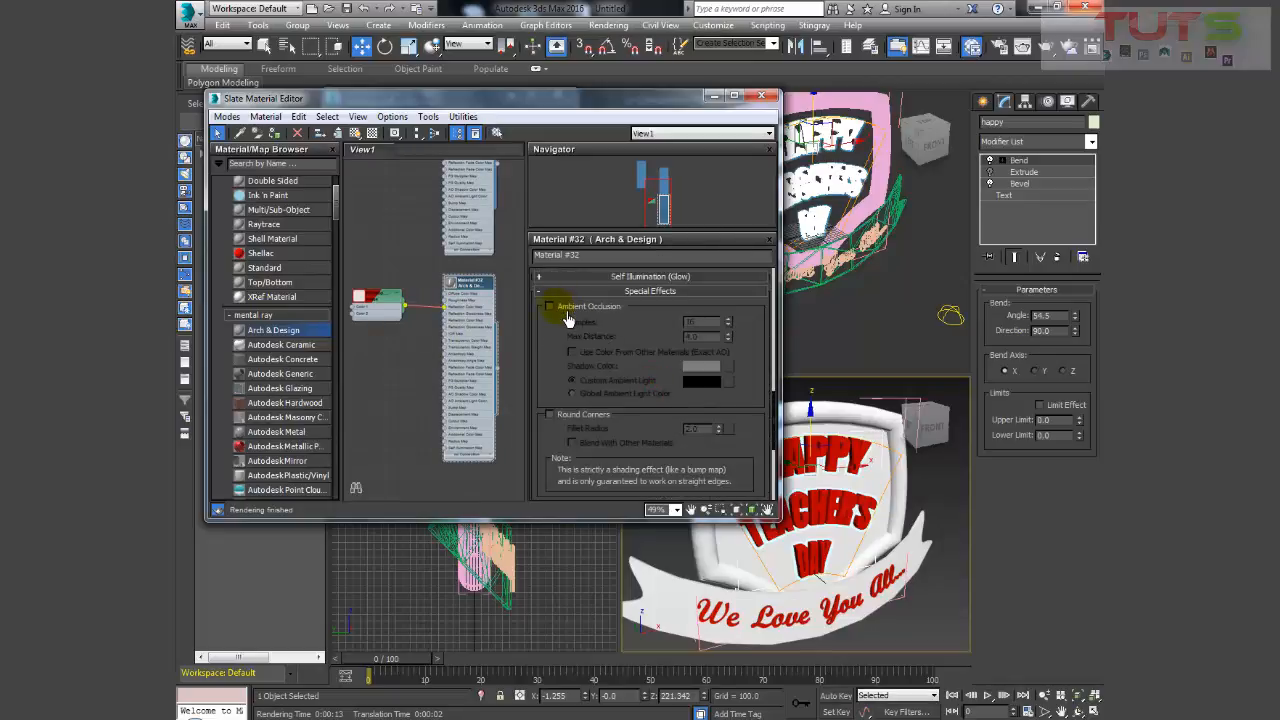
left_click(550, 306)
- Open the Arch & Design Material #31 and expand its Special Effects settings to reach the Ambient Occlusion options
middle_click_drag(430, 306, 413, 275)
scroll(413, 275, "down", 3)
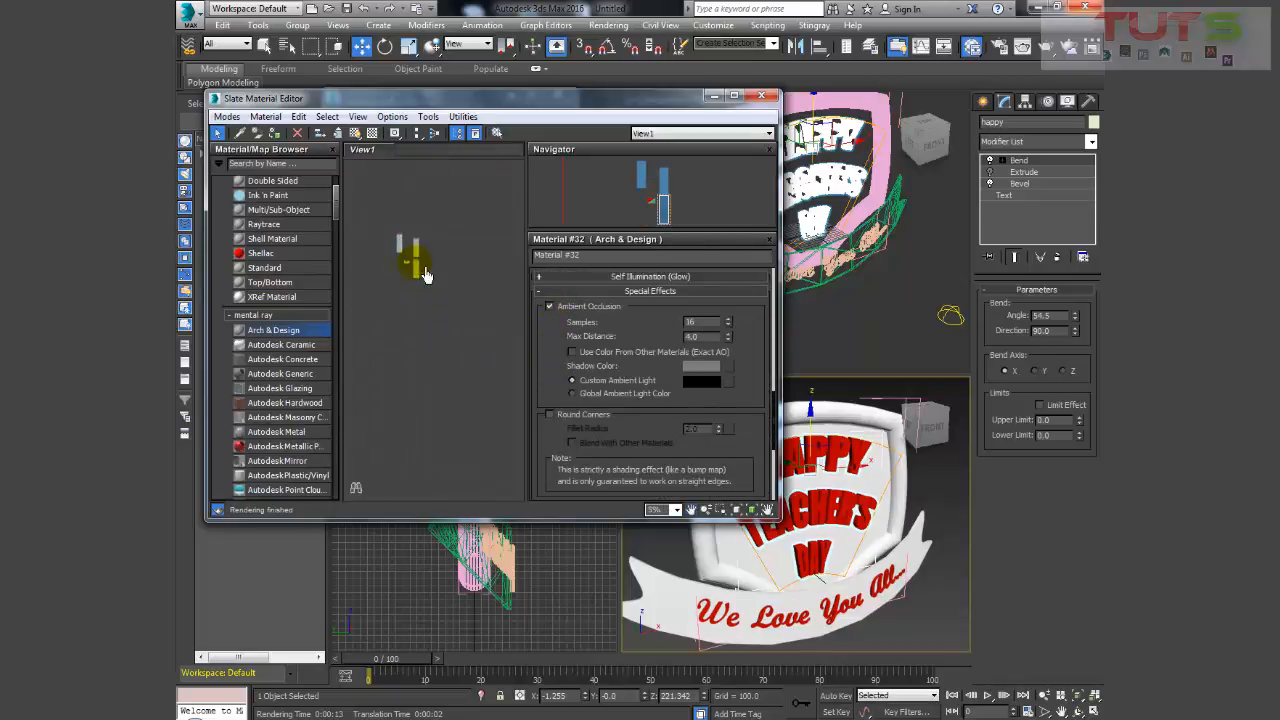
scroll(425, 290, "up", 2)
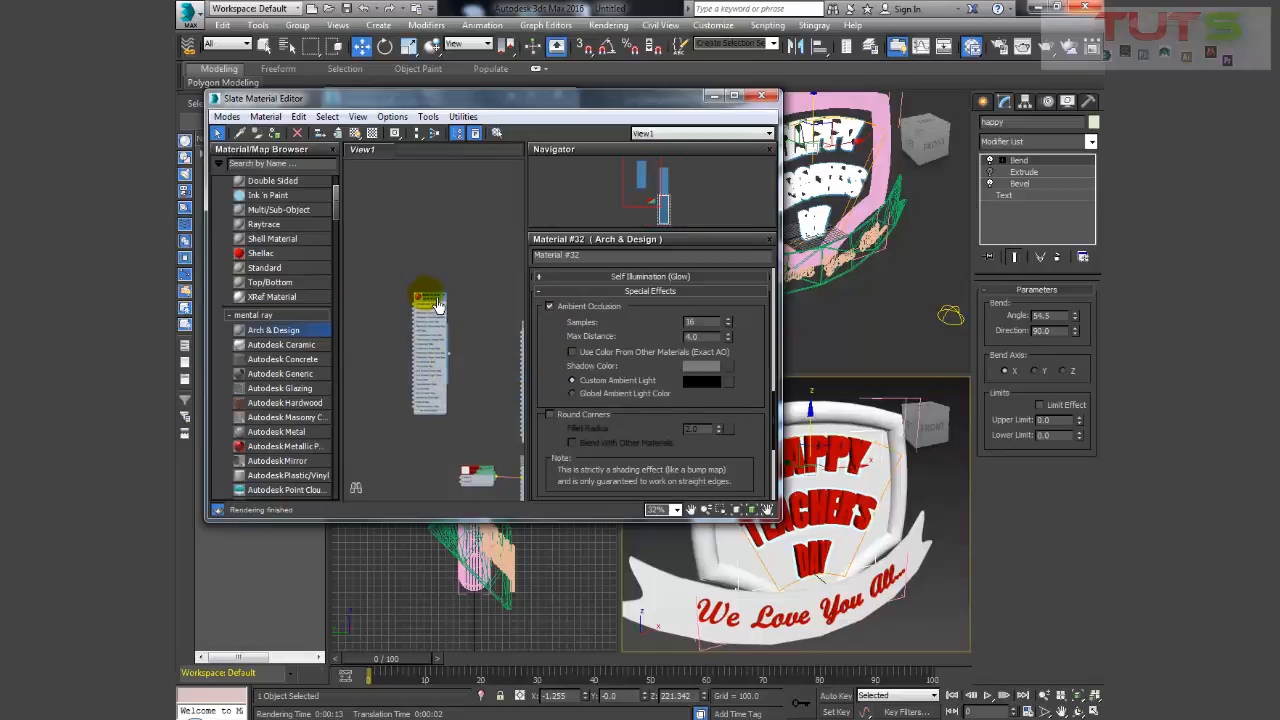
double_click(428, 297)
scroll(671, 261, "down", 5)
scroll(680, 414, "down", 5)
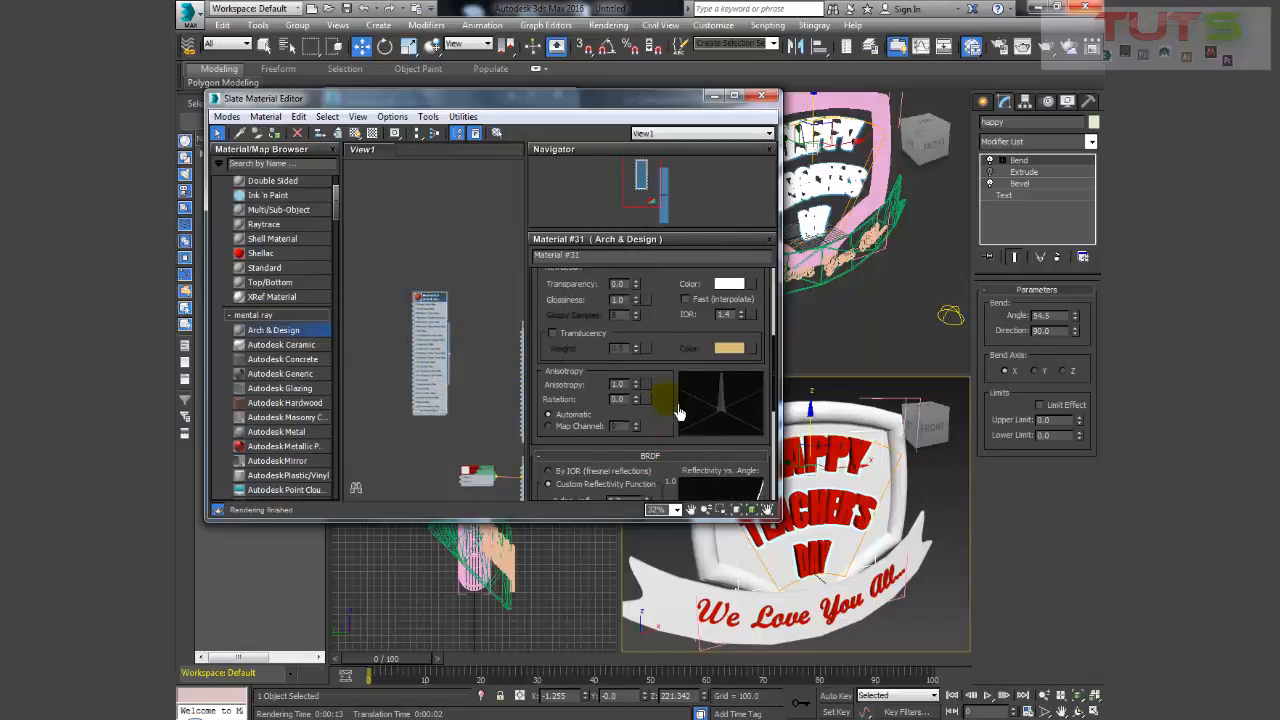
left_click(651, 438)
scroll(614, 428, "down", 2)
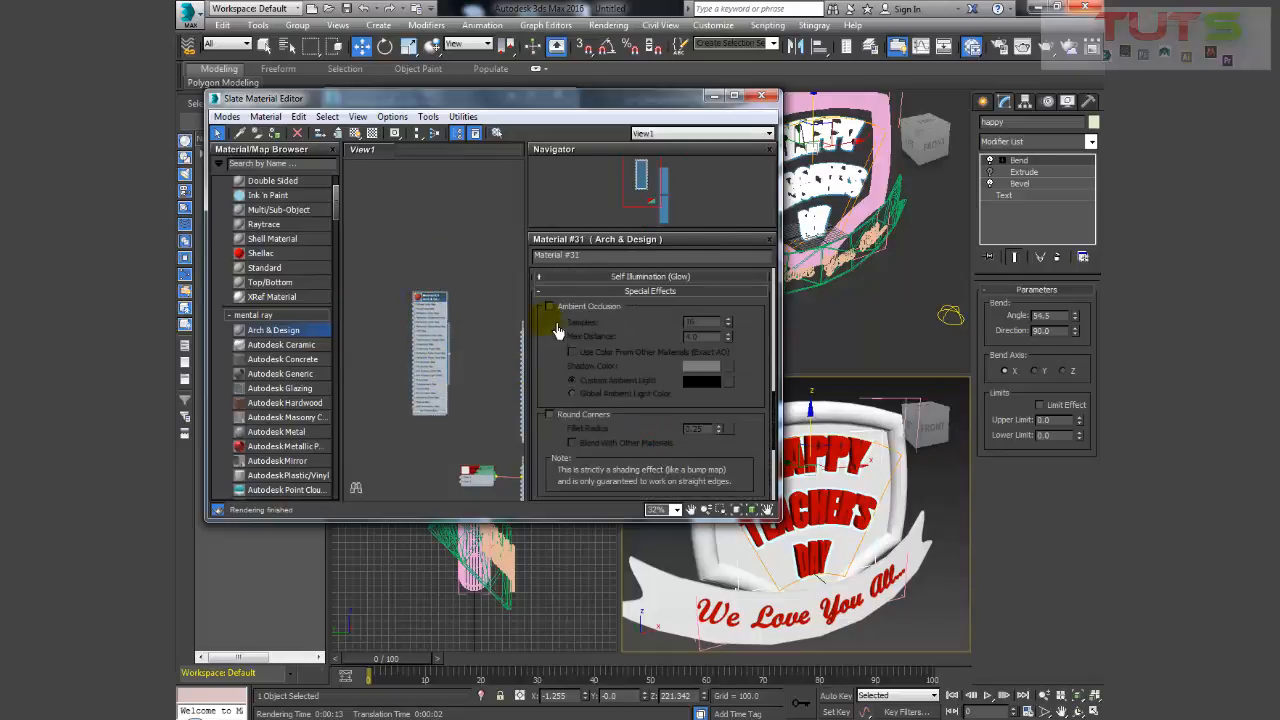
- Minimize the material editor, recentre the badge in the shaded perspective view and start a new render
left_click(713, 95)
middle_click_drag(806, 604, 822, 604)
left_click(1046, 46)
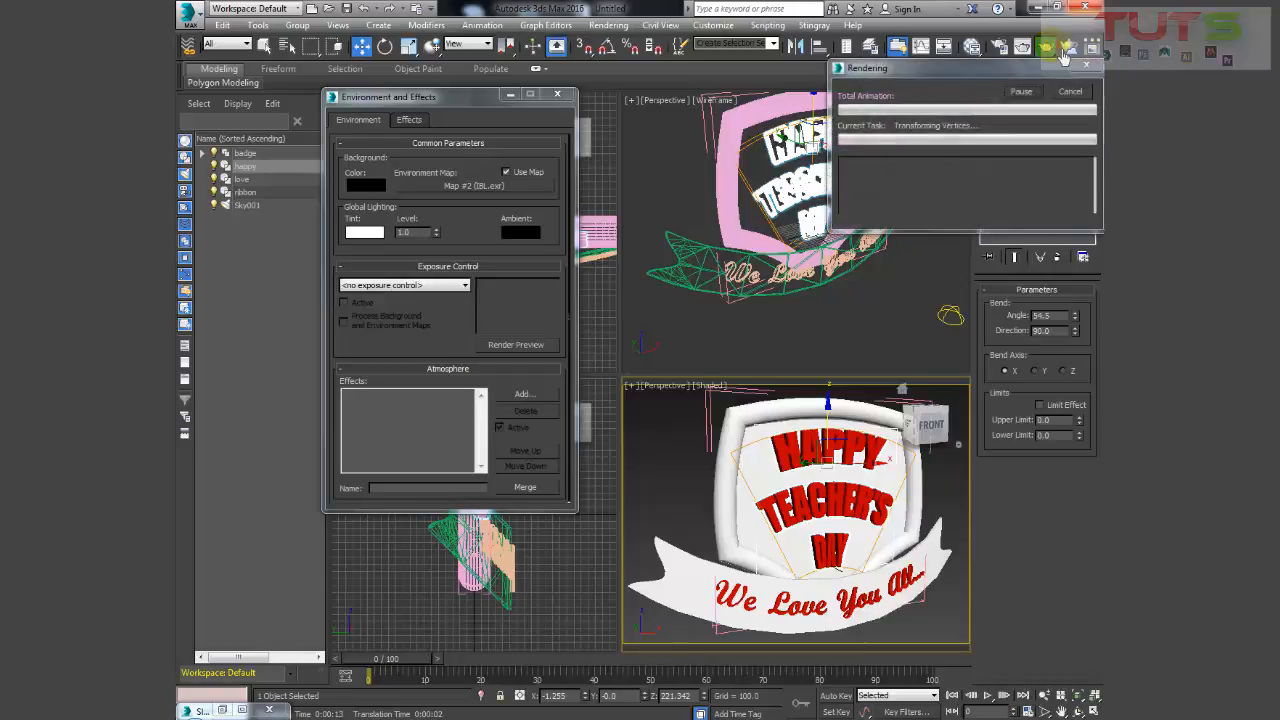